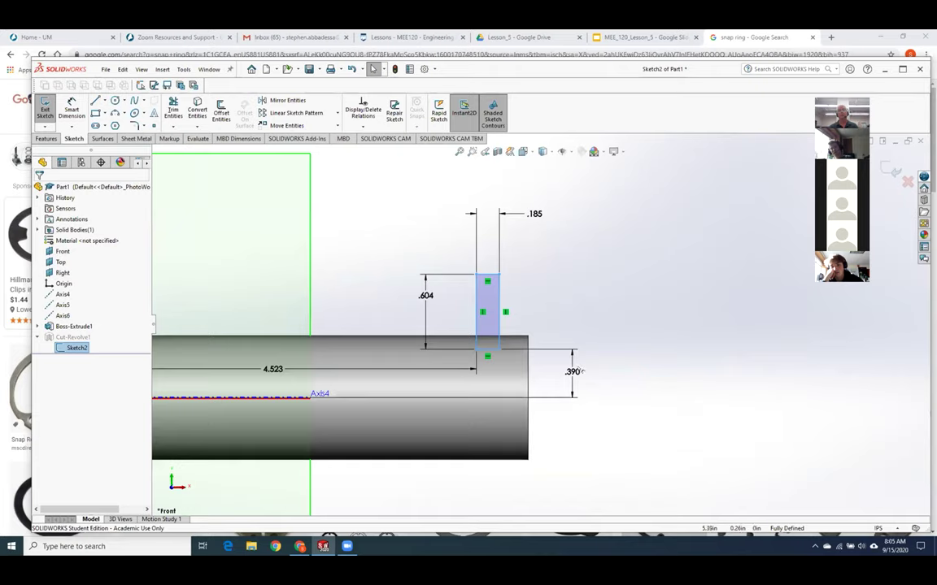
Step: Delete the vertical dimension between the groove rectangle's lower edge and the shaft axis in the cut-revolve sketch
{"action": "double_click", "coordinate": [570, 372]}
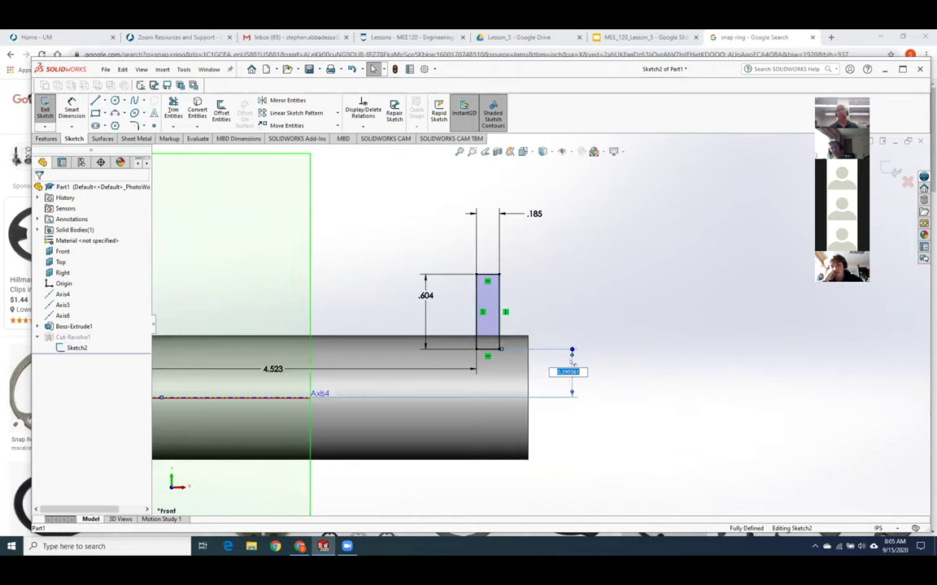
{"action": "key", "text": "Return"}
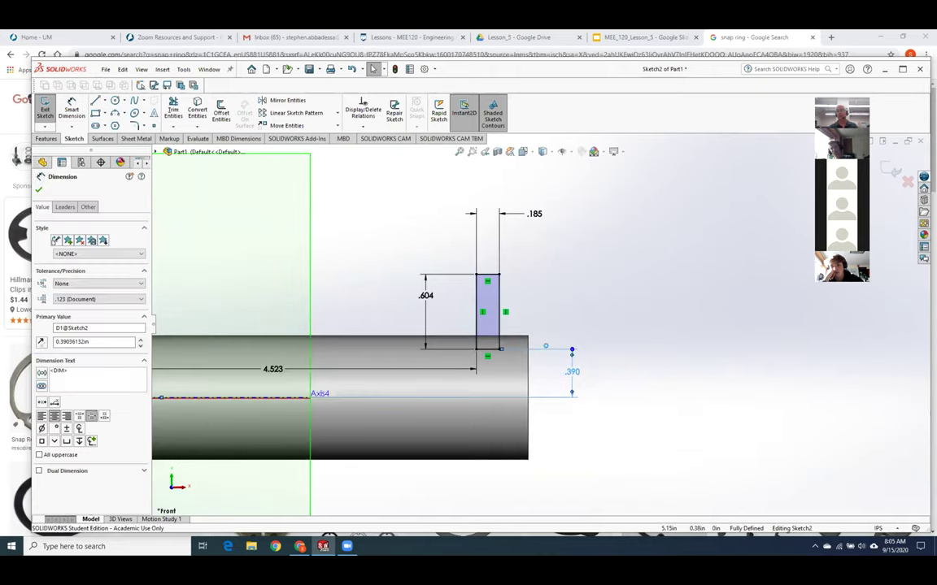
{"action": "key", "text": "Delete"}
Step: Dimension the groove depth from the shaft's upper edge to the rectangle's lower line as .0625 in and exit the sketch
{"action": "left_click", "coordinate": [72, 105]}
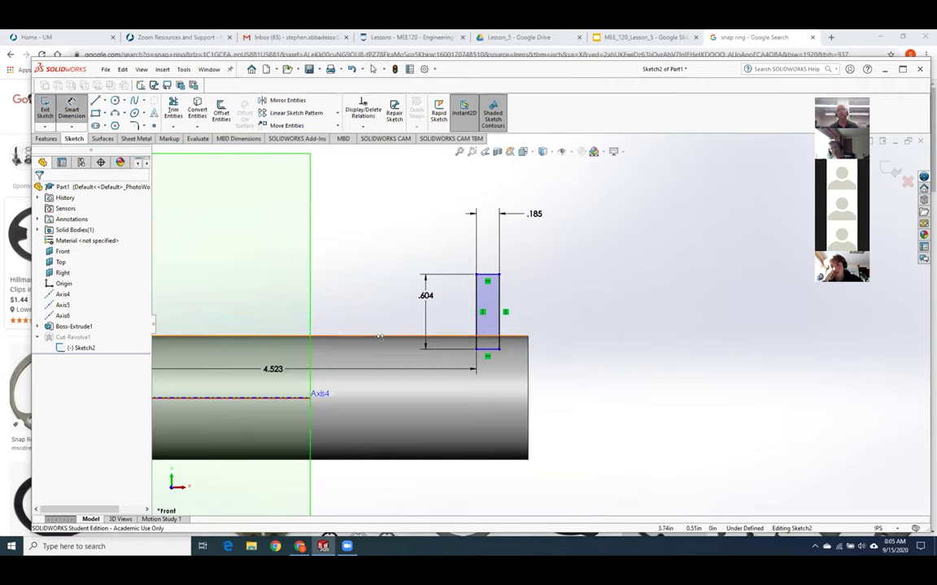
{"action": "left_click", "coordinate": [485, 347]}
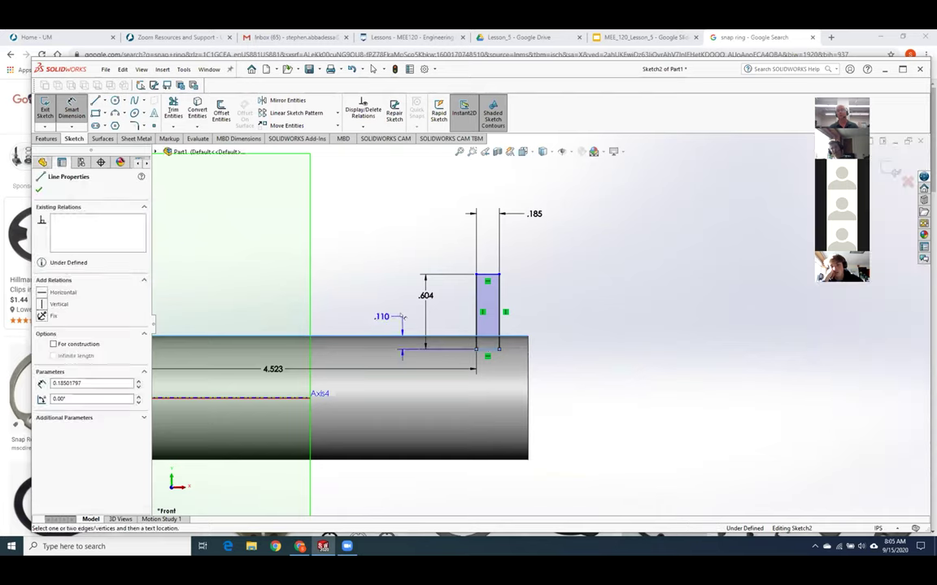
{"action": "left_click", "coordinate": [357, 307]}
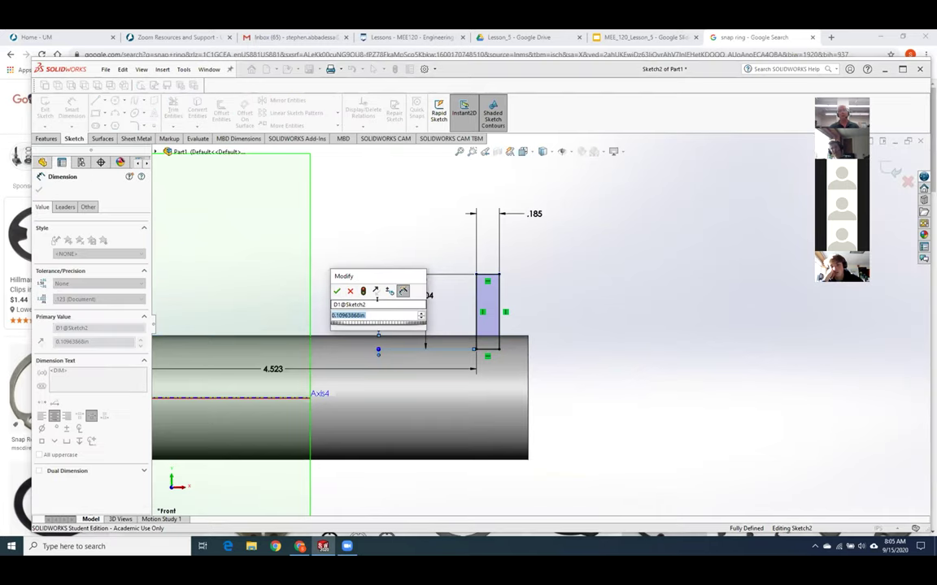
{"action": "type", "text": ".0625"}
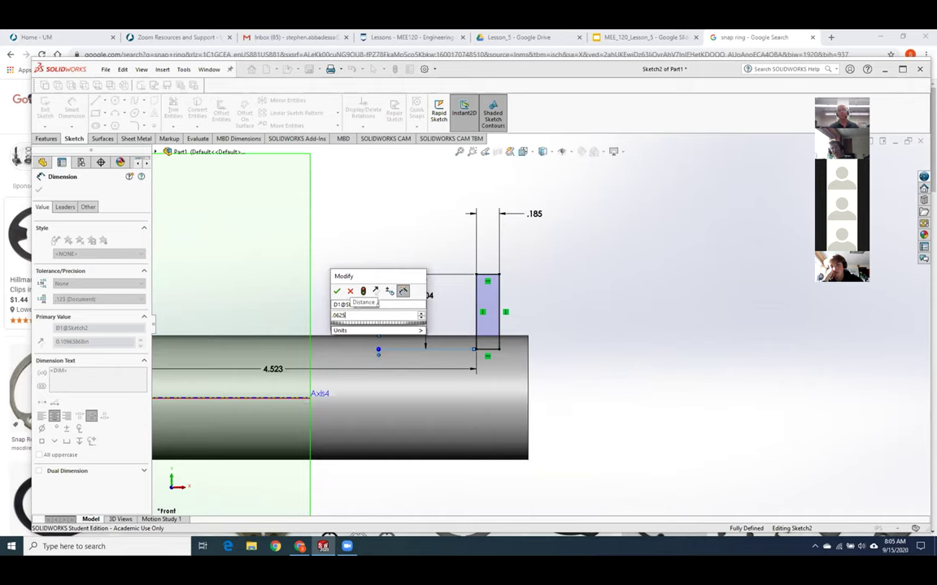
{"action": "key", "text": "Return"}
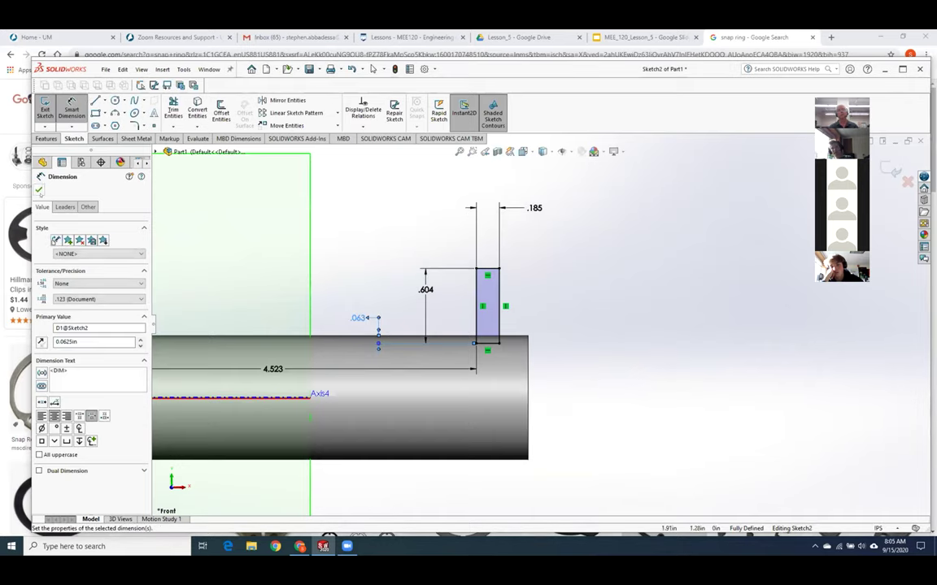
{"action": "left_click", "coordinate": [38, 189]}
{"action": "left_click", "coordinate": [45, 109]}
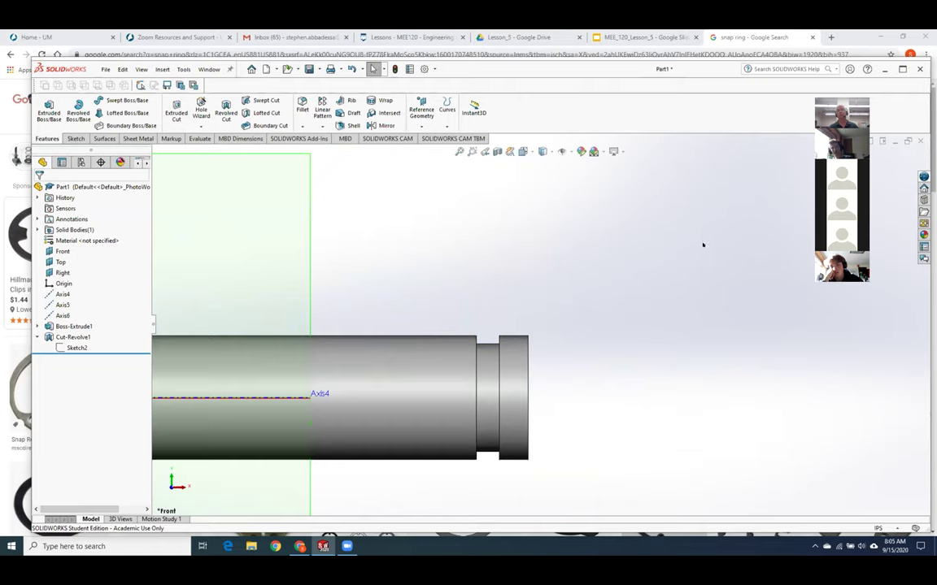
{"action": "middle_click_drag", "start_coordinate": [680, 278], "coordinate": [644, 329]}
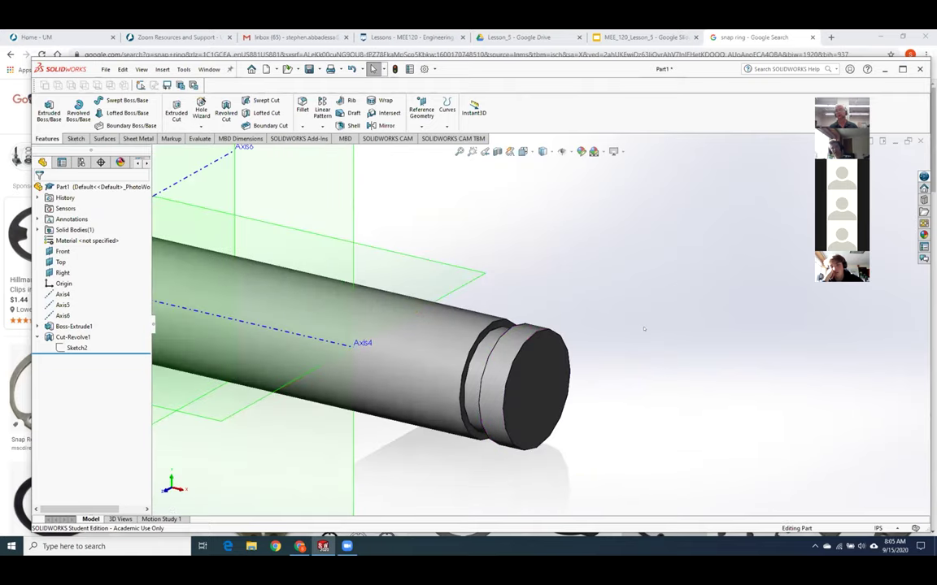
{"action": "scroll", "coordinate": [644, 329], "scroll_direction": "up", "scroll_amount": 3}
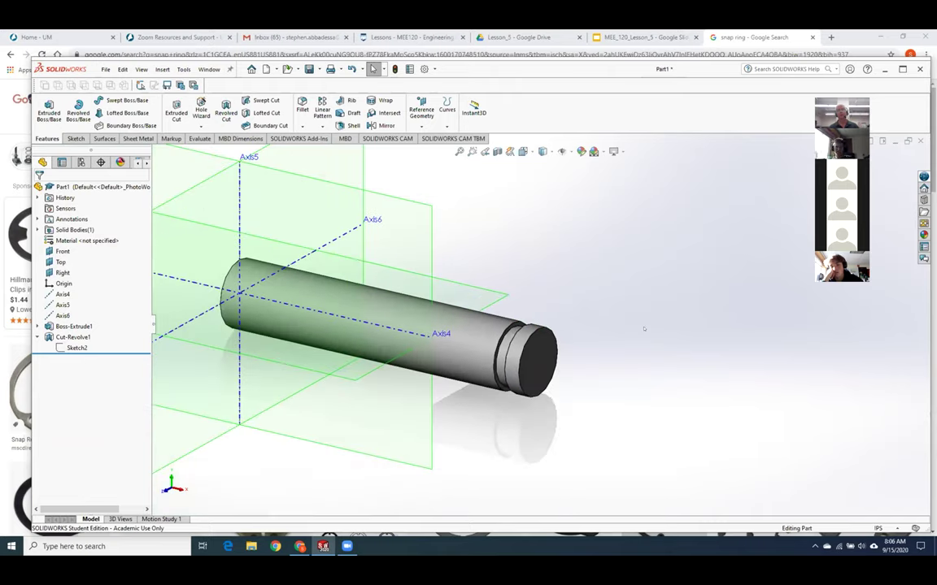
{"action": "key", "text": "ctrl+7"}
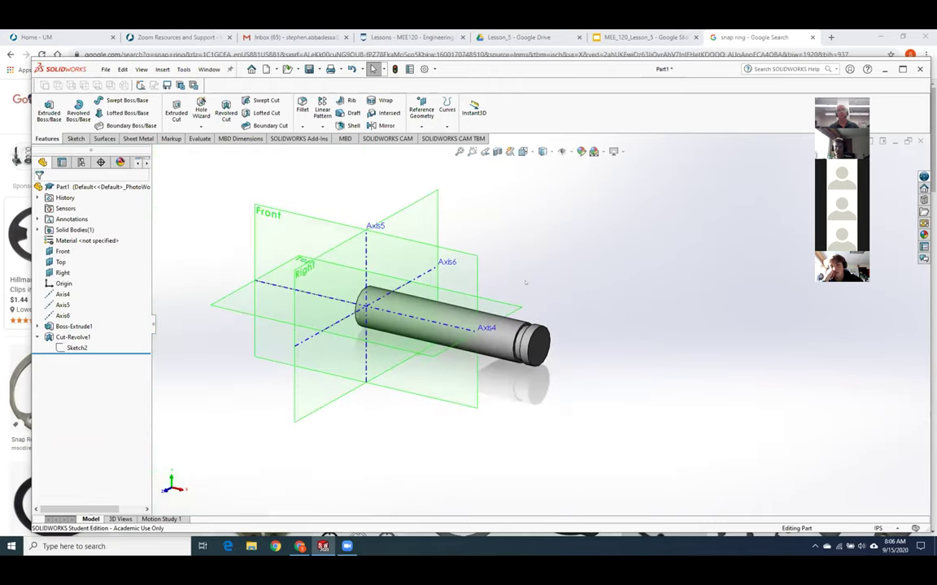
{"action": "scroll", "coordinate": [376, 267], "scroll_direction": "down", "scroll_amount": 3}
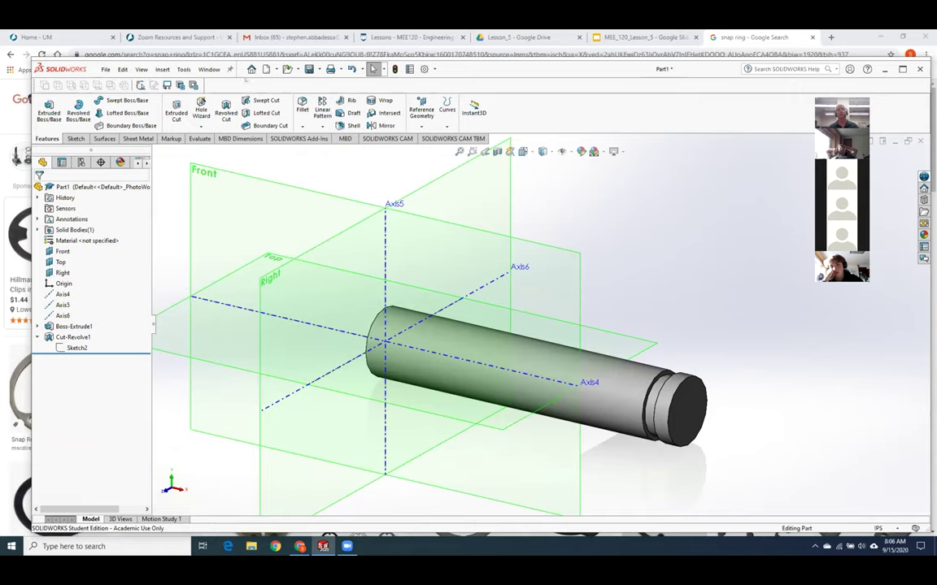
Step: Create a new part document from the custom template in the SW_Templates set
{"action": "left_click", "coordinate": [266, 69]}
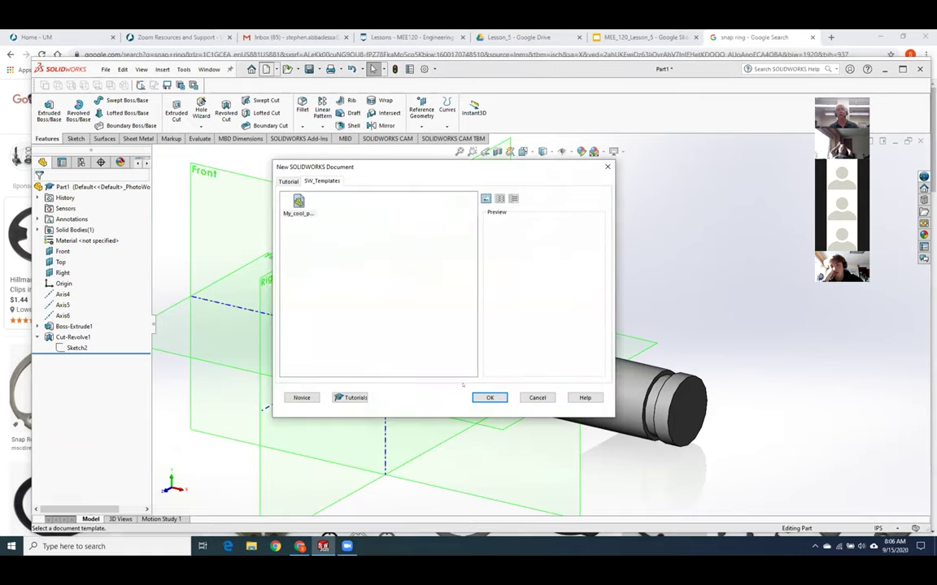
{"action": "left_click", "coordinate": [489, 398]}
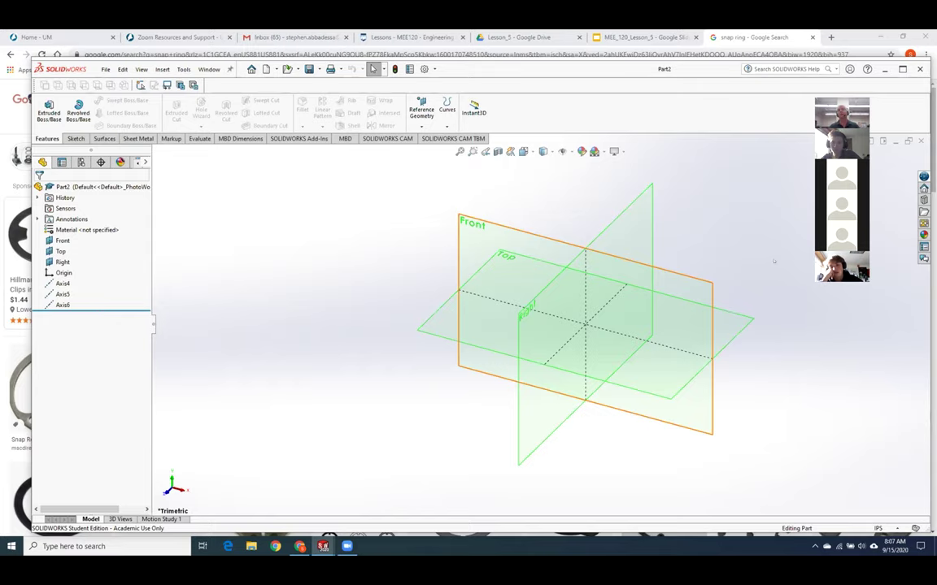
Step: Switch to the browser and open the Lesson 4 folder from the MEE120 course's Lessons page
{"action": "left_click", "coordinate": [627, 38]}
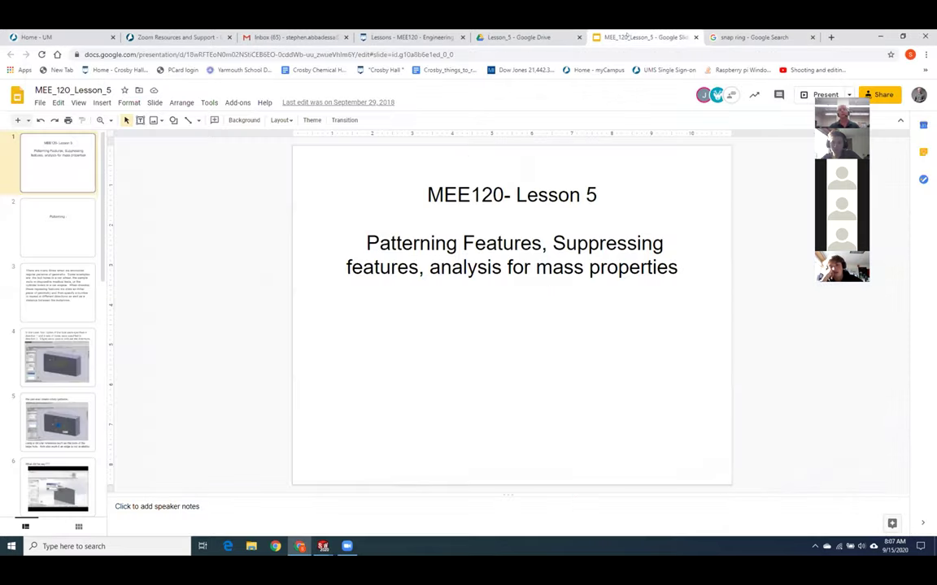
{"action": "left_click", "coordinate": [548, 37]}
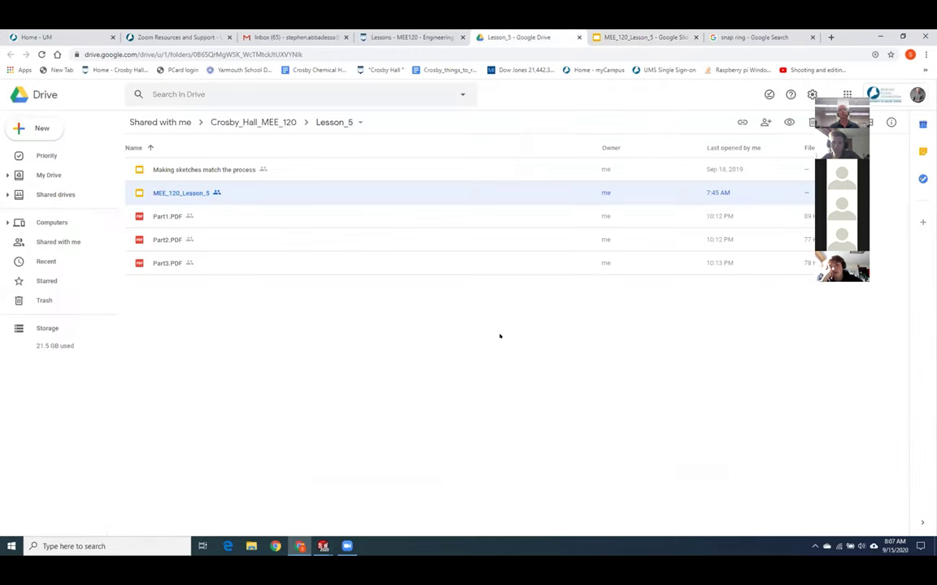
{"action": "left_click", "coordinate": [431, 35]}
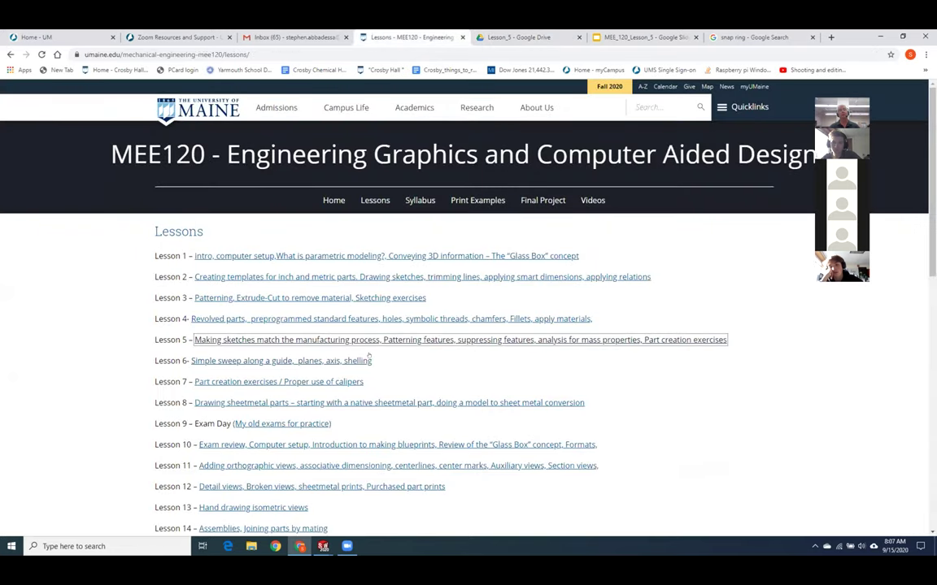
{"action": "left_click", "coordinate": [290, 320]}
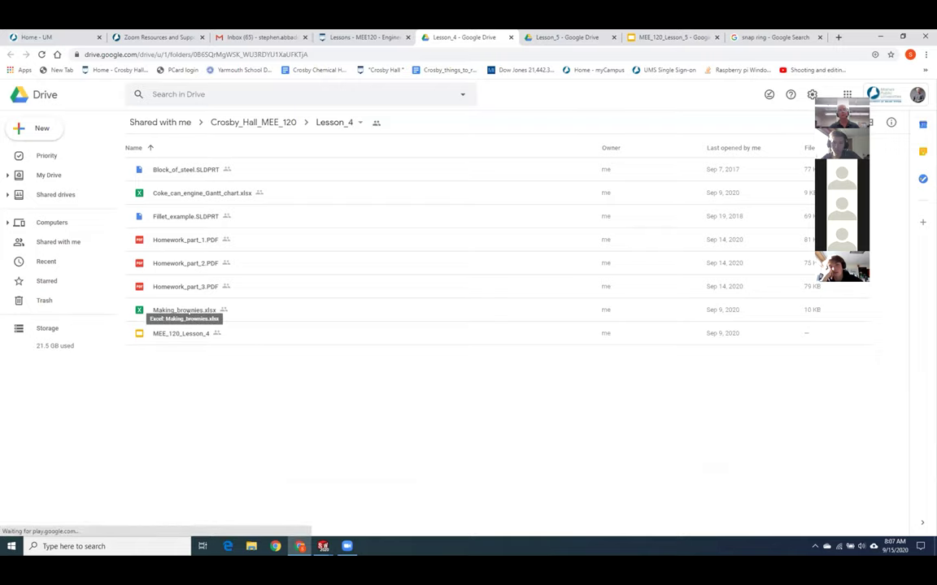
Step: Open Making_brownies.xlsx from the Lesson_4 folder in Google Sheets
{"action": "double_click", "coordinate": [183, 309]}
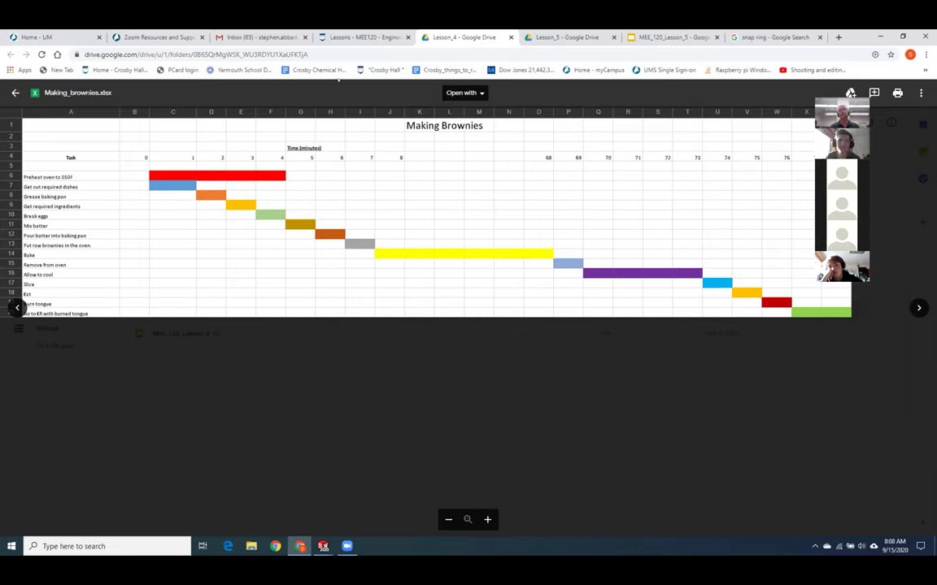
{"action": "left_click", "coordinate": [462, 93]}
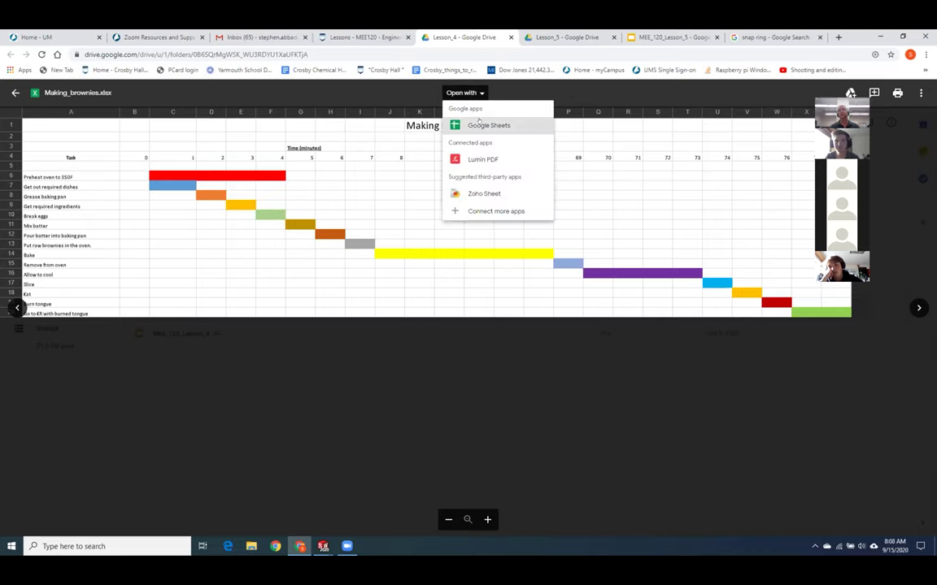
{"action": "left_click", "coordinate": [486, 125]}
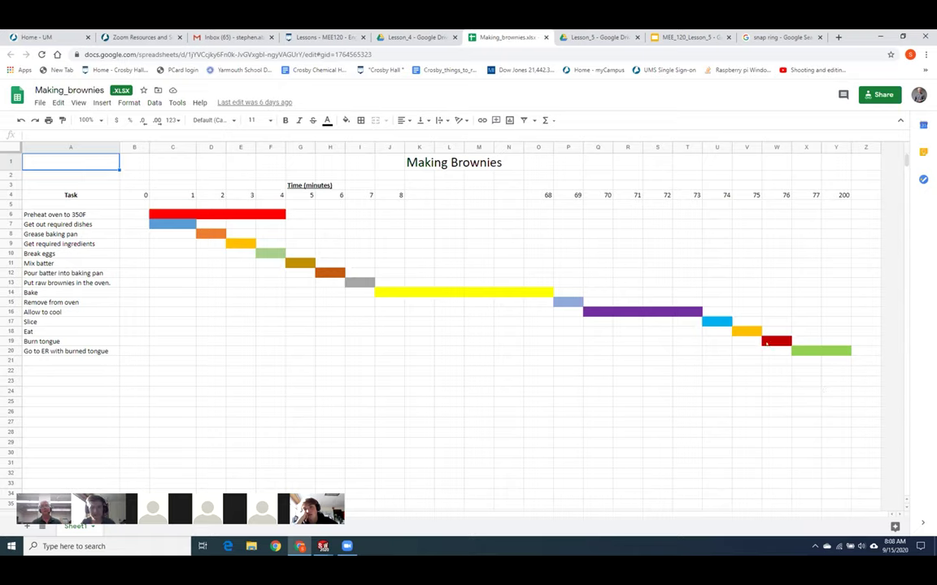
Step: Highlight the Eat, Allow to cool and Slice task rows in turn in the Making Brownies chart
{"action": "left_click", "coordinate": [11, 331]}
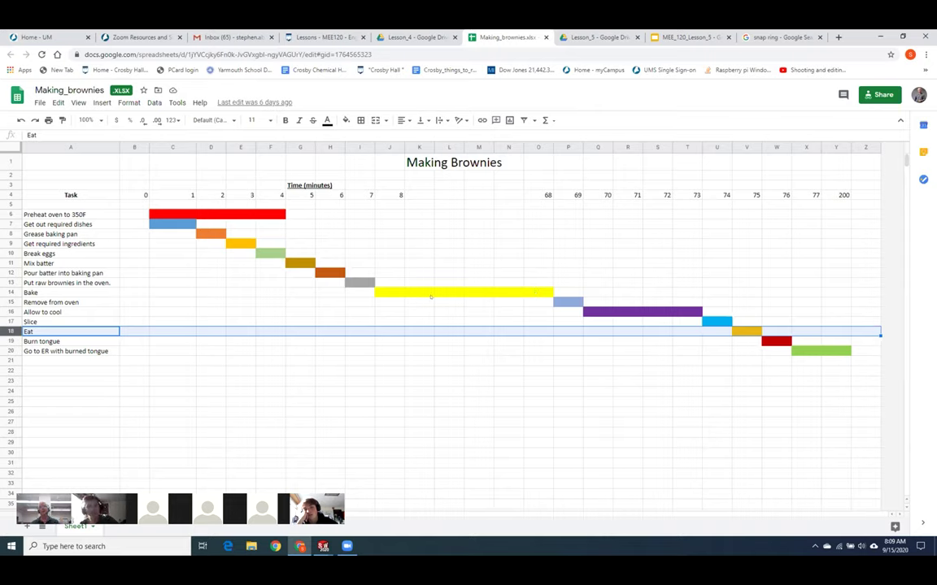
{"action": "left_click", "coordinate": [11, 312]}
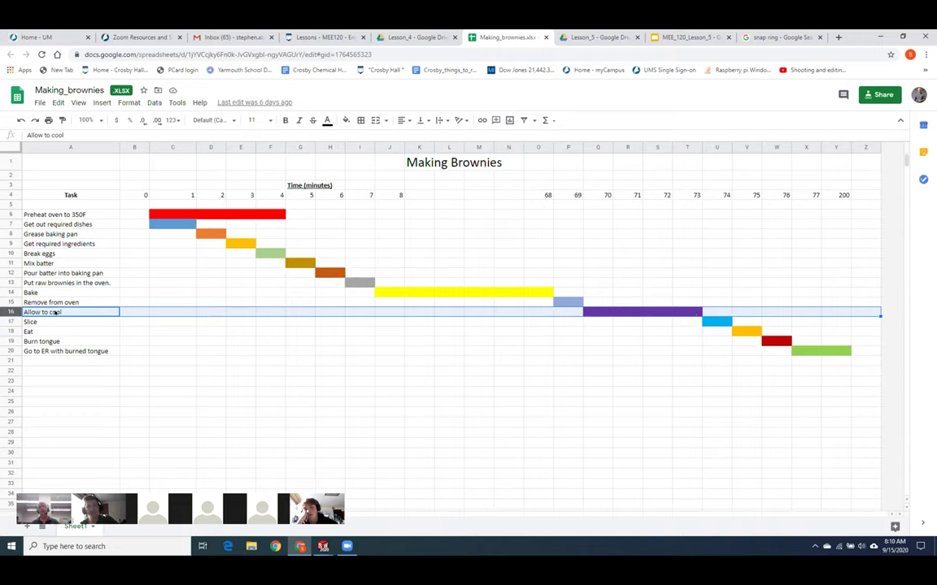
{"action": "key", "text": "Down"}
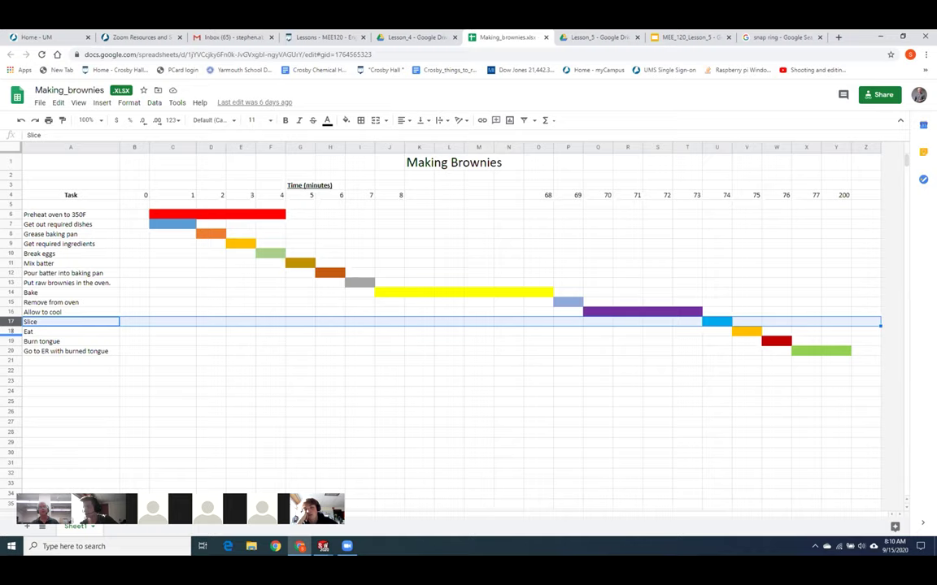
{"action": "key", "text": "Down"}
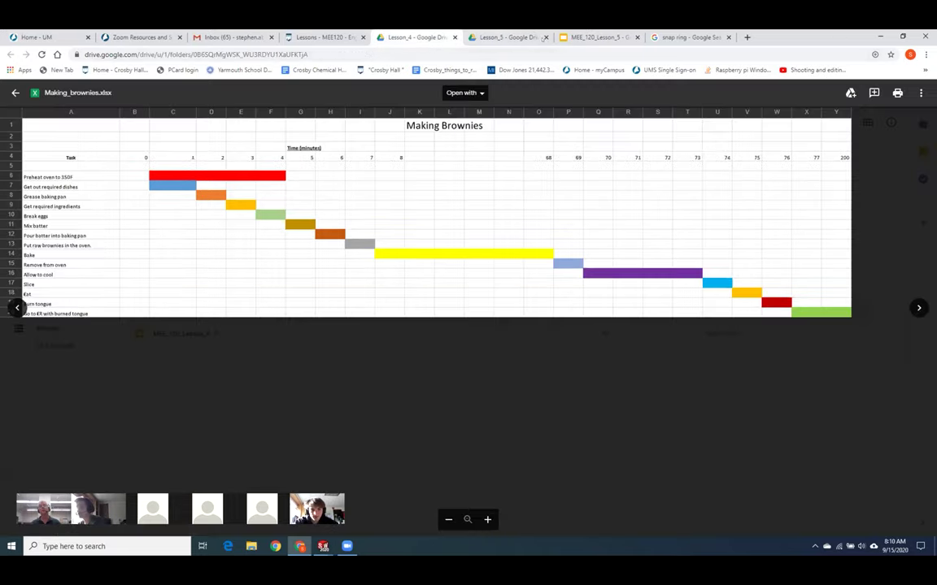
Step: Close the Making_brownies preview and open Coke_can_engine_Gantt_chart.xlsx from the Lesson_4 folder in Google Sheets
{"action": "middle_click", "coordinate": [491, 33]}
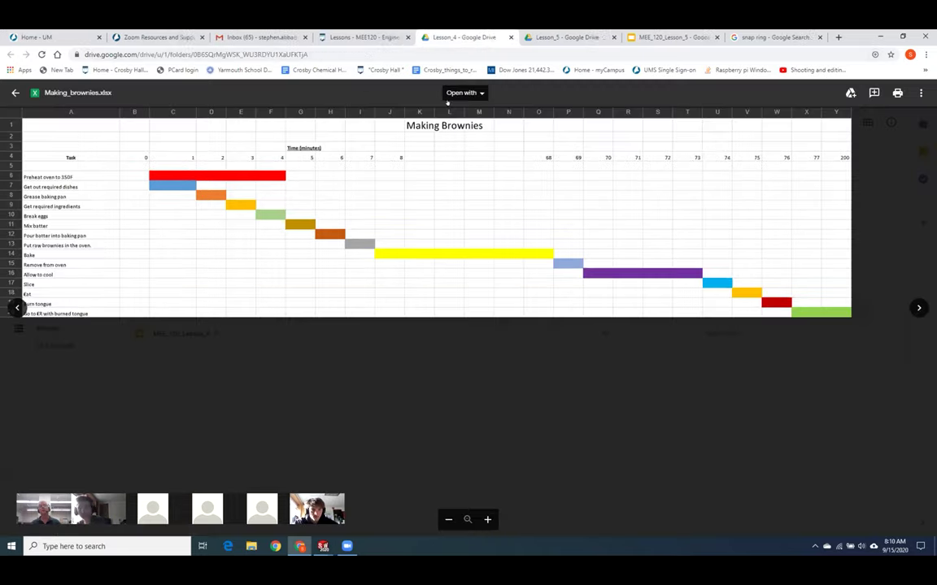
{"action": "left_click", "coordinate": [16, 93]}
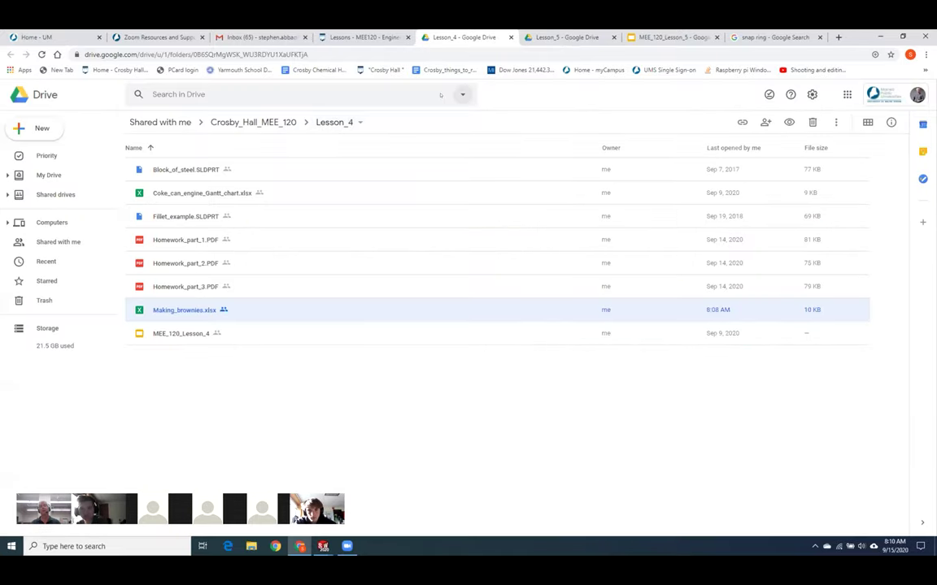
{"action": "double_click", "coordinate": [228, 192]}
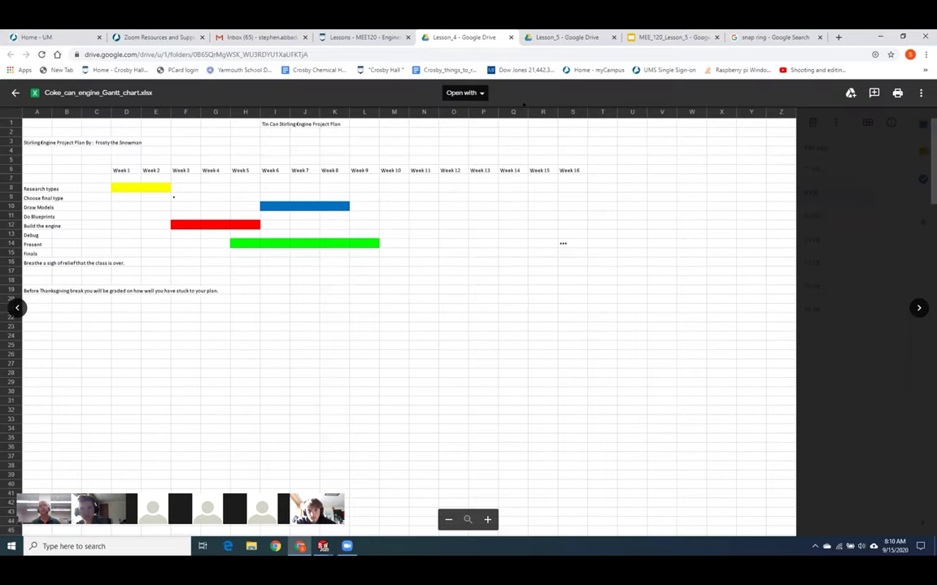
{"action": "left_click", "coordinate": [463, 92]}
{"action": "left_click", "coordinate": [479, 124]}
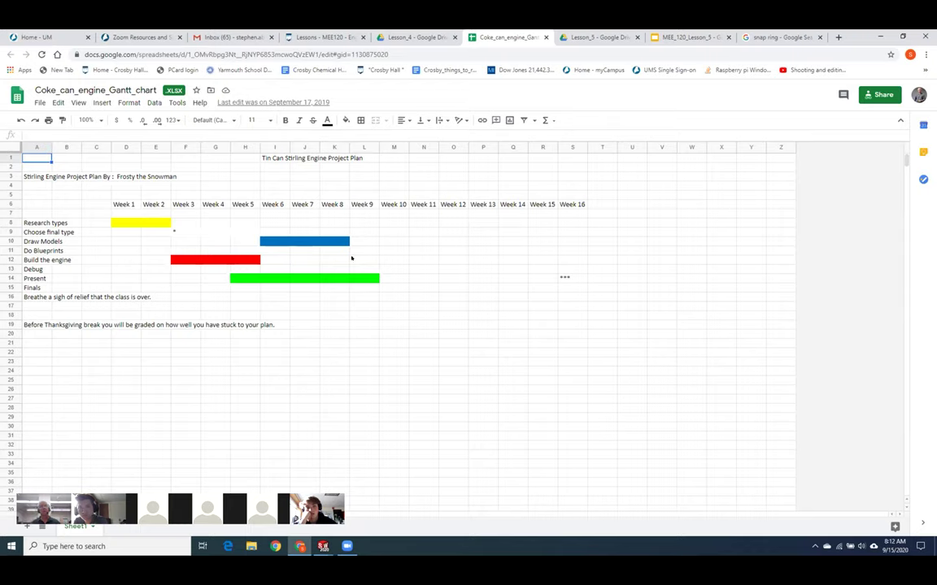
Step: Fill cells L12:N12 of the Build the engine row with red to mark weeks 9 to 11
{"action": "left_click_drag", "start_coordinate": [351, 258], "coordinate": [417, 259]}
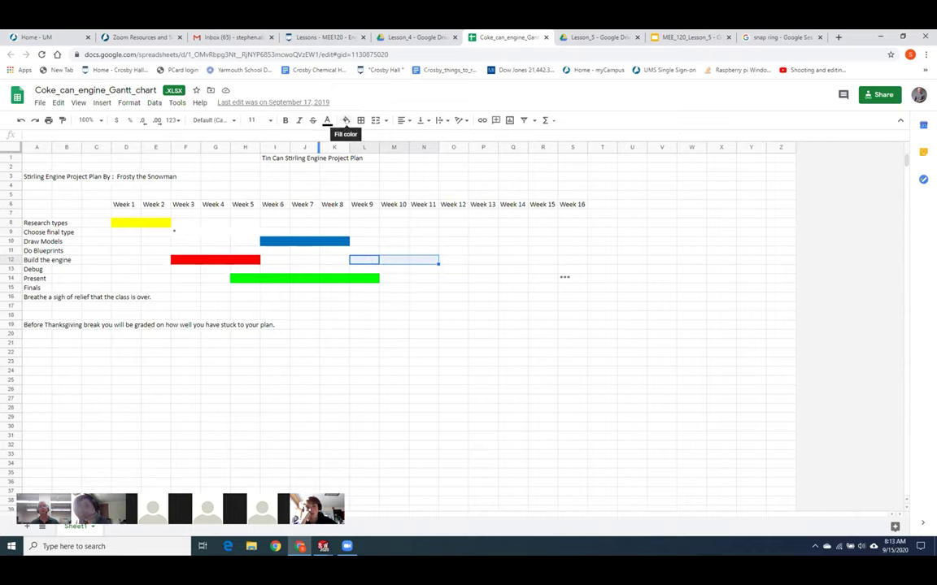
{"action": "left_click", "coordinate": [346, 121]}
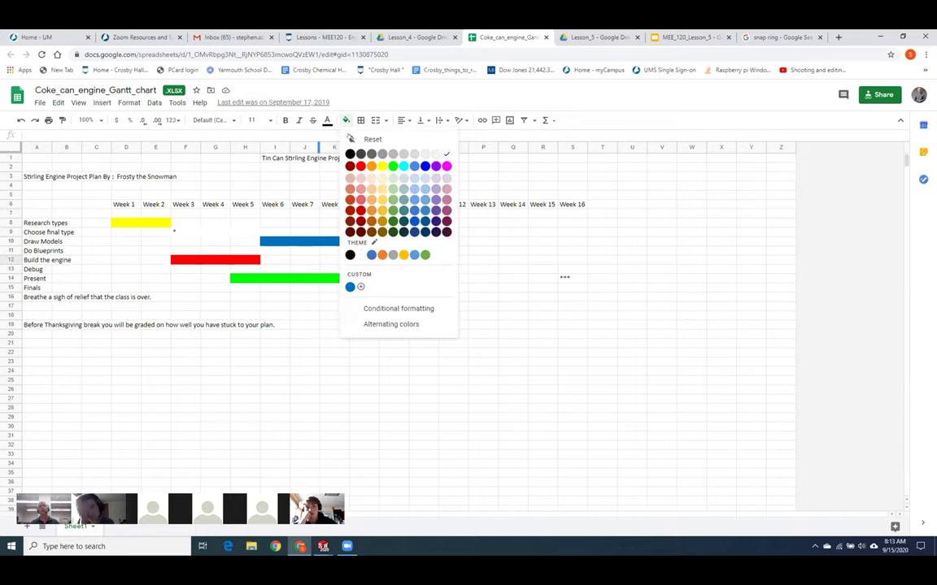
{"action": "left_click", "coordinate": [360, 166]}
{"action": "left_click", "coordinate": [443, 298]}
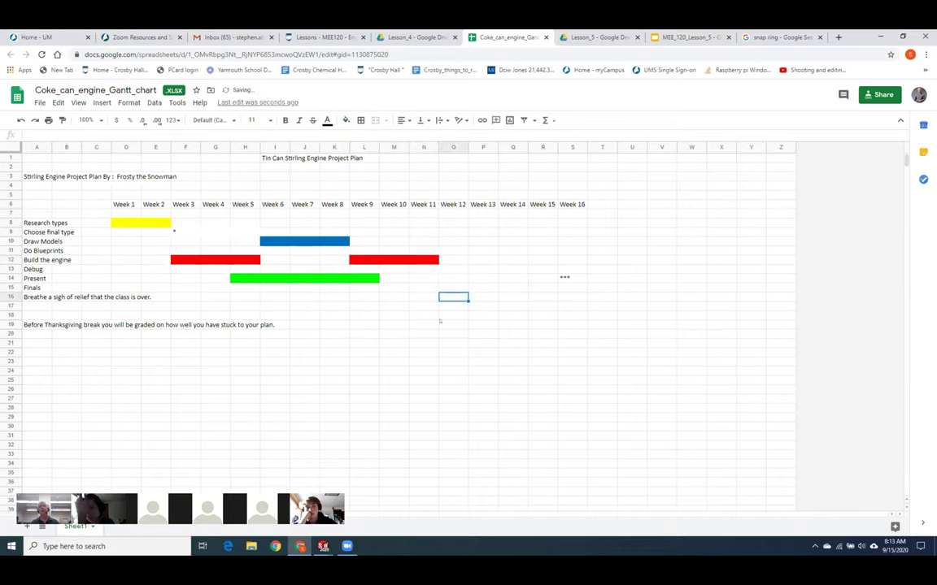
Step: Reset the fill color of cells L12:N12 in the Build the engine row
{"action": "left_click_drag", "start_coordinate": [359, 260], "coordinate": [430, 260]}
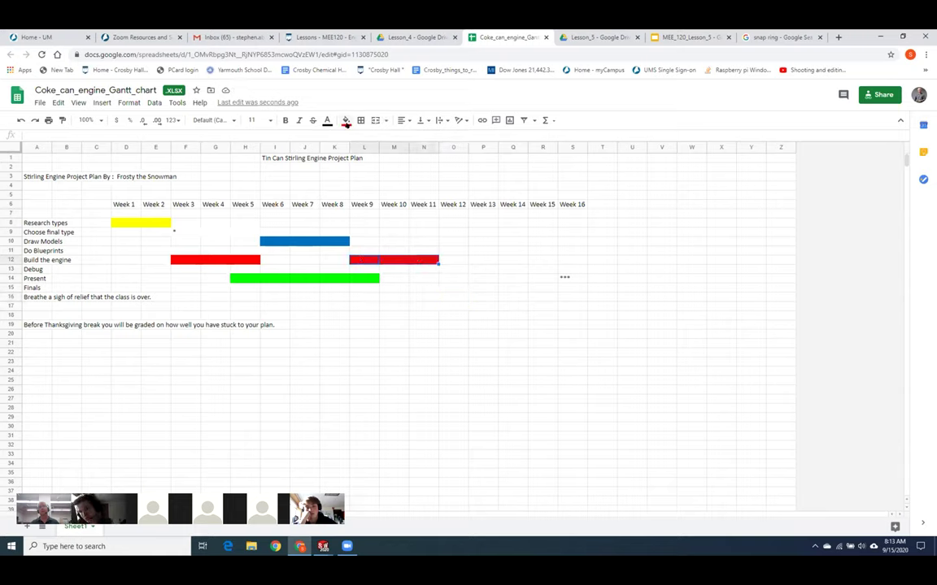
{"action": "left_click", "coordinate": [346, 120]}
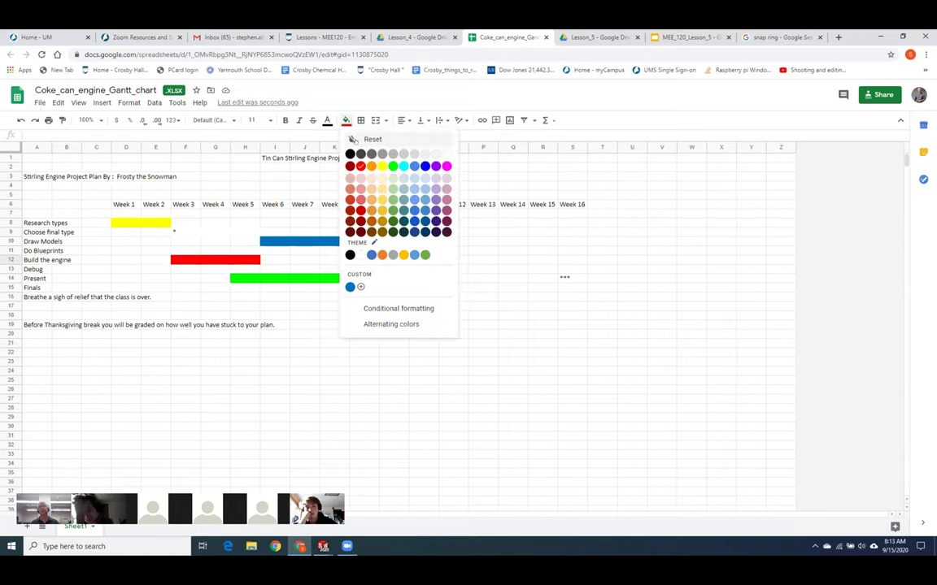
{"action": "left_click", "coordinate": [358, 138]}
{"action": "left_click", "coordinate": [442, 298]}
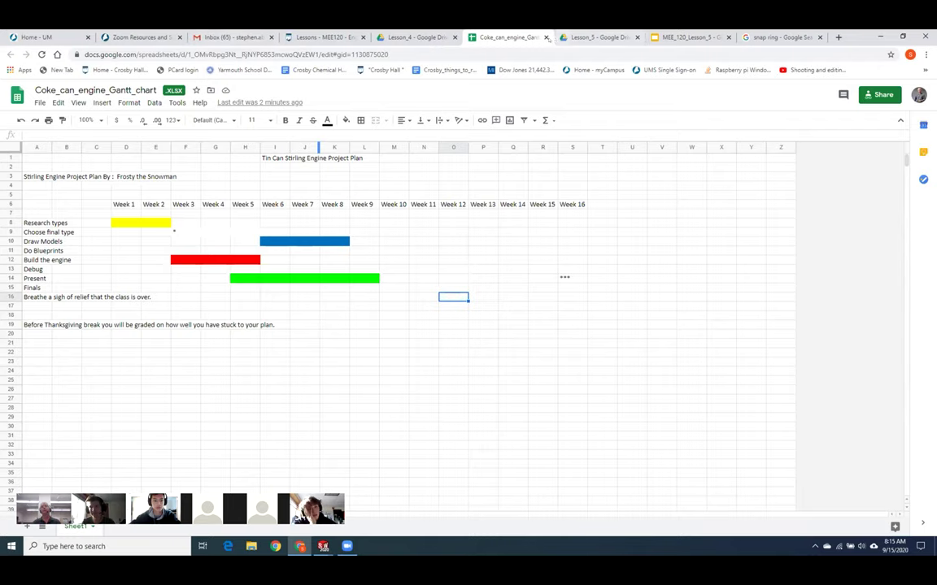
Step: Close the Coke_can_engine_Gantt_chart and Lesson_4 pages and open YouTube in place of the snap ring search
{"action": "left_click", "coordinate": [545, 37]}
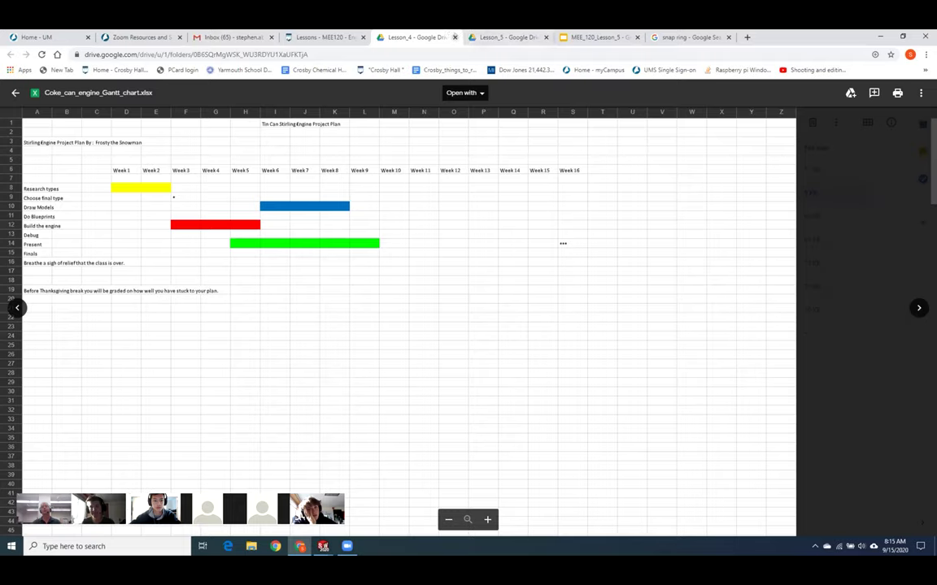
{"action": "left_click", "coordinate": [455, 37]}
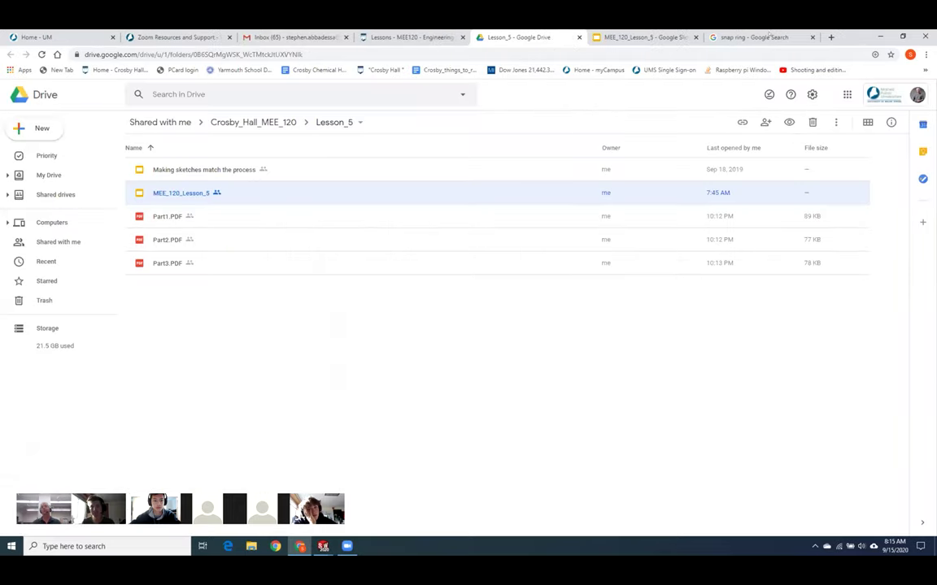
{"action": "left_click", "coordinate": [769, 36]}
{"action": "left_click", "coordinate": [377, 54]}
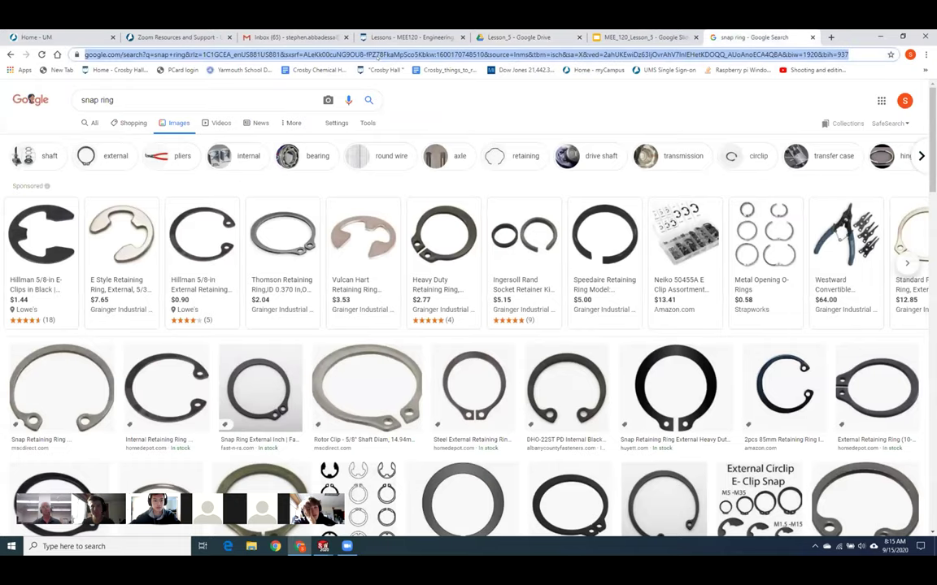
{"action": "type", "text": "youtube"}
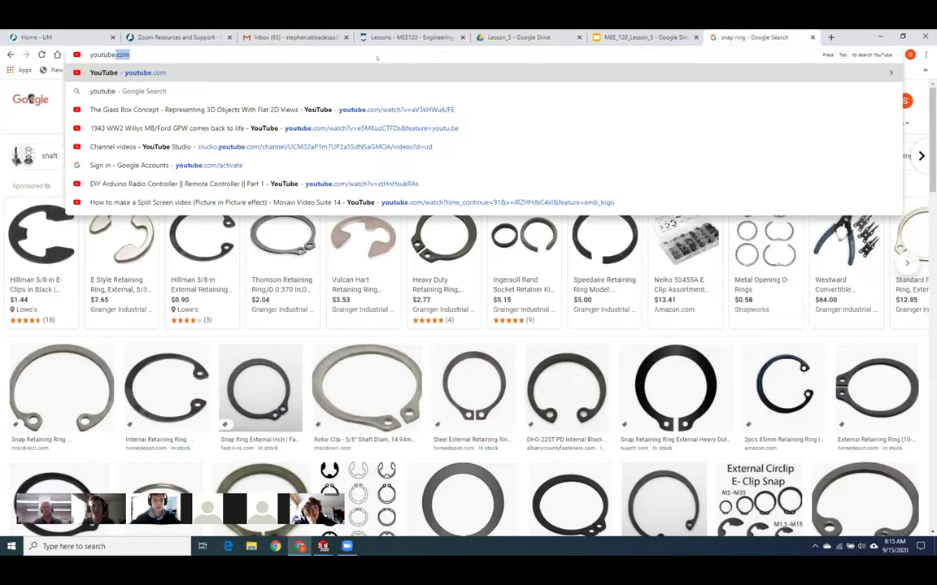
{"action": "key", "text": "Return"}
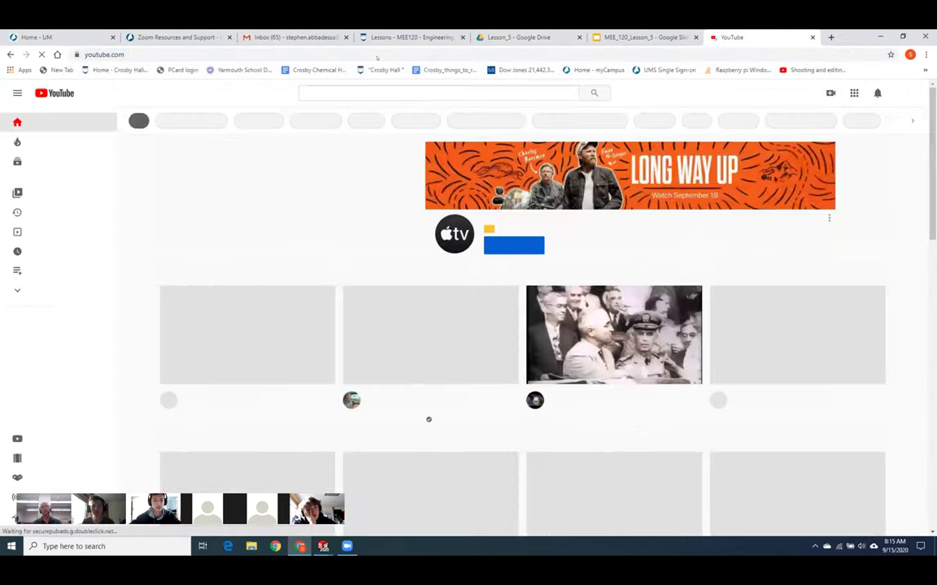
Step: Search YouTube for "coke can stirling engine"
{"action": "left_click", "coordinate": [356, 90]}
{"action": "type", "text": "c"}
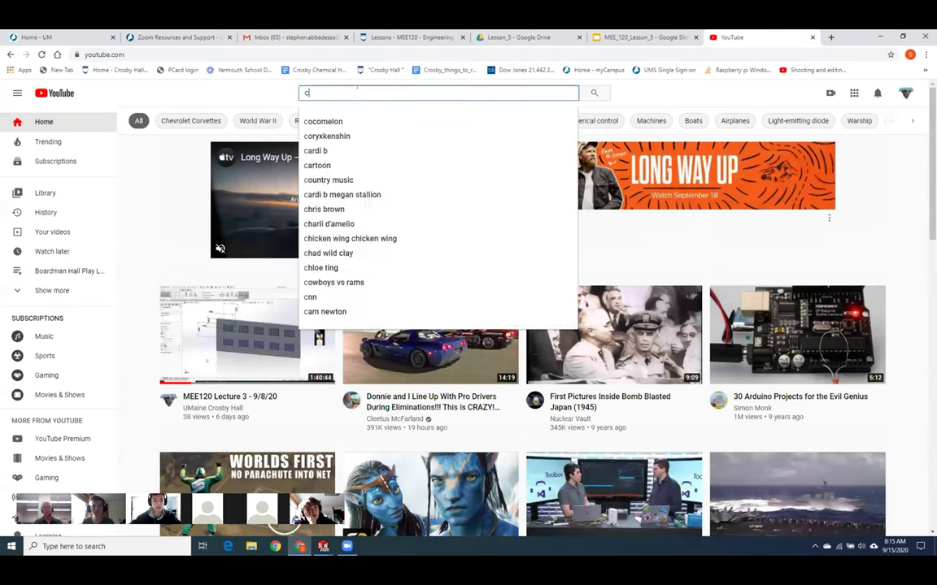
{"action": "type", "text": "oke can s"}
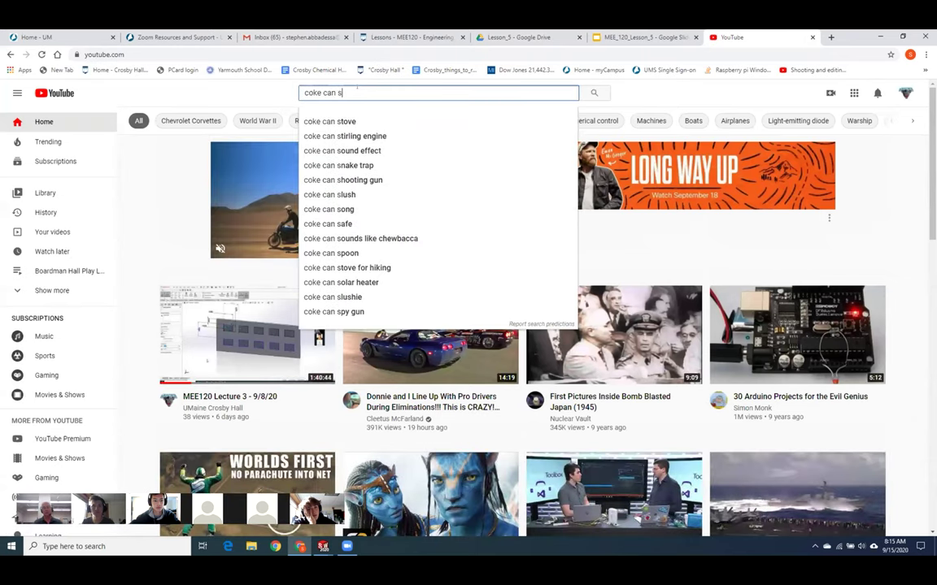
{"action": "type", "text": "tirling"}
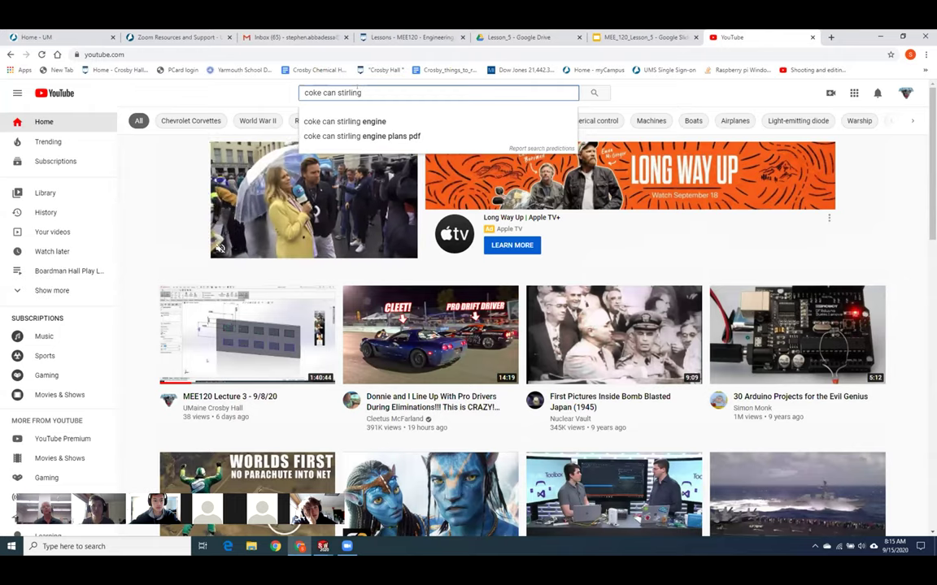
{"action": "left_click", "coordinate": [336, 119]}
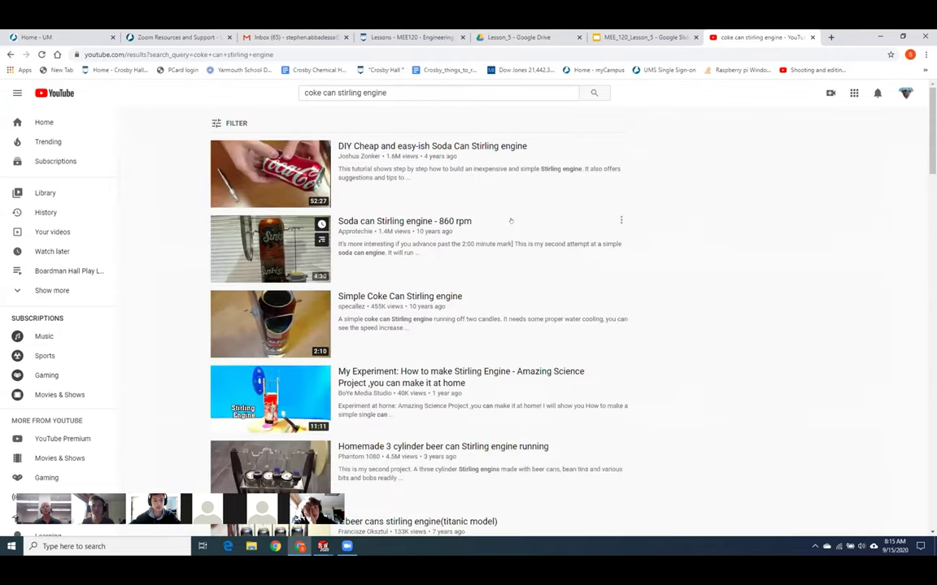
Step: Look through the Stirling engine video results, comparing the soda can, Coke can and multi-cylinder beer can designs
{"action": "scroll", "coordinate": [535, 328], "scroll_direction": "down", "scroll_amount": 3}
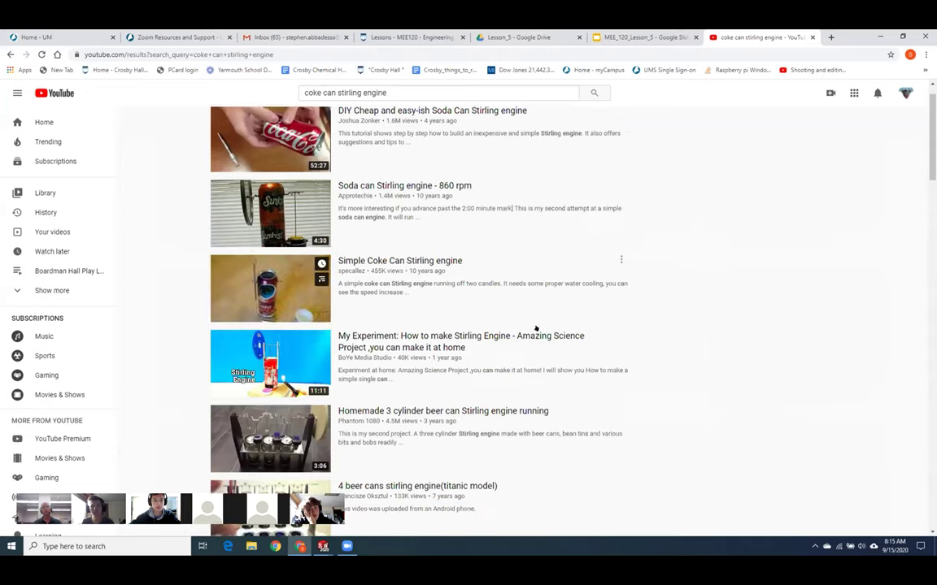
{"action": "scroll", "coordinate": [536, 328], "scroll_direction": "down", "scroll_amount": 1}
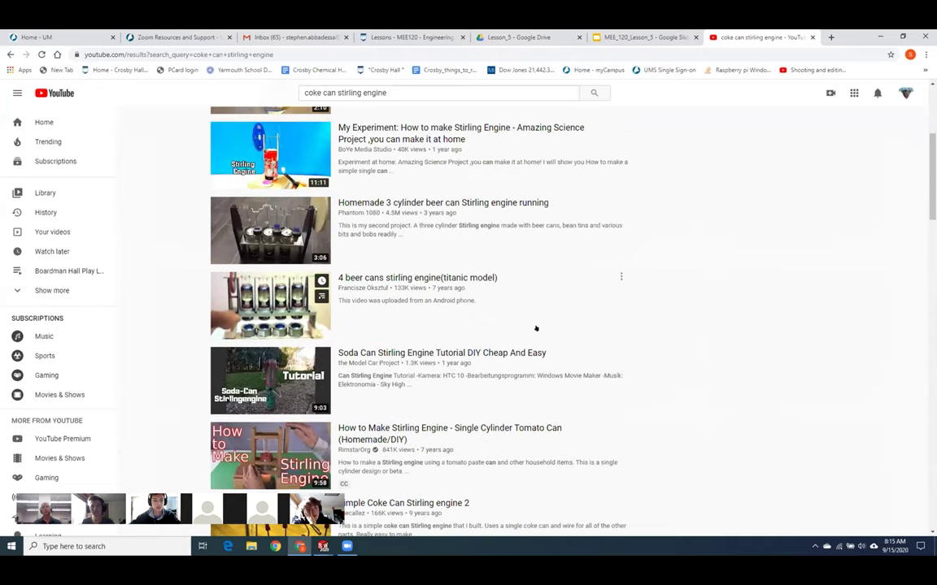
{"action": "scroll", "coordinate": [536, 328], "scroll_direction": "up", "scroll_amount": 2}
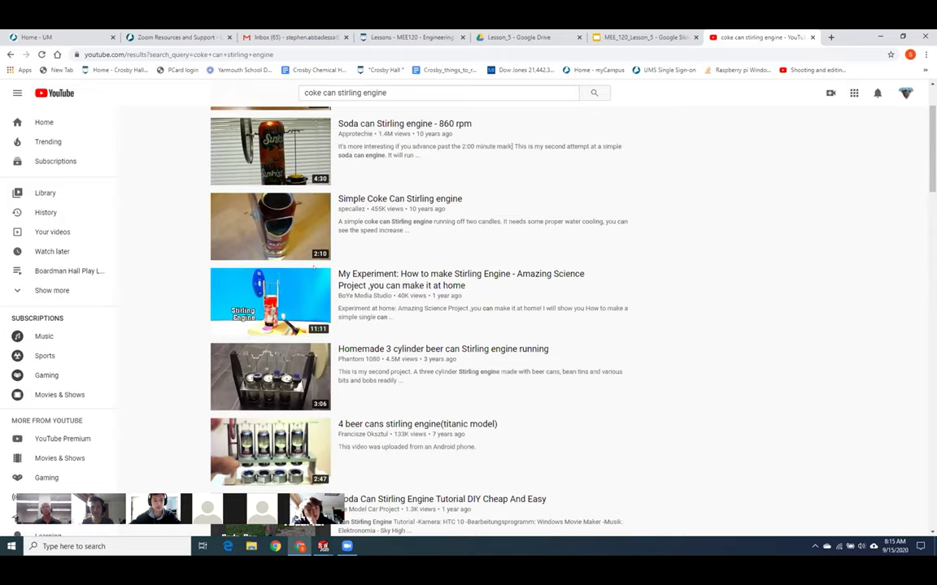
{"action": "scroll", "coordinate": [313, 266], "scroll_direction": "up", "scroll_amount": 2}
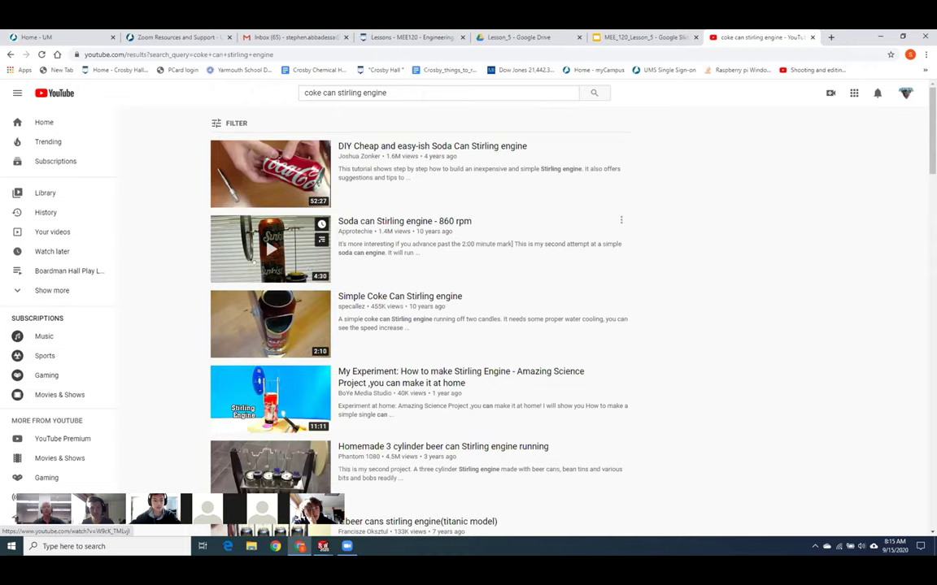
{"action": "mouse_move", "coordinate": [285, 326]}
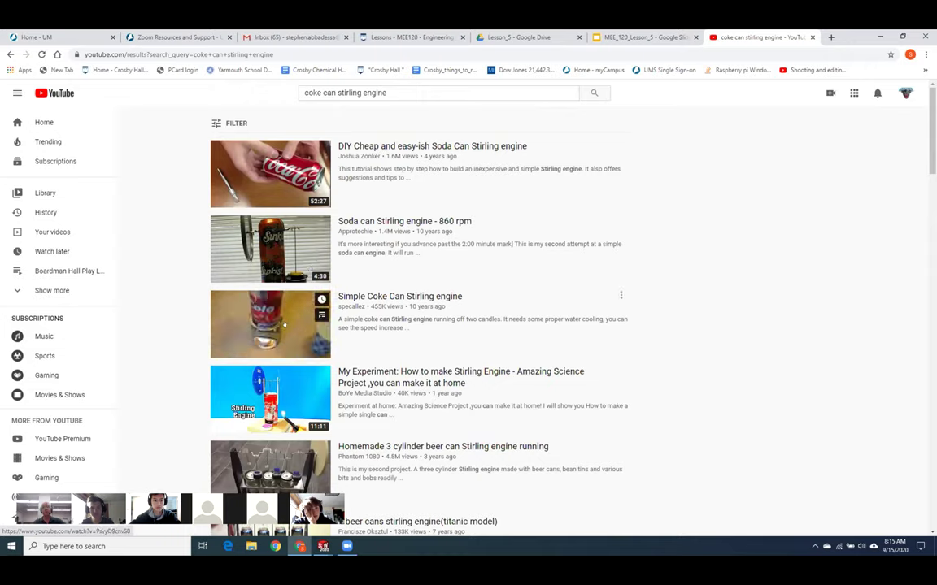
{"action": "mouse_move", "coordinate": [256, 238]}
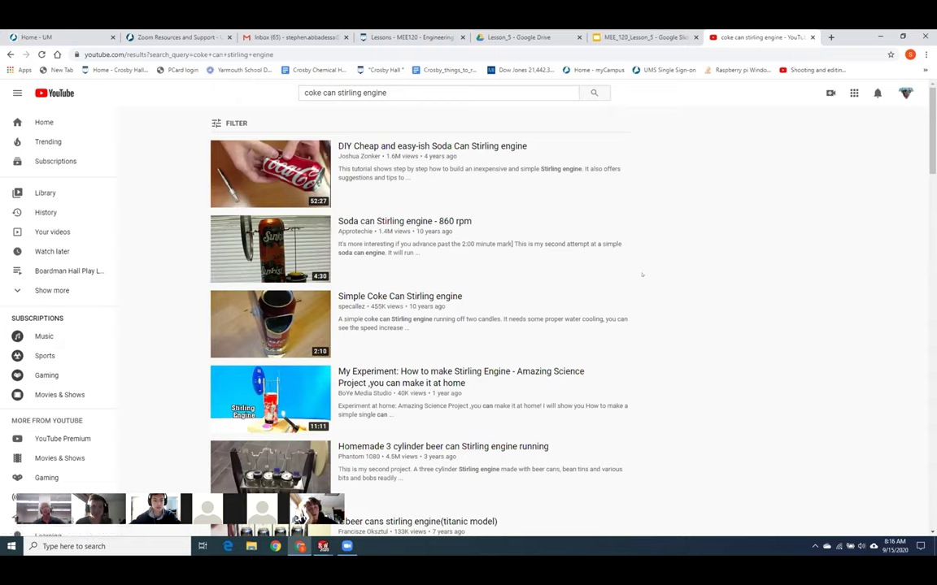
{"action": "mouse_move", "coordinate": [295, 254]}
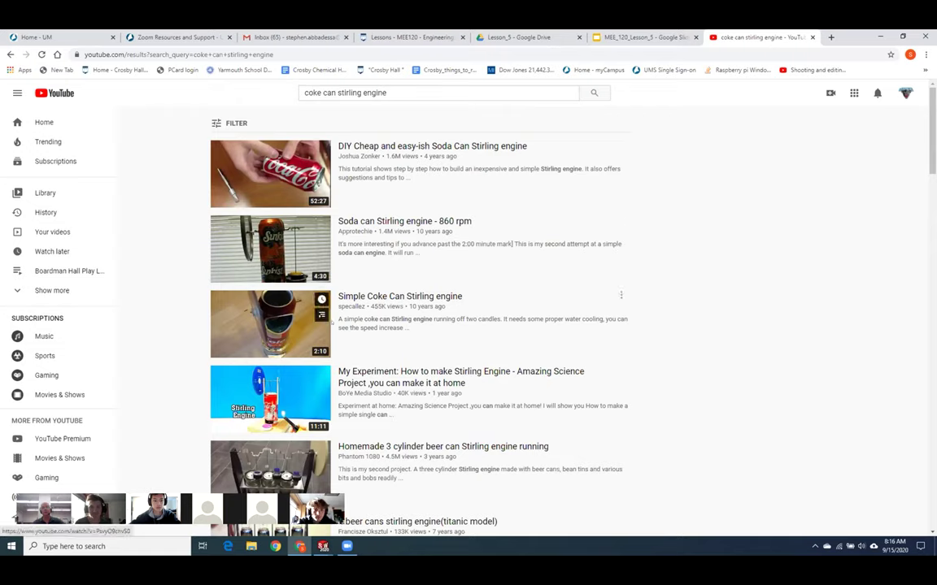
{"action": "mouse_move", "coordinate": [331, 274]}
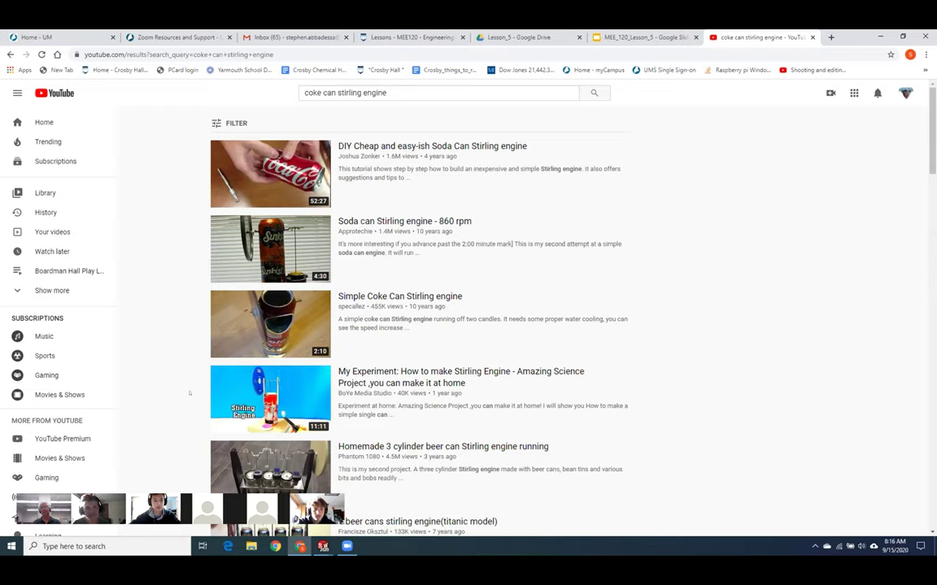
{"action": "mouse_move", "coordinate": [277, 459]}
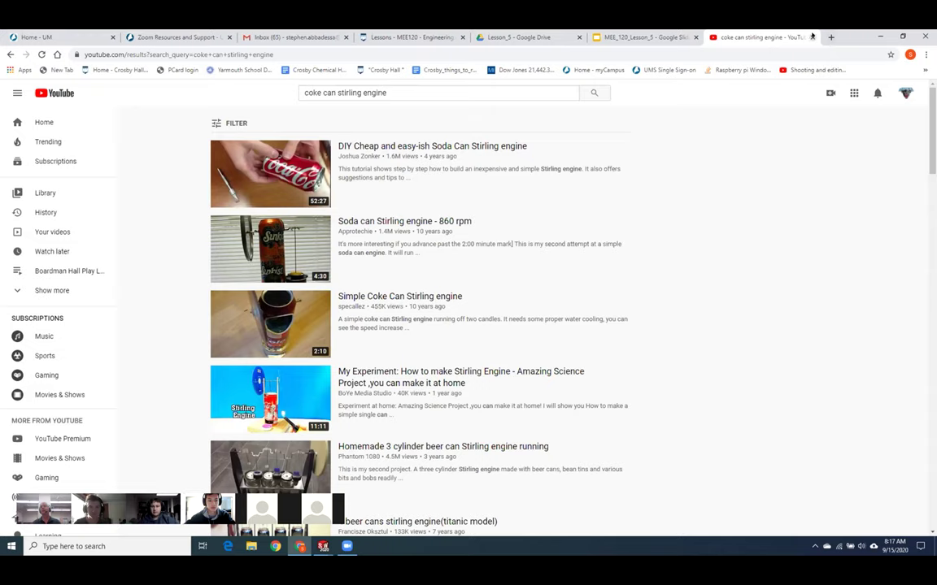
Step: Close the YouTube results and display slide 2, Patterning, of the MEE_120_Lesson_5 presentation
{"action": "left_click", "coordinate": [811, 37]}
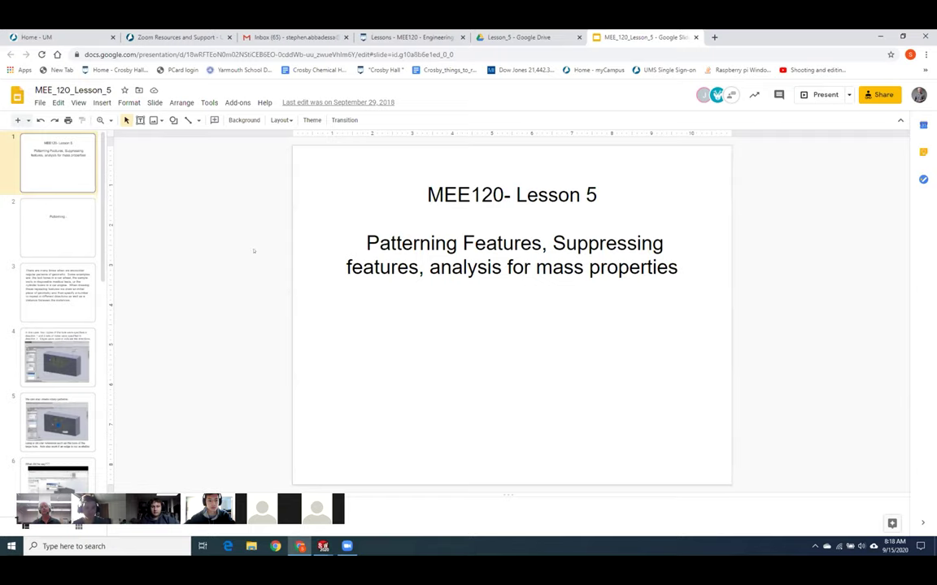
{"action": "left_click", "coordinate": [81, 238]}
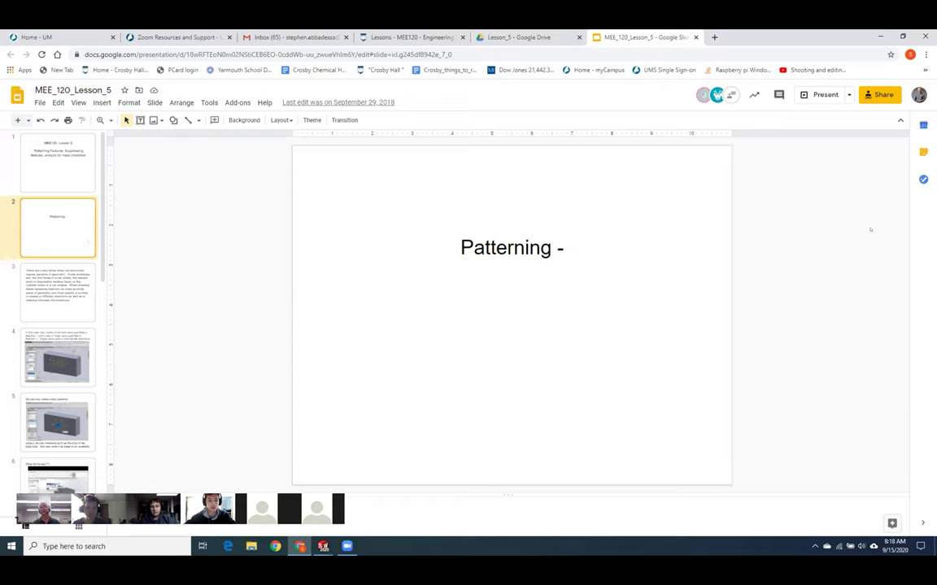
Step: Switch to SOLIDWORKS and sketch a circle of about 3.3 in radius on the Right plane, centred on the origin
{"action": "left_click", "coordinate": [881, 35]}
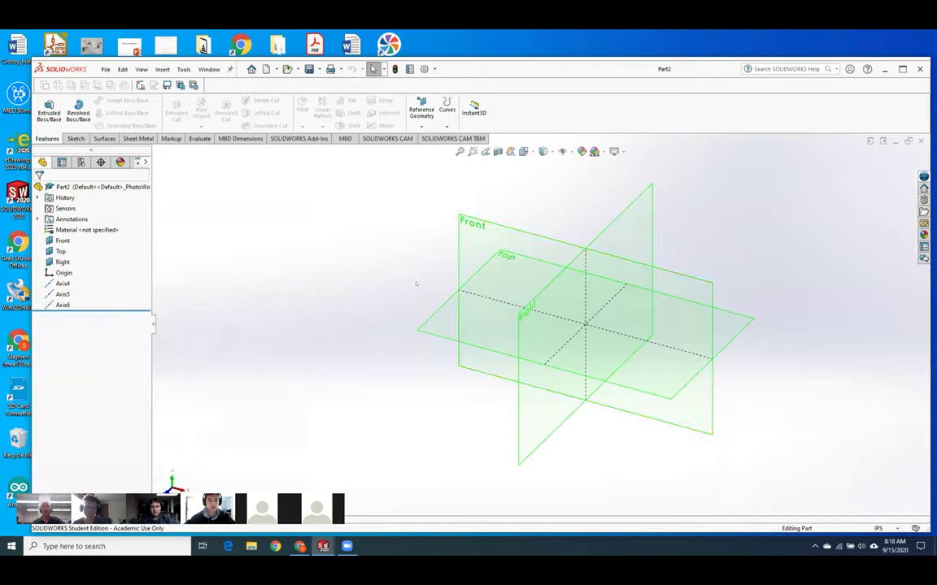
{"action": "right_click", "coordinate": [646, 194]}
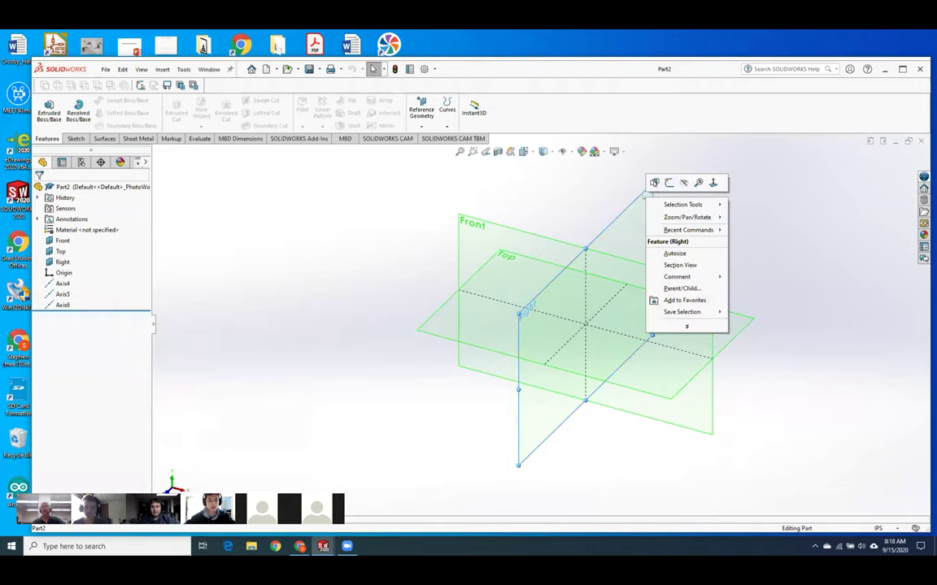
{"action": "left_click", "coordinate": [668, 183]}
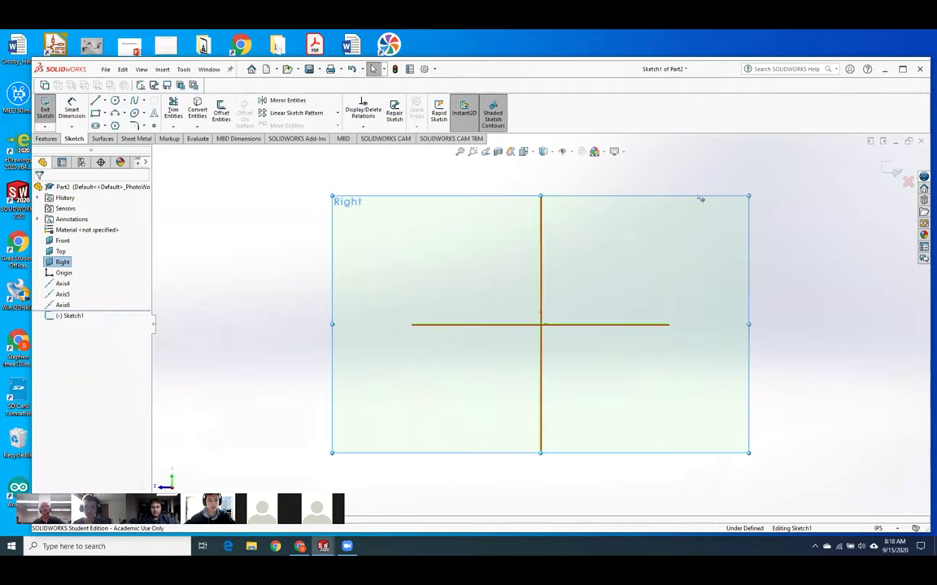
{"action": "scroll", "coordinate": [624, 220], "scroll_direction": "down", "scroll_amount": 2}
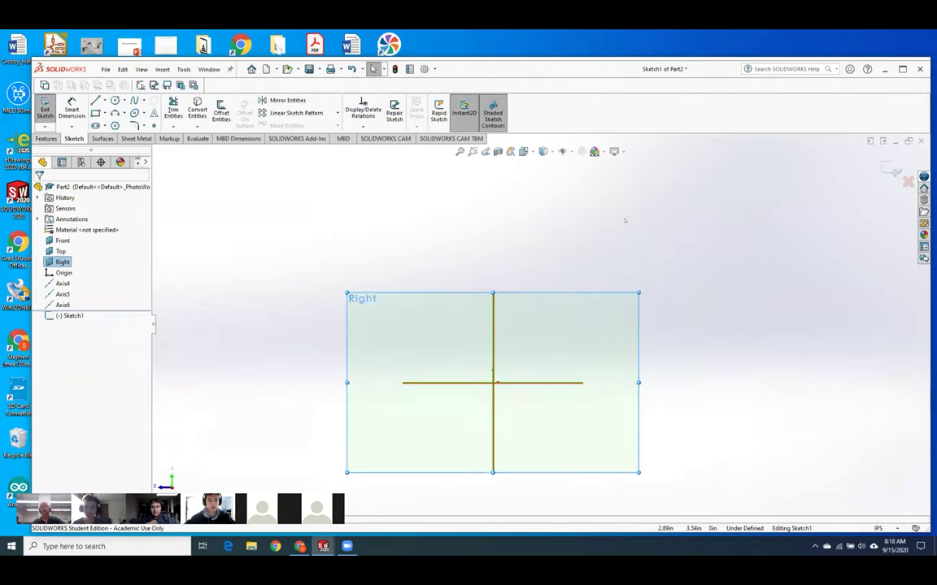
{"action": "scroll", "coordinate": [625, 219], "scroll_direction": "up", "scroll_amount": 1}
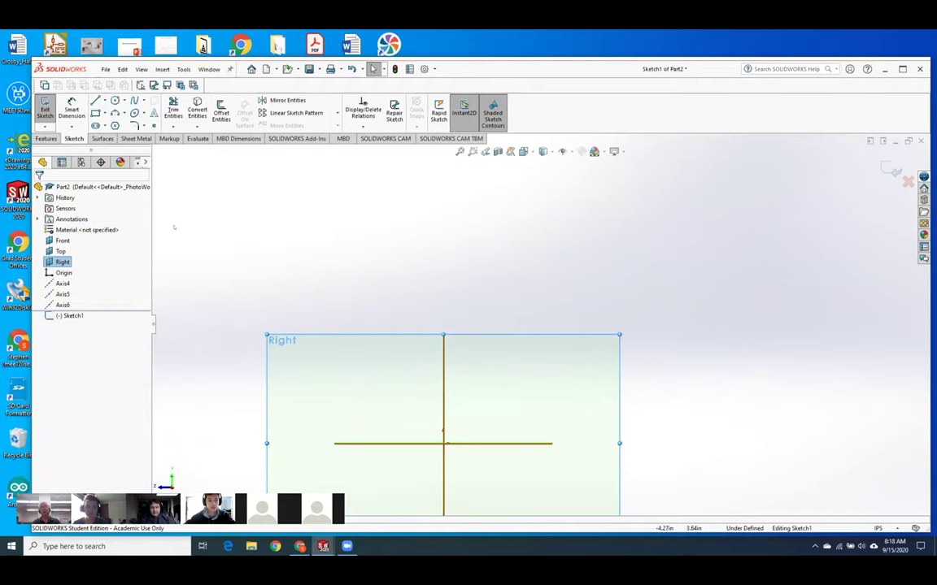
{"action": "left_click", "coordinate": [114, 100]}
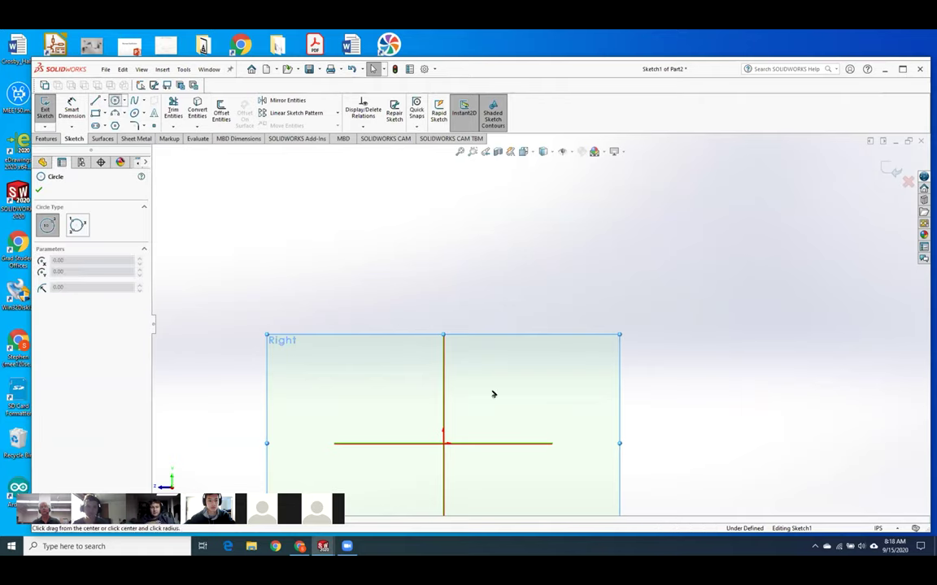
{"action": "left_click", "coordinate": [443, 443]}
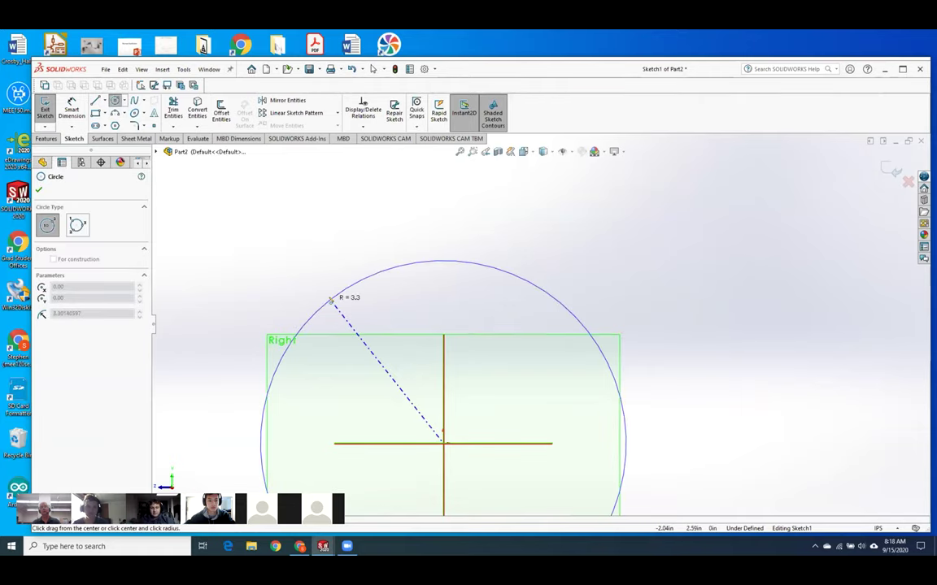
{"action": "left_click", "coordinate": [335, 295]}
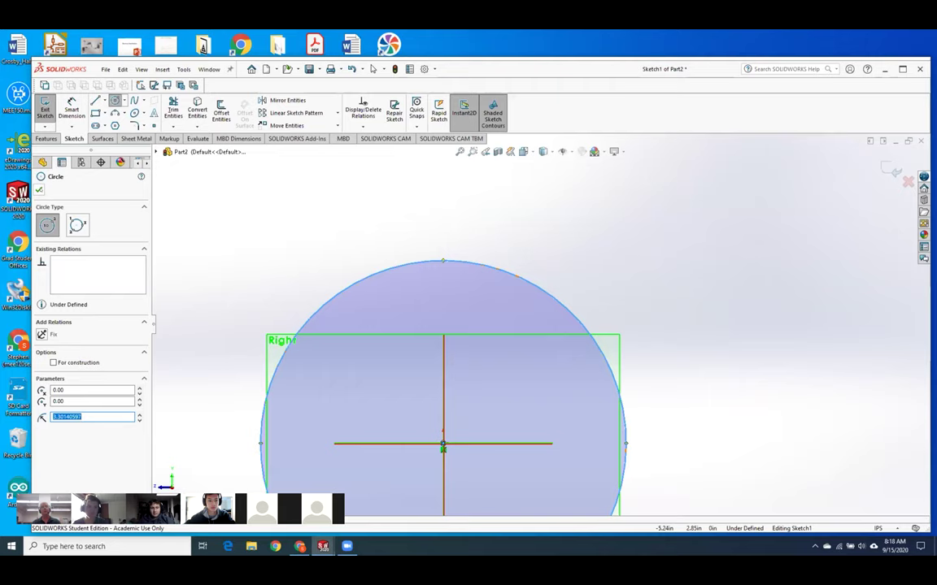
{"action": "left_click", "coordinate": [39, 190]}
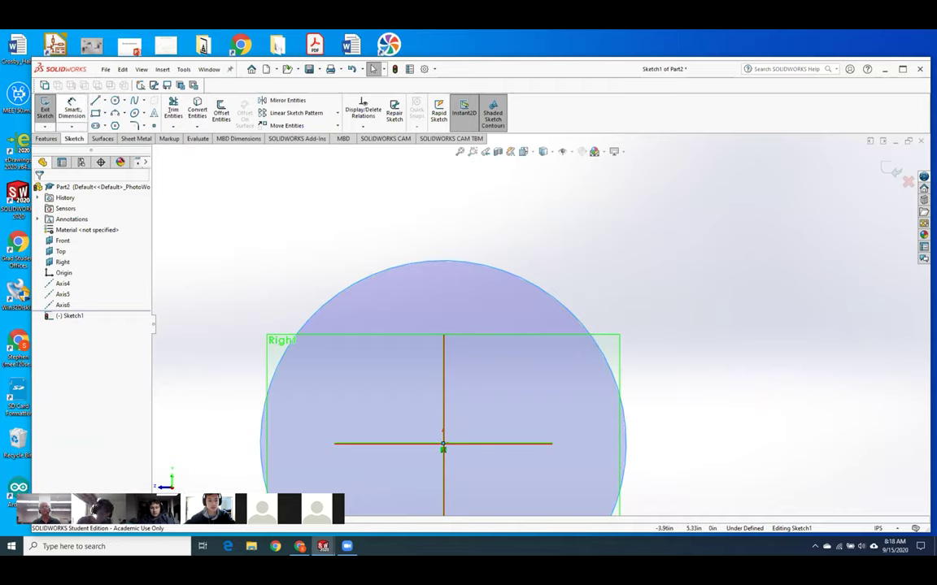
Step: Dimension the circle's diameter and set it to 6 in
{"action": "left_click", "coordinate": [71, 108]}
{"action": "left_click", "coordinate": [393, 269]}
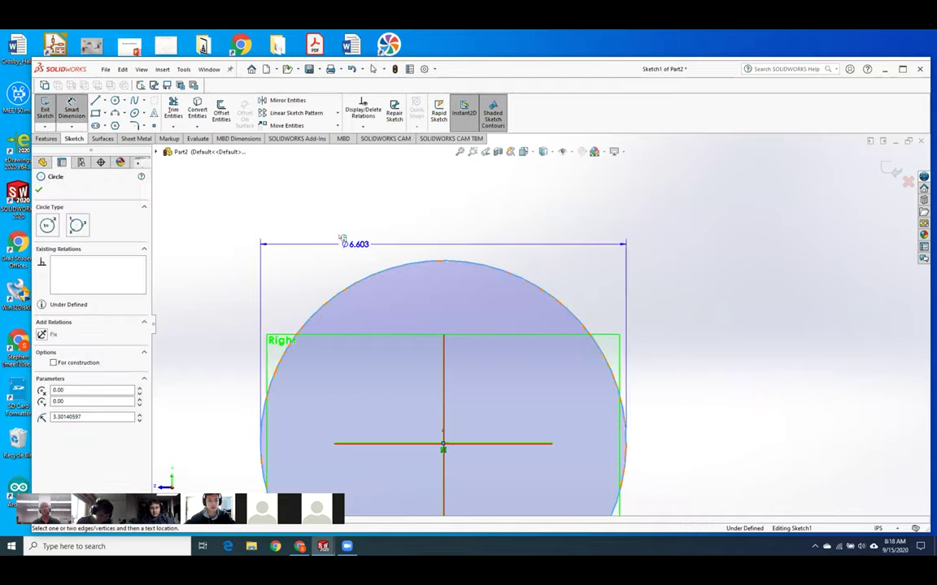
{"action": "left_click", "coordinate": [331, 237]}
{"action": "type", "text": "6"}
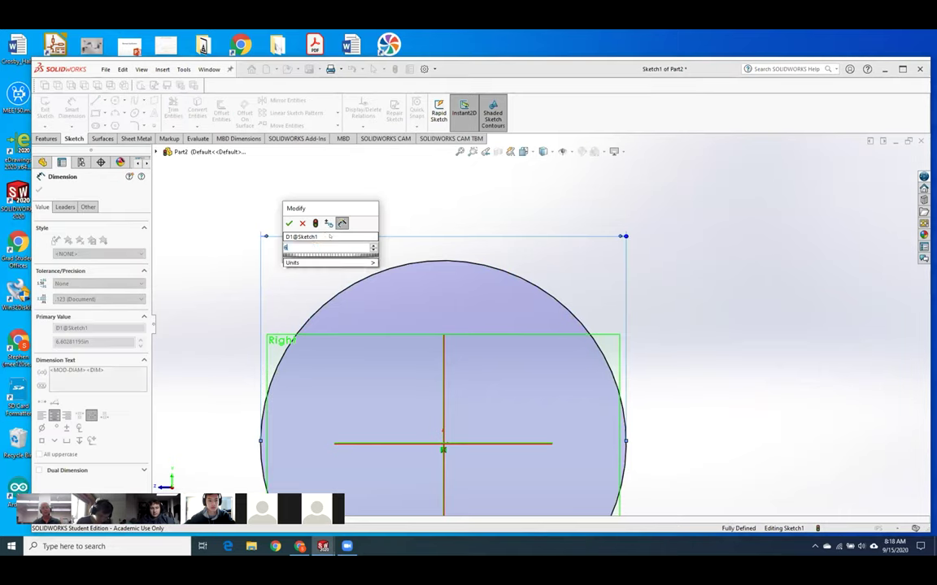
{"action": "key", "text": "Return"}
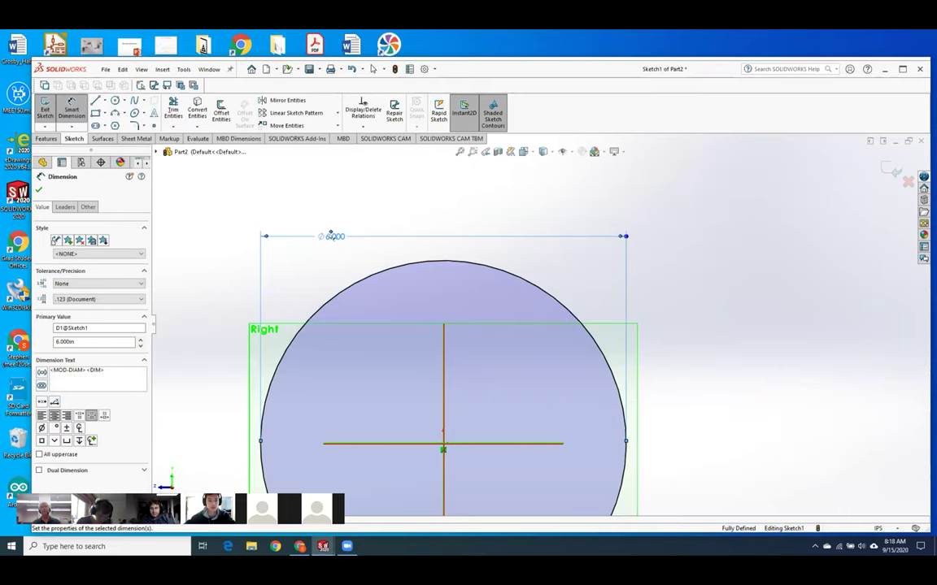
{"action": "key", "text": "Escape"}
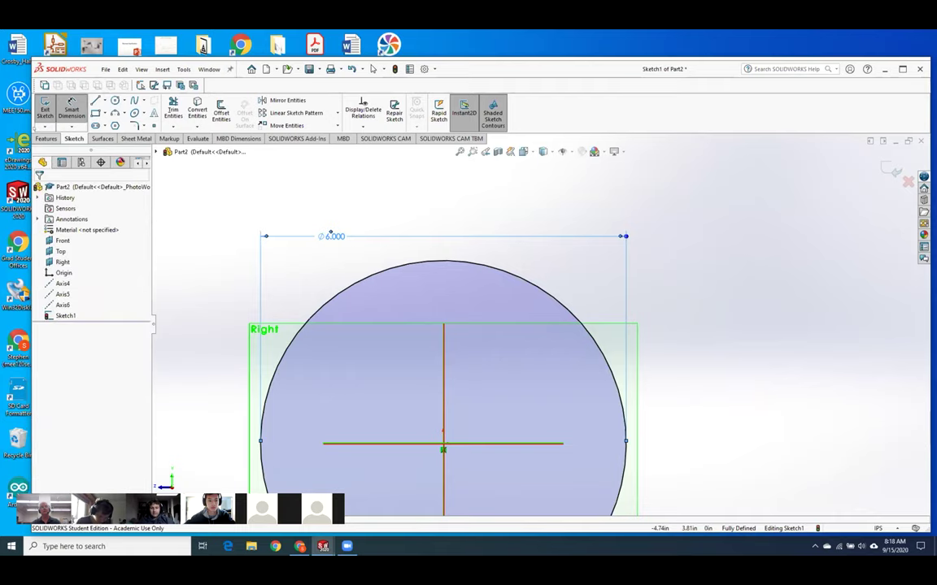
Step: Finish the circle sketch and extrude it 1 in with a Blind end condition to form a solid disc
{"action": "left_click", "coordinate": [45, 110]}
{"action": "left_click", "coordinate": [47, 110]}
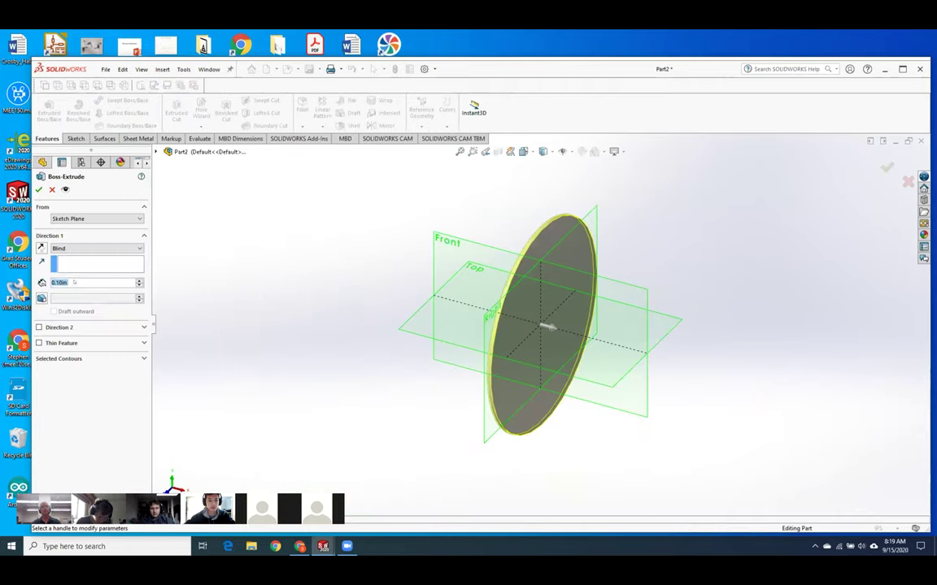
{"action": "type", "text": "1"}
{"action": "key", "text": "Return"}
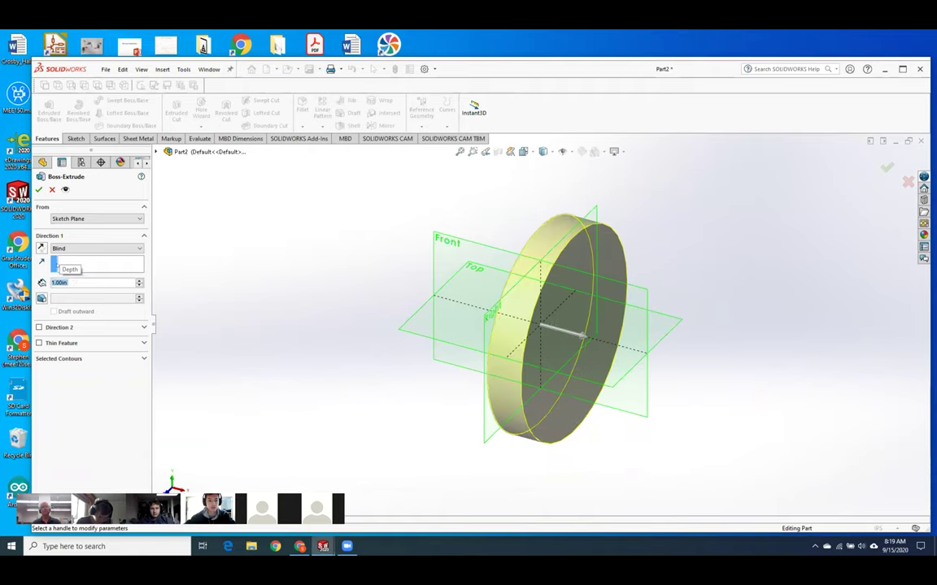
{"action": "left_click", "coordinate": [38, 190]}
Step: Hide all the reference planes in the model display
{"action": "middle_click_drag", "start_coordinate": [269, 297], "coordinate": [250, 300]}
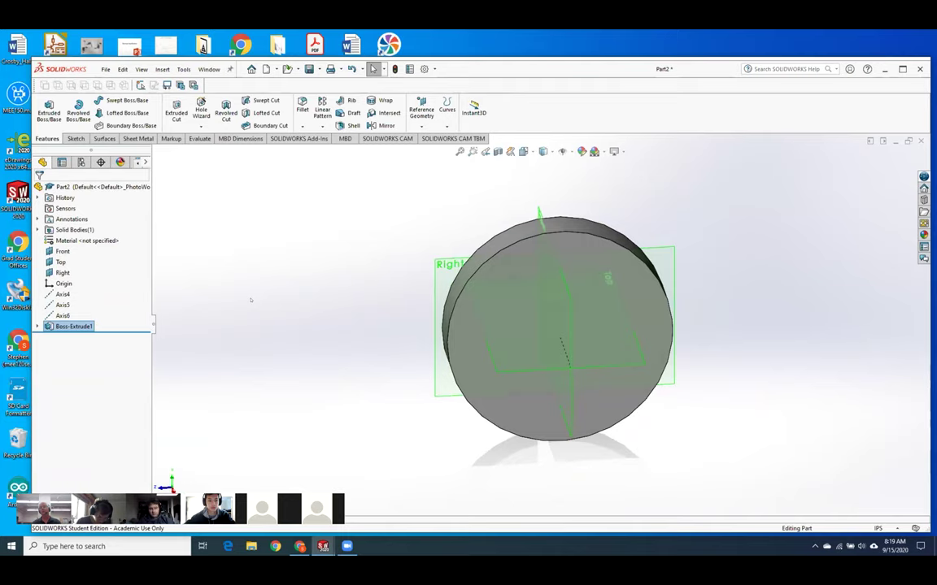
{"action": "left_click", "coordinate": [141, 70]}
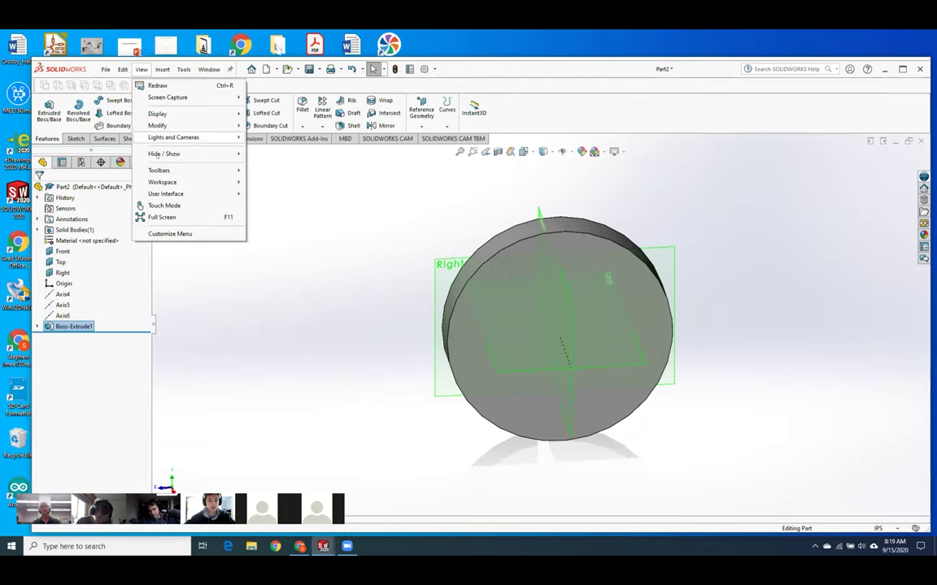
{"action": "mouse_move", "coordinate": [176, 156]}
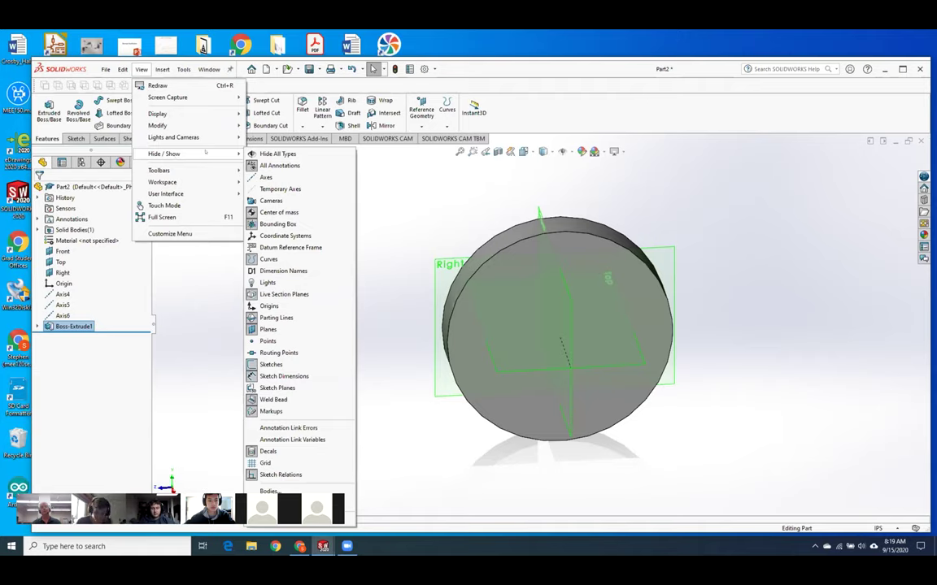
{"action": "left_click", "coordinate": [307, 330]}
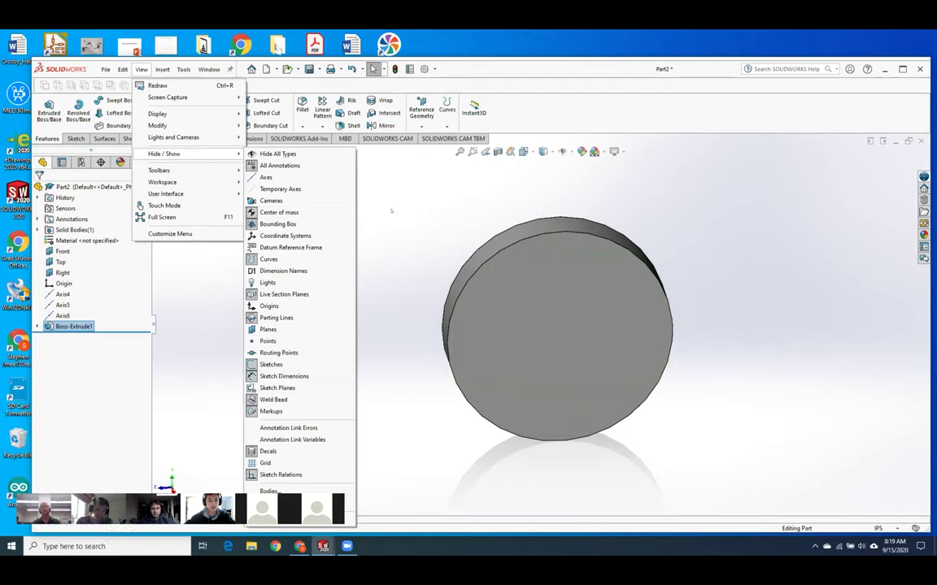
{"action": "left_click", "coordinate": [595, 251]}
Step: On the disc's flat face, sketch a closed inverted trapezoid crossing the upper rim, about 1.7 in wide above and 0.6 in below
{"action": "left_click", "coordinate": [582, 258]}
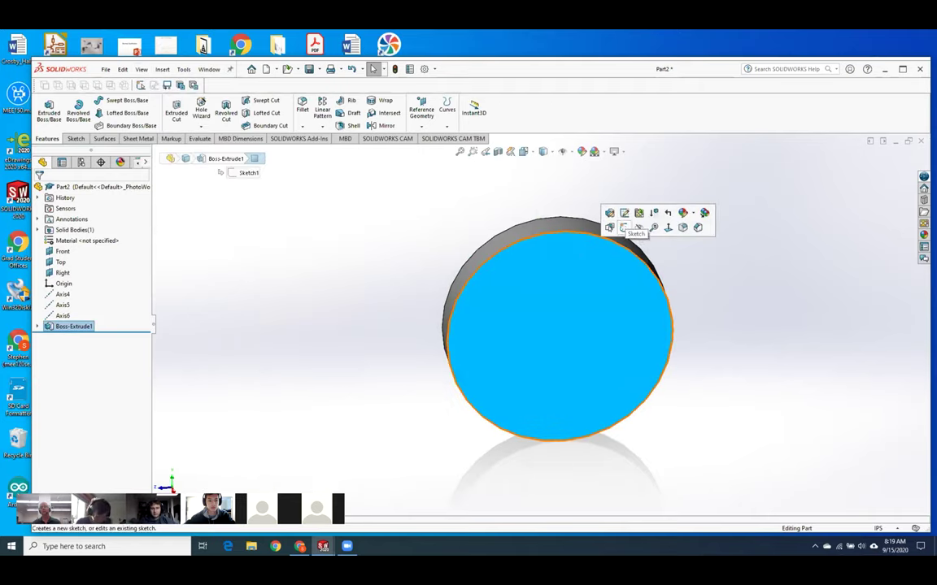
{"action": "left_click", "coordinate": [624, 226]}
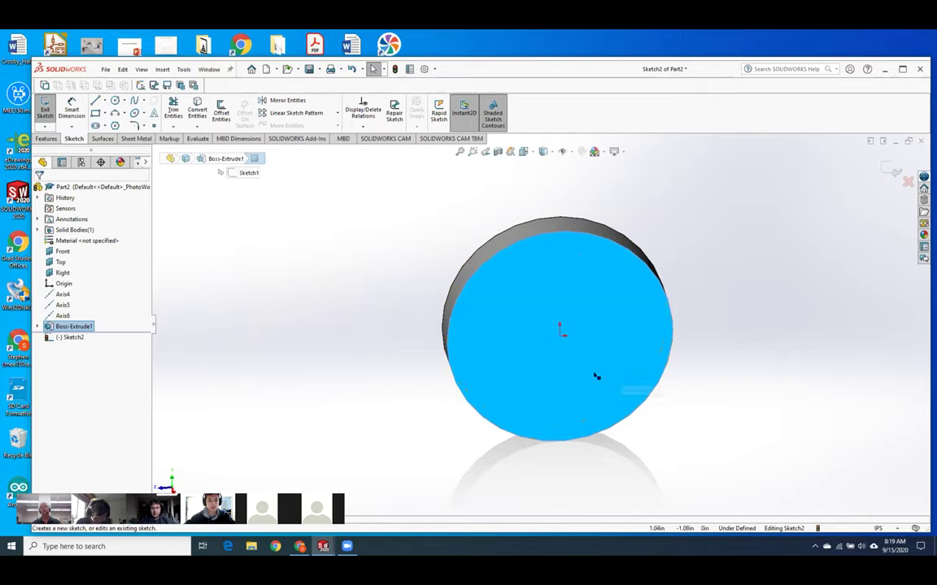
{"action": "right_click", "coordinate": [72, 336]}
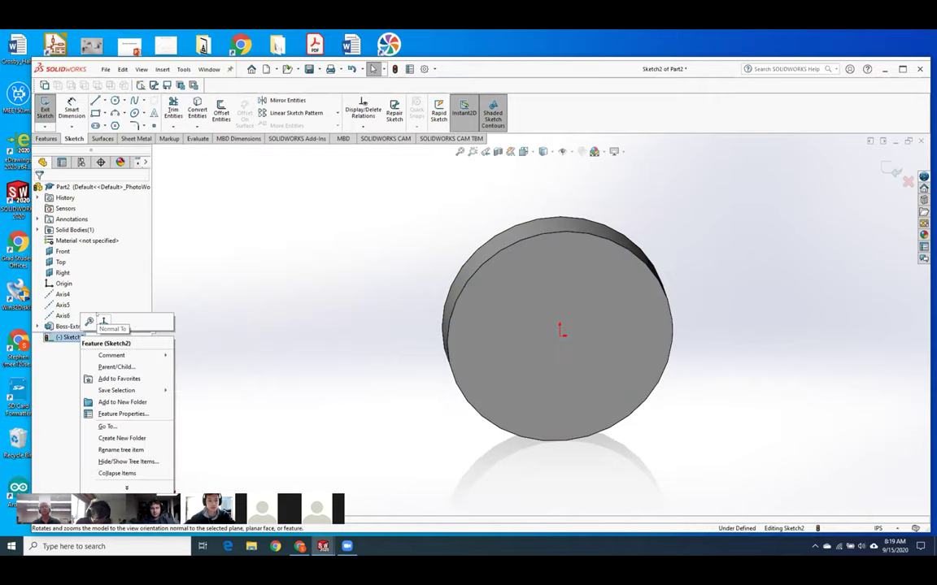
{"action": "left_click", "coordinate": [114, 329]}
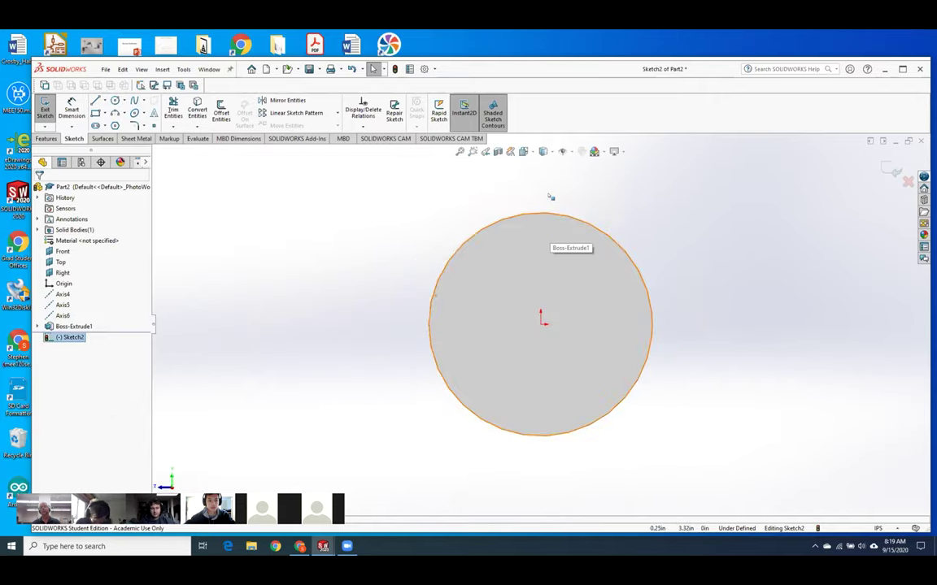
{"action": "scroll", "coordinate": [549, 198], "scroll_direction": "down", "scroll_amount": 3}
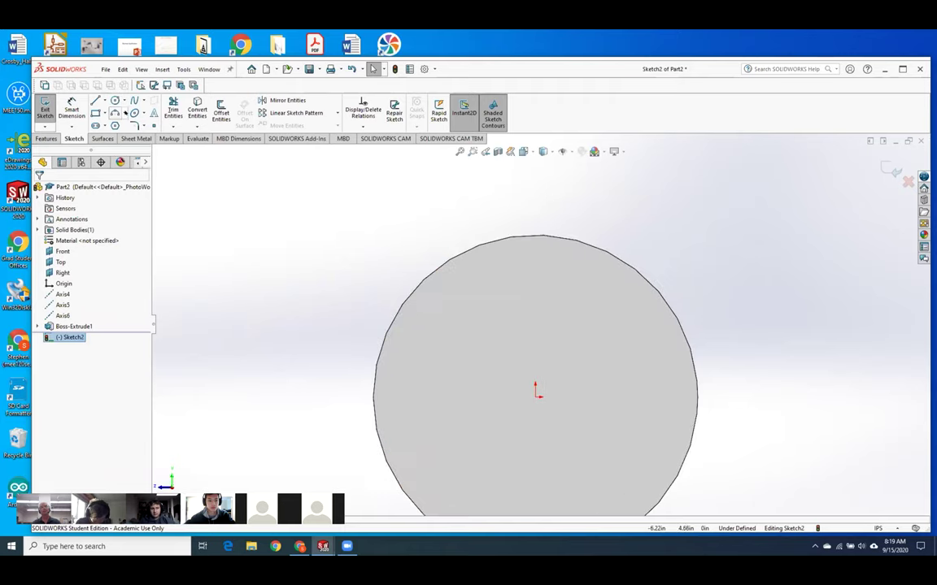
{"action": "left_click", "coordinate": [95, 100]}
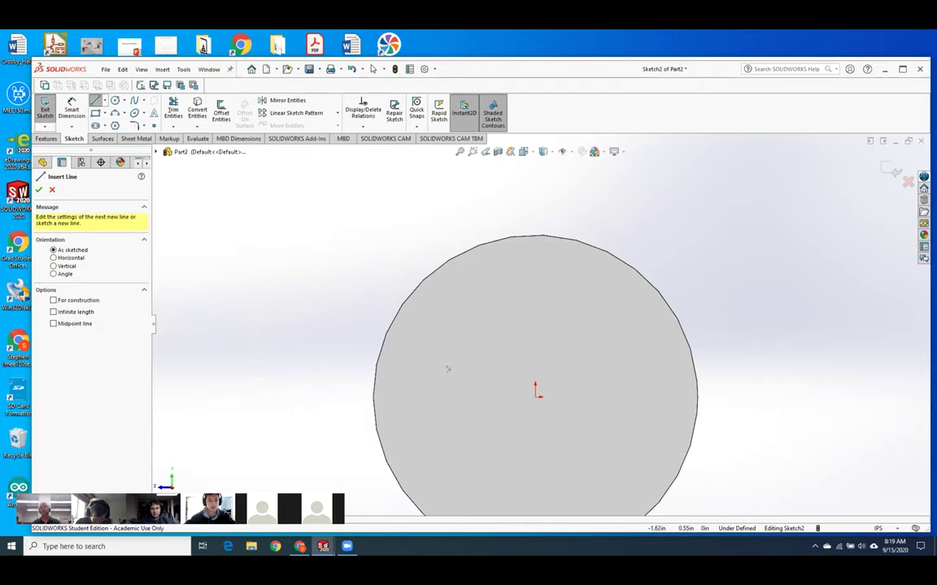
{"action": "left_click", "coordinate": [494, 191]}
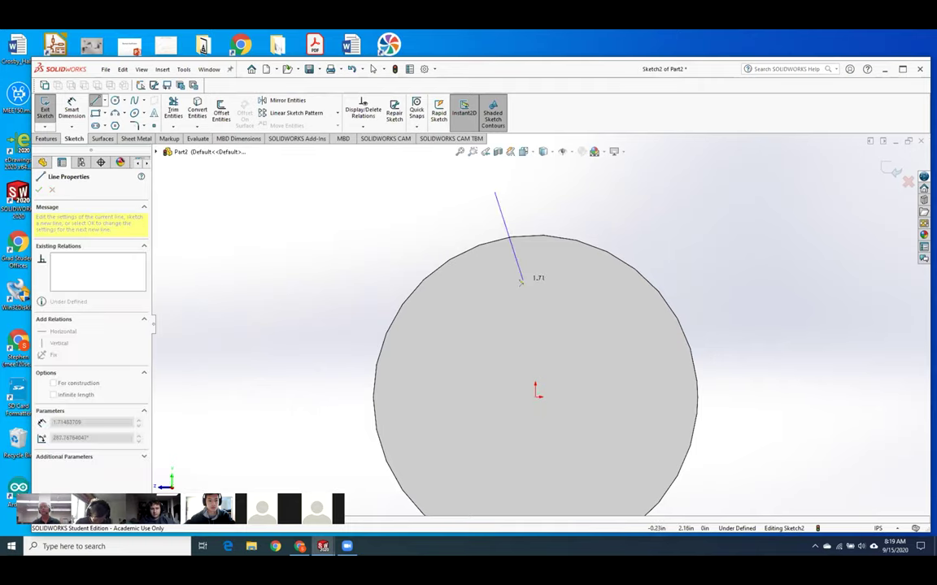
{"action": "left_click", "coordinate": [520, 280]}
{"action": "left_click", "coordinate": [556, 279]}
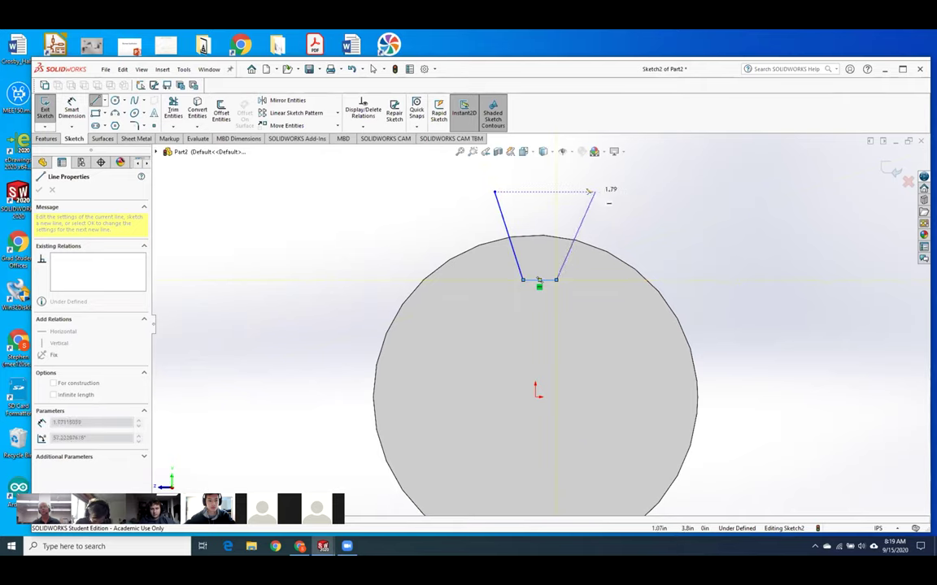
{"action": "left_click", "coordinate": [588, 191]}
{"action": "left_click", "coordinate": [494, 191]}
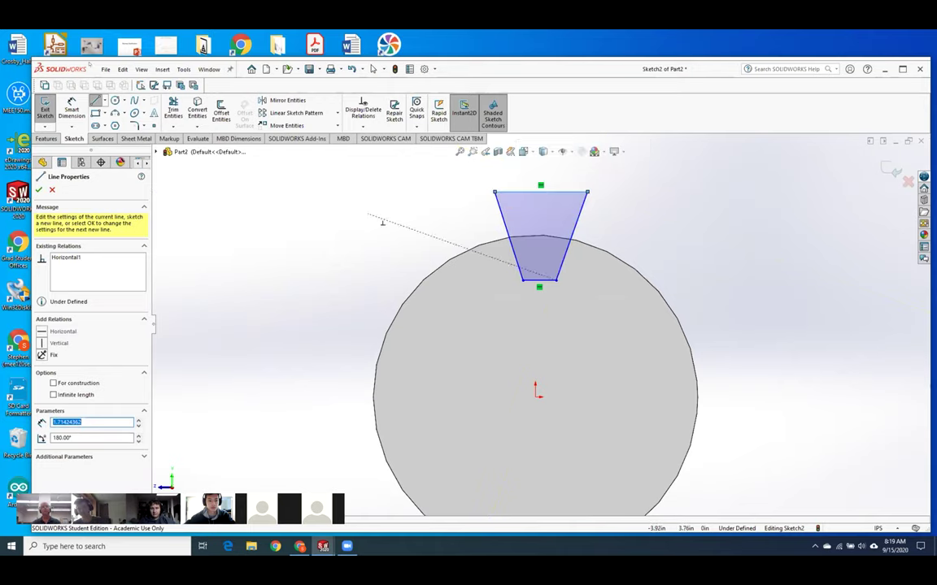
Step: Dimension the angle between the trapezoid's left slanted side and its short lower edge as 110°
{"action": "left_click", "coordinate": [72, 110]}
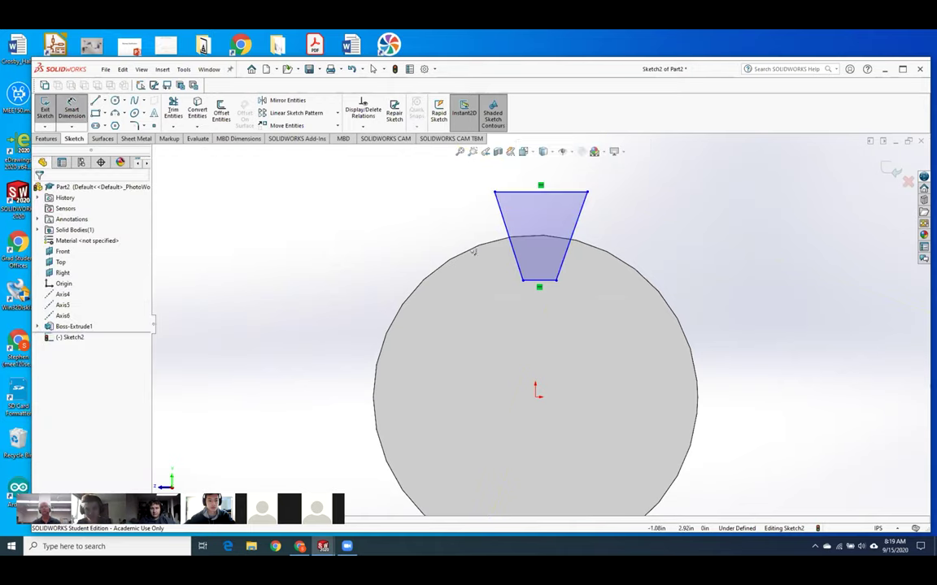
{"action": "left_click", "coordinate": [517, 265]}
{"action": "left_click", "coordinate": [540, 280]}
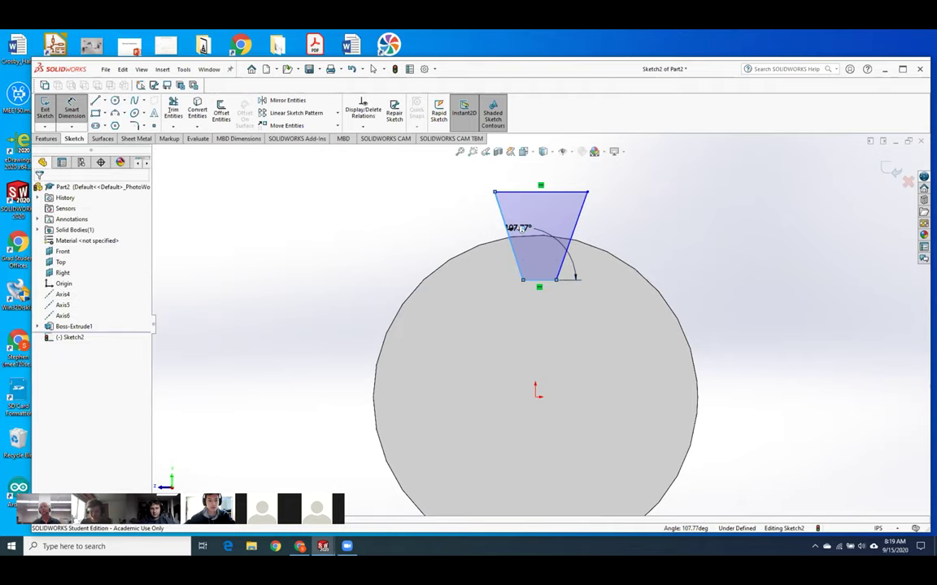
{"action": "left_click", "coordinate": [513, 228]}
{"action": "type", "text": "110"}
{"action": "key", "text": "Return"}
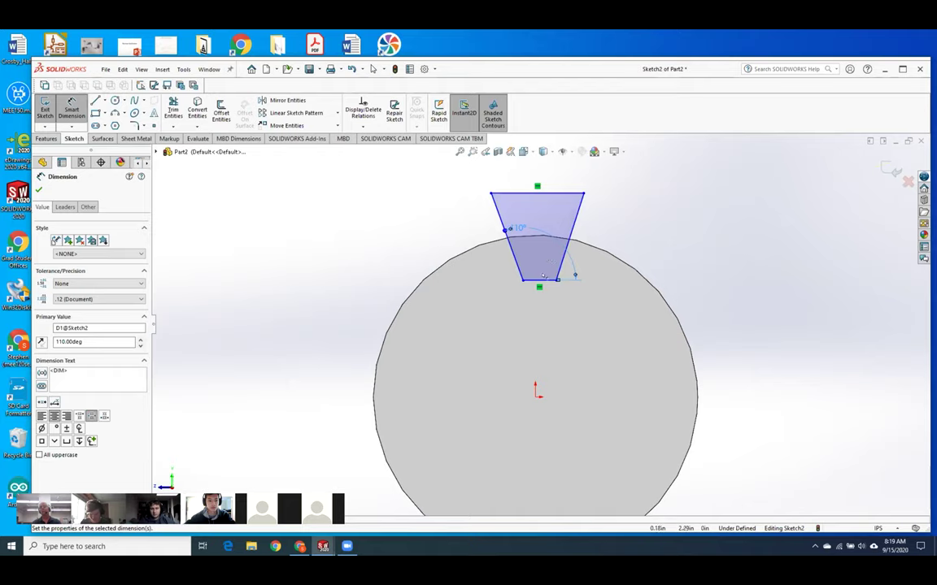
Step: Dimension the angle between the trapezoid's right slanted side and its short lower edge as 110°
{"action": "left_click", "coordinate": [564, 255]}
{"action": "left_click", "coordinate": [544, 280]}
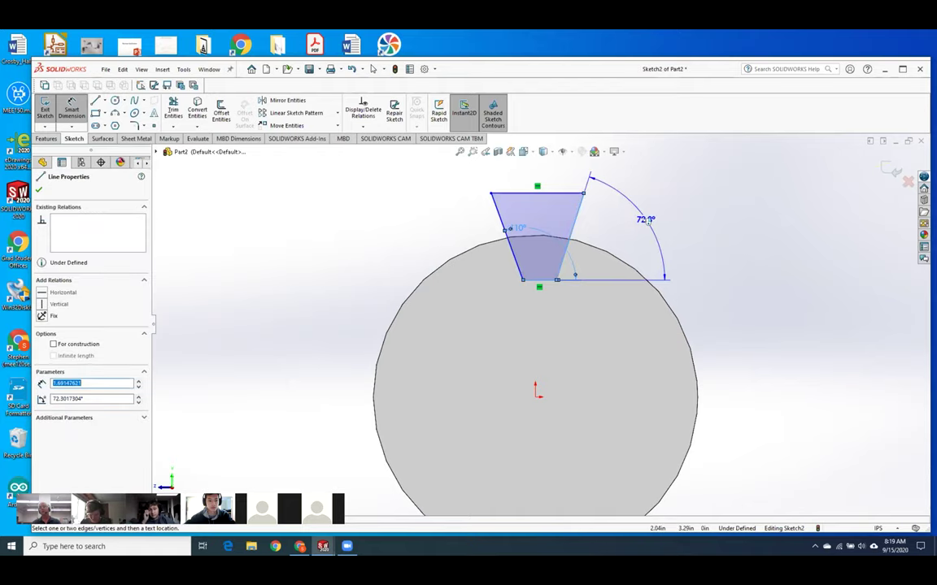
{"action": "left_click", "coordinate": [537, 206]}
{"action": "type", "text": "110"}
{"action": "key", "text": "Return"}
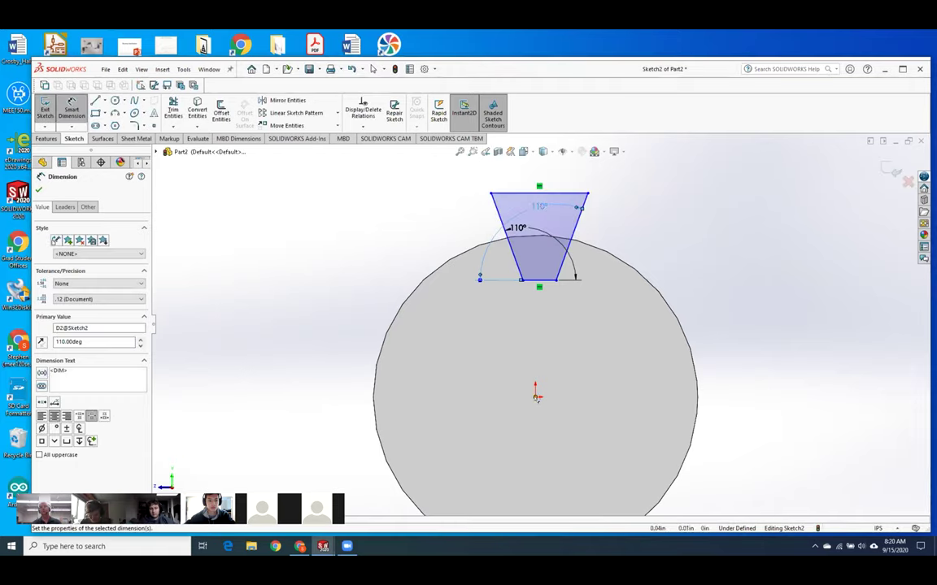
Step: Dimension the horizontal distance from the origin to the trapezoid's lower-left corner and set it to 0.0395 in
{"action": "key", "text": "Escape"}
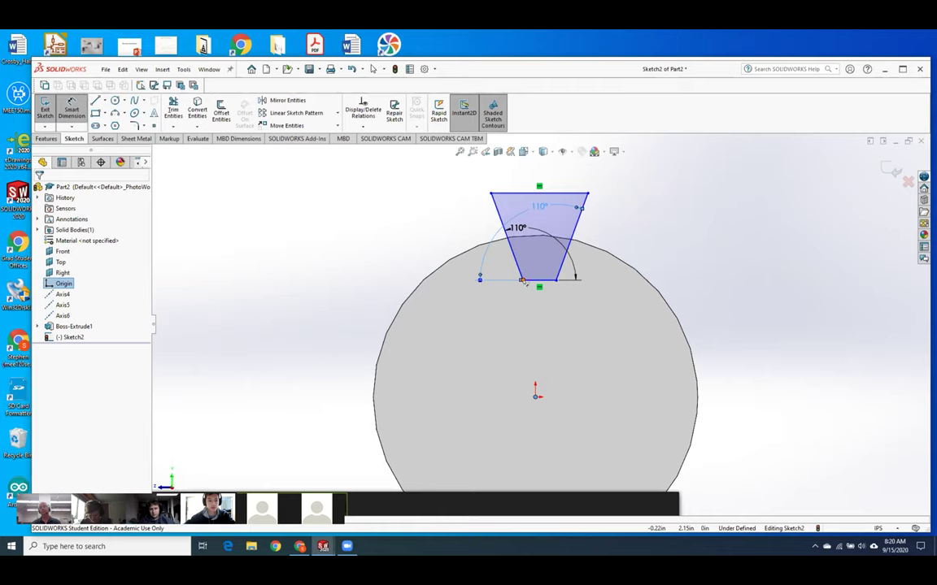
{"action": "left_click", "coordinate": [522, 280]}
{"action": "left_click", "coordinate": [535, 422]}
{"action": "type", "text": ".03"}
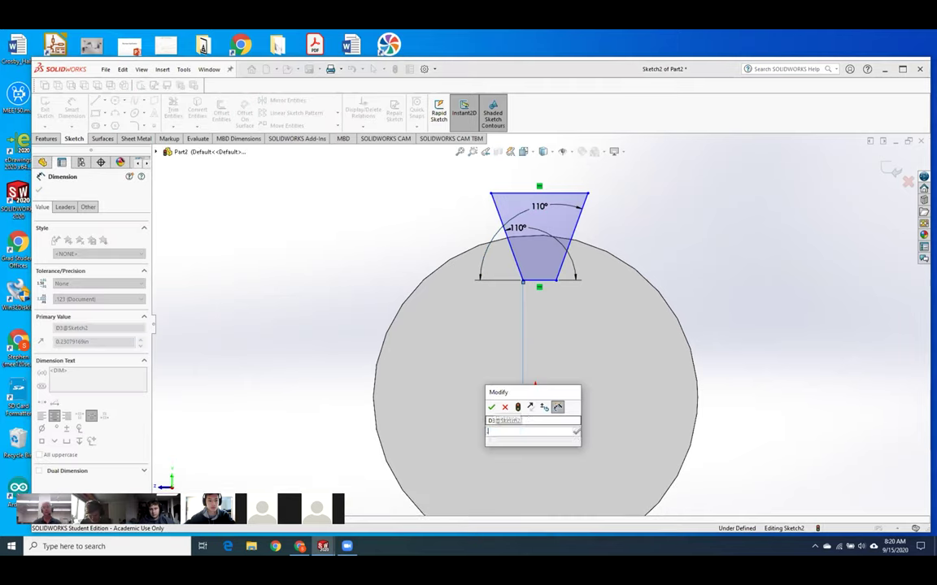
{"action": "type", "text": "95"}
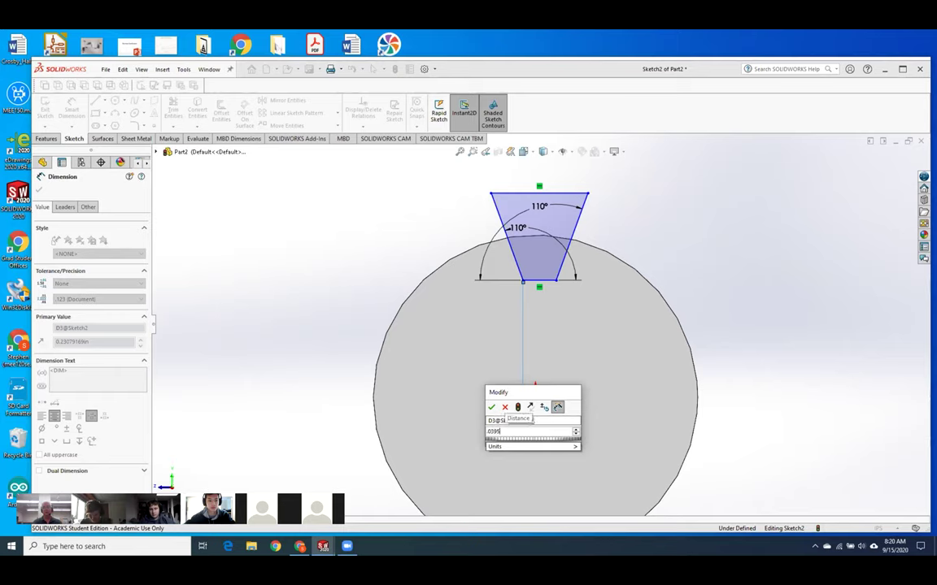
{"action": "key", "text": "Return"}
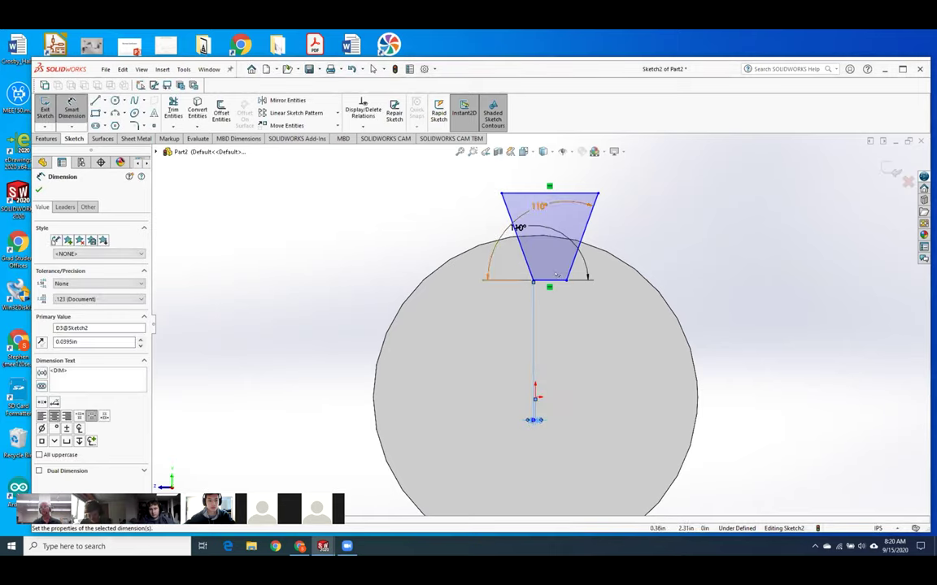
Step: Dimension the trapezoid's short lower edge and set its length to 0.079 in
{"action": "left_click", "coordinate": [555, 279]}
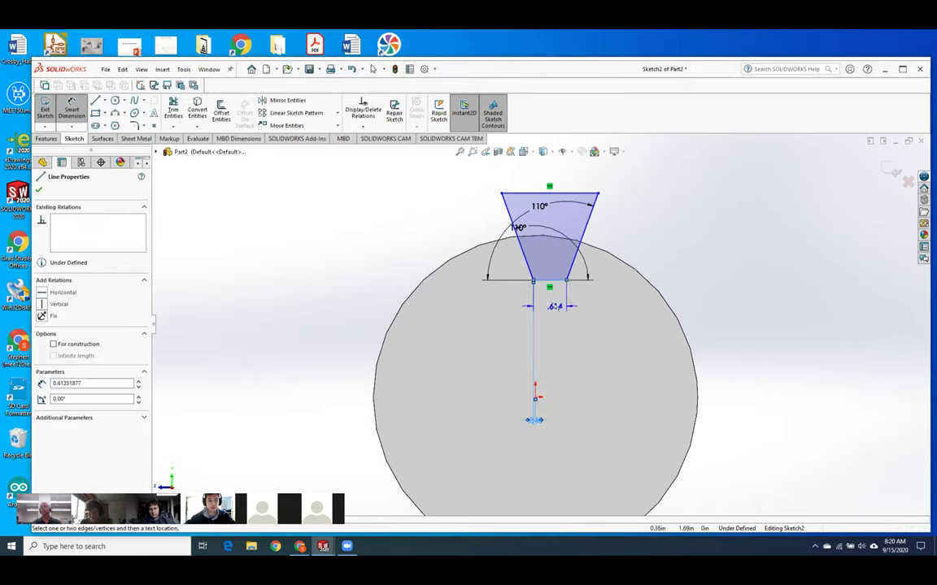
{"action": "left_click", "coordinate": [556, 300]}
{"action": "type", "text": ".079"}
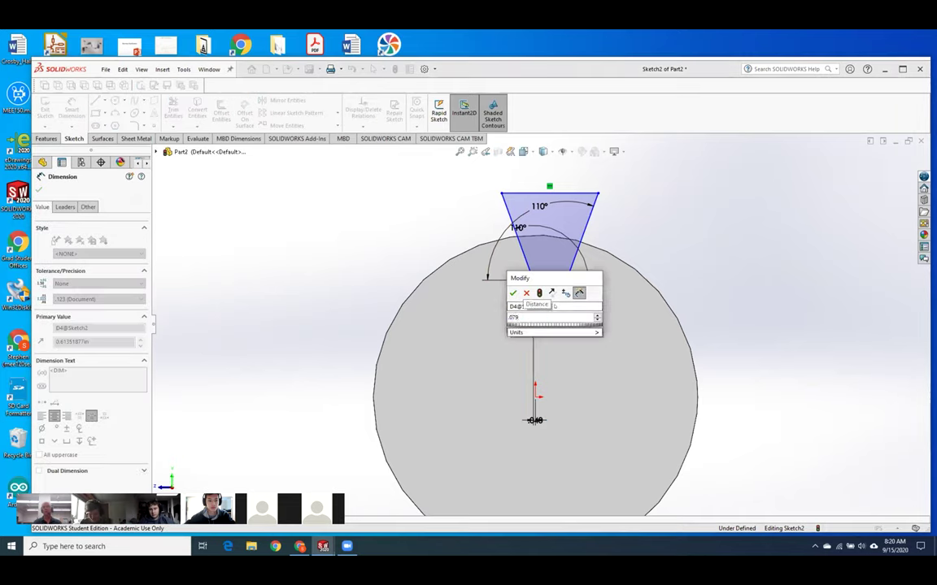
{"action": "key", "text": "Return"}
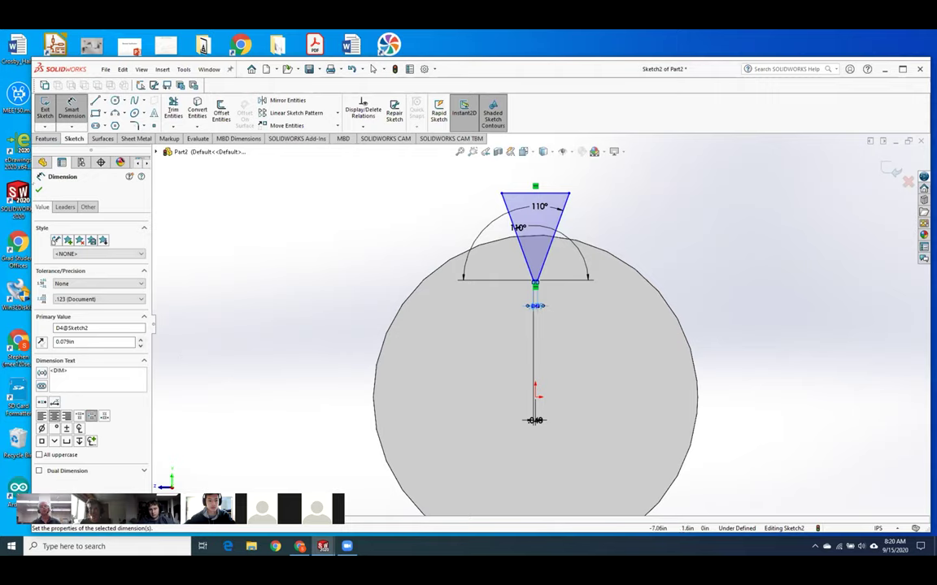
{"action": "key", "text": "Escape"}
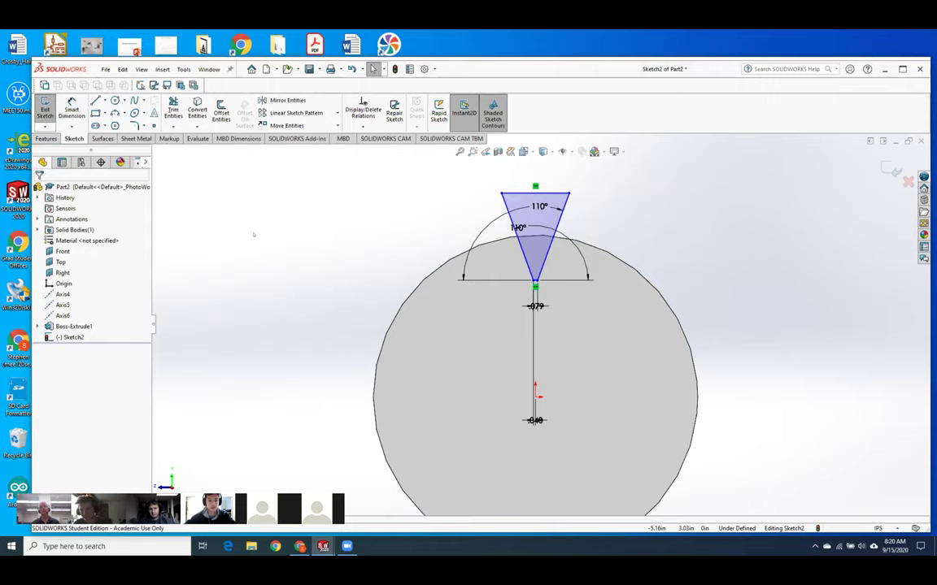
Step: Finish the trapezoid sketch and cut it Through All to make a notch in the disc's rim
{"action": "mouse_move", "coordinate": [253, 235]}
{"action": "middle_mouse_down"}
{"action": "mouse_move", "coordinate": [278, 242]}
{"action": "mouse_move", "coordinate": [277, 274]}
{"action": "middle_mouse_up"}
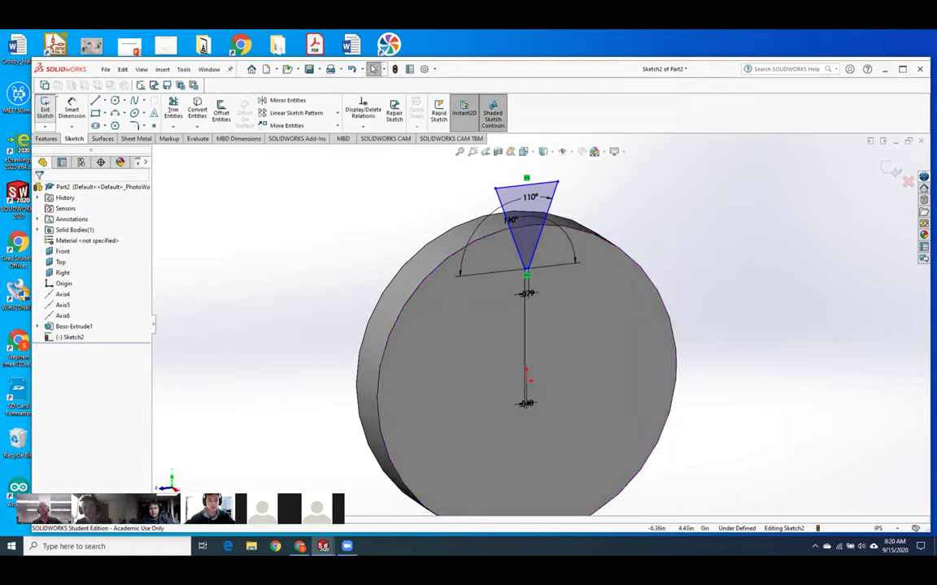
{"action": "left_click", "coordinate": [45, 110]}
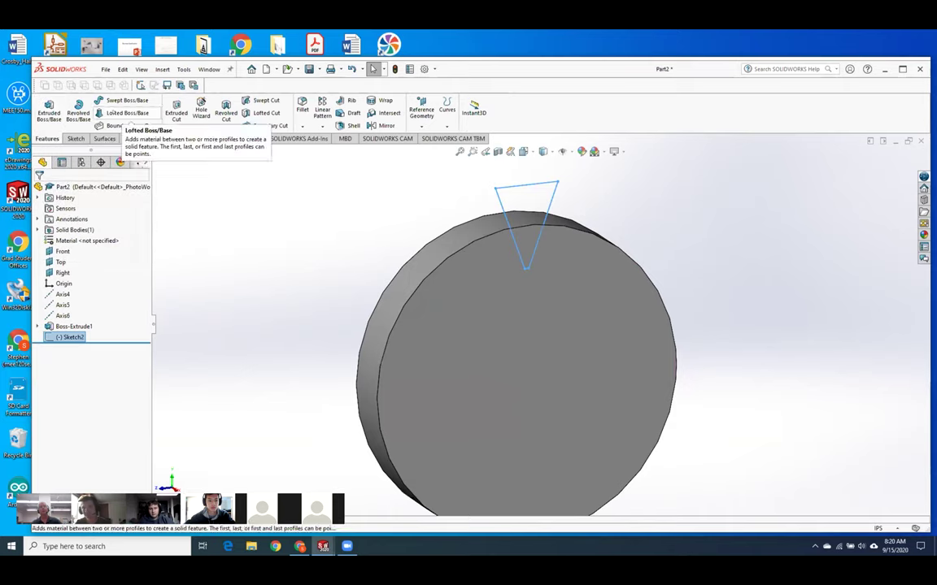
{"action": "left_click", "coordinate": [176, 111]}
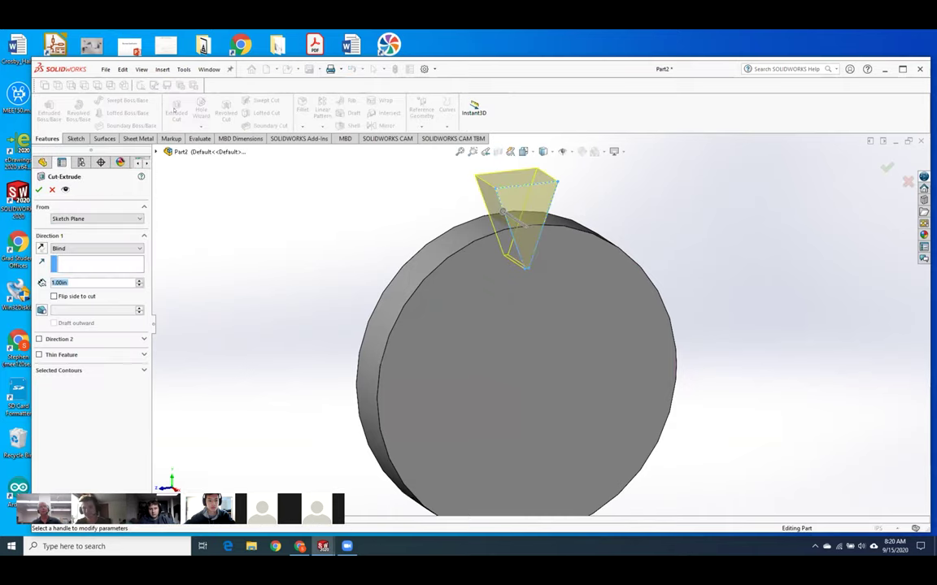
{"action": "left_click", "coordinate": [90, 247]}
{"action": "left_click", "coordinate": [91, 258]}
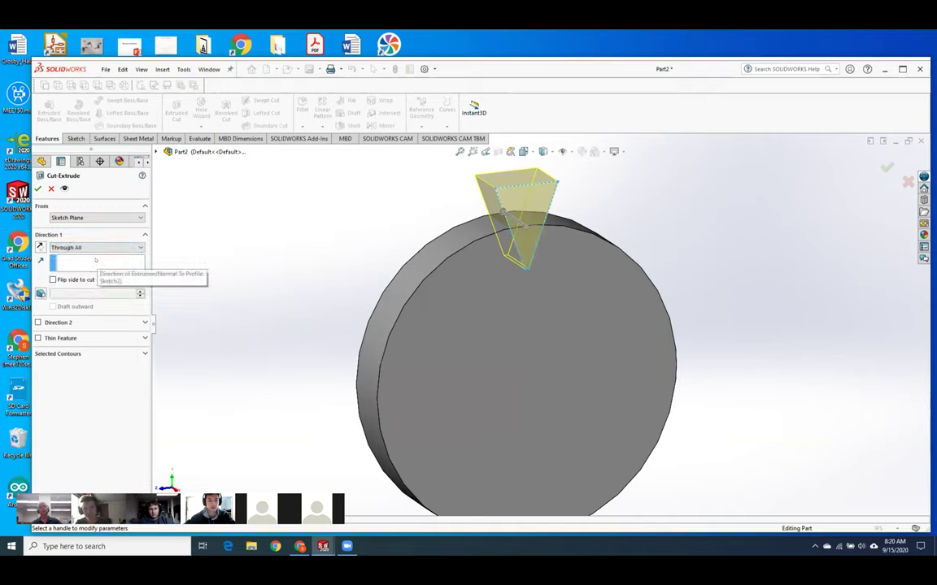
{"action": "left_click", "coordinate": [38, 188]}
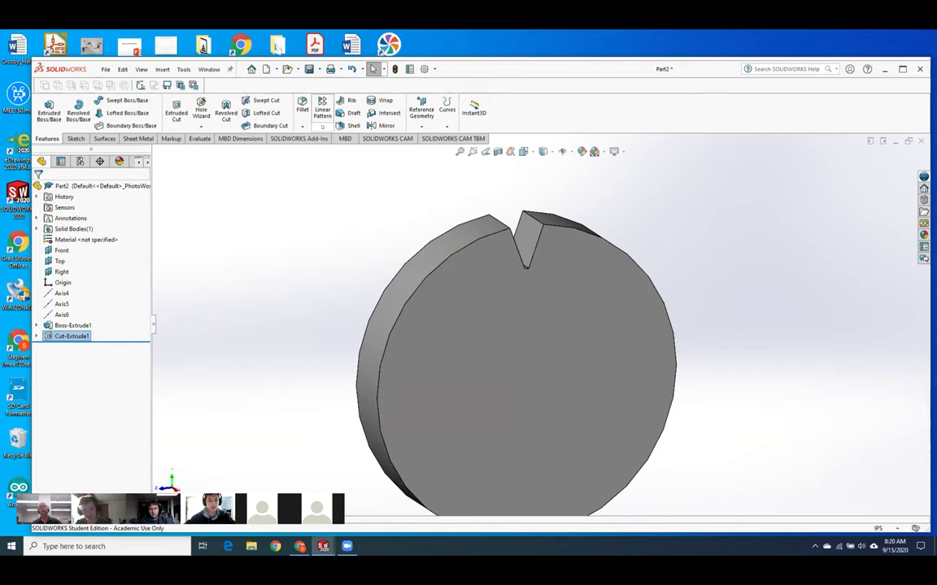
Step: Create a circular pattern of the rim notch around the disc's circular edge with 30 equally spaced instances over 360°
{"action": "left_click", "coordinate": [322, 127]}
{"action": "key", "text": "Escape"}
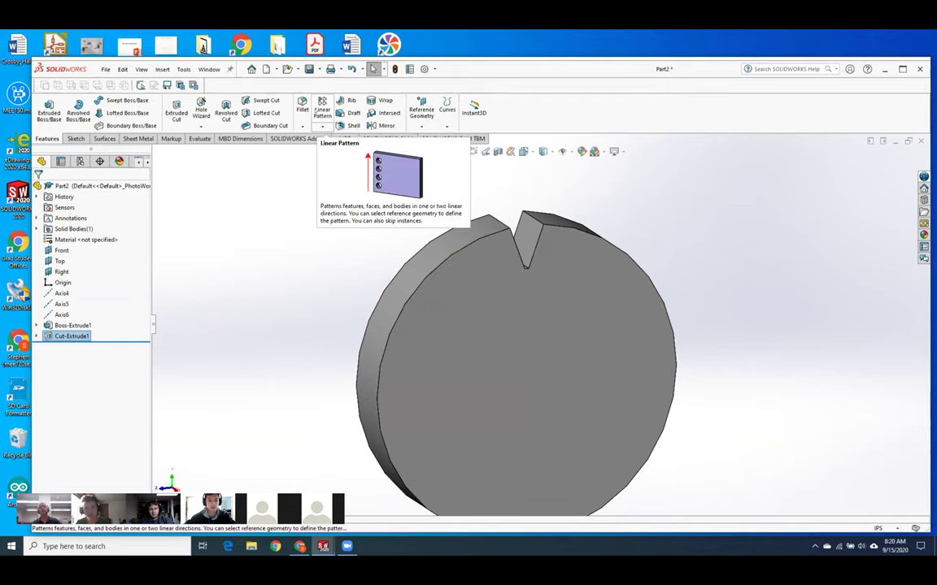
{"action": "left_click", "coordinate": [322, 128]}
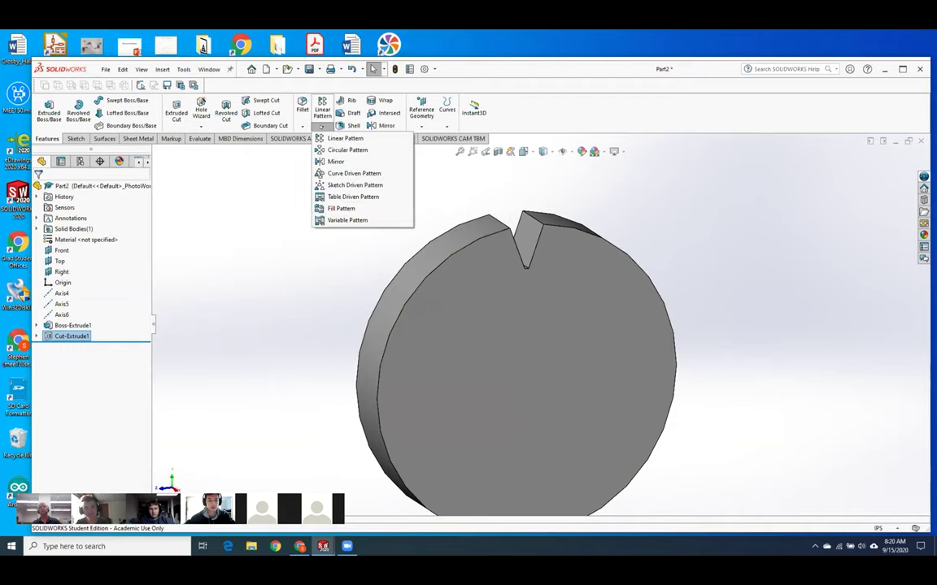
{"action": "left_click", "coordinate": [333, 149]}
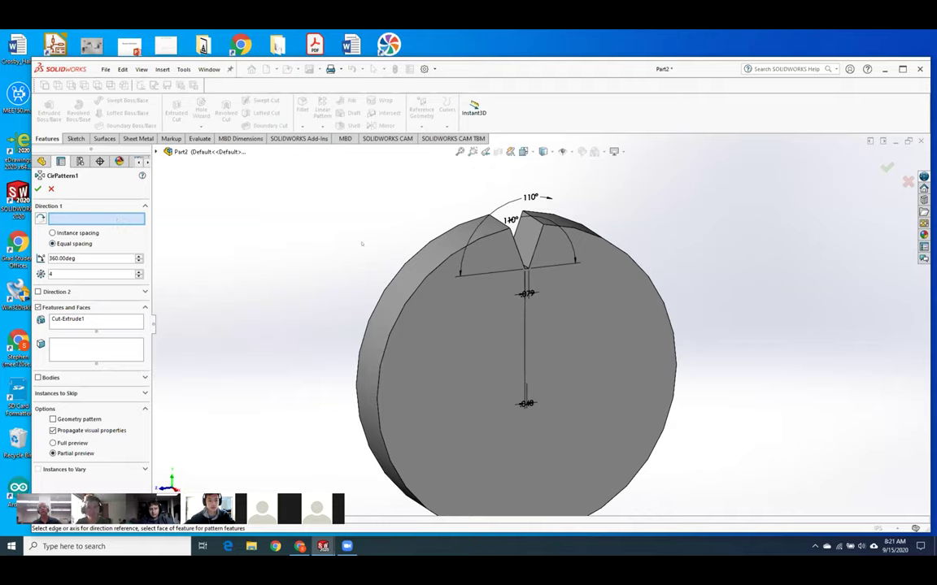
{"action": "left_click", "coordinate": [411, 297]}
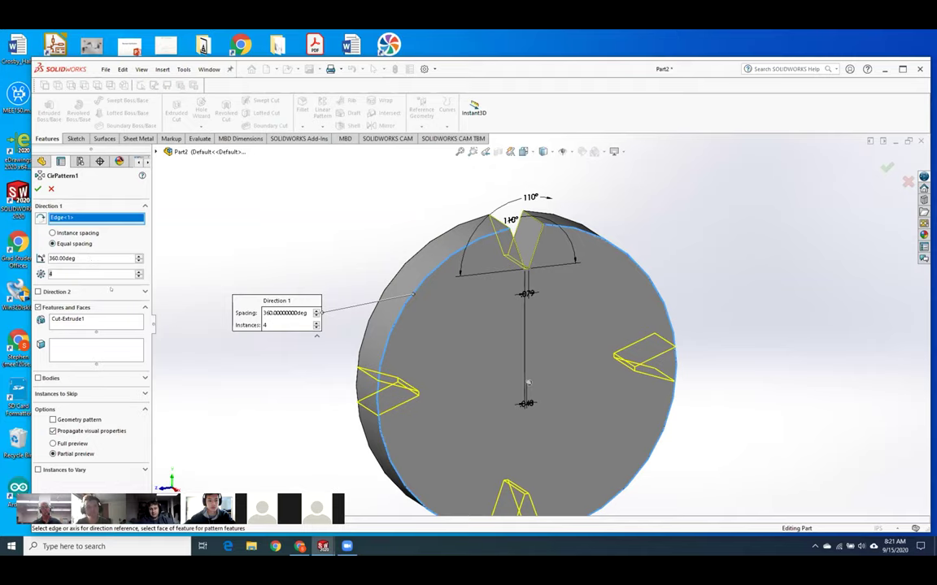
{"action": "type", "text": "0"}
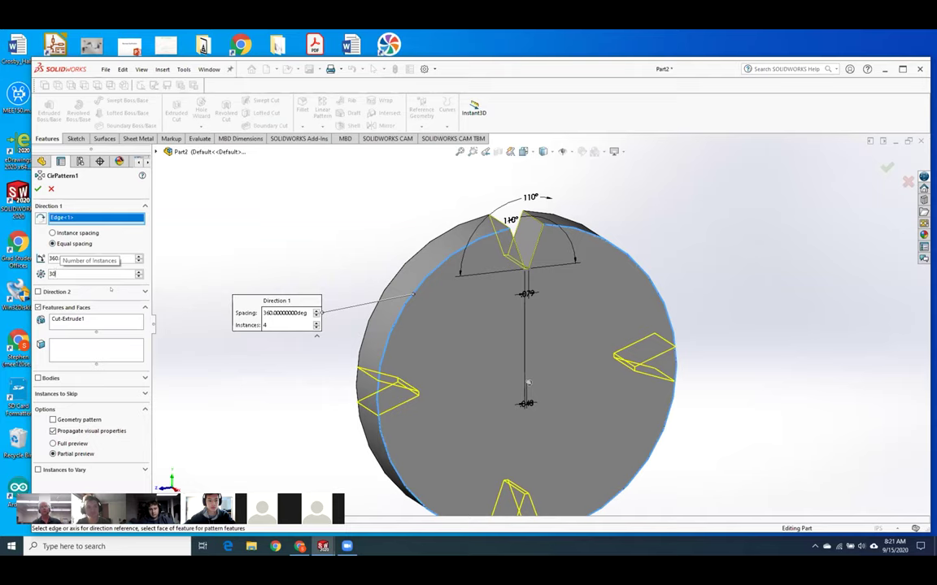
{"action": "key", "text": "Return"}
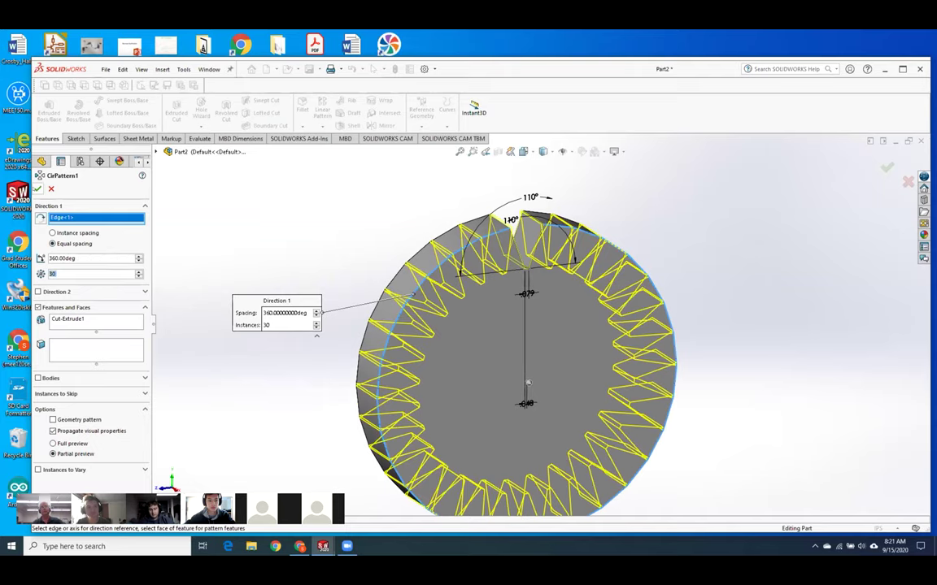
{"action": "left_click", "coordinate": [37, 189]}
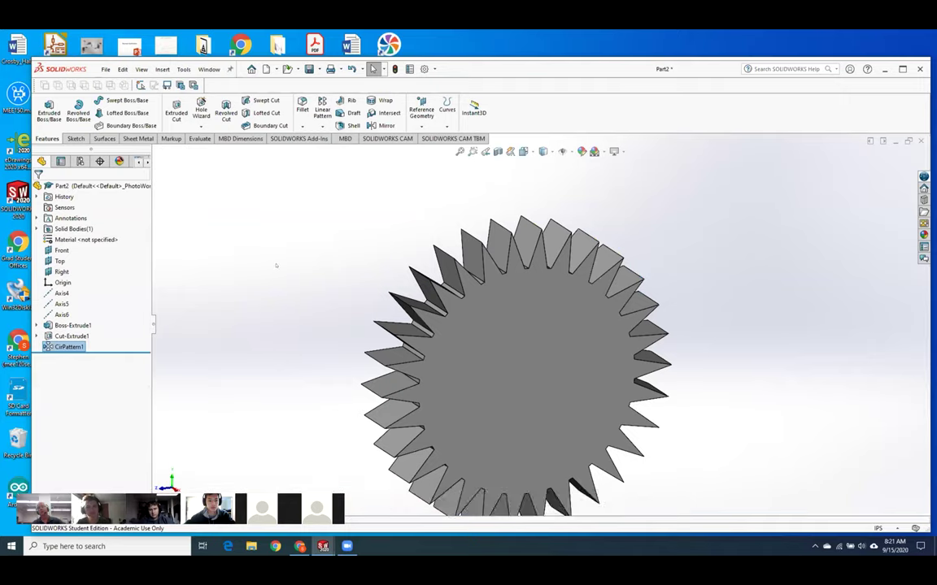
Step: Examine the patterned teeth around the disc's rim face-on, close up and at an angle
{"action": "key", "text": "ctrl+1"}
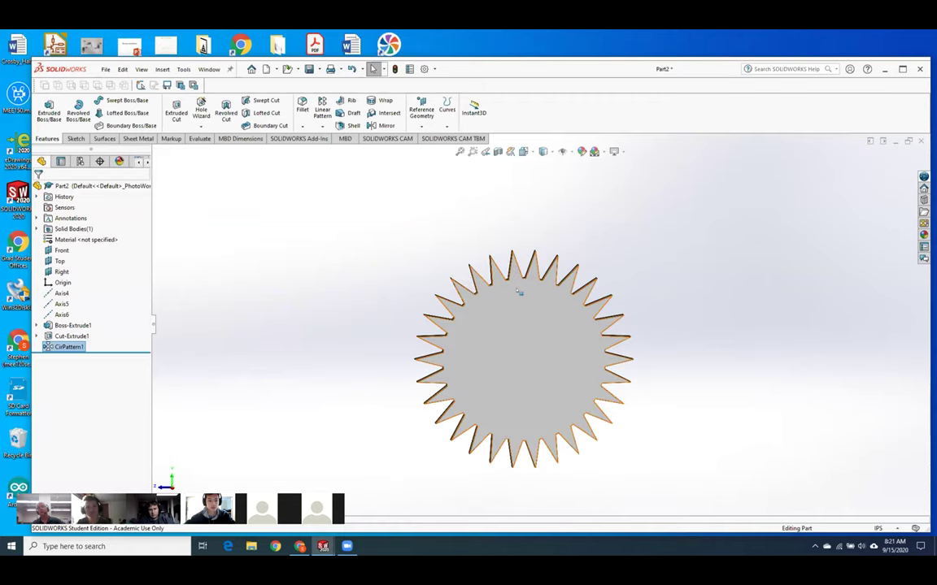
{"action": "scroll", "coordinate": [520, 291], "scroll_direction": "down", "scroll_amount": 3}
{"action": "scroll", "coordinate": [529, 316], "scroll_direction": "up", "scroll_amount": 2}
{"action": "scroll", "coordinate": [529, 315], "scroll_direction": "down", "scroll_amount": 4}
{"action": "scroll", "coordinate": [579, 307], "scroll_direction": "down", "scroll_amount": 2}
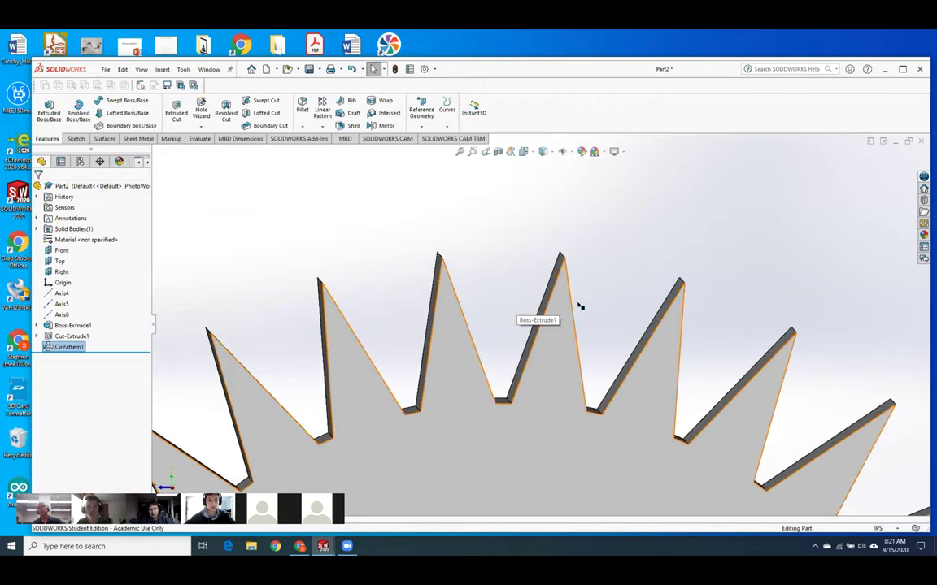
{"action": "scroll", "coordinate": [526, 329], "scroll_direction": "up", "scroll_amount": 4}
{"action": "scroll", "coordinate": [432, 334], "scroll_direction": "up", "scroll_amount": 3}
{"action": "middle_click_drag", "start_coordinate": [432, 334], "coordinate": [451, 372]}
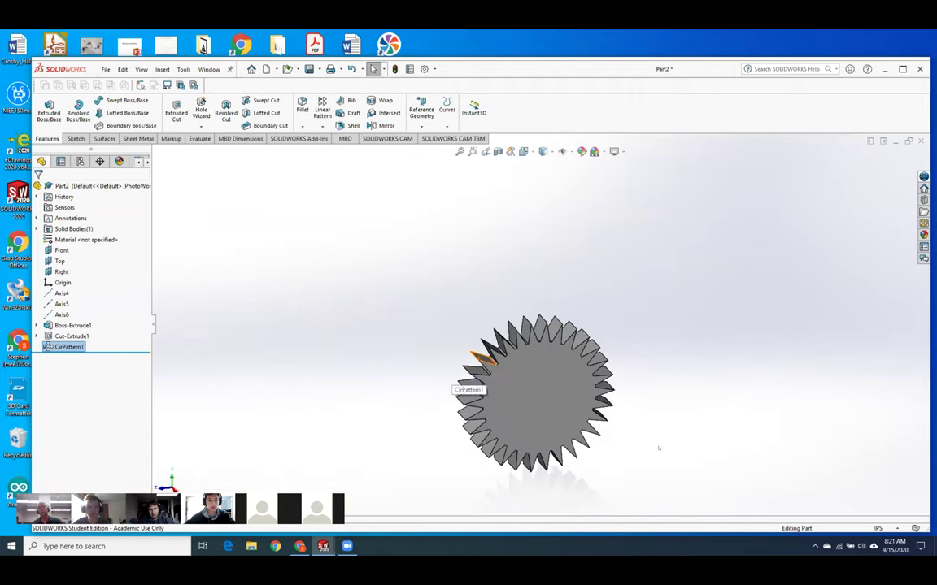
{"action": "scroll", "coordinate": [618, 445], "scroll_direction": "down", "scroll_amount": 2}
{"action": "key", "text": "ctrl+1"}
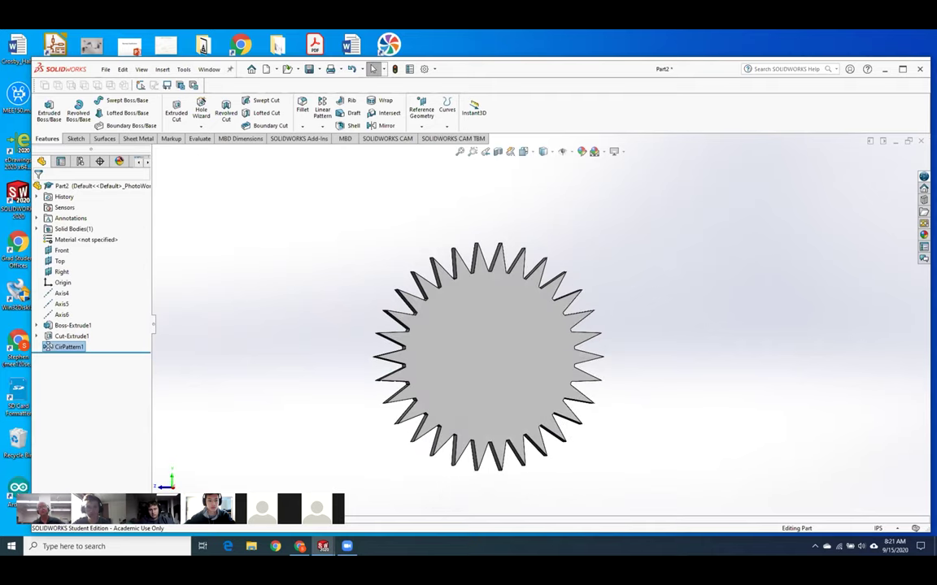
Step: Reopen the notch cut's trapezoid sketch for editing and view it normal to the sketch plane
{"action": "left_click", "coordinate": [37, 336]}
{"action": "left_click", "coordinate": [81, 346]}
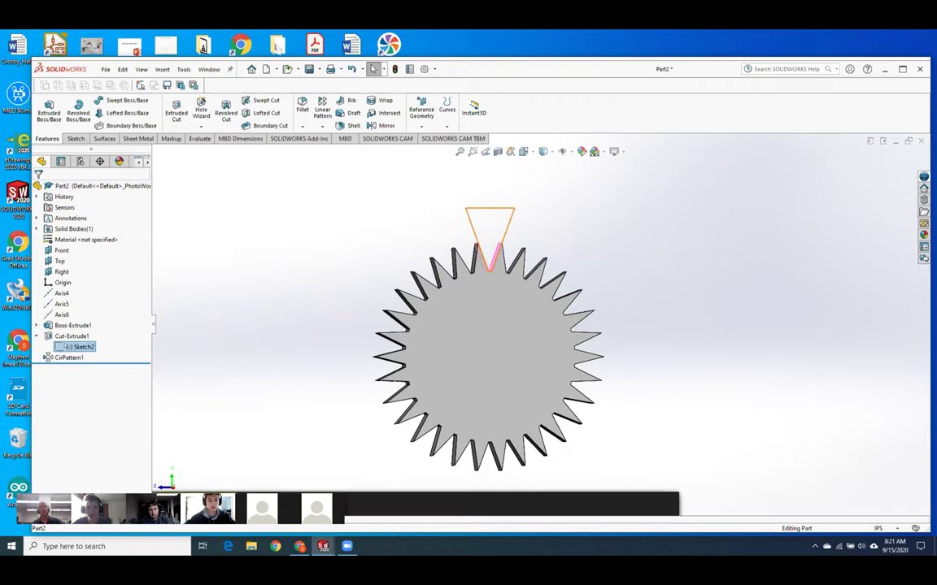
{"action": "right_click", "coordinate": [81, 347]}
{"action": "left_click", "coordinate": [76, 318]}
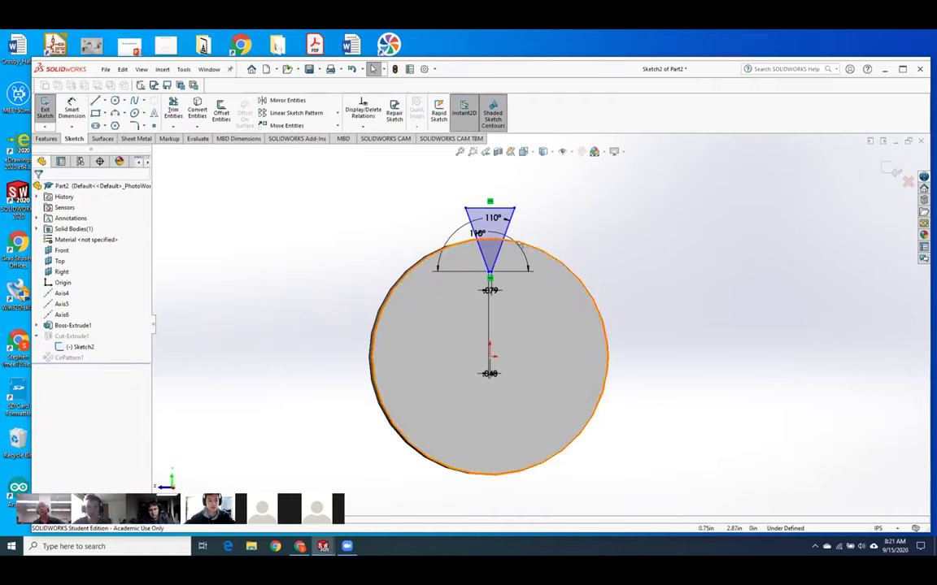
{"action": "scroll", "coordinate": [524, 229], "scroll_direction": "down", "scroll_amount": 3}
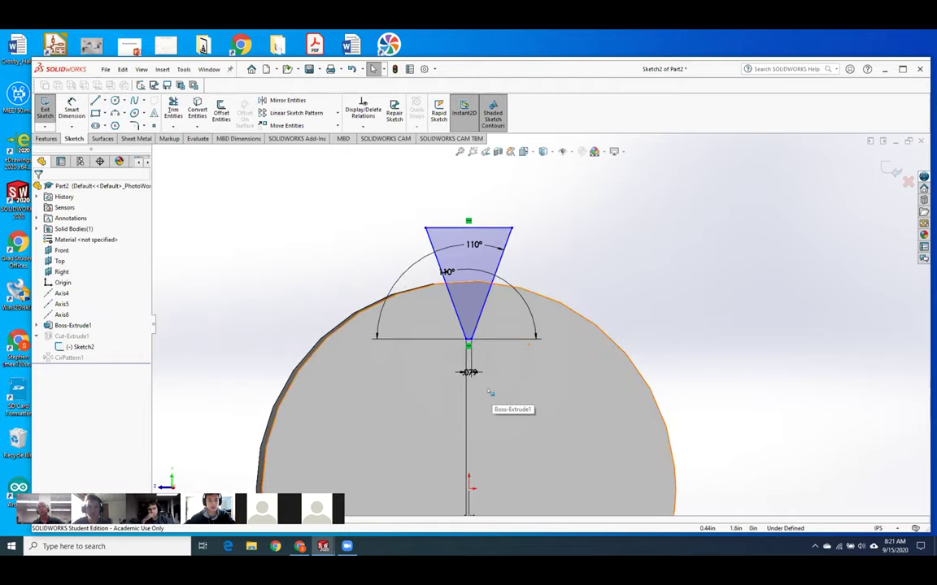
{"action": "scroll", "coordinate": [488, 379], "scroll_direction": "up", "scroll_amount": 2}
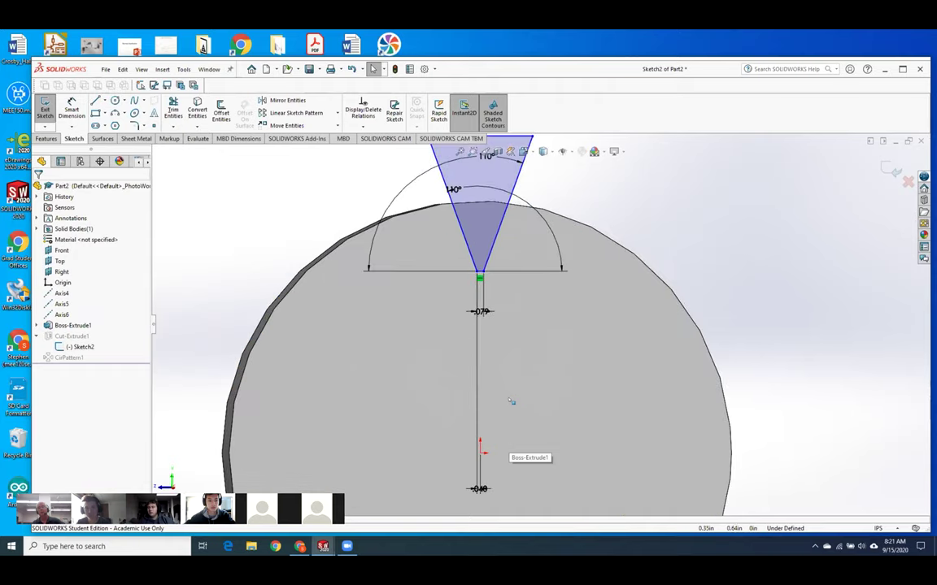
{"action": "scroll", "coordinate": [513, 405], "scroll_direction": "down", "scroll_amount": 3}
{"action": "right_click", "coordinate": [80, 346]}
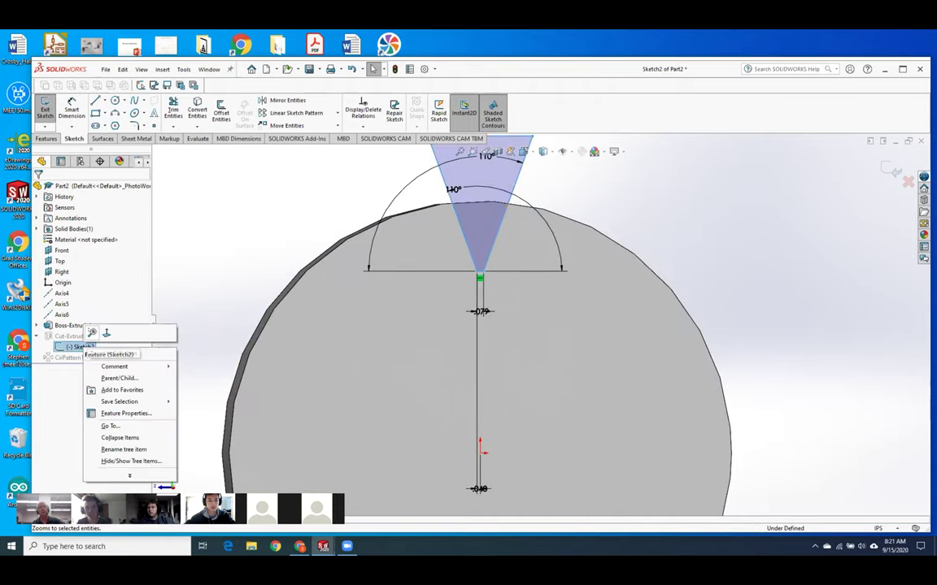
{"action": "left_click", "coordinate": [105, 333]}
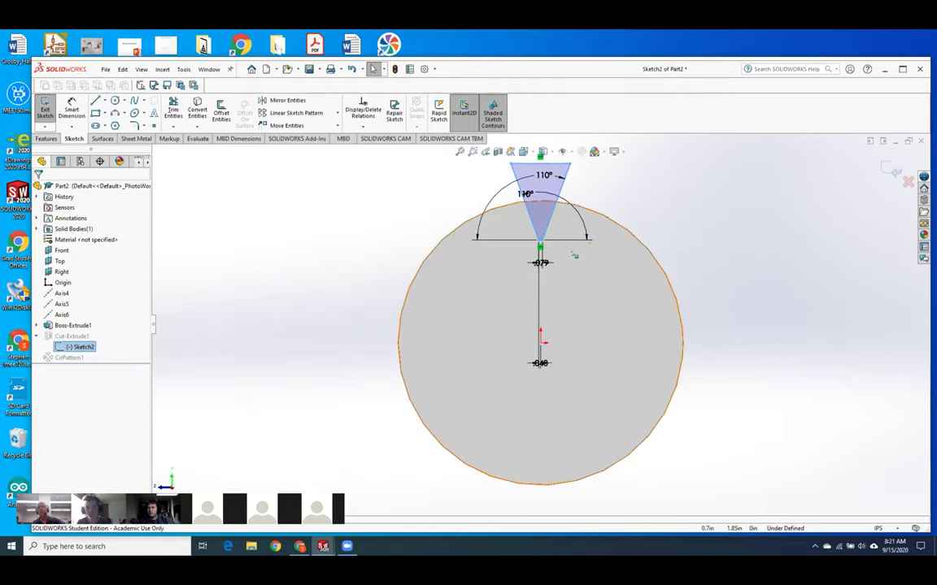
{"action": "scroll", "coordinate": [577, 248], "scroll_direction": "down", "scroll_amount": 3}
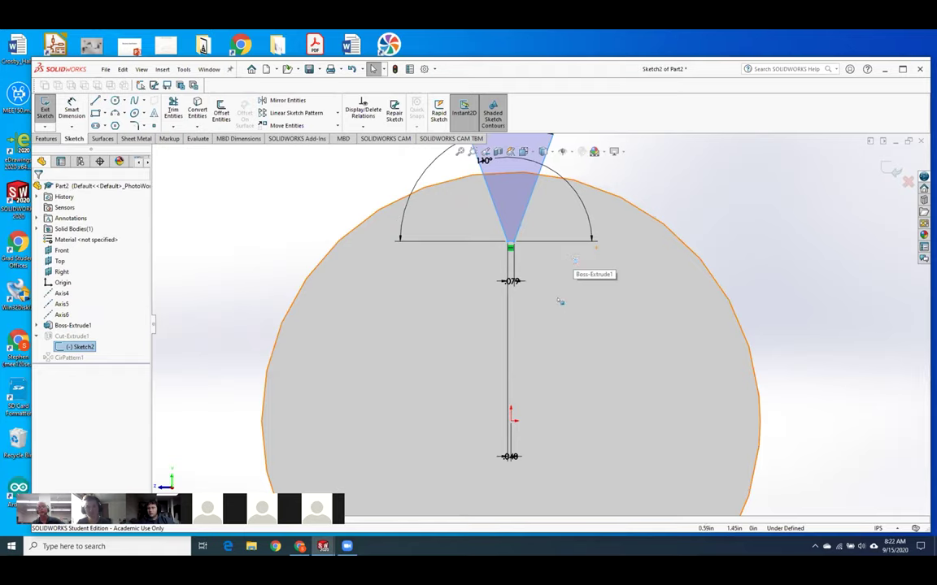
Step: Dimension the vertical distance from the origin to the trapezoid's short lower edge and set it to 2.375 in
{"action": "key", "text": "d"}
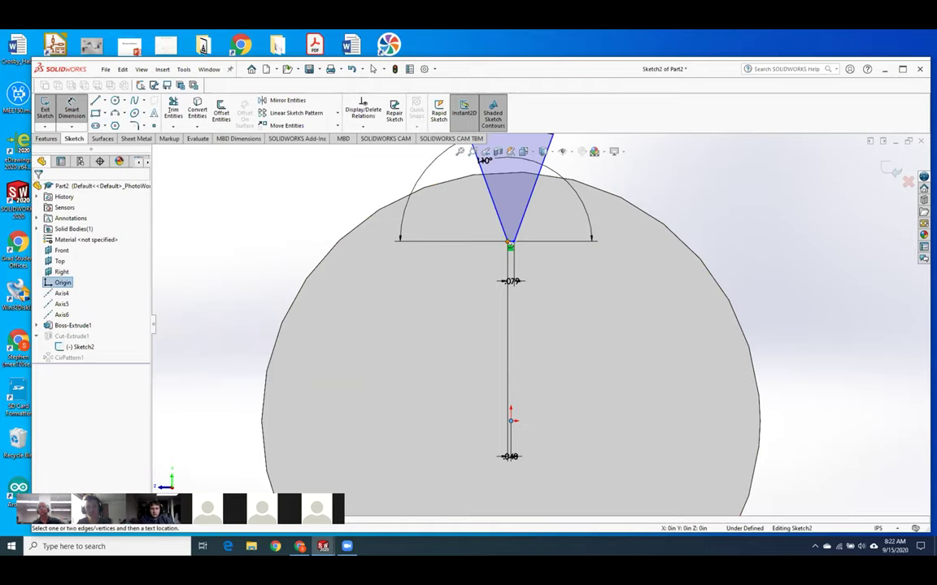
{"action": "left_click", "coordinate": [511, 421]}
{"action": "left_click", "coordinate": [581, 286]}
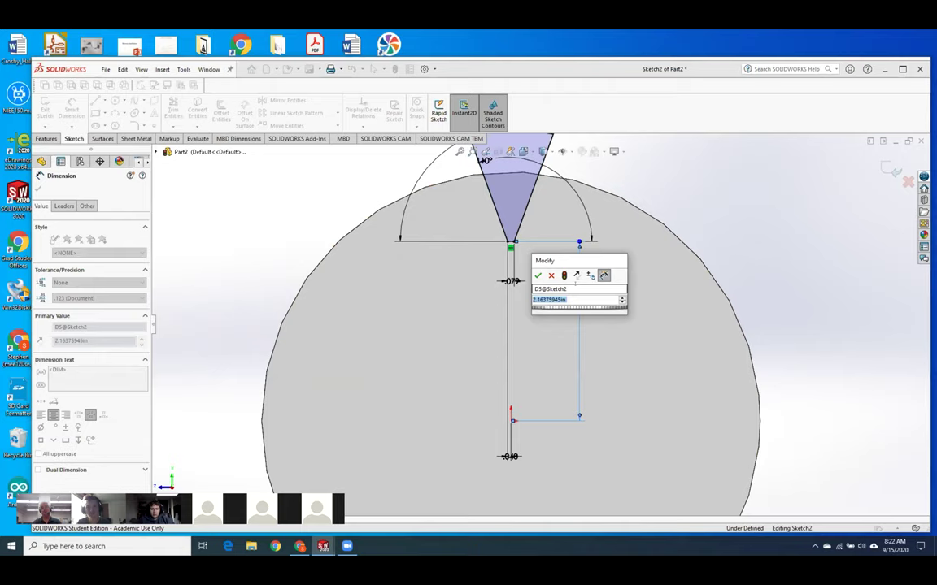
{"action": "type", "text": "2.168"}
{"action": "key", "text": "Return"}
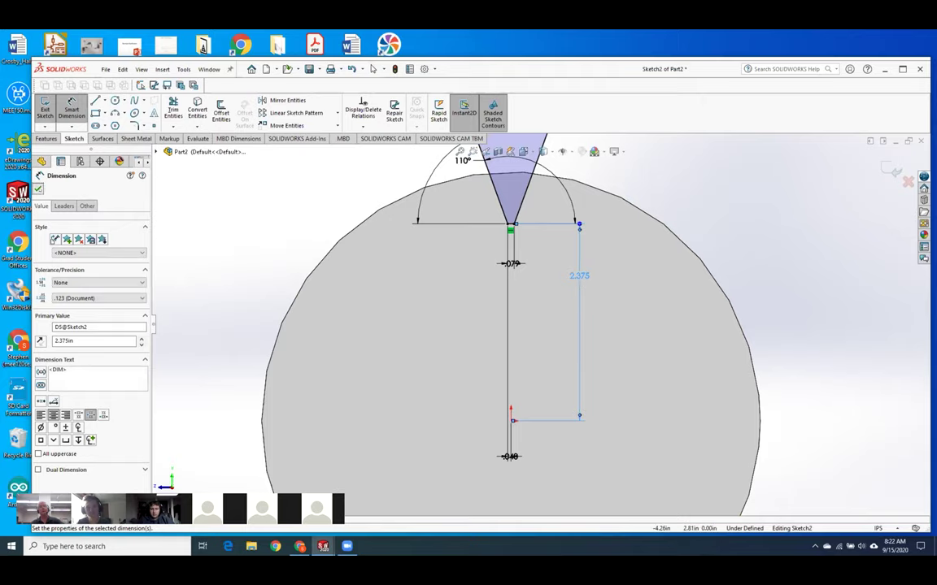
{"action": "key", "text": "Escape"}
Step: Dimension the height between the trapezoid's long upper edge and short lower edge, keeping its current value, and finish the sketch
{"action": "mouse_move", "coordinate": [307, 292]}
{"action": "middle_mouse_down"}
{"action": "mouse_move", "coordinate": [339, 316]}
{"action": "mouse_move", "coordinate": [549, 191]}
{"action": "mouse_move", "coordinate": [561, 209]}
{"action": "mouse_move", "coordinate": [553, 194]}
{"action": "mouse_move", "coordinate": [495, 307]}
{"action": "mouse_move", "coordinate": [443, 281]}
{"action": "middle_mouse_up"}
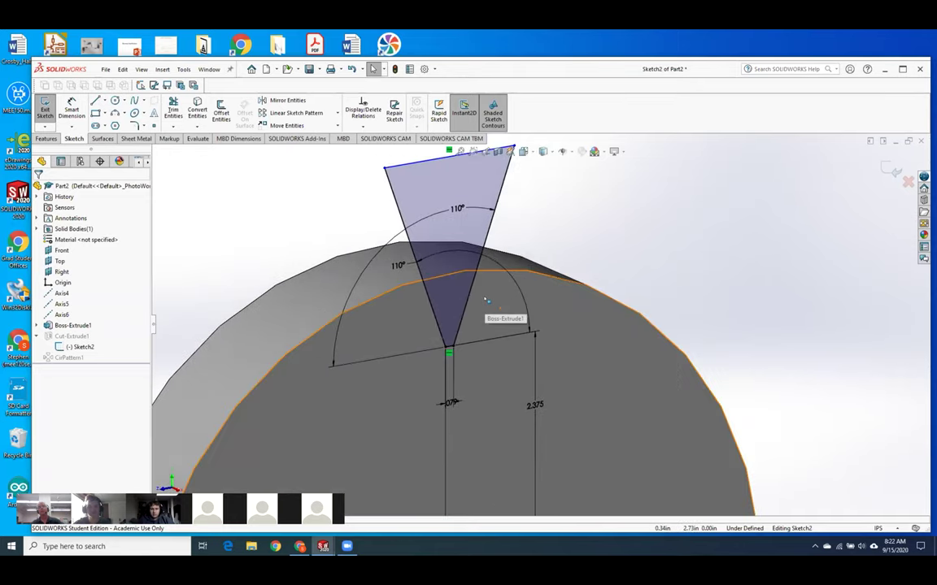
{"action": "left_click", "coordinate": [71, 109]}
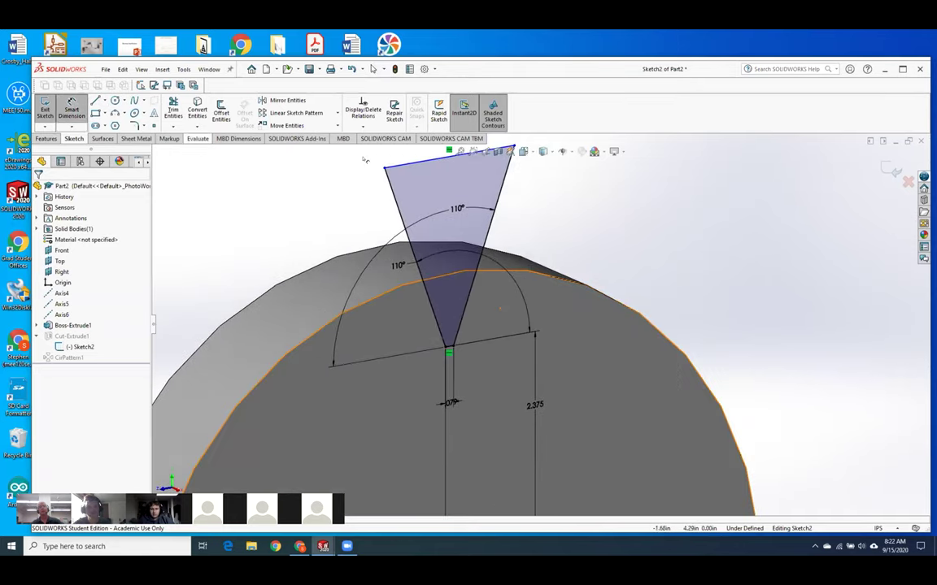
{"action": "left_click", "coordinate": [411, 165]}
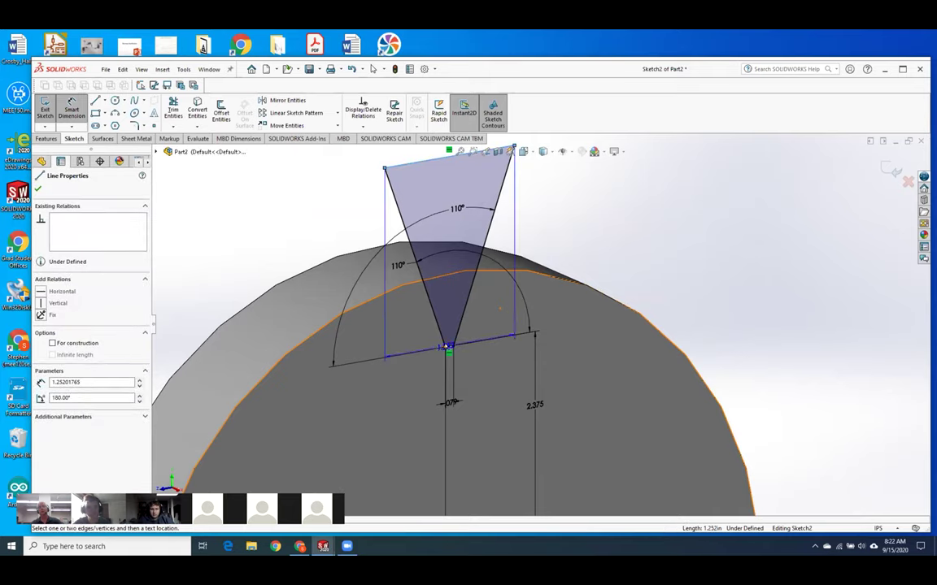
{"action": "left_click", "coordinate": [448, 348]}
{"action": "left_click", "coordinate": [306, 287]}
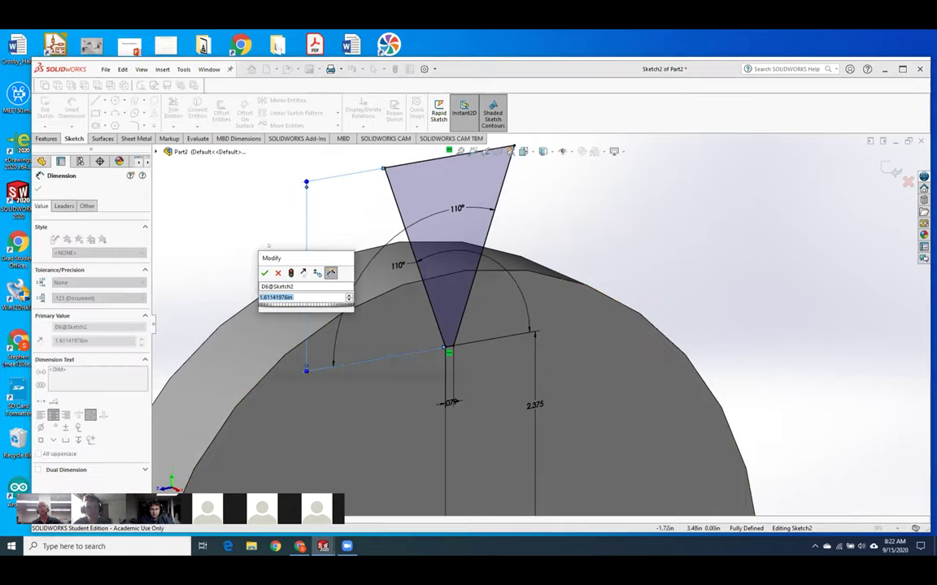
{"action": "left_click", "coordinate": [275, 273]}
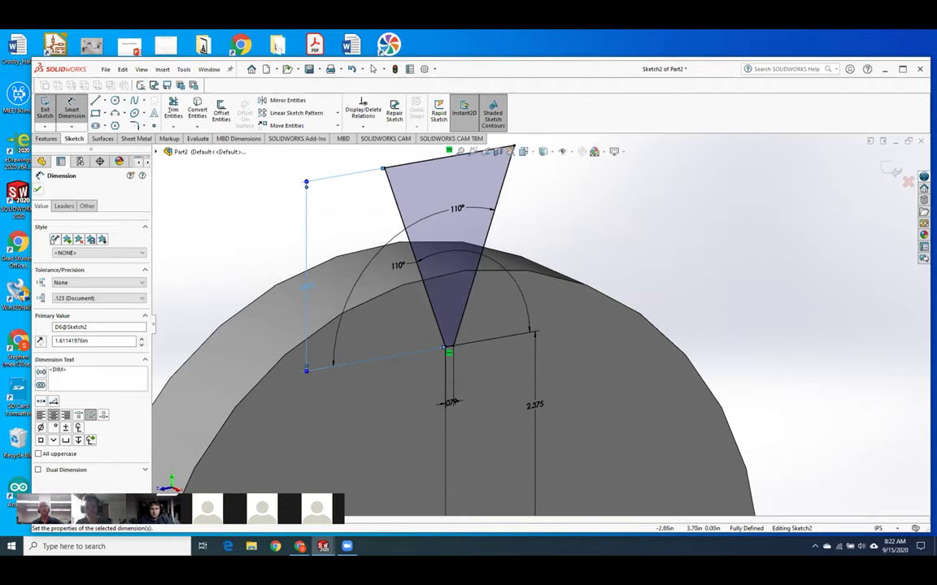
{"action": "left_click", "coordinate": [37, 188]}
{"action": "left_click", "coordinate": [44, 110]}
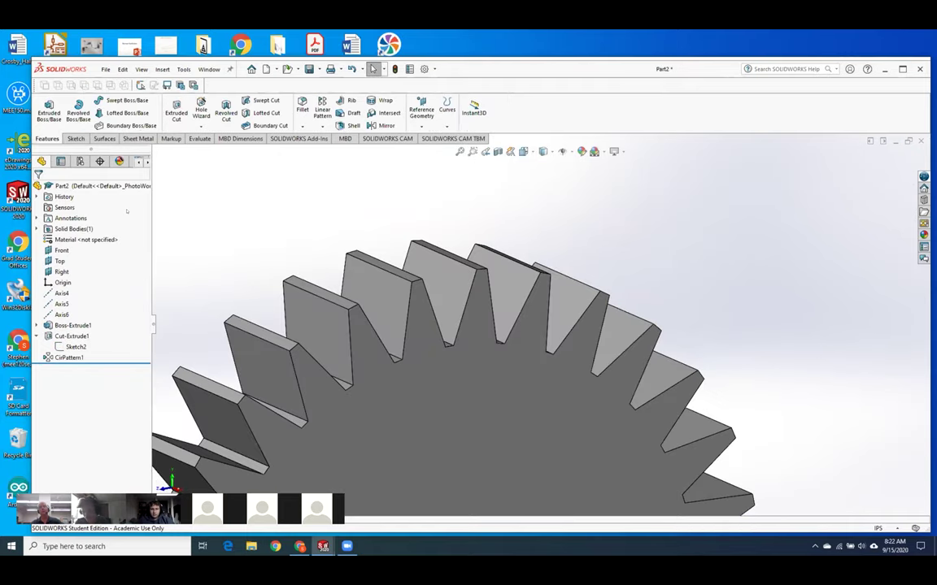
{"action": "scroll", "coordinate": [512, 342], "scroll_direction": "up", "scroll_amount": 5}
{"action": "middle_click_drag", "start_coordinate": [690, 468], "coordinate": [673, 454]}
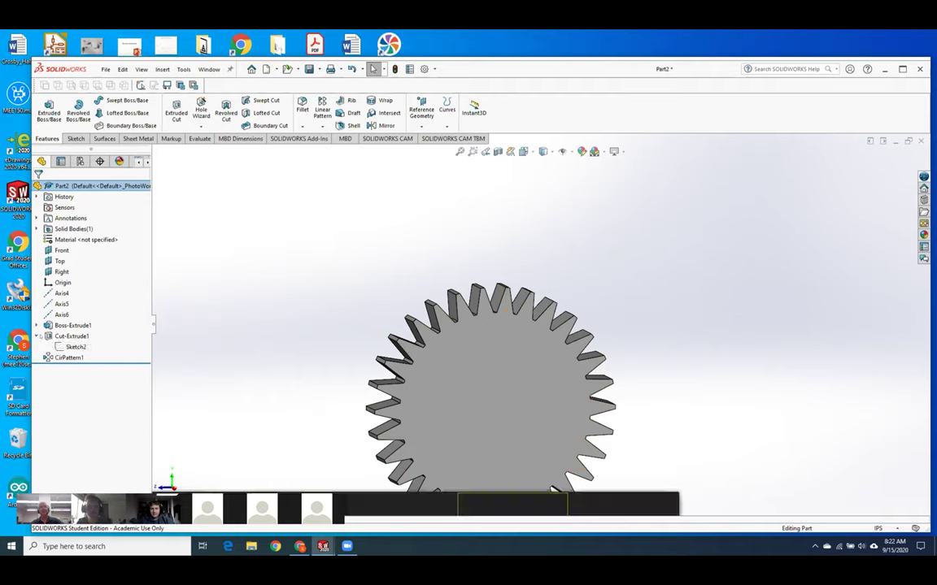
{"action": "right_click", "coordinate": [73, 346]}
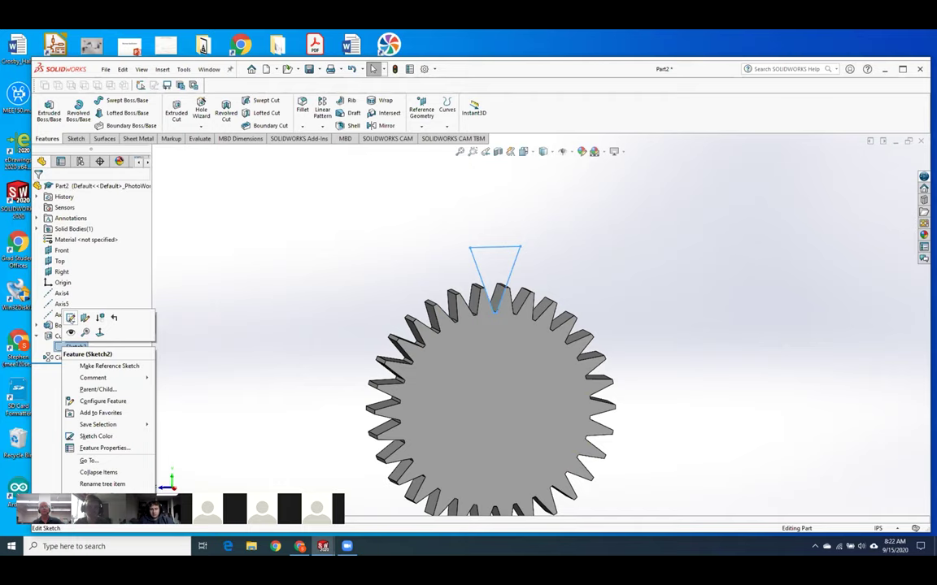
{"action": "key", "text": "Escape"}
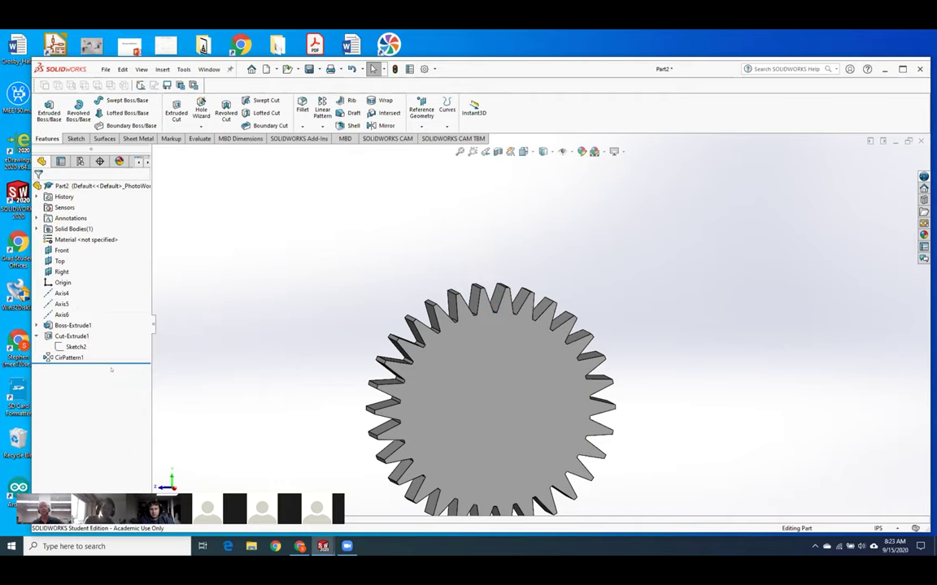
Step: Edit the circular pattern of the notch cut and set its number of instances to 28
{"action": "mouse_move", "coordinate": [80, 358]}
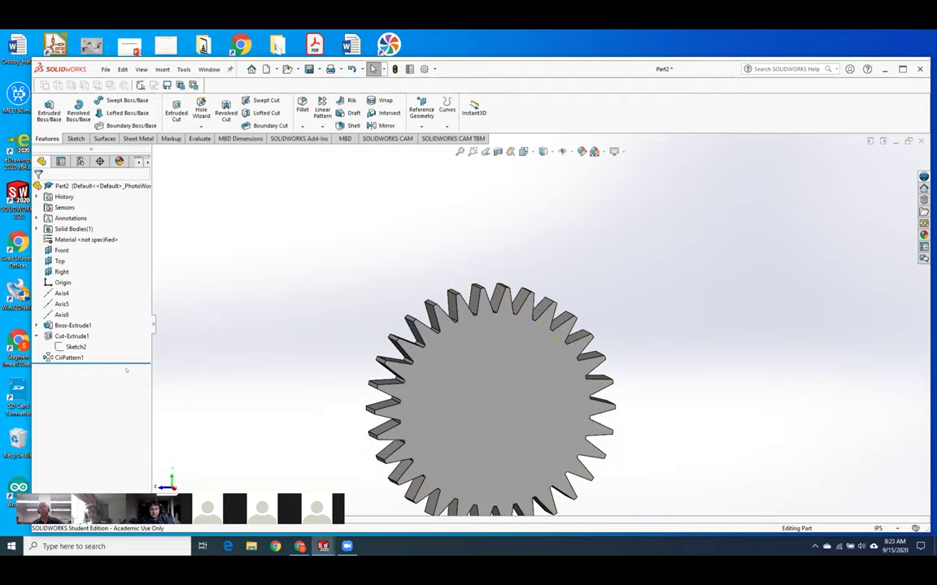
{"action": "right_click", "coordinate": [77, 365]}
{"action": "left_click", "coordinate": [58, 359]}
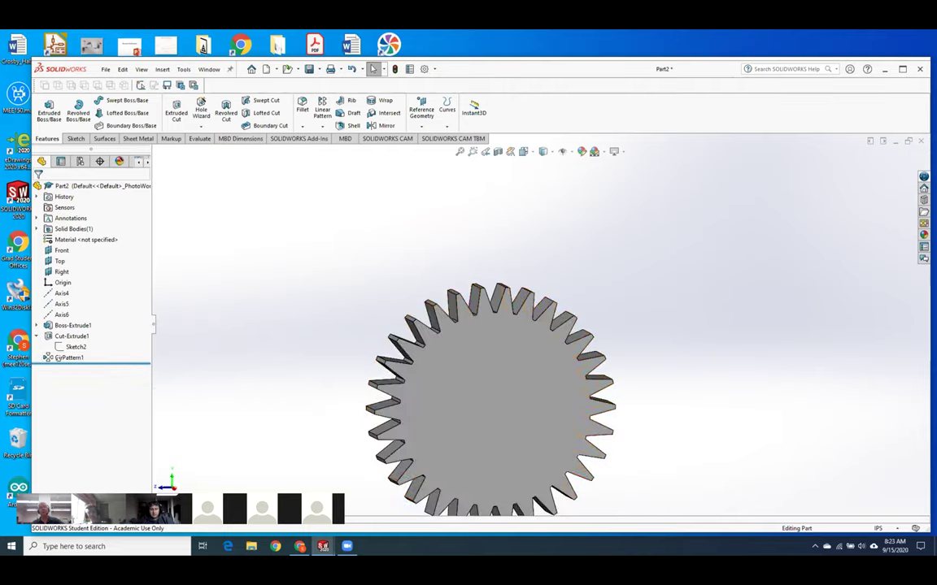
{"action": "right_click", "coordinate": [61, 359]}
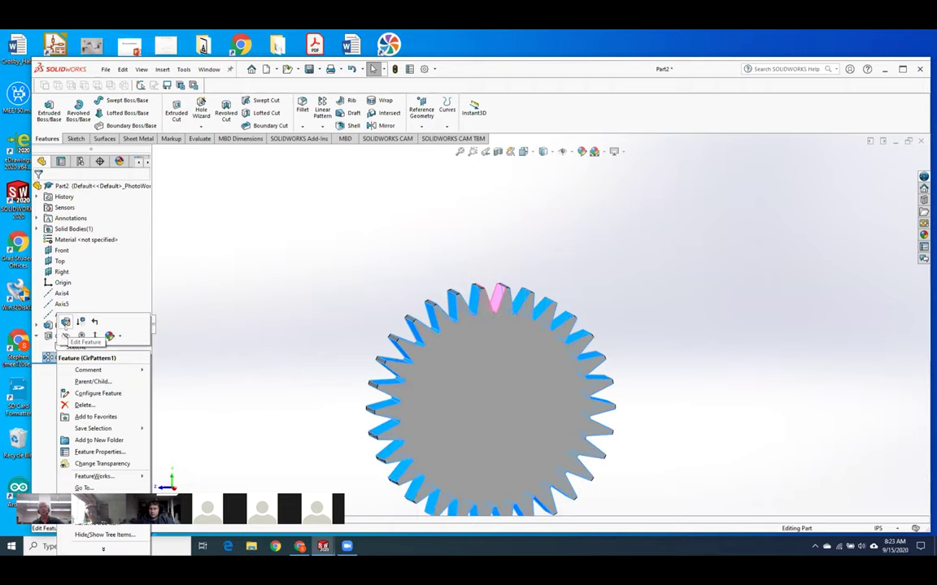
{"action": "left_click", "coordinate": [65, 322]}
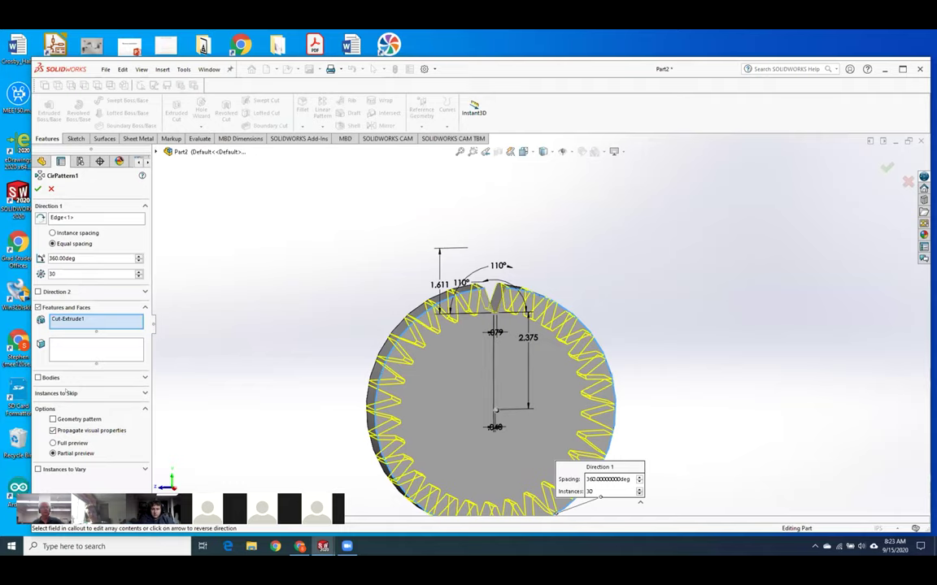
{"action": "double_click", "coordinate": [52, 274]}
{"action": "type", "text": "28"}
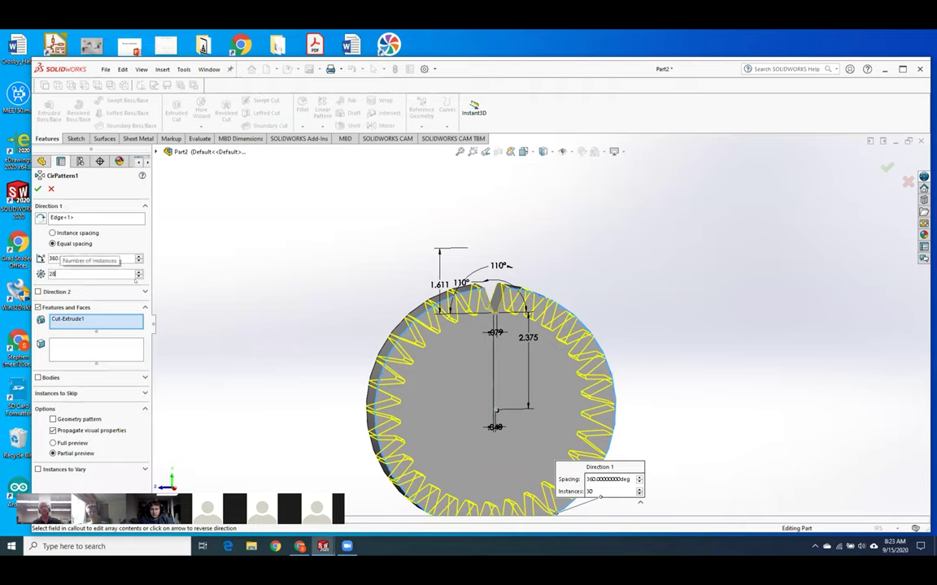
{"action": "key", "text": "Return"}
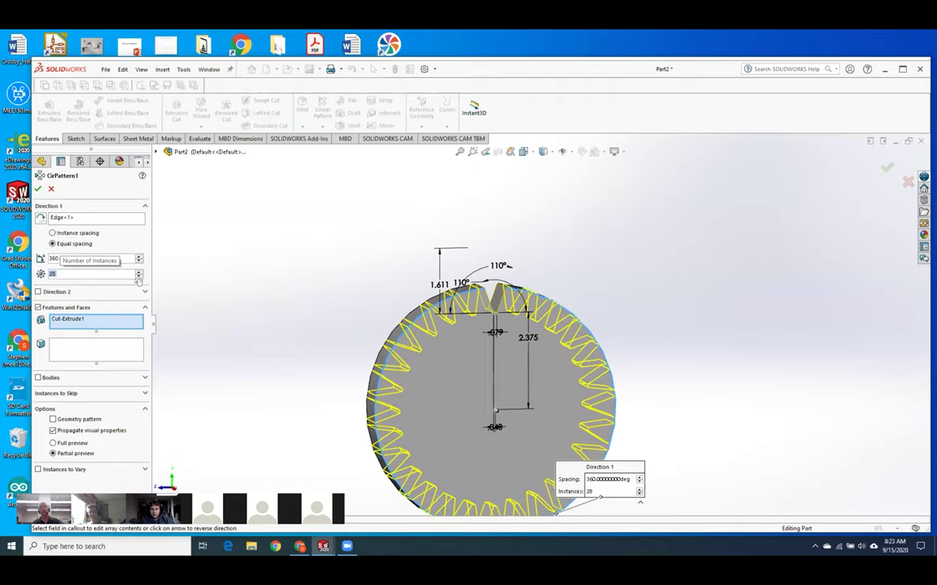
{"action": "left_click", "coordinate": [38, 188]}
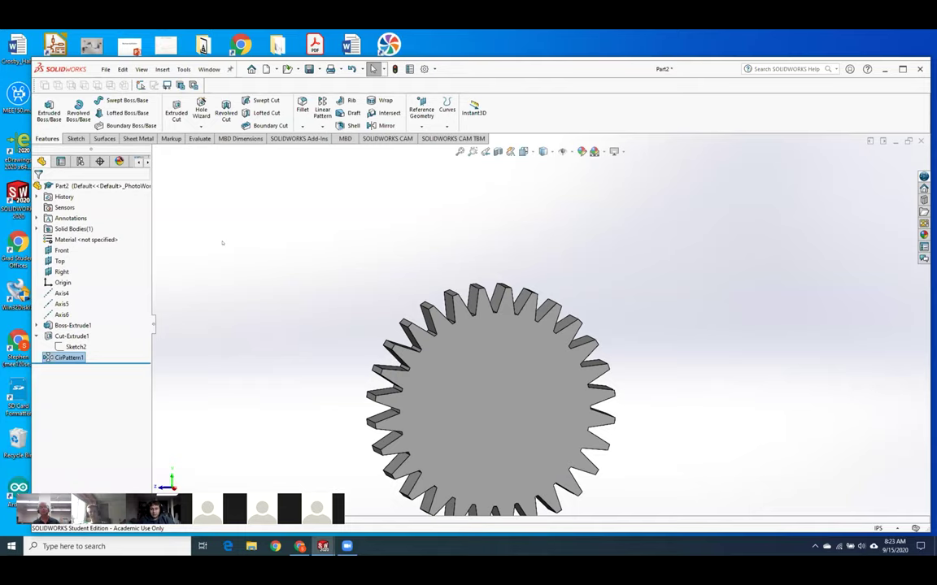
Step: Edit the circular pattern again and set its total angle to 180 degrees, keeping equal spacing
{"action": "left_click", "coordinate": [355, 312]}
{"action": "scroll", "coordinate": [368, 314], "scroll_direction": "up", "scroll_amount": 2}
{"action": "scroll", "coordinate": [545, 443], "scroll_direction": "down", "scroll_amount": 3}
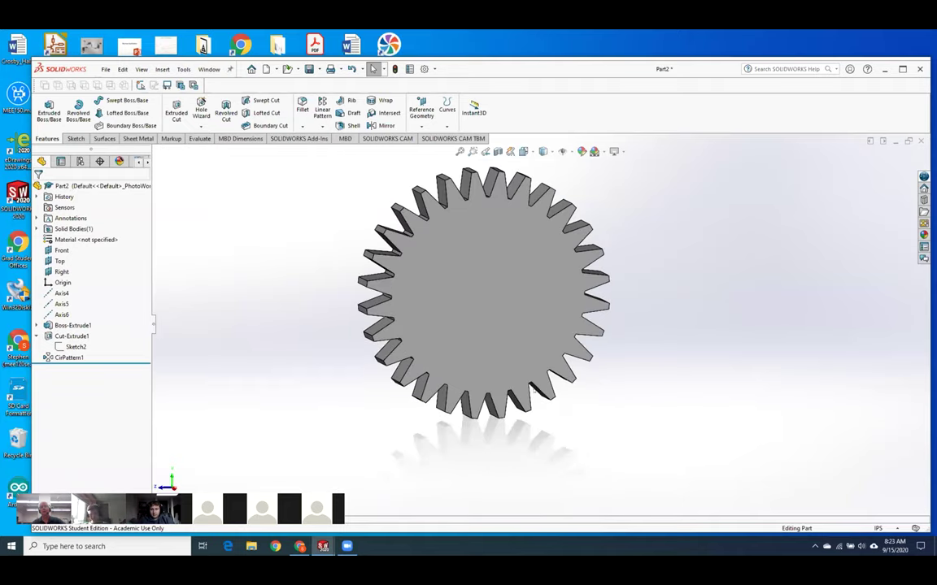
{"action": "scroll", "coordinate": [503, 278], "scroll_direction": "down", "scroll_amount": 3}
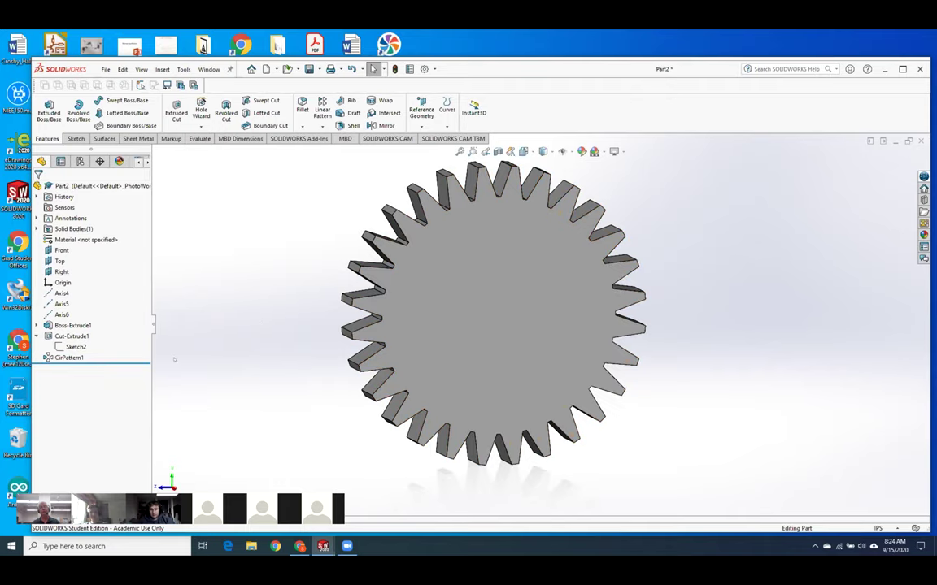
{"action": "middle_click_drag", "start_coordinate": [182, 354], "coordinate": [205, 370]}
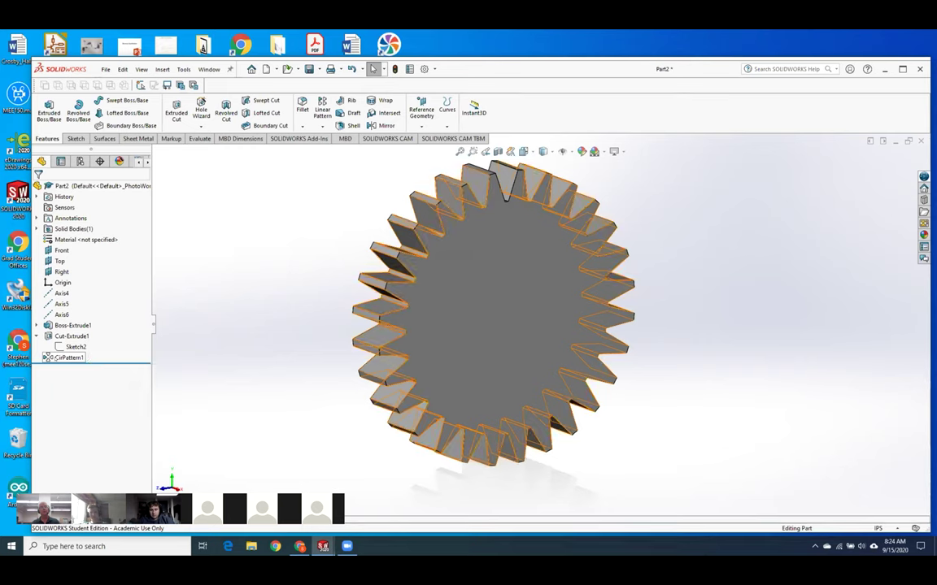
{"action": "right_click", "coordinate": [63, 358]}
{"action": "left_click", "coordinate": [65, 322]}
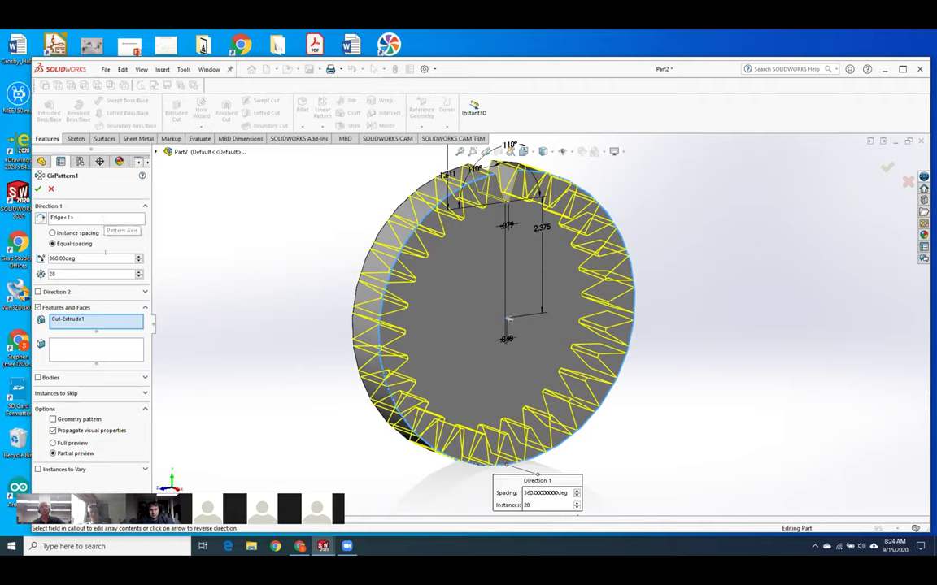
{"action": "left_click", "coordinate": [99, 258]}
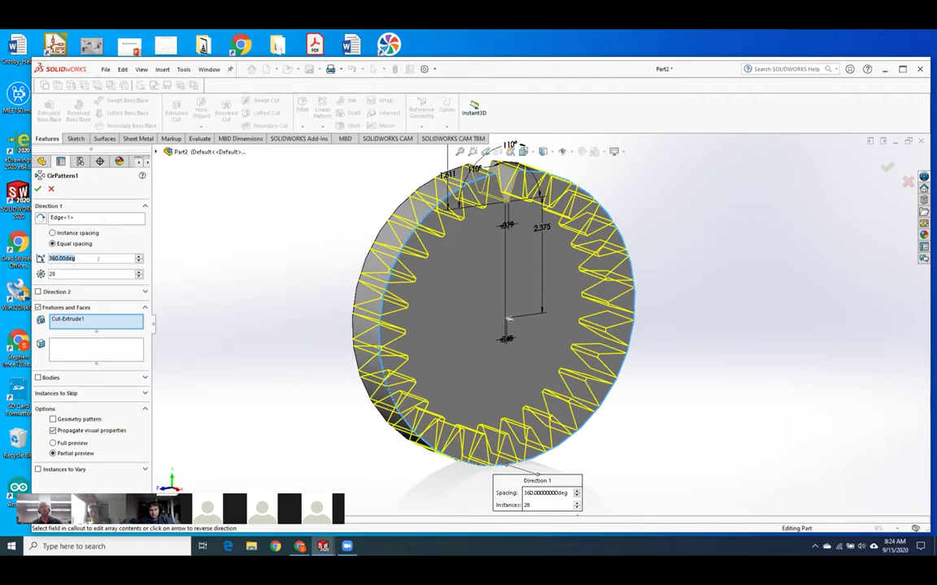
{"action": "type", "text": "180"}
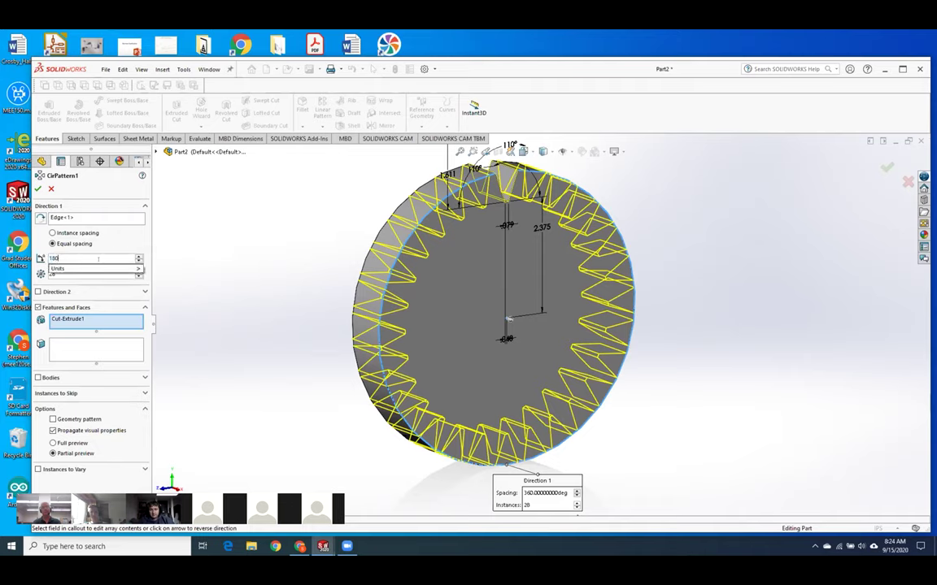
{"action": "key", "text": "Return"}
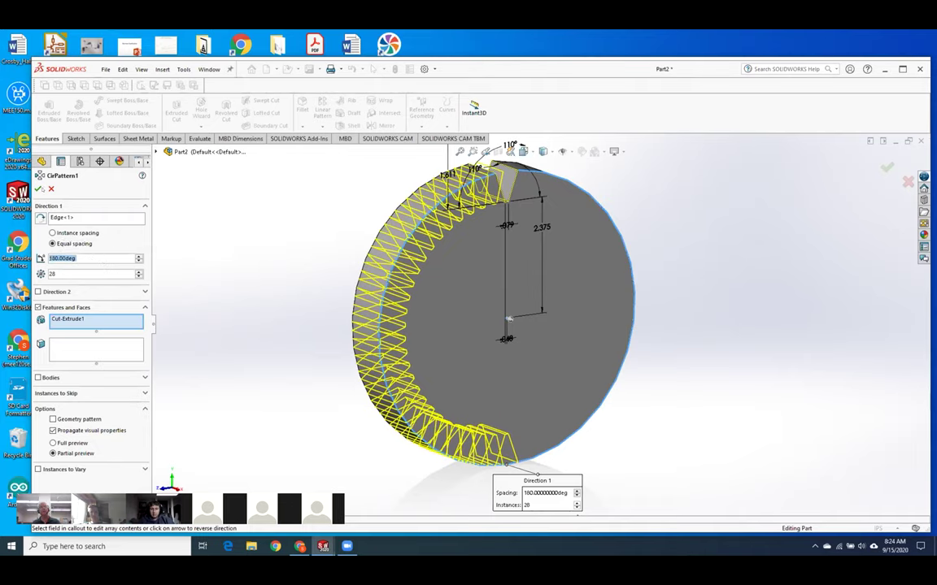
{"action": "left_click", "coordinate": [38, 189]}
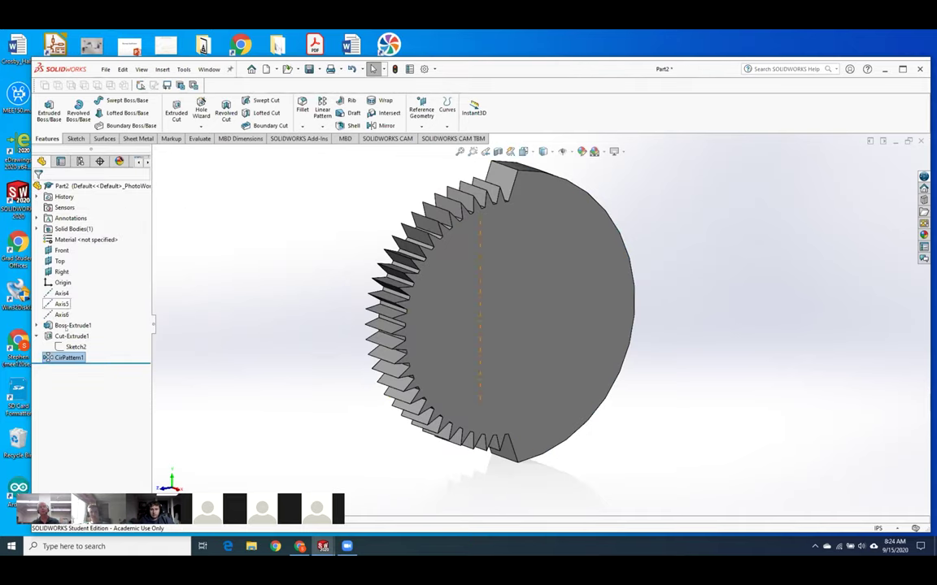
Step: Reopen the circular pattern's settings, examine its preview on the disc's rim nearly face-on, and accept them without changes
{"action": "right_click", "coordinate": [72, 357]}
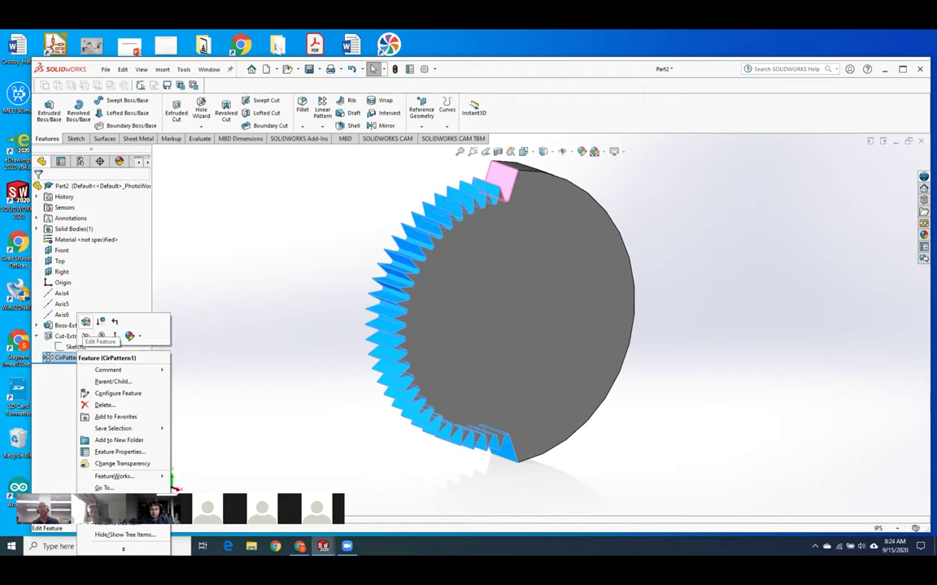
{"action": "left_click", "coordinate": [85, 322]}
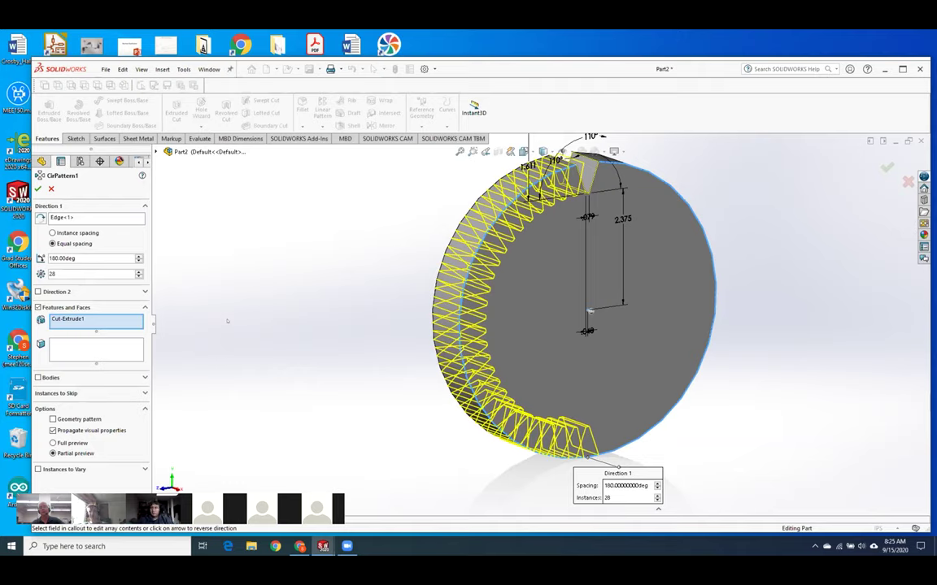
{"action": "middle_click_drag", "start_coordinate": [312, 339], "coordinate": [276, 316]}
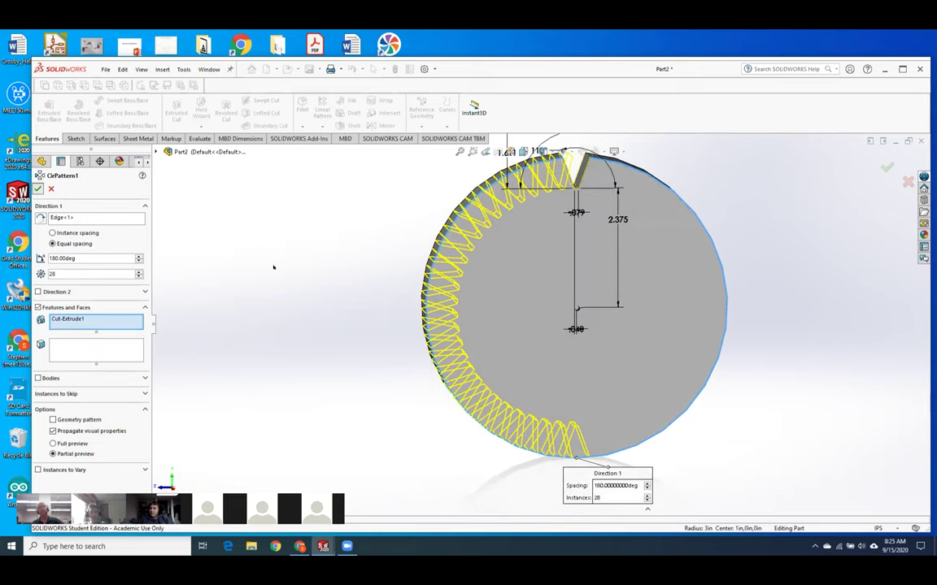
{"action": "key", "text": "Return"}
{"action": "middle_click_drag", "start_coordinate": [272, 289], "coordinate": [268, 314]}
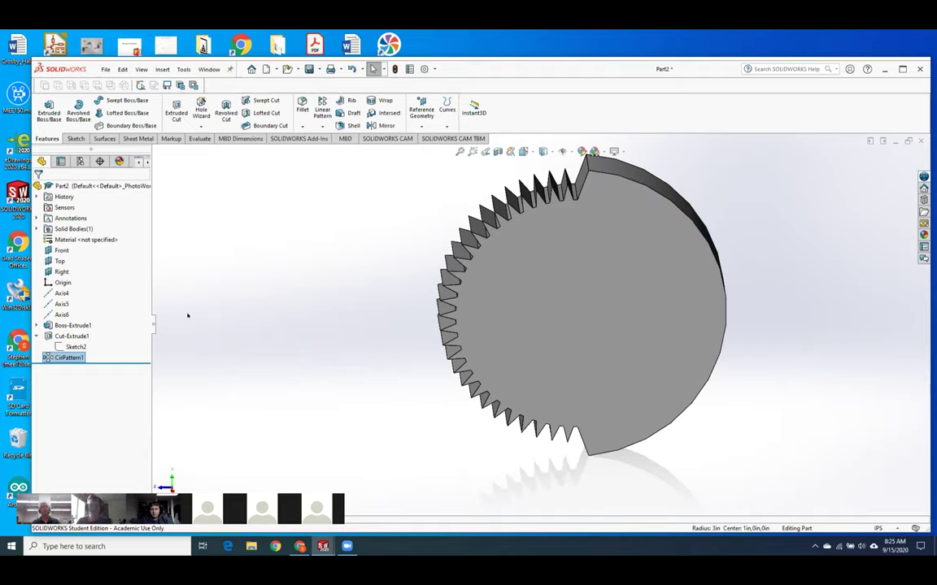
Step: Delete the circular pattern feature from the part
{"action": "right_click", "coordinate": [69, 358]}
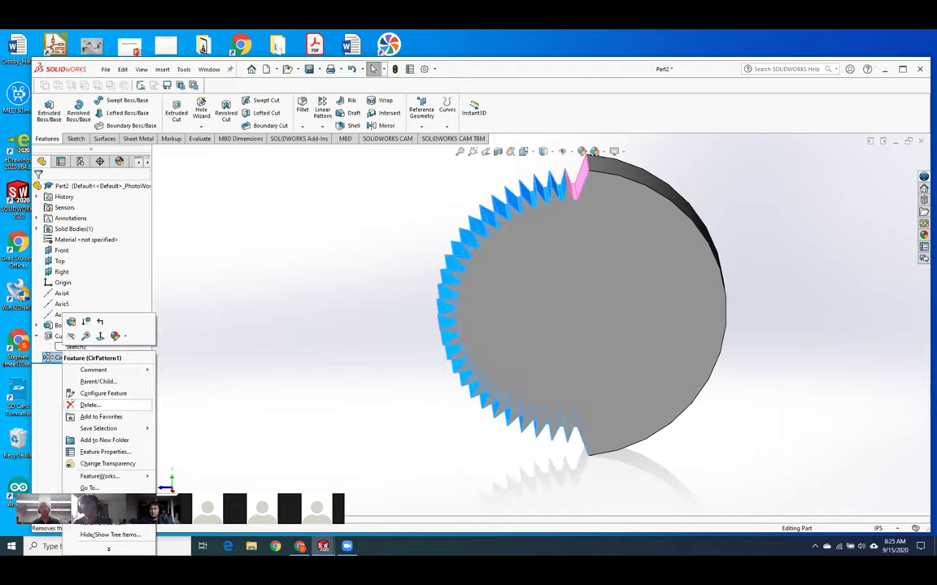
{"action": "left_click", "coordinate": [72, 400]}
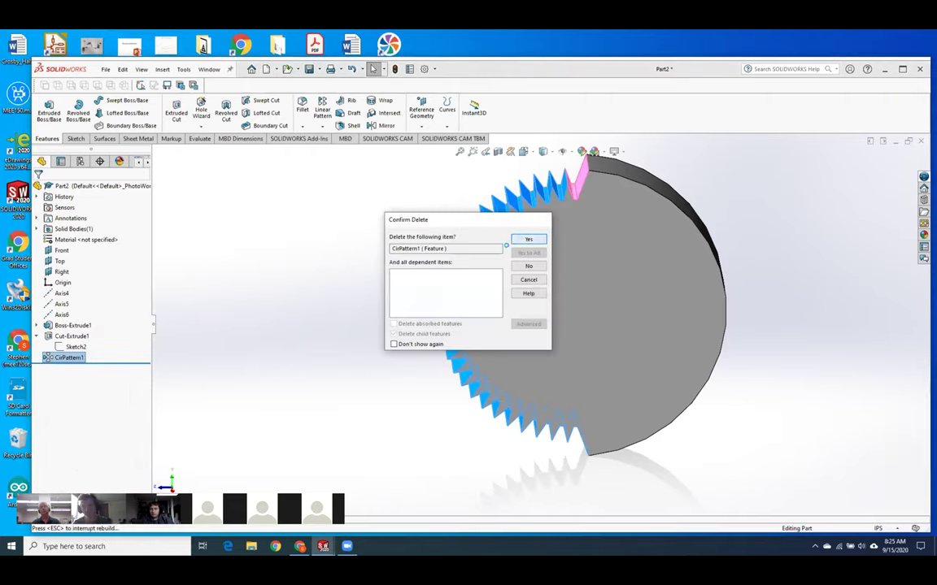
{"action": "key", "text": "Return"}
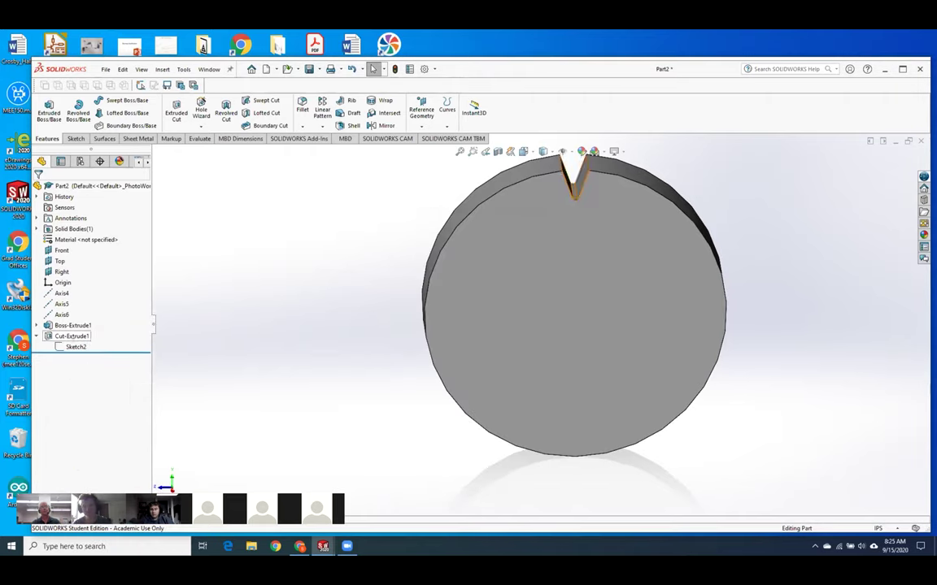
Step: Delete the notch's extruded cut and its leftover trapezoid sketch, keeping only the disc
{"action": "left_click", "coordinate": [72, 335]}
{"action": "right_click", "coordinate": [71, 336]}
{"action": "left_click", "coordinate": [86, 387]}
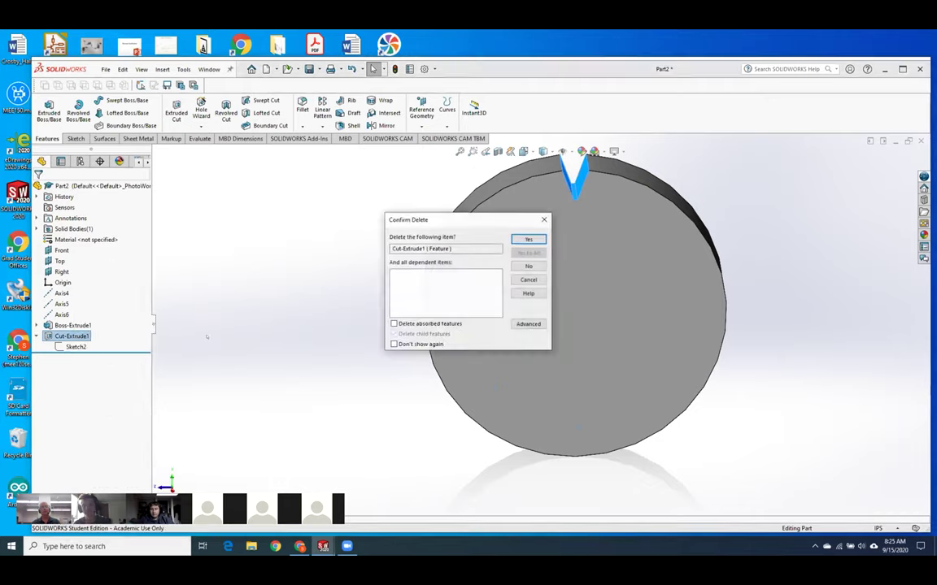
{"action": "key", "text": "Return"}
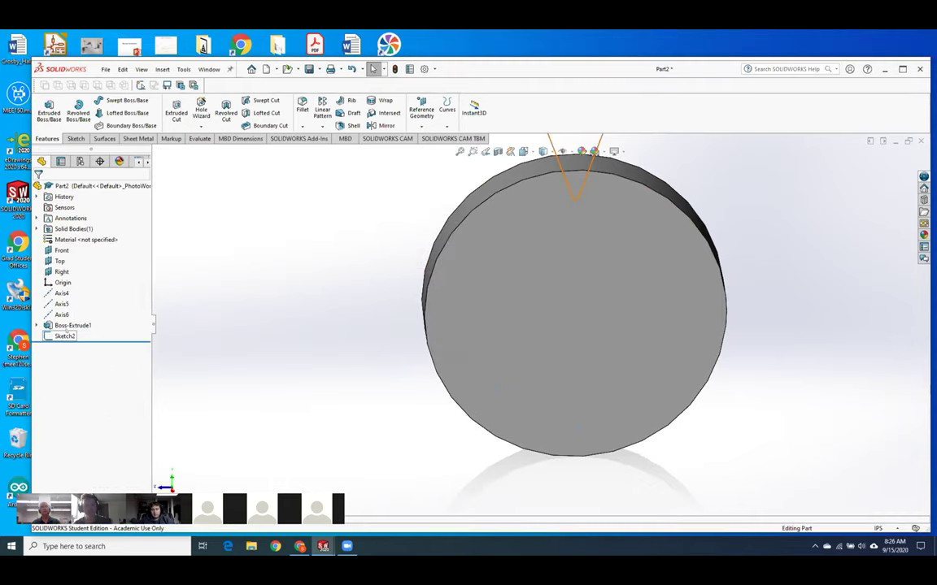
{"action": "right_click", "coordinate": [65, 336]}
{"action": "left_click", "coordinate": [85, 387]}
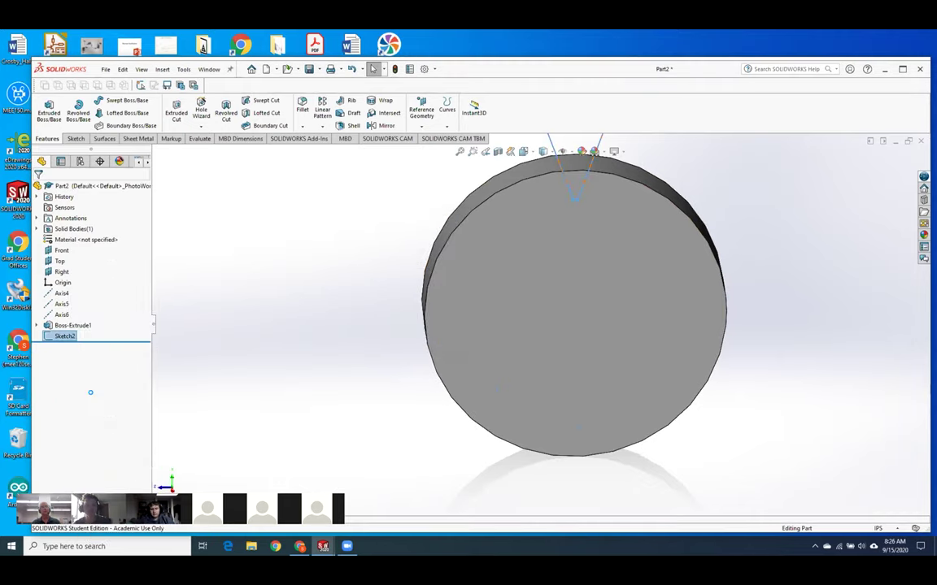
{"action": "left_click", "coordinate": [527, 241]}
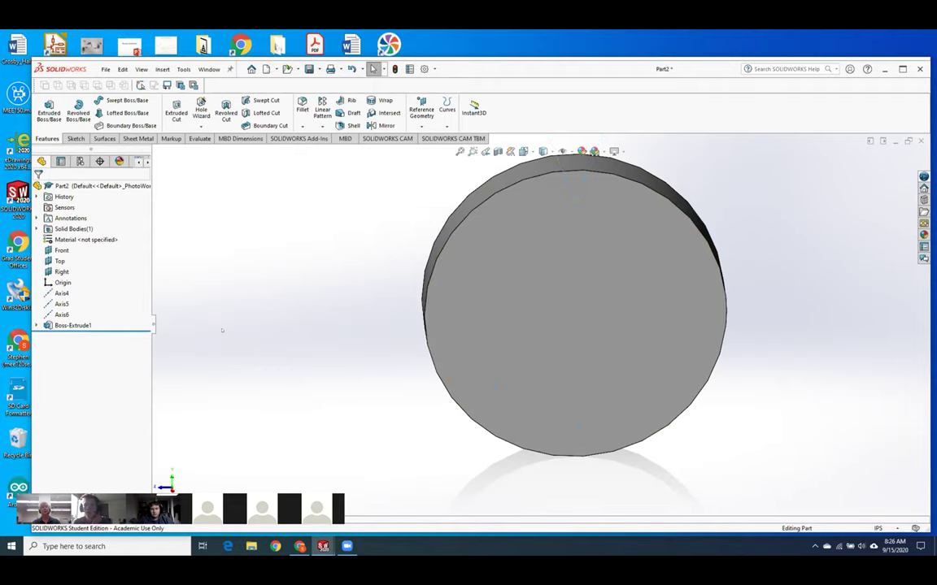
Step: Reopen the disc extrusion's base sketch and delete the circle together with its diameter dimension
{"action": "left_click", "coordinate": [35, 325]}
{"action": "right_click", "coordinate": [75, 335]}
{"action": "left_click", "coordinate": [86, 308]}
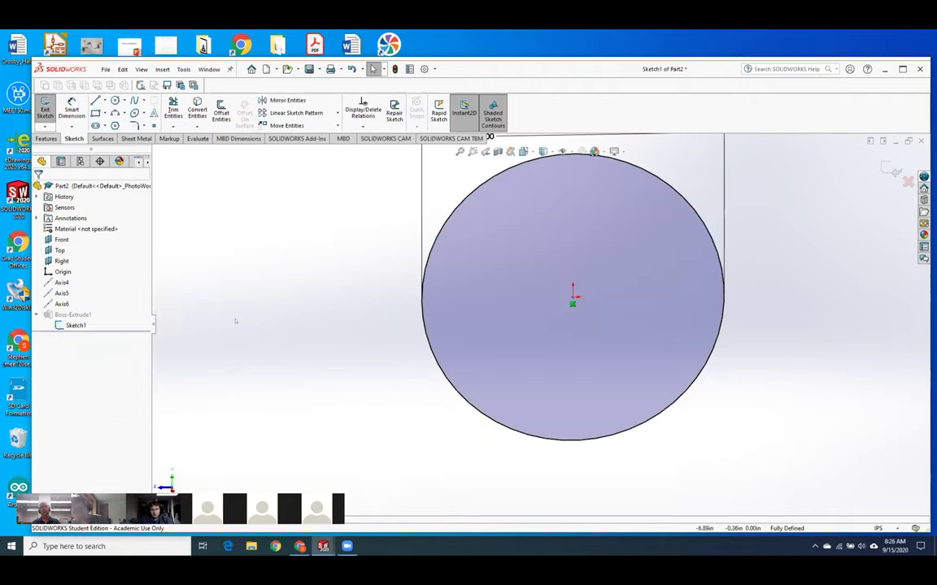
{"action": "key", "text": "ctrl+a"}
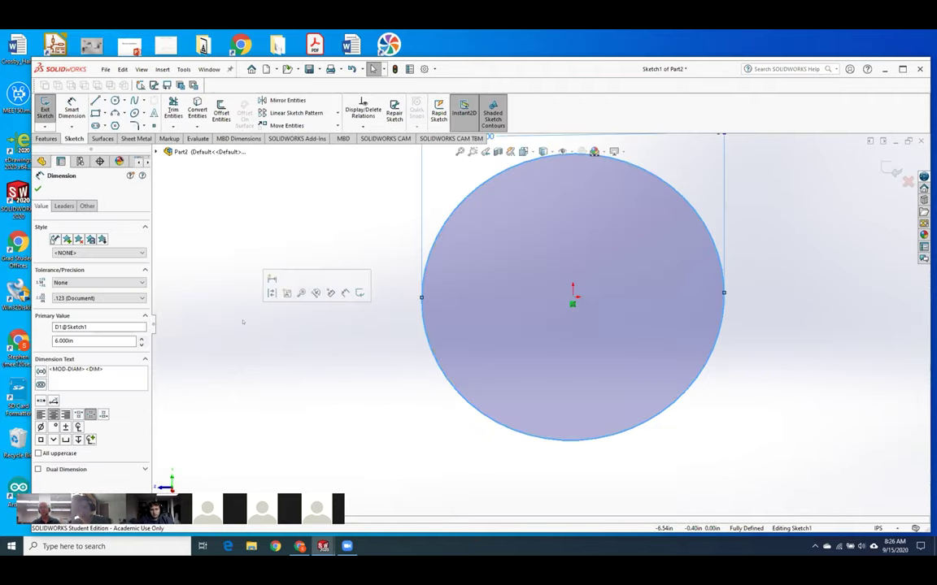
{"action": "key", "text": "Delete"}
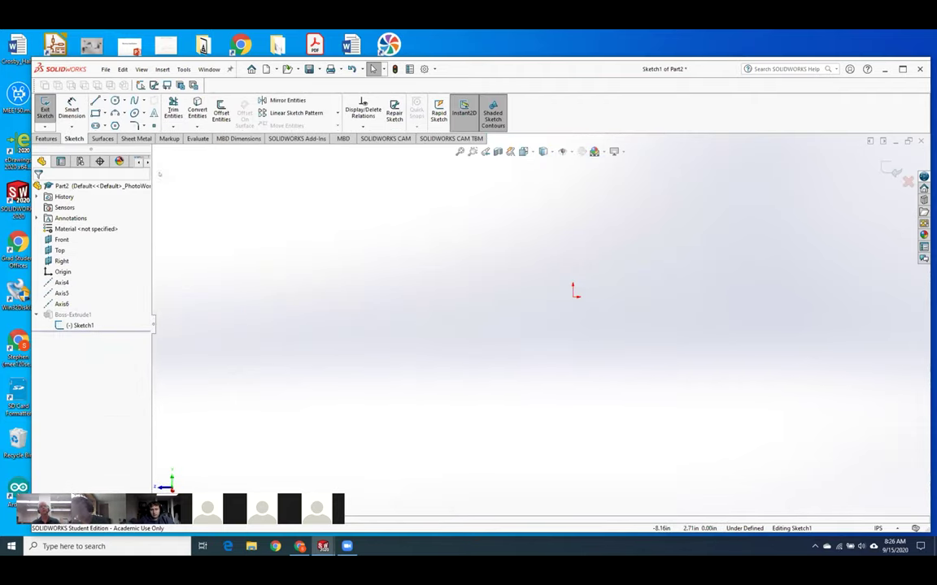
Step: Turn on the display of the reference planes around the emptied base sketch
{"action": "left_click", "coordinate": [141, 69]}
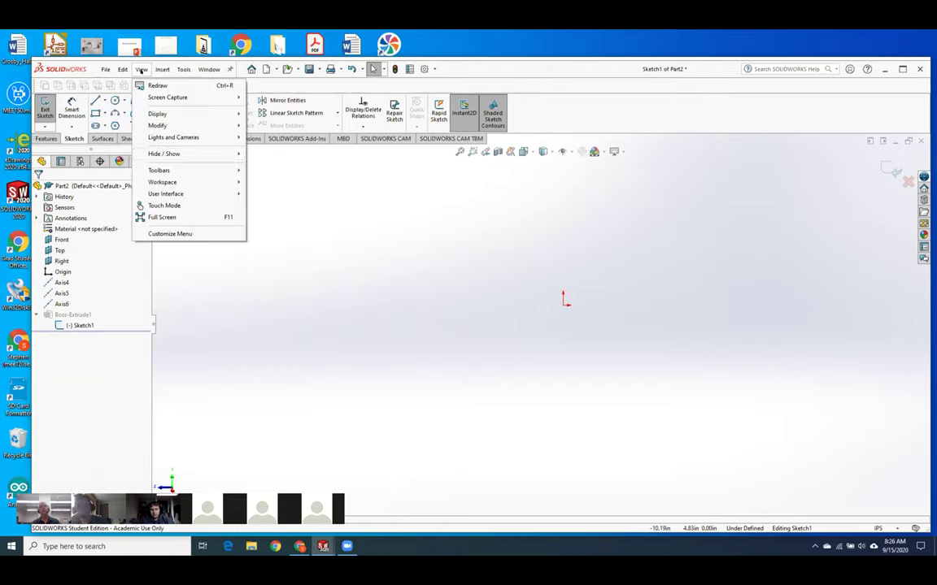
{"action": "mouse_move", "coordinate": [204, 154]}
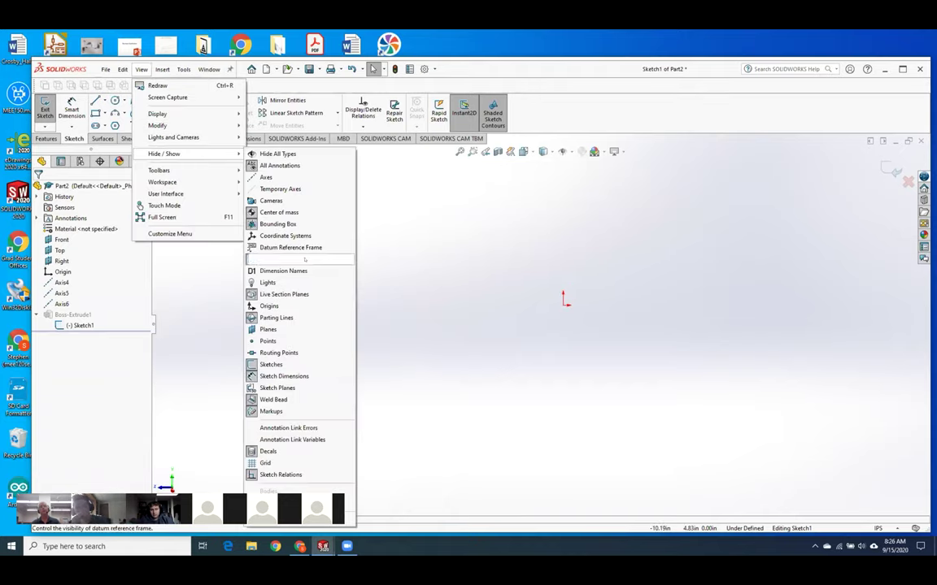
{"action": "left_click", "coordinate": [305, 331]}
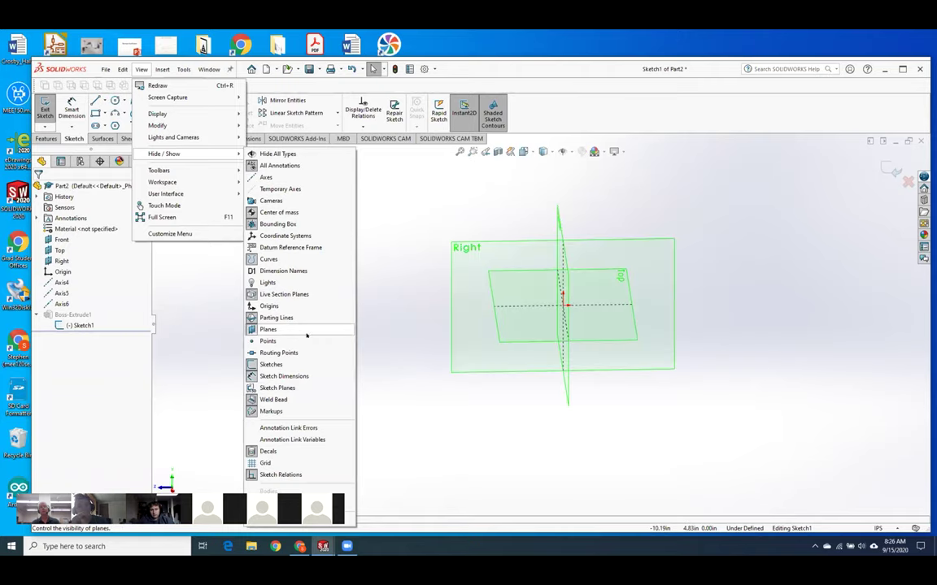
{"action": "left_click", "coordinate": [392, 317]}
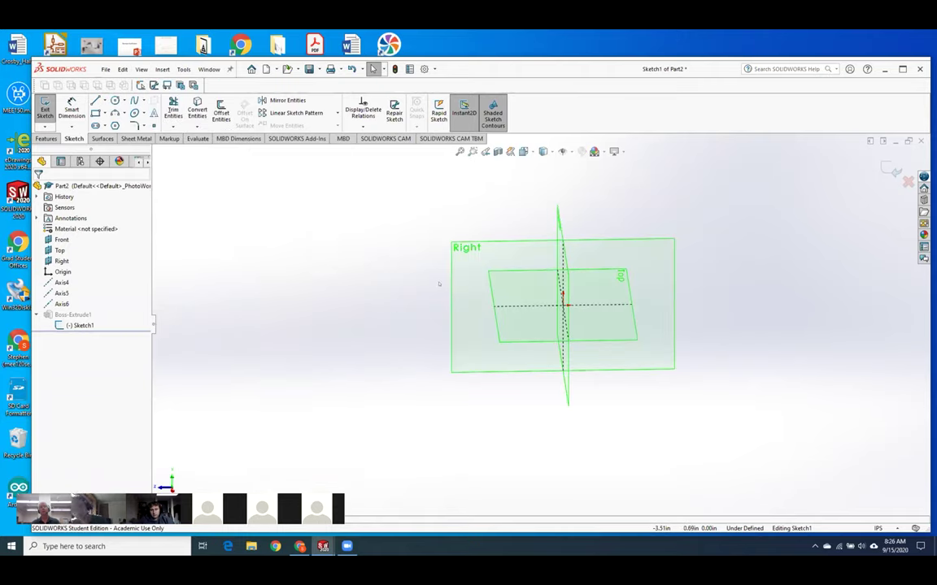
Step: Sketch a corner rectangle from the origin, up and to the right, about 7.44 in wide and 4.68 in high
{"action": "left_click", "coordinate": [95, 113]}
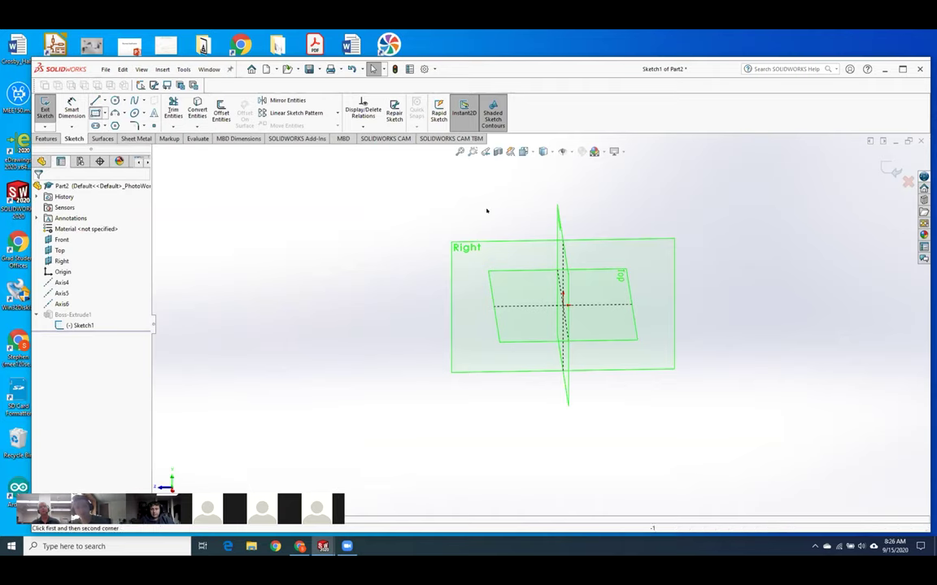
{"action": "left_click", "coordinate": [562, 304]}
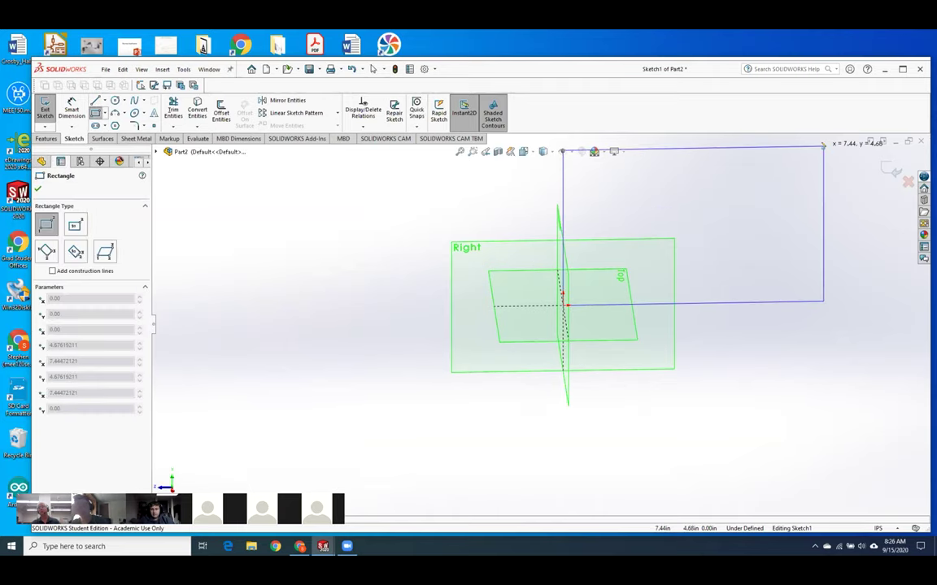
{"action": "left_click", "coordinate": [823, 145]}
{"action": "left_click", "coordinate": [374, 69]}
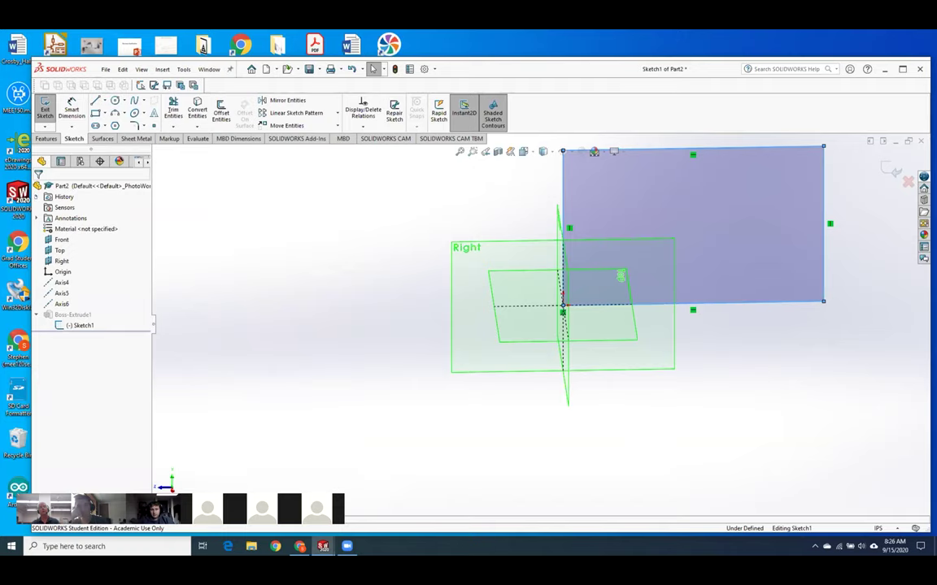
Step: Dimension the rectangle's left vertical side and its bottom side to 6 in each
{"action": "left_click", "coordinate": [71, 109]}
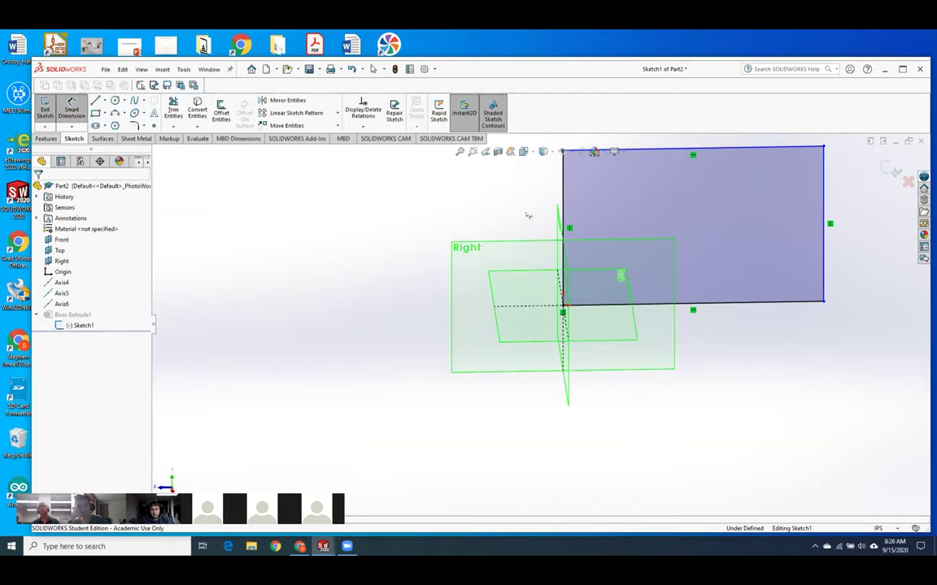
{"action": "left_click", "coordinate": [561, 204]}
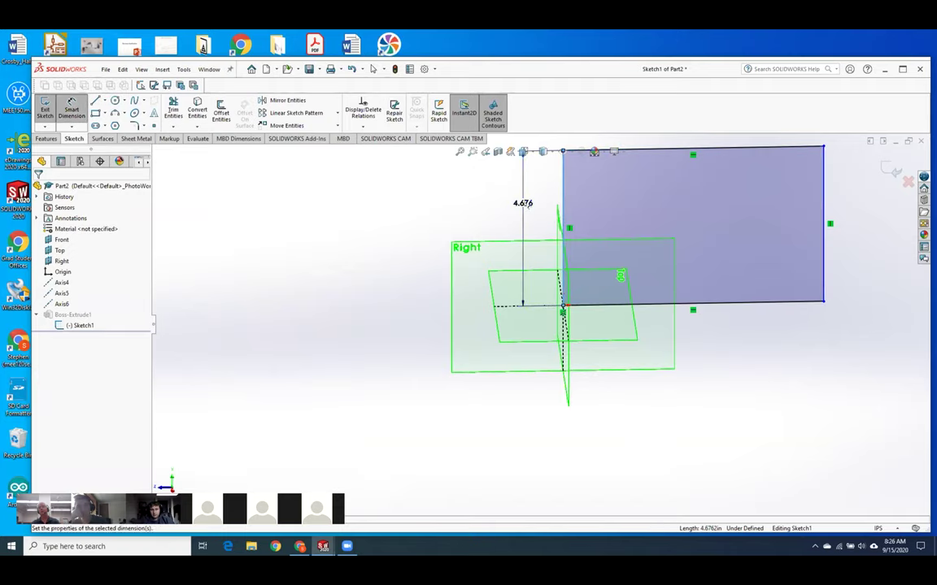
{"action": "left_click", "coordinate": [526, 204]}
{"action": "type", "text": "6"}
{"action": "key", "text": "Return"}
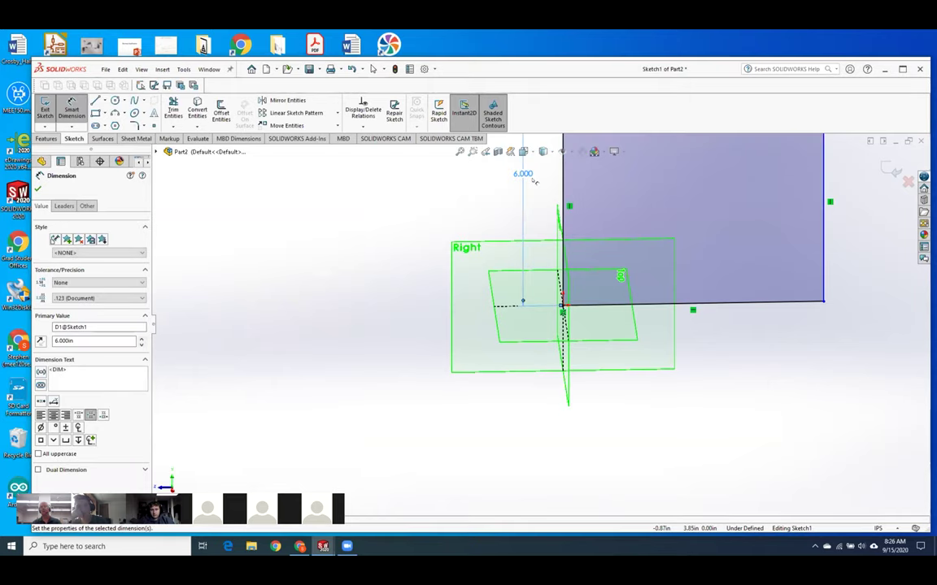
{"action": "left_click", "coordinate": [731, 302]}
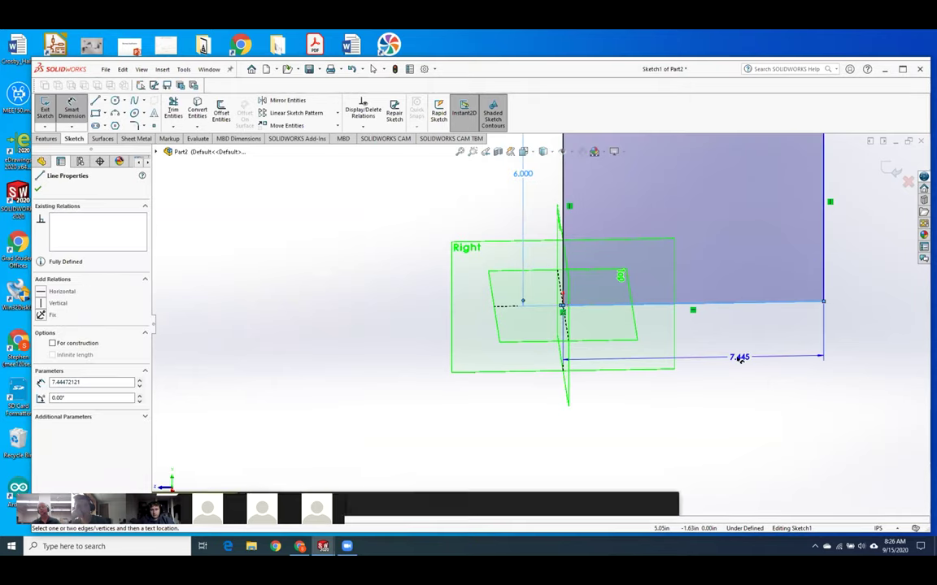
{"action": "left_click", "coordinate": [739, 358]}
{"action": "type", "text": "6"}
{"action": "key", "text": "Return"}
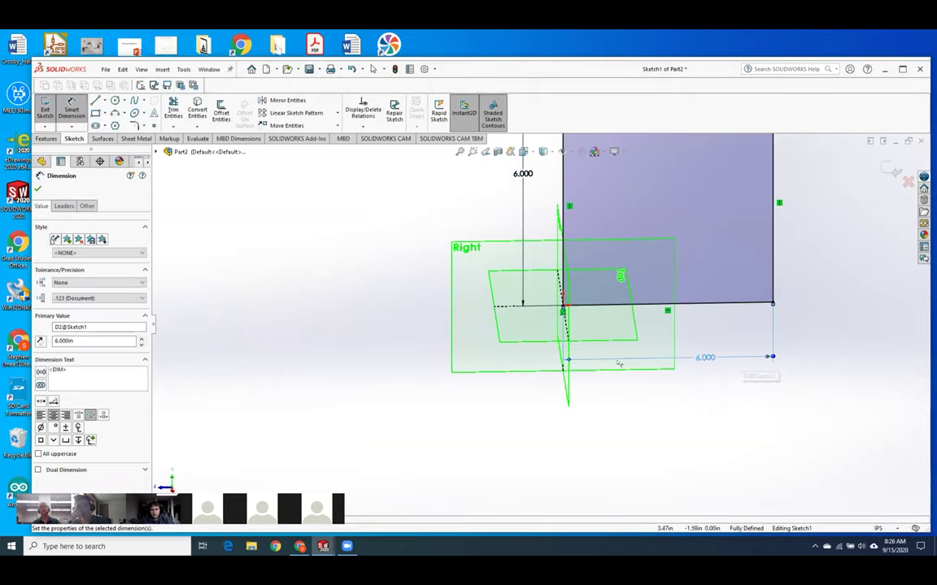
{"action": "left_click", "coordinate": [37, 188]}
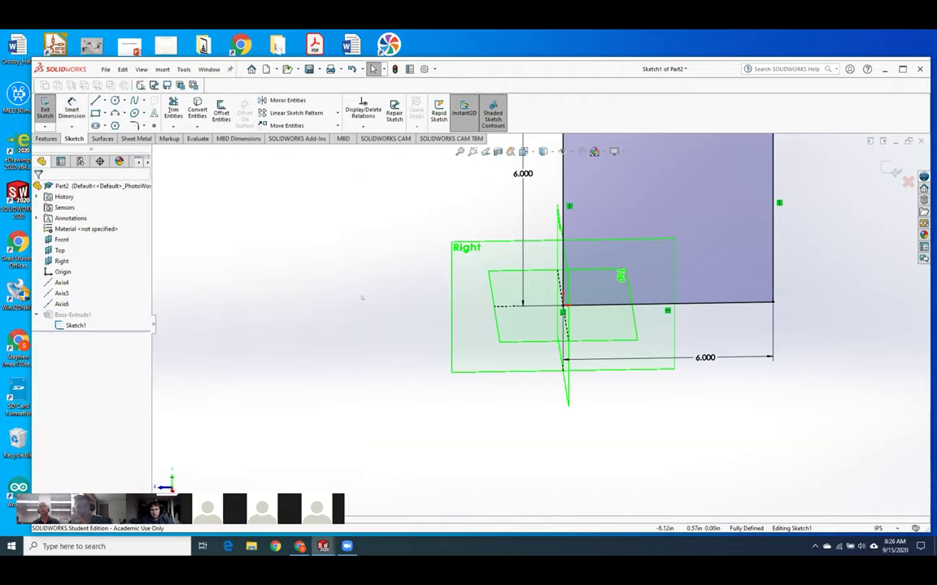
Step: Exit the base sketch so the extrusion rebuilds from the square profile
{"action": "key", "text": "f"}
{"action": "middle_click_drag", "start_coordinate": [540, 219], "coordinate": [592, 240]}
{"action": "left_click", "coordinate": [45, 108]}
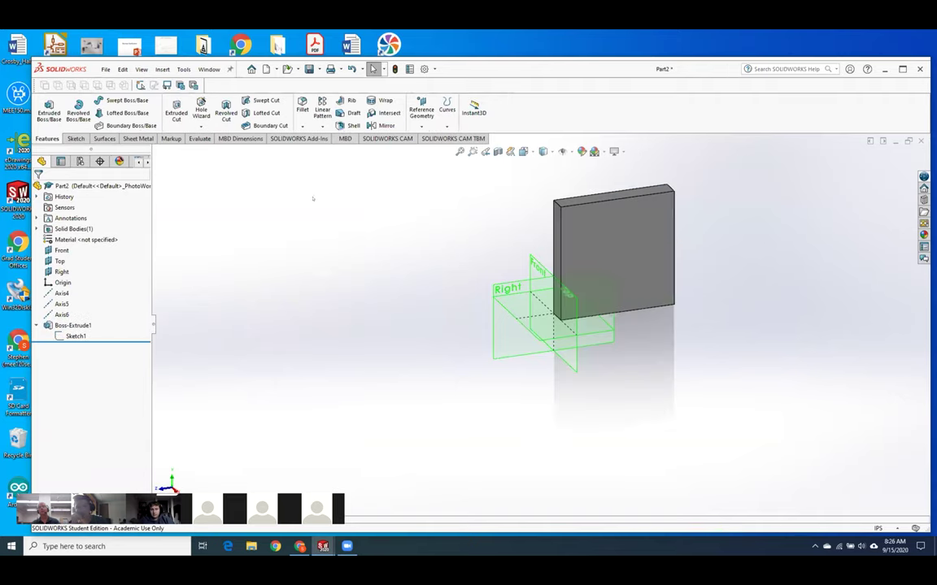
Step: Start a Hole Wizard hole on the block's large front face as an ANSI Inch straight tap, type Tapped hole, size 1/4-20
{"action": "scroll", "coordinate": [679, 230], "scroll_direction": "down", "scroll_amount": 4}
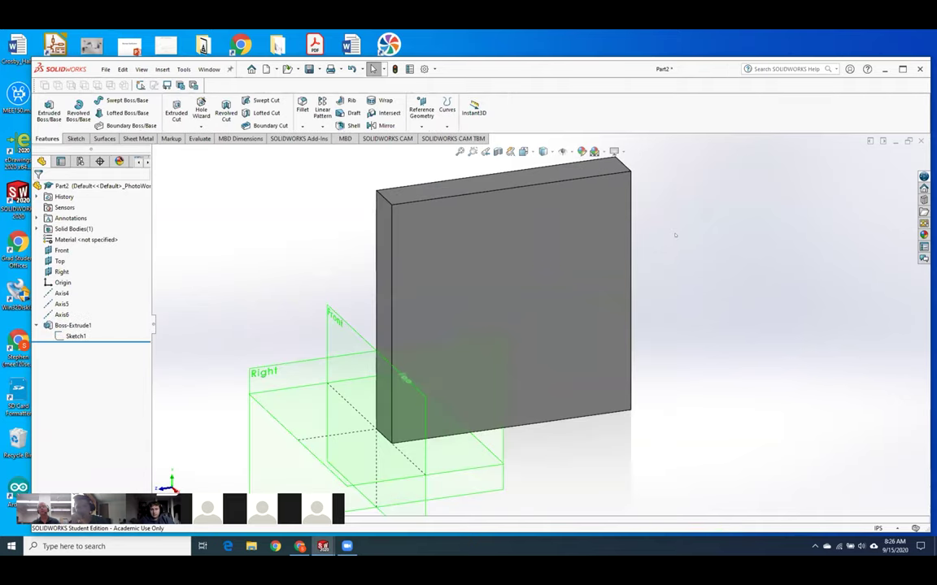
{"action": "scroll", "coordinate": [674, 230], "scroll_direction": "up", "scroll_amount": 5}
{"action": "scroll", "coordinate": [624, 297], "scroll_direction": "down", "scroll_amount": 4}
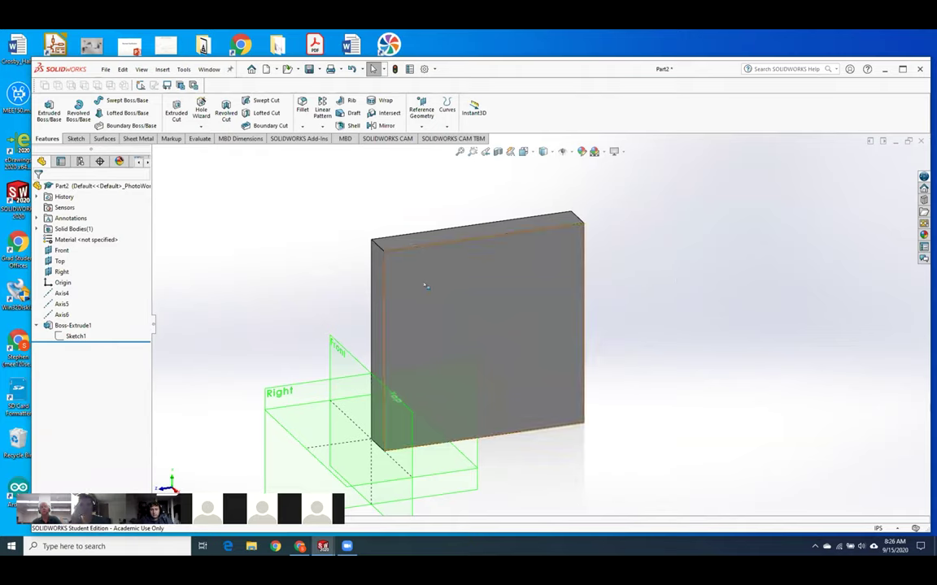
{"action": "left_click", "coordinate": [410, 278]}
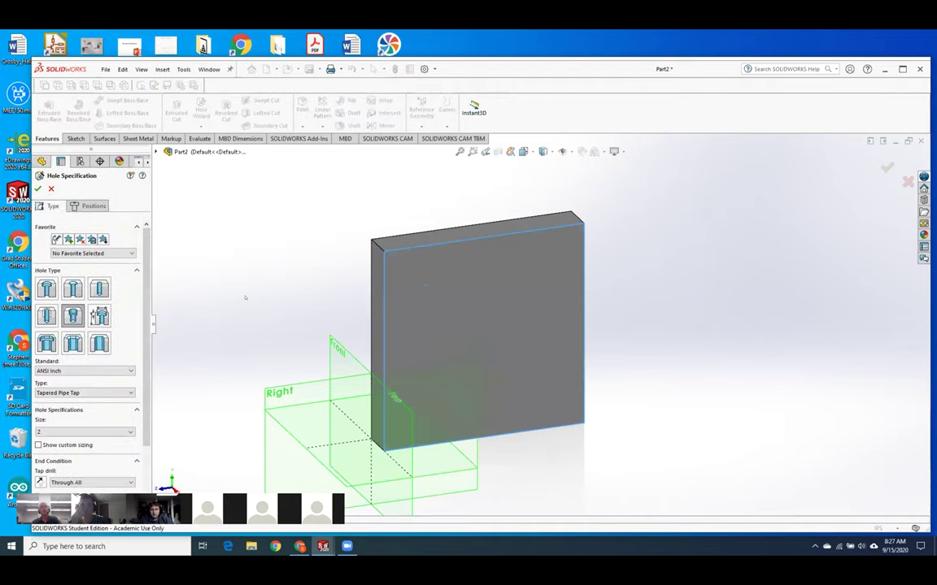
{"action": "left_click", "coordinate": [46, 316]}
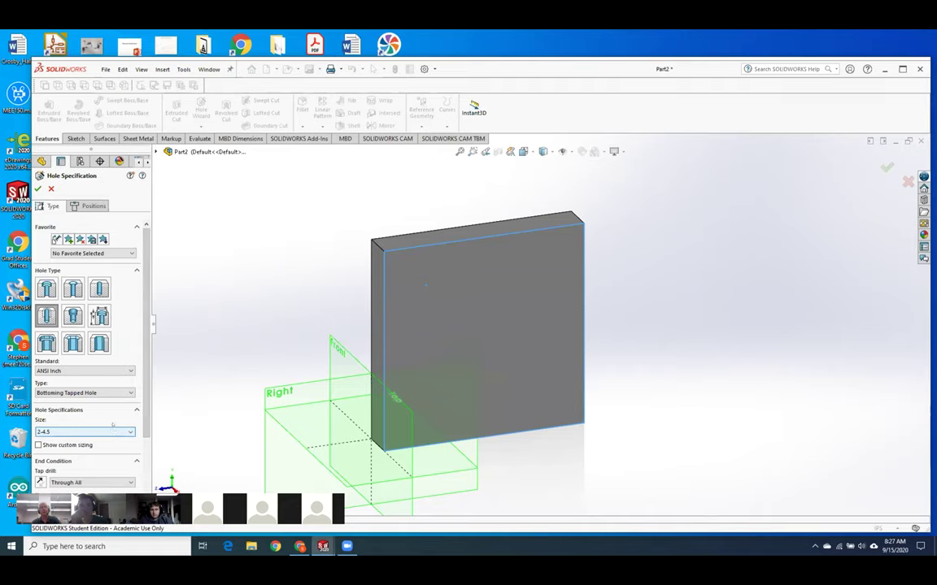
{"action": "left_click", "coordinate": [81, 393]}
{"action": "left_click", "coordinate": [87, 411]}
{"action": "left_click", "coordinate": [89, 432]}
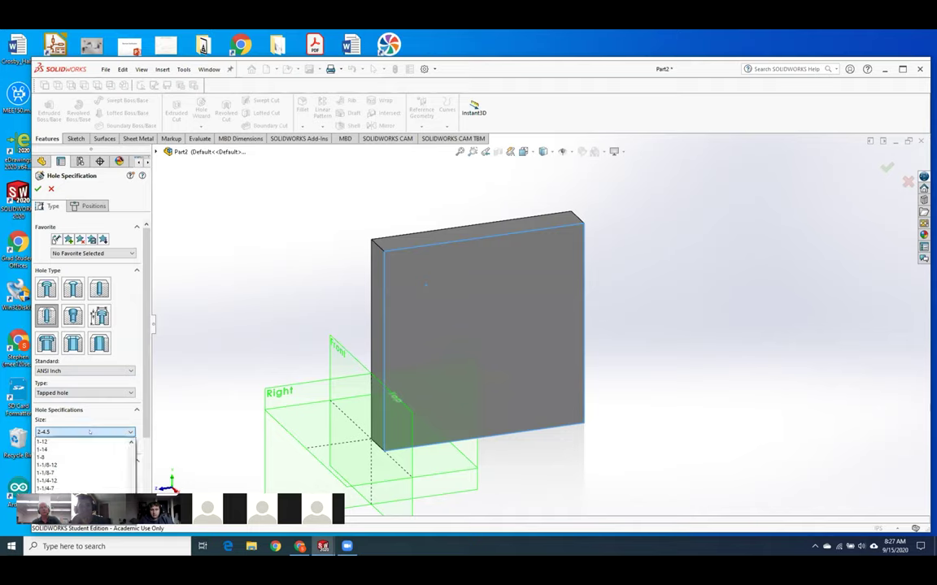
{"action": "scroll", "coordinate": [134, 462], "scroll_direction": "up", "scroll_amount": 5}
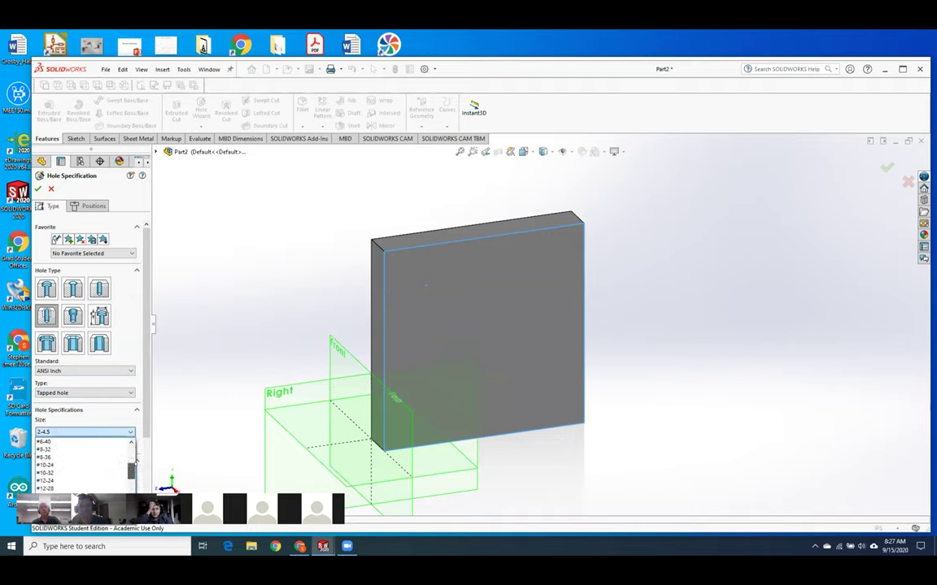
{"action": "type", "text": "1/4-20"}
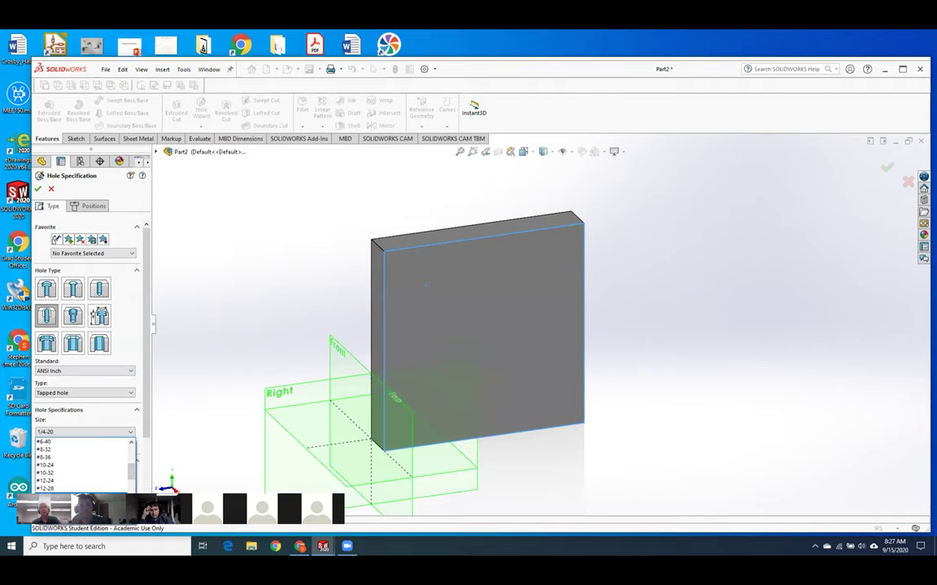
{"action": "key", "text": "Return"}
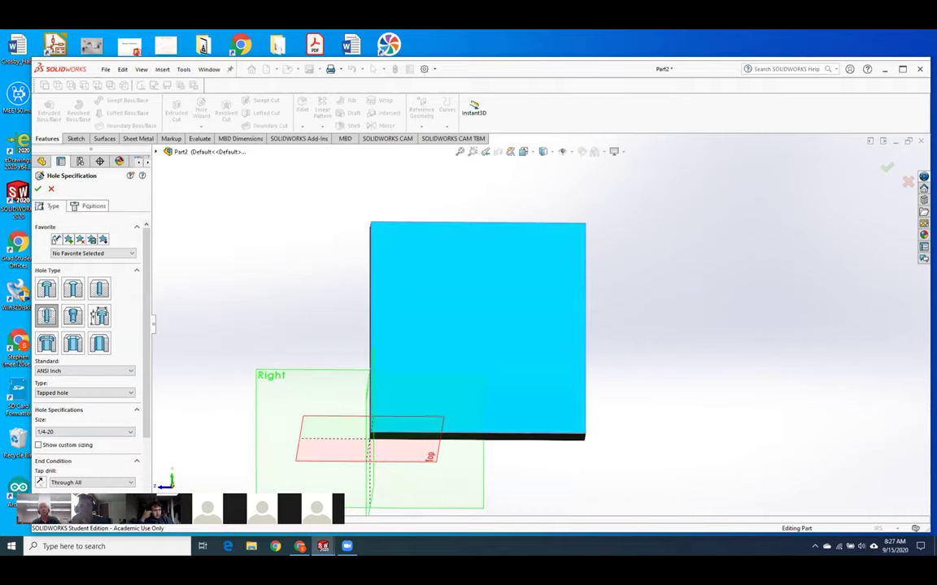
Step: Place the hole's position point near the face's upper-left corner and dimension it 1.369 in from the left edge
{"action": "left_click", "coordinate": [90, 205]}
{"action": "left_click", "coordinate": [420, 252]}
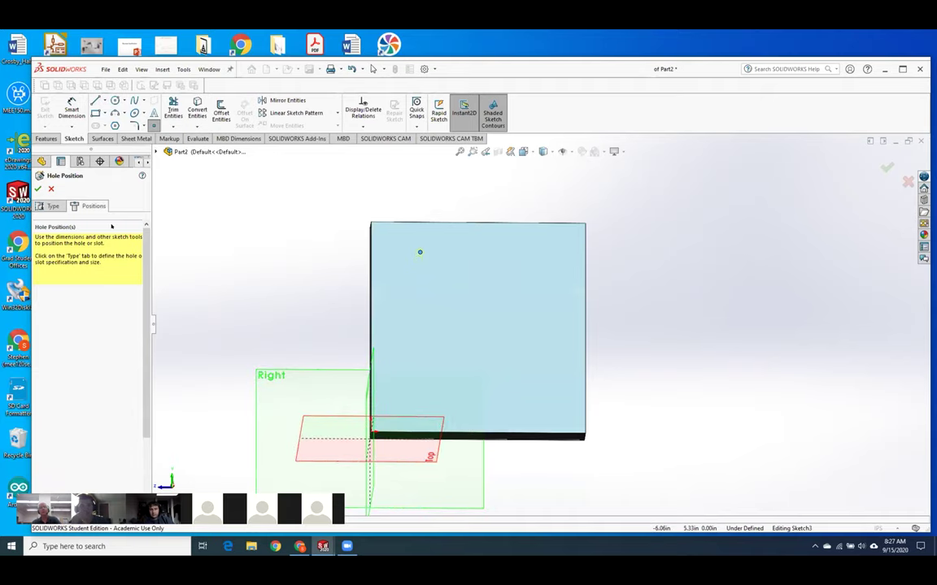
{"action": "scroll", "coordinate": [455, 228], "scroll_direction": "down", "scroll_amount": 4}
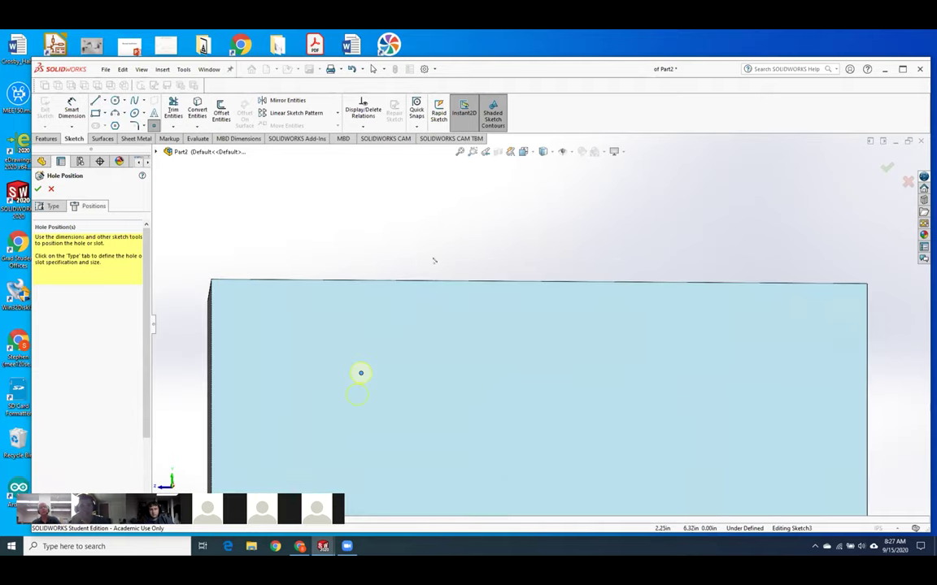
{"action": "left_click", "coordinate": [72, 109]}
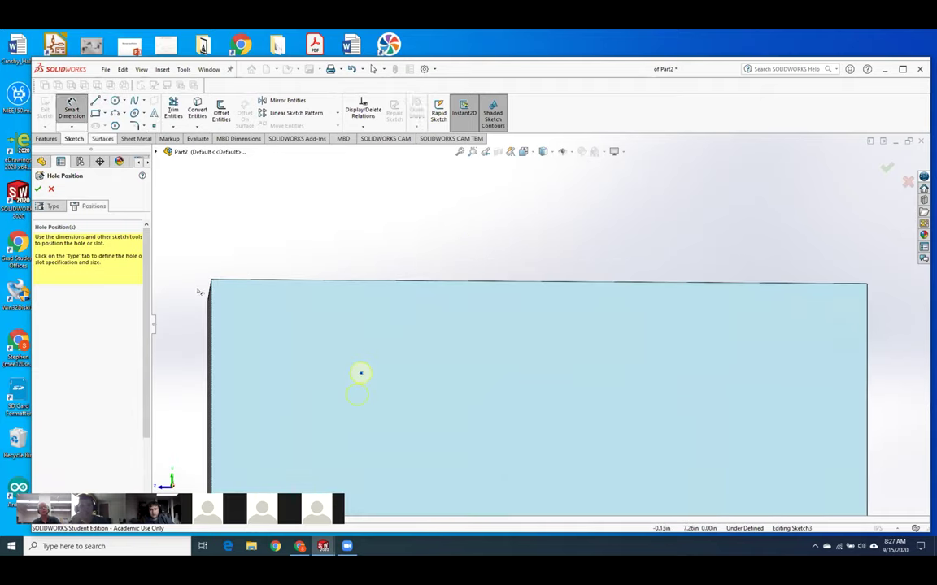
{"action": "left_click", "coordinate": [210, 398]}
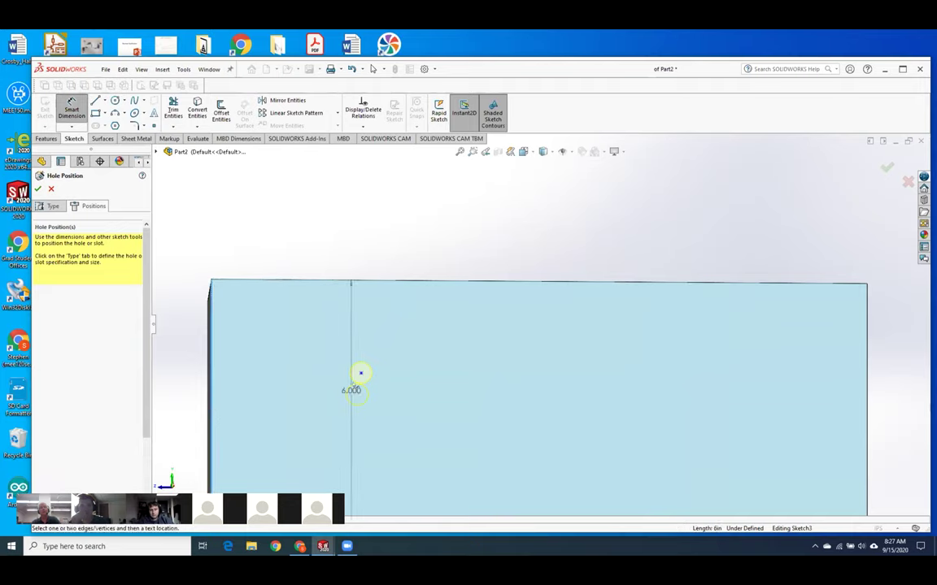
{"action": "left_click", "coordinate": [360, 373]}
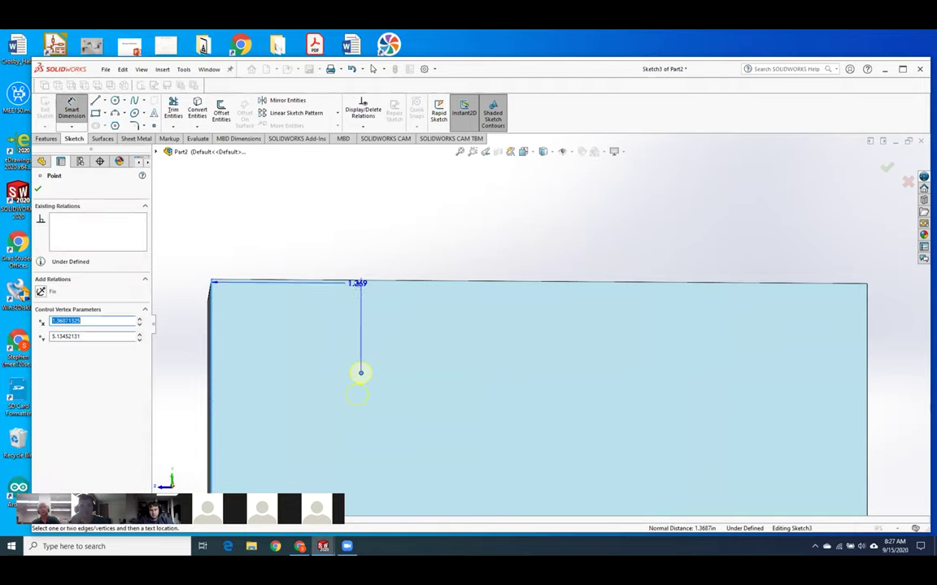
{"action": "left_click", "coordinate": [285, 338]}
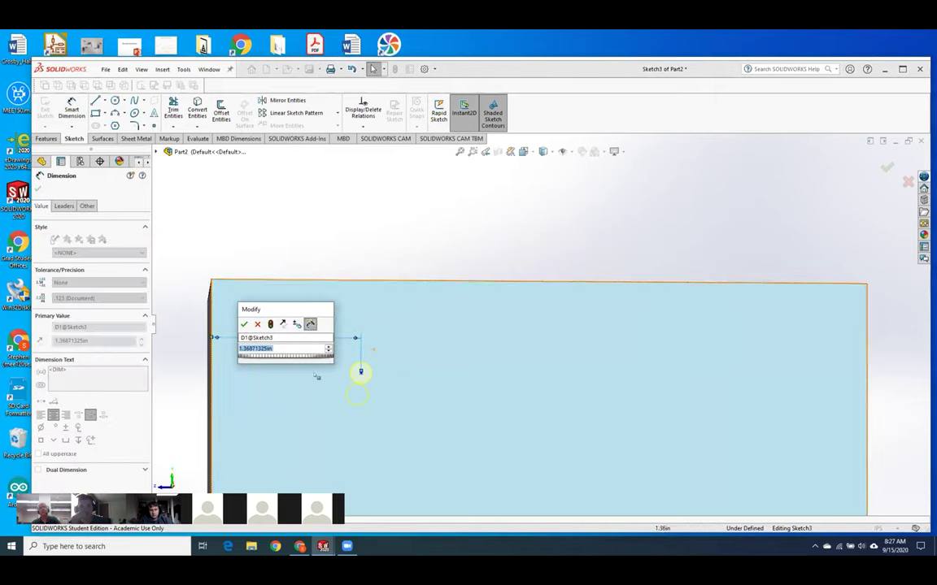
{"action": "key", "text": "Return"}
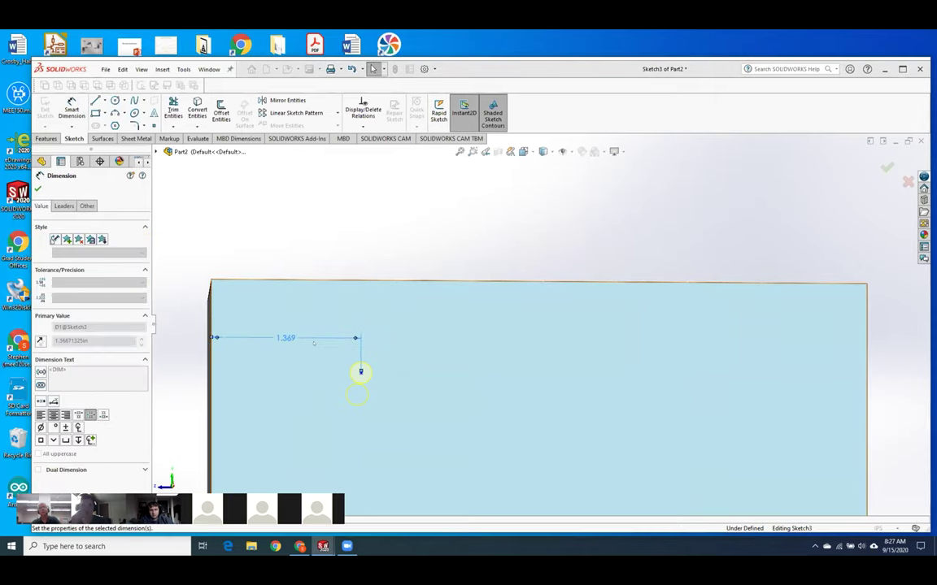
Step: Dimension the hole point 1 in below the face's top edge and finish the tapped hole
{"action": "left_click", "coordinate": [361, 373]}
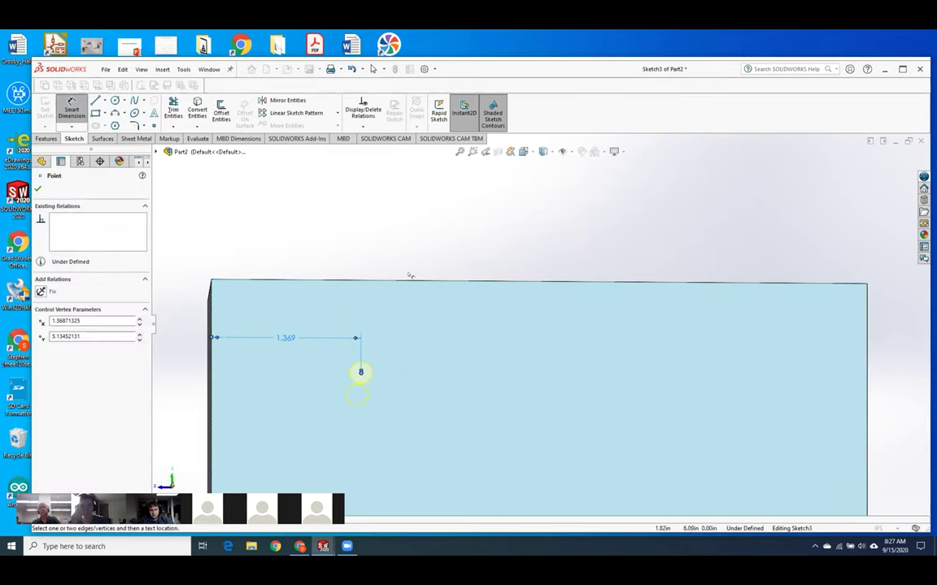
{"action": "left_click", "coordinate": [410, 282]}
{"action": "left_click", "coordinate": [423, 314]}
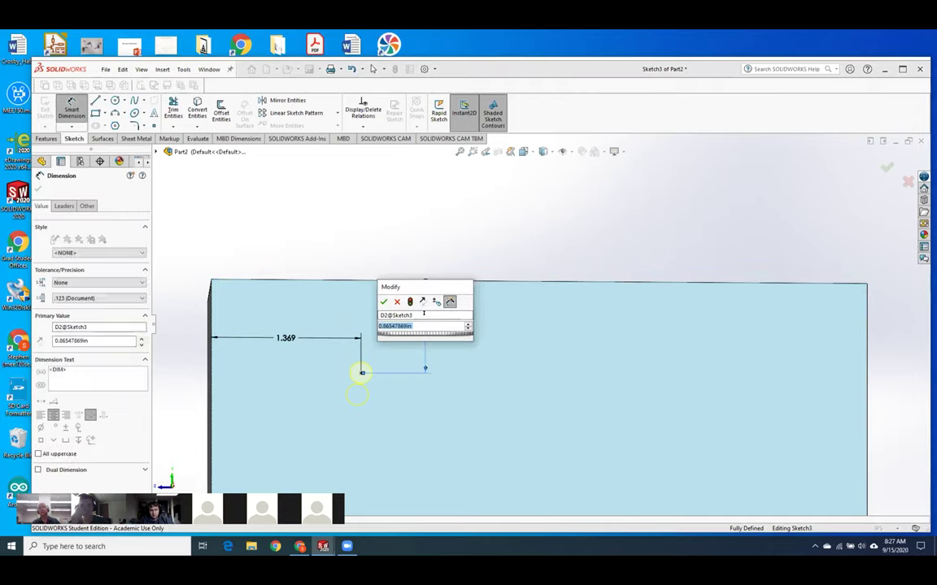
{"action": "type", "text": "1"}
{"action": "key", "text": "Return"}
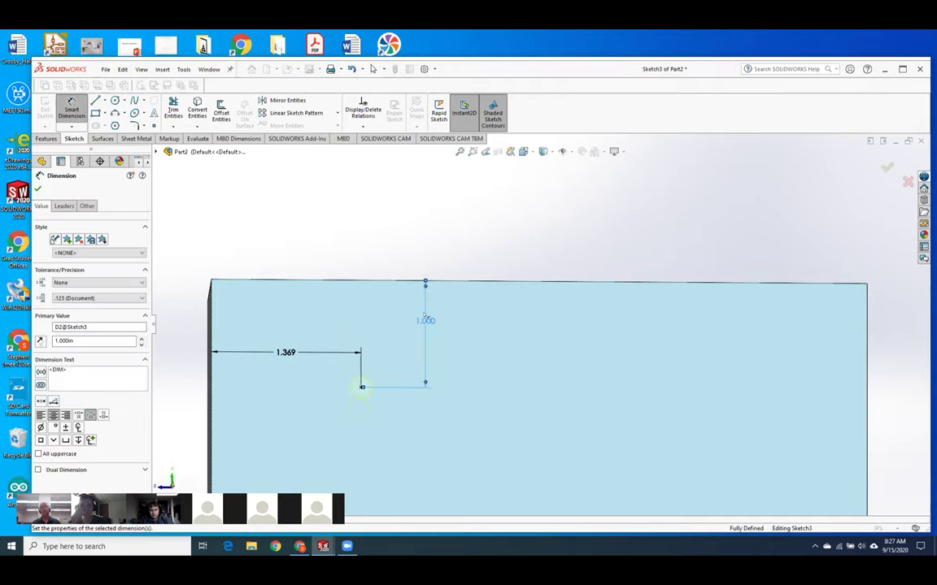
{"action": "left_click", "coordinate": [37, 189]}
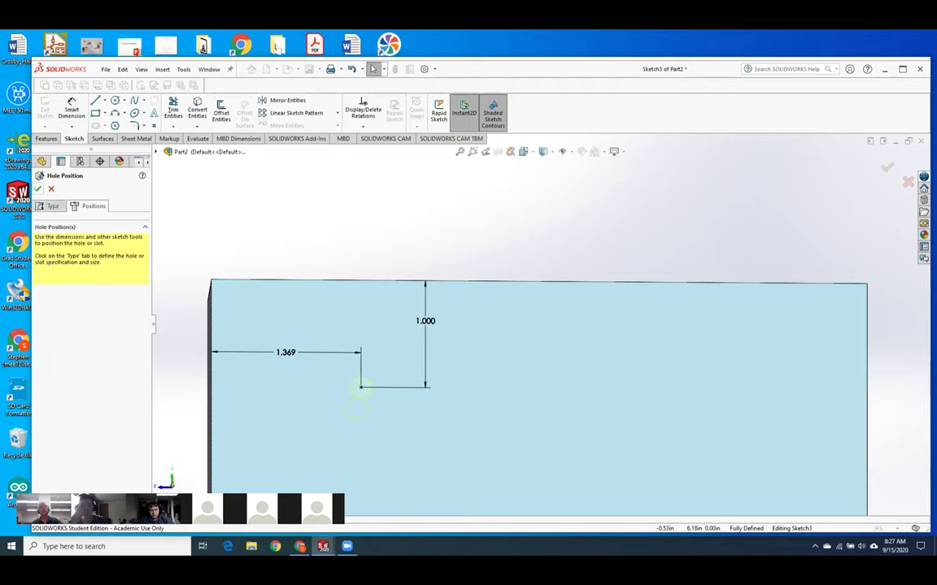
{"action": "left_click", "coordinate": [38, 187]}
Step: Start a linear pattern of the tapped hole with the front face's top edge as Direction 1 and its left edge as Direction 2
{"action": "middle_click_drag", "start_coordinate": [246, 417], "coordinate": [239, 329]}
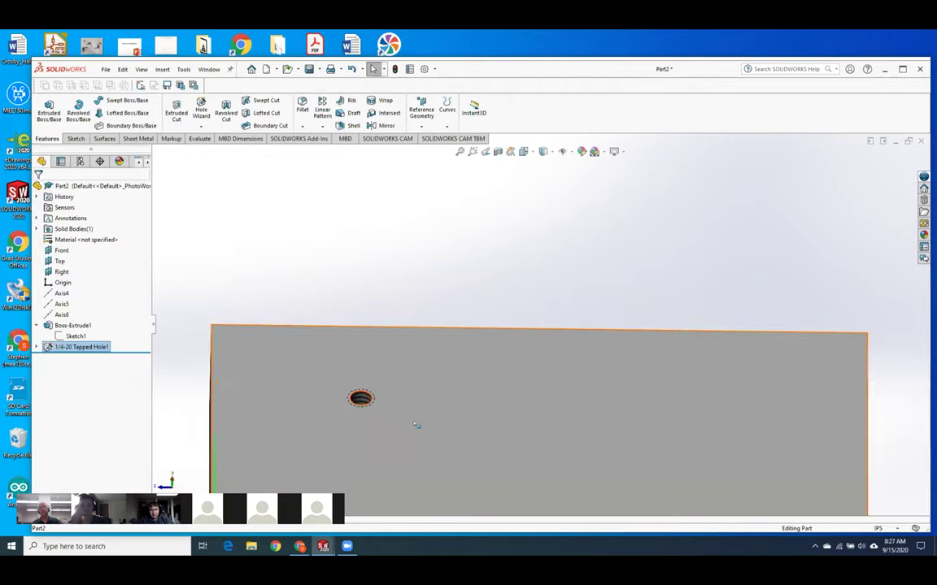
{"action": "scroll", "coordinate": [420, 431], "scroll_direction": "down", "scroll_amount": 3}
{"action": "middle_click_drag", "start_coordinate": [418, 433], "coordinate": [378, 390]}
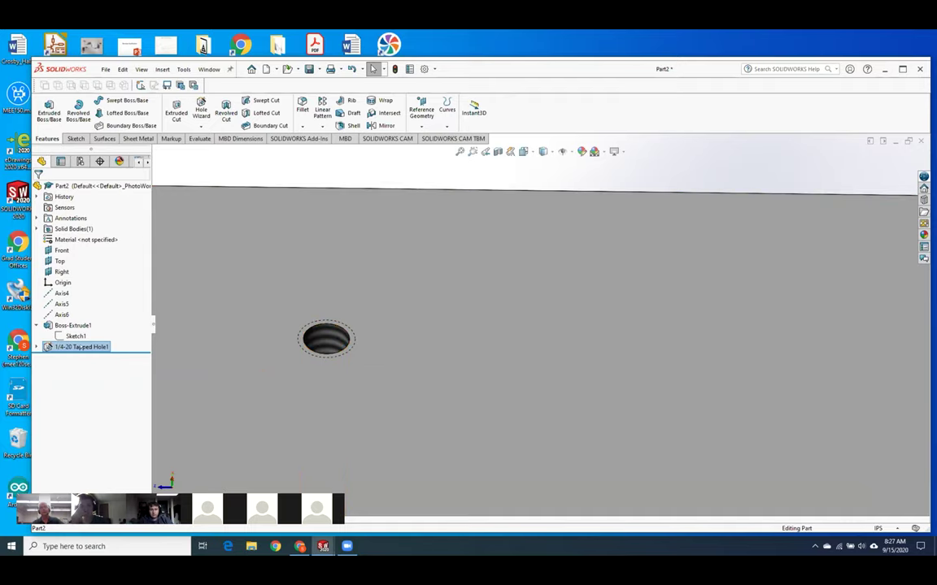
{"action": "scroll", "coordinate": [325, 358], "scroll_direction": "up", "scroll_amount": 2}
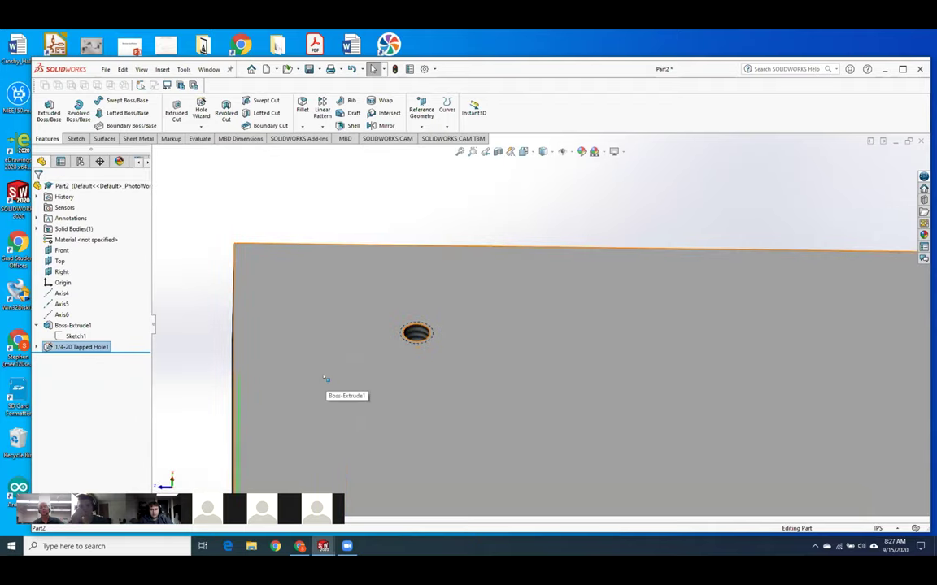
{"action": "middle_click_drag", "start_coordinate": [325, 379], "coordinate": [350, 472]}
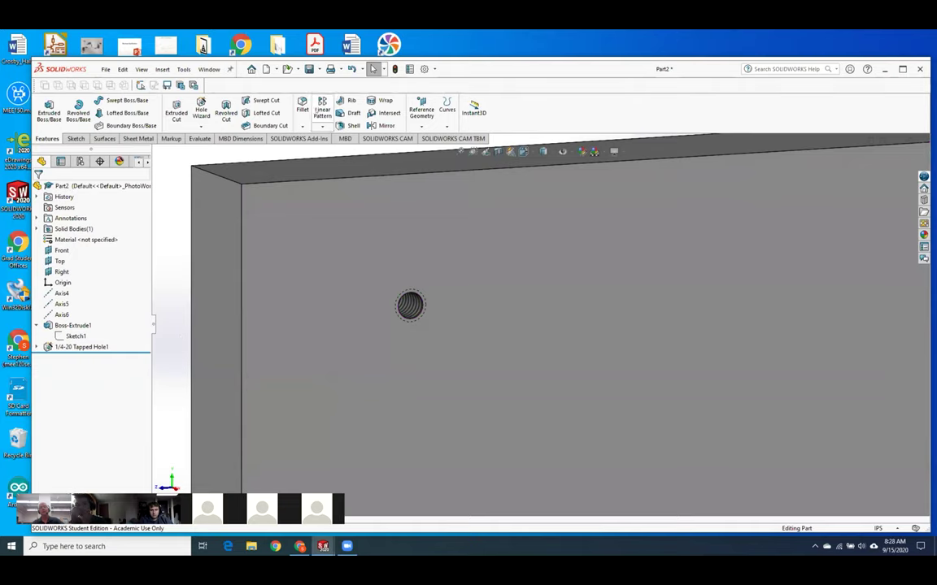
{"action": "left_click", "coordinate": [321, 109]}
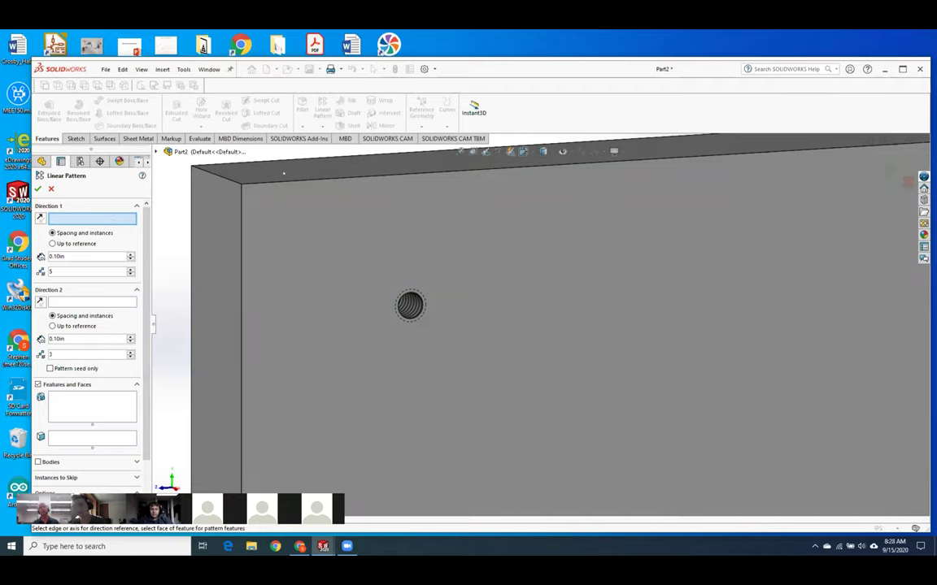
{"action": "left_click", "coordinate": [368, 177]}
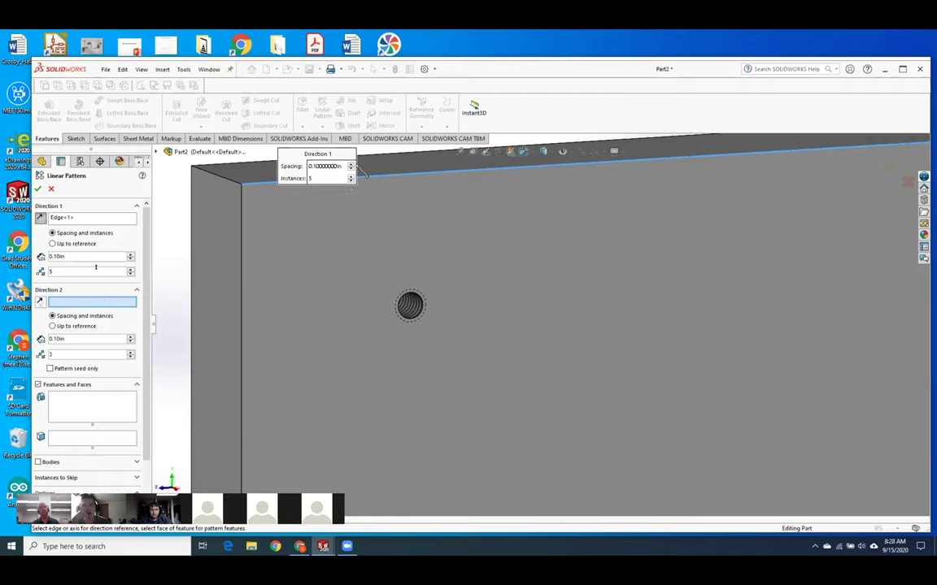
{"action": "left_click", "coordinate": [242, 370]}
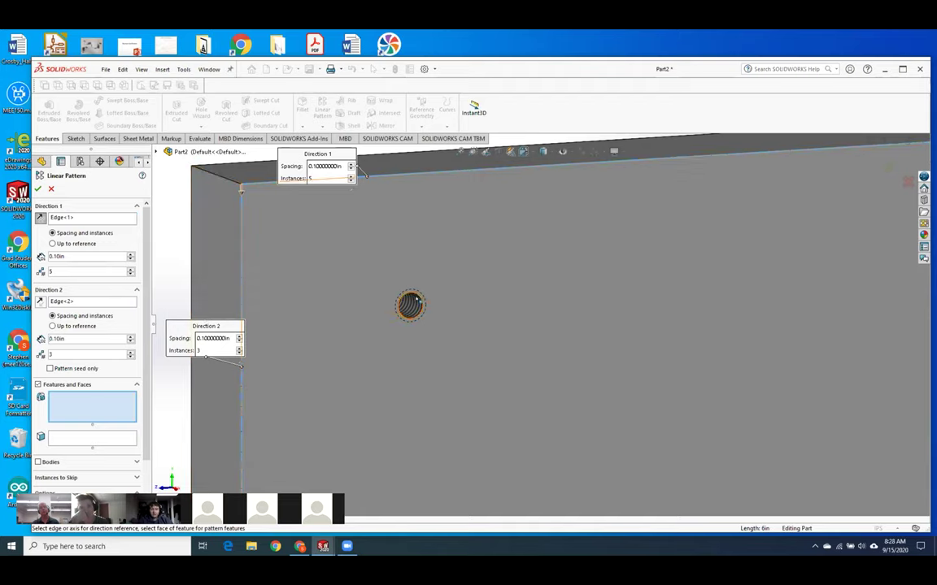
{"action": "left_click", "coordinate": [409, 305]}
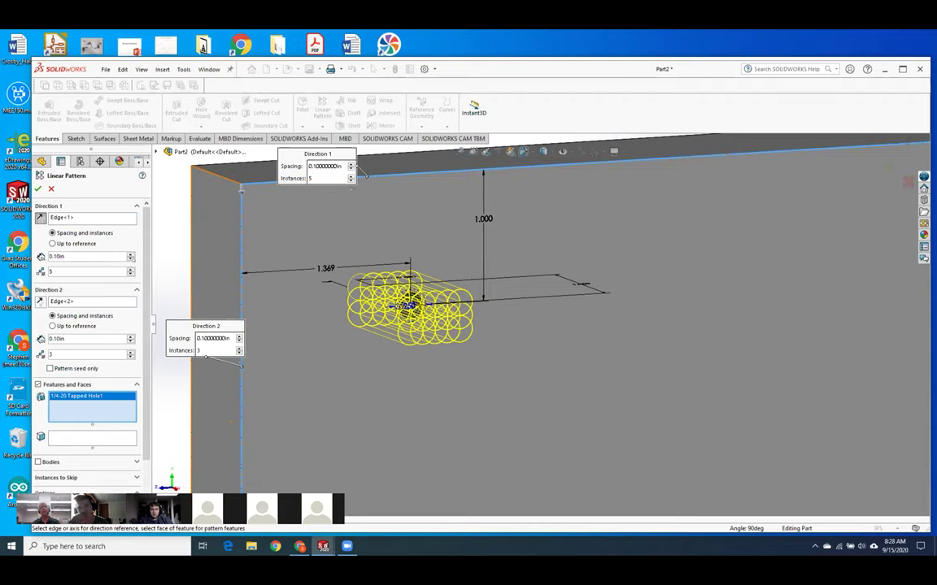
Step: Set the hole pattern's spacing to 1.00 in along Direction 1 and 0.70 in along Direction 2
{"action": "scroll", "coordinate": [90, 256], "scroll_direction": "up", "scroll_amount": 8}
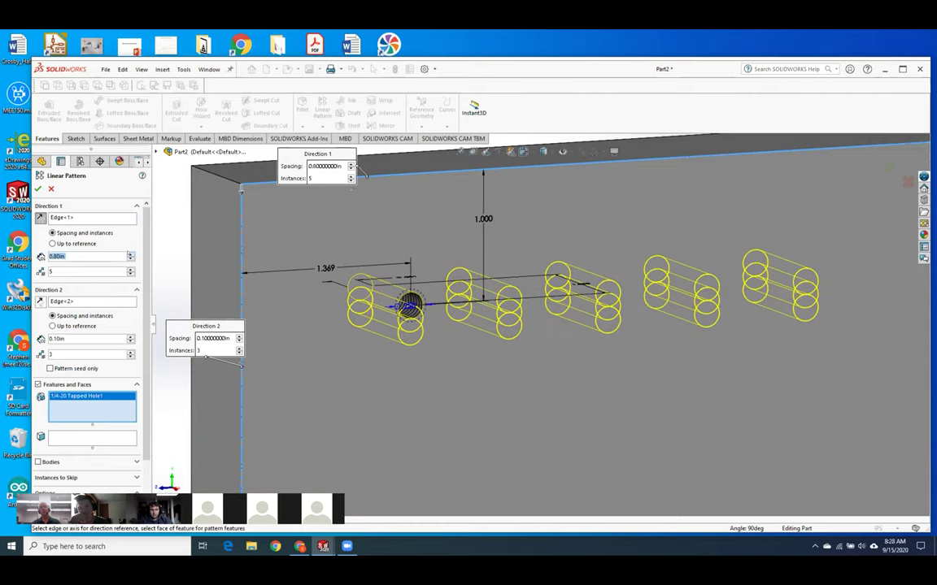
{"action": "scroll", "coordinate": [89, 256], "scroll_direction": "up", "scroll_amount": 1}
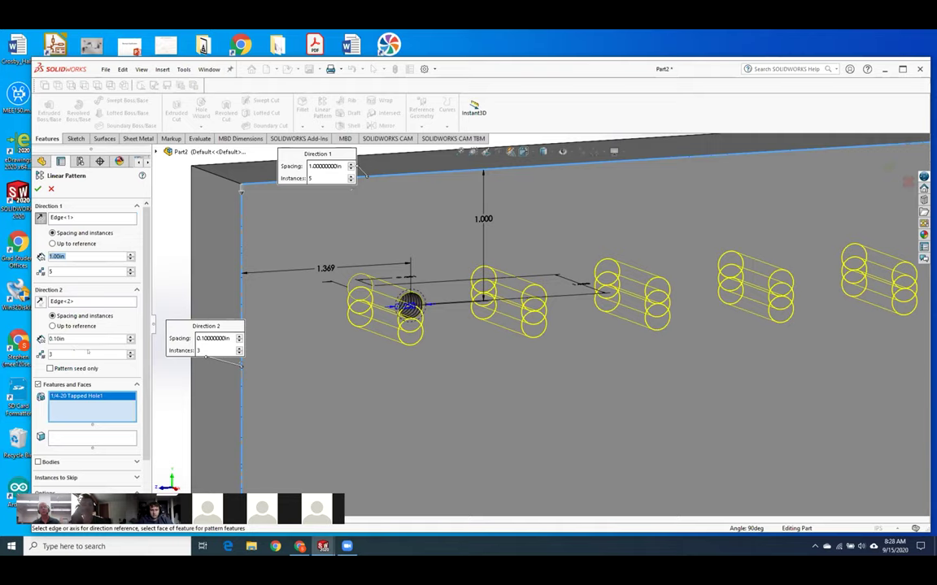
{"action": "scroll", "coordinate": [89, 338], "scroll_direction": "up", "scroll_amount": 5}
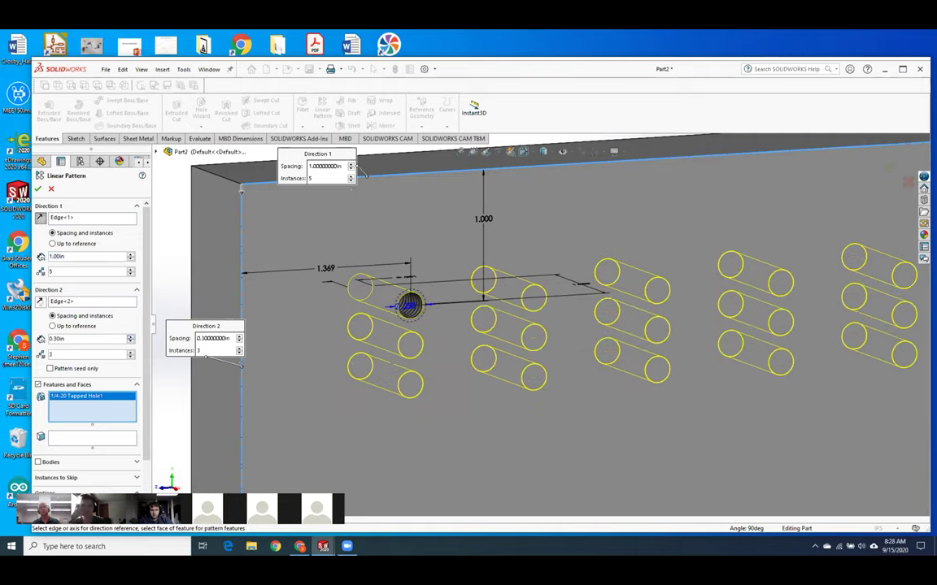
{"action": "scroll", "coordinate": [90, 338], "scroll_direction": "up", "scroll_amount": 1}
{"action": "key", "text": "f"}
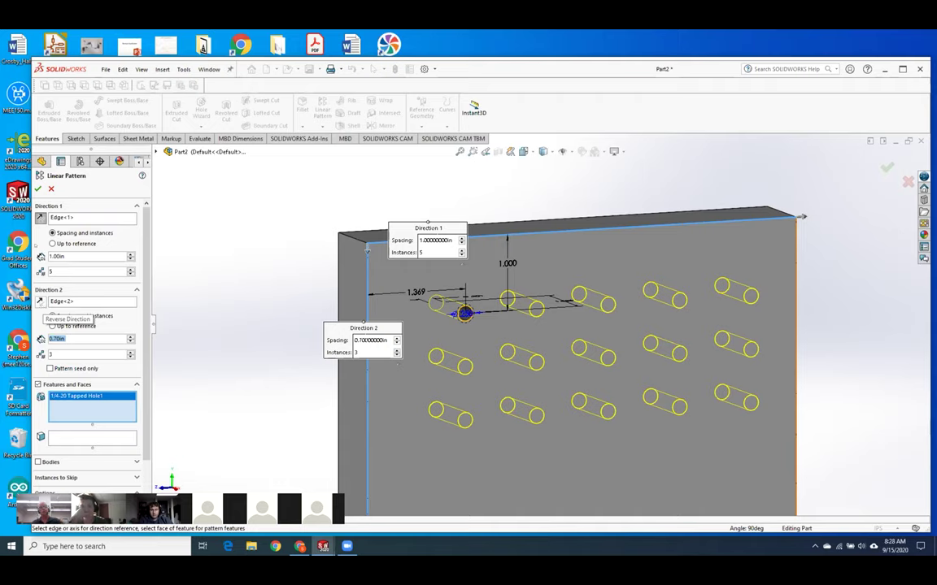
Step: Try reversing Direction 1 of the hole pattern, restore it, and try reversing Direction 2
{"action": "left_click", "coordinate": [40, 217]}
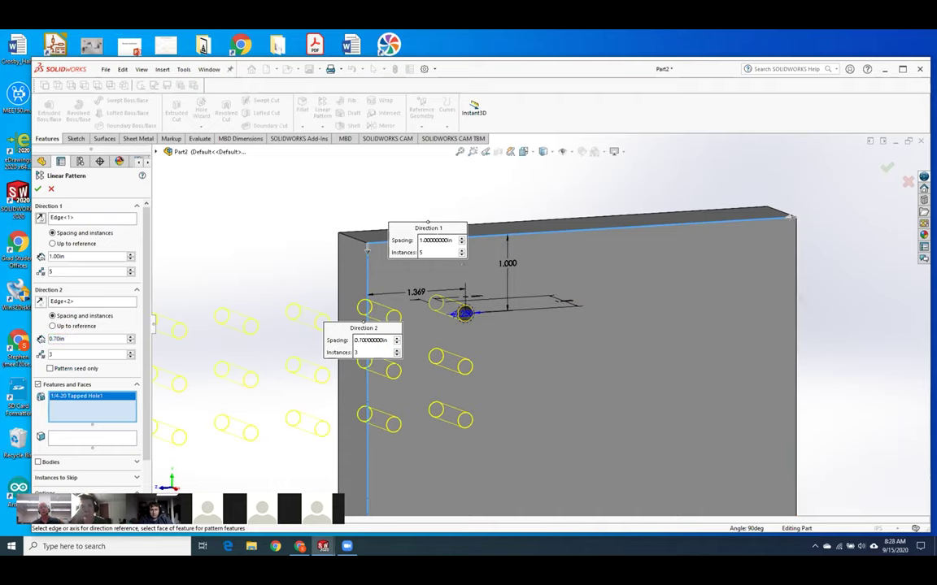
{"action": "left_click", "coordinate": [40, 217]}
{"action": "left_click", "coordinate": [40, 301]}
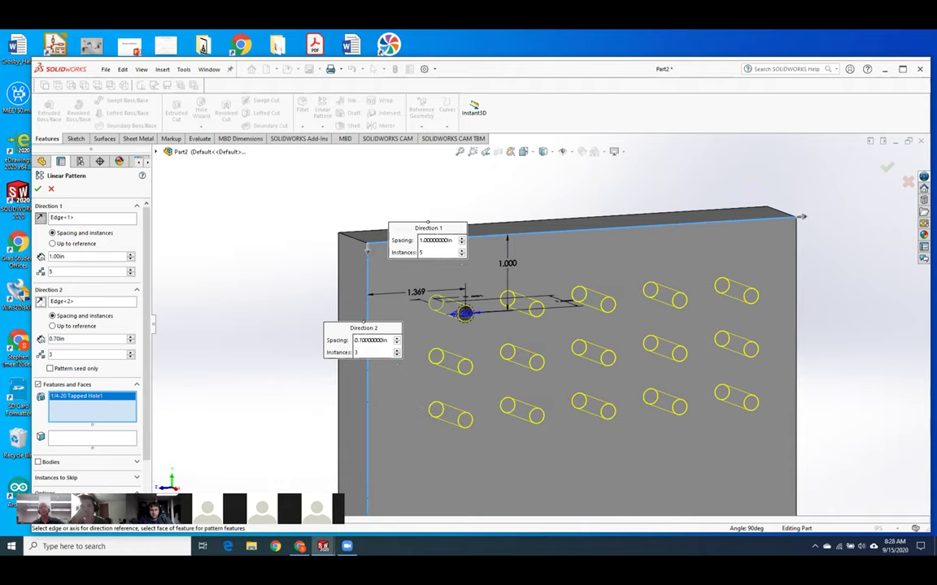
Step: Complete the linear pattern of the tapped hole: 5 instances at 1.00 in along the upper edge, 3 at 0.70 in along the vertical edge
{"action": "left_click", "coordinate": [38, 188]}
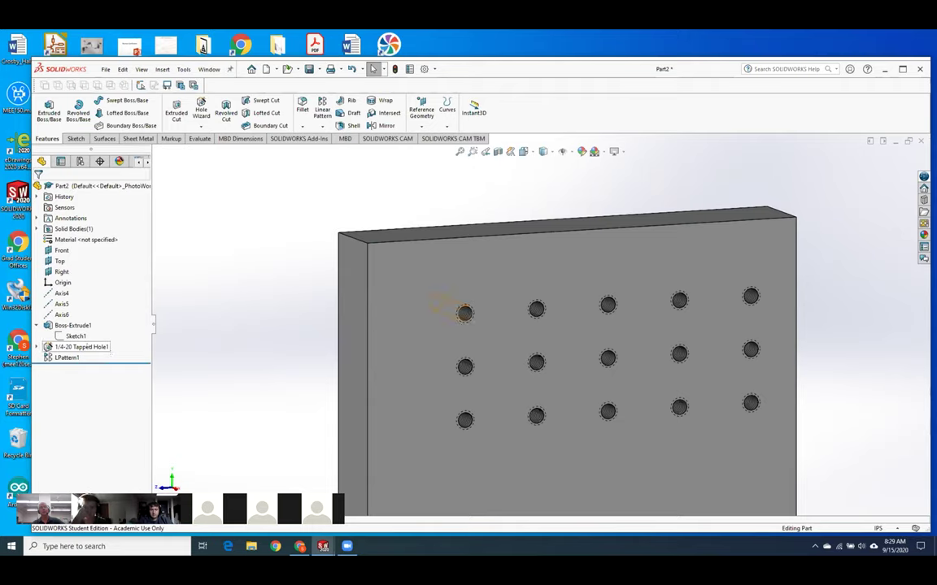
Step: Change the patterned 1/4-20 tapped hole to a plain ANSI Inch hole, All Drill sizes, size 1/4, Through All
{"action": "right_click", "coordinate": [79, 347]}
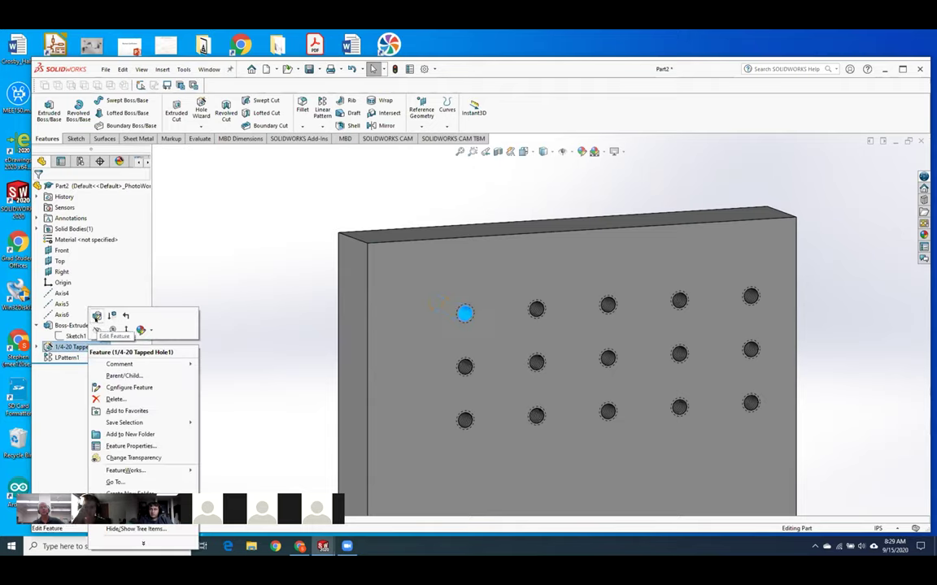
{"action": "left_click", "coordinate": [97, 316]}
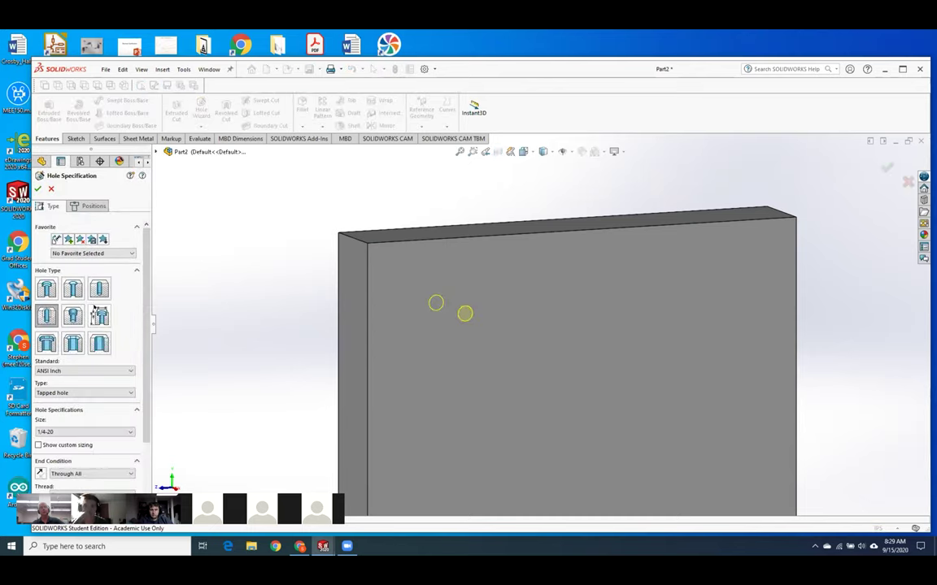
{"action": "left_click", "coordinate": [99, 289]}
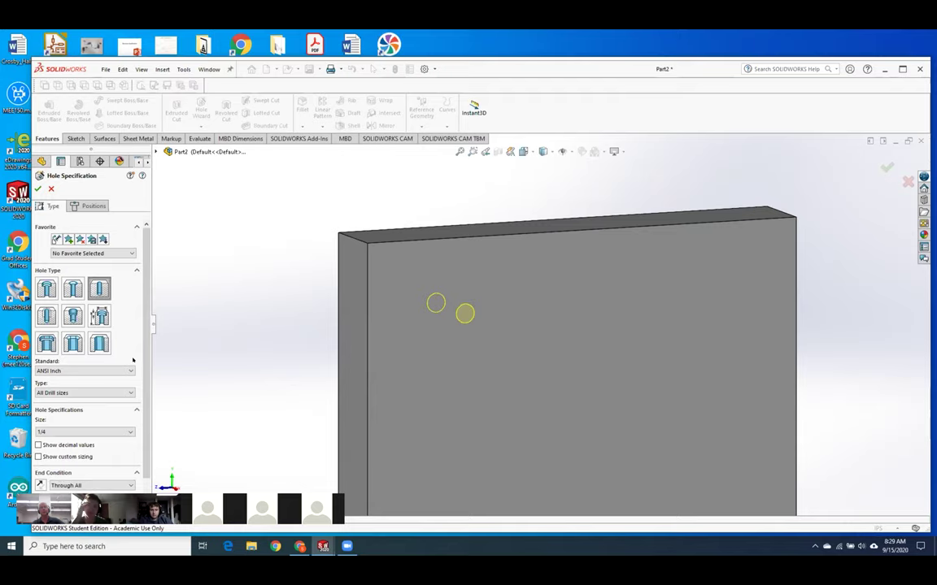
{"action": "scroll", "coordinate": [132, 360], "scroll_direction": "down", "scroll_amount": 1}
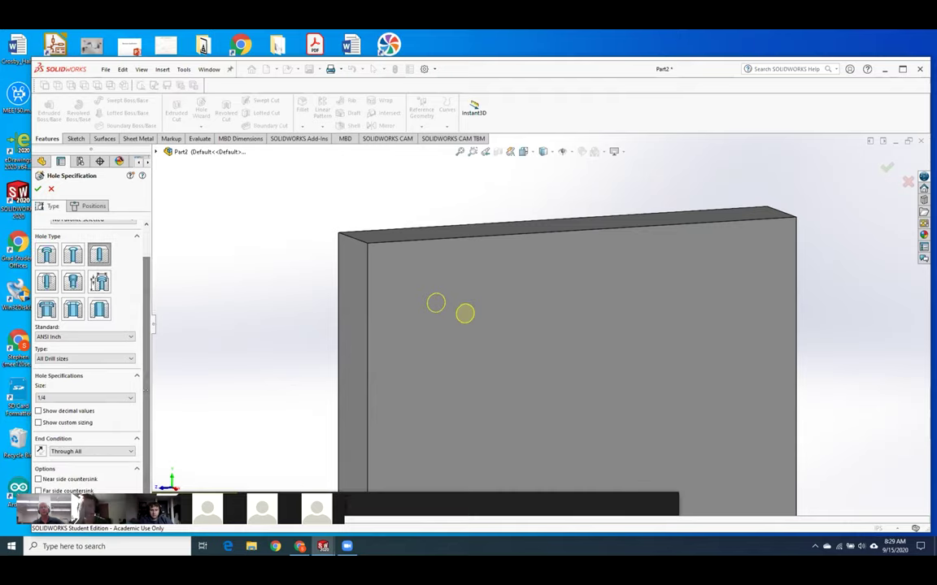
{"action": "left_click", "coordinate": [38, 188]}
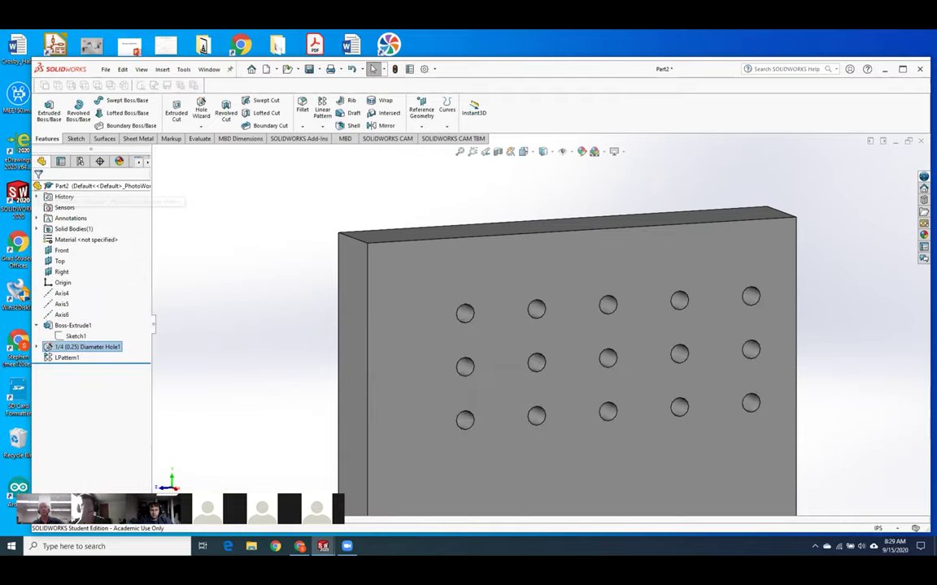
{"action": "left_click", "coordinate": [208, 303]}
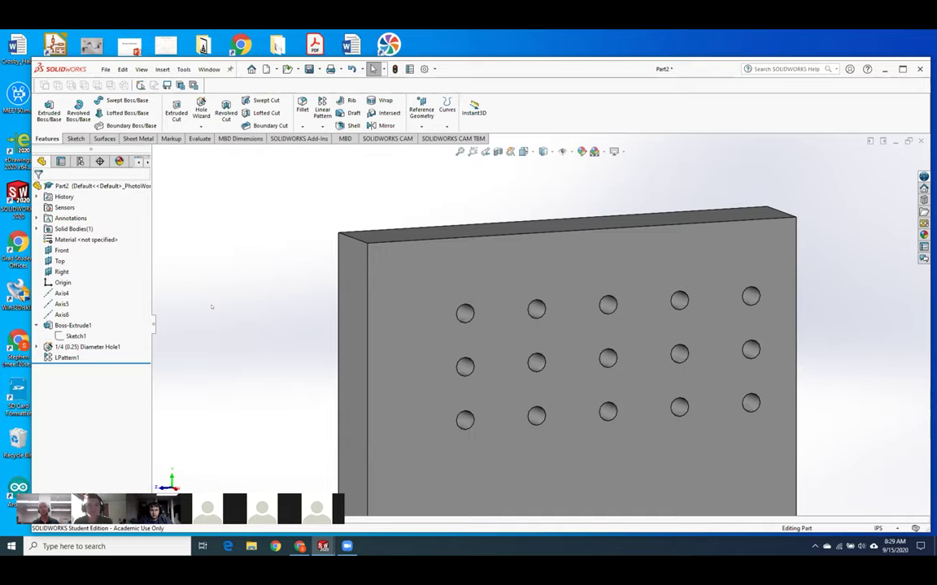
{"action": "middle_click_drag", "start_coordinate": [498, 354], "coordinate": [543, 320]}
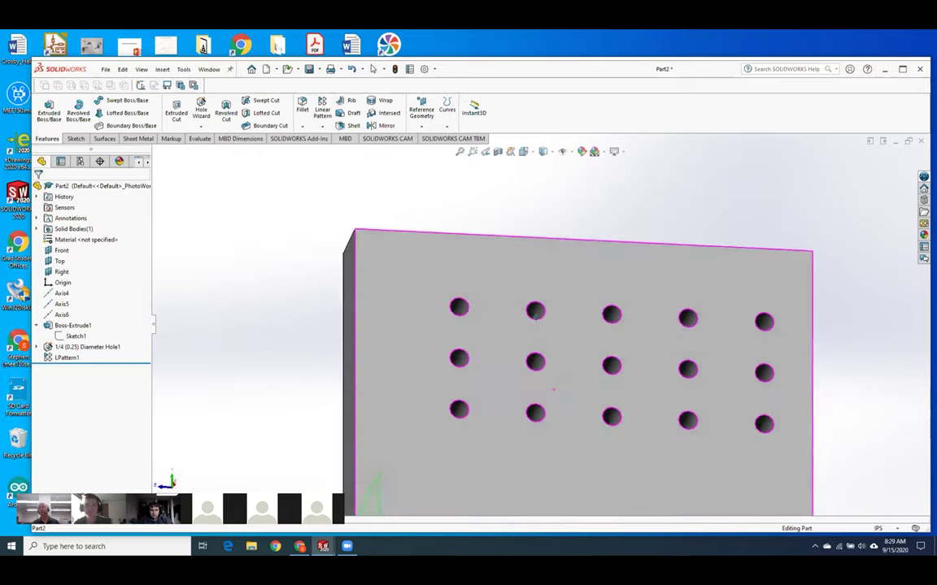
{"action": "scroll", "coordinate": [536, 340], "scroll_direction": "down", "scroll_amount": 5}
{"action": "scroll", "coordinate": [535, 294], "scroll_direction": "down", "scroll_amount": 1}
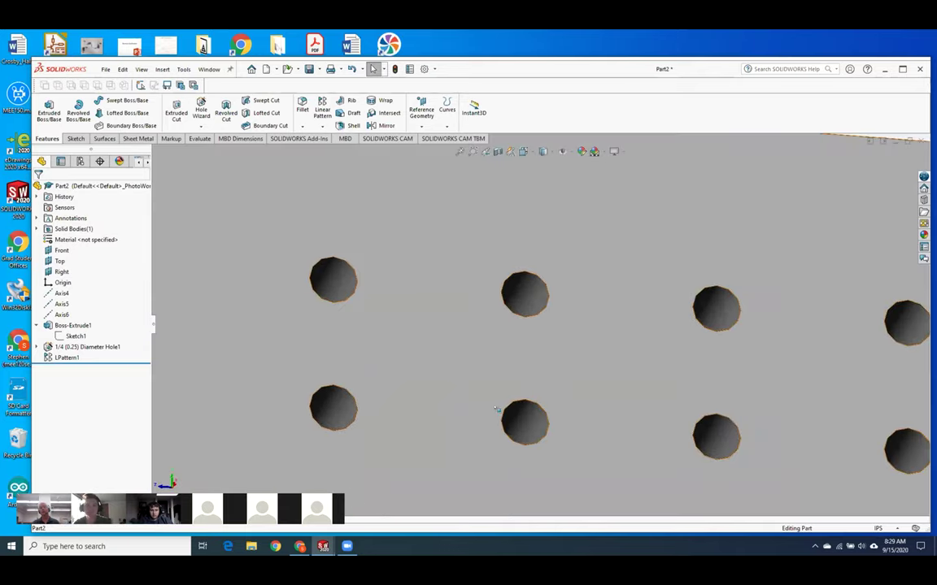
{"action": "scroll", "coordinate": [499, 409], "scroll_direction": "up", "scroll_amount": 5}
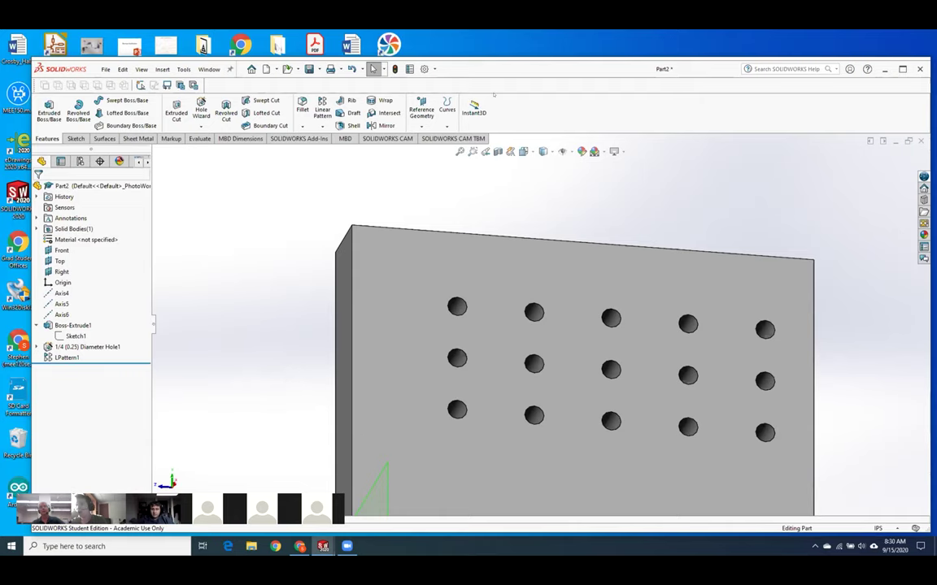
Step: Switch to the MEE_120_Lesson_5 slides in the browser and go through the patterning slides up to the "Suppressing" title slide
{"action": "double_click", "coordinate": [494, 68]}
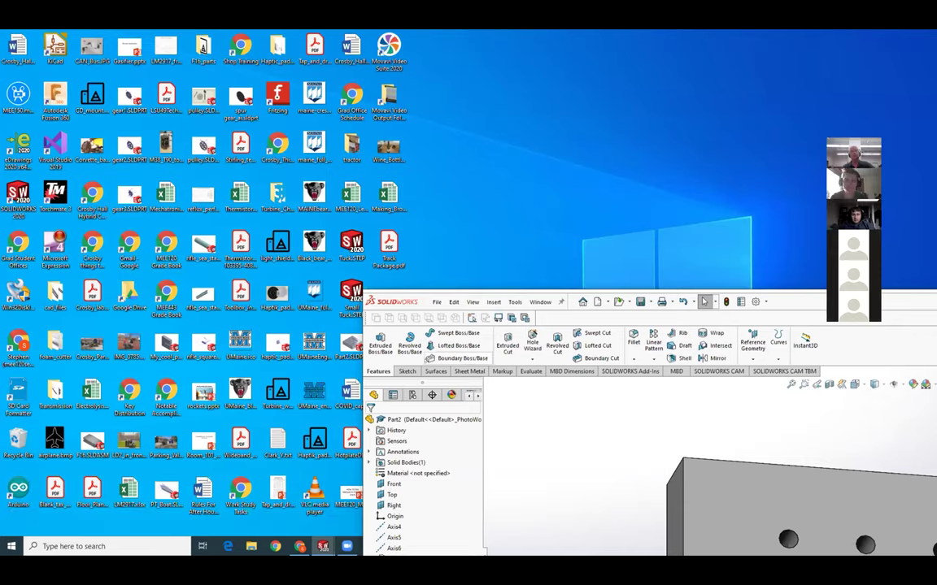
{"action": "key", "text": "alt+Tab"}
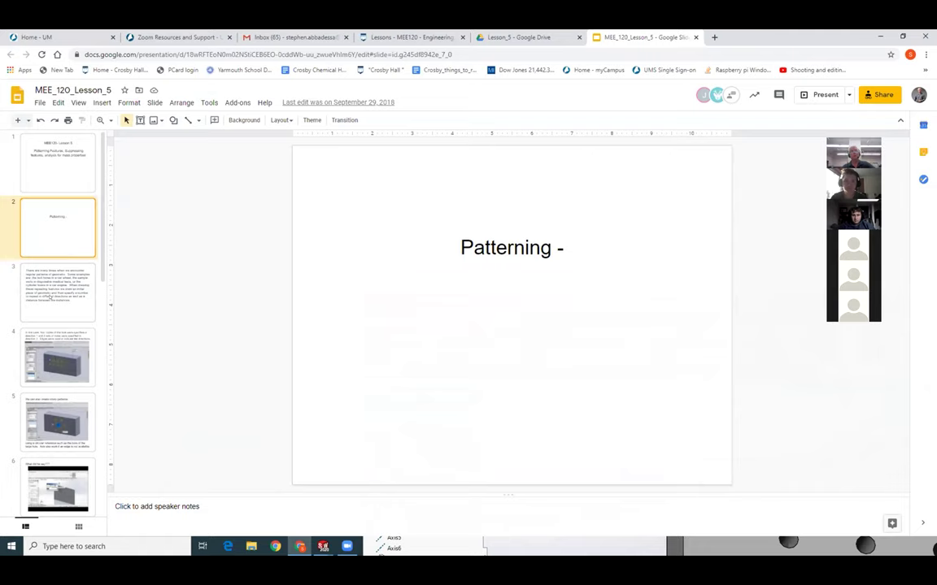
{"action": "left_click", "coordinate": [51, 297]}
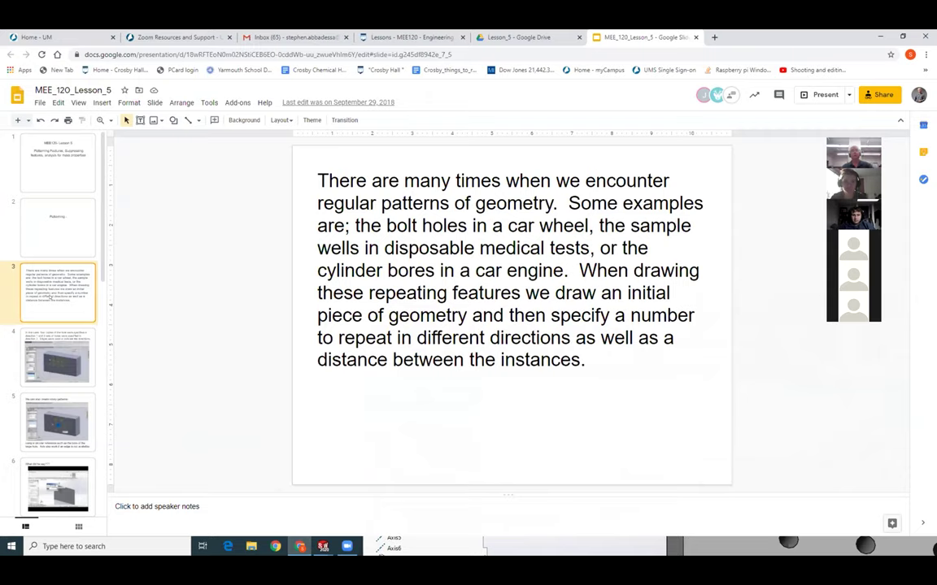
{"action": "key", "text": "Down"}
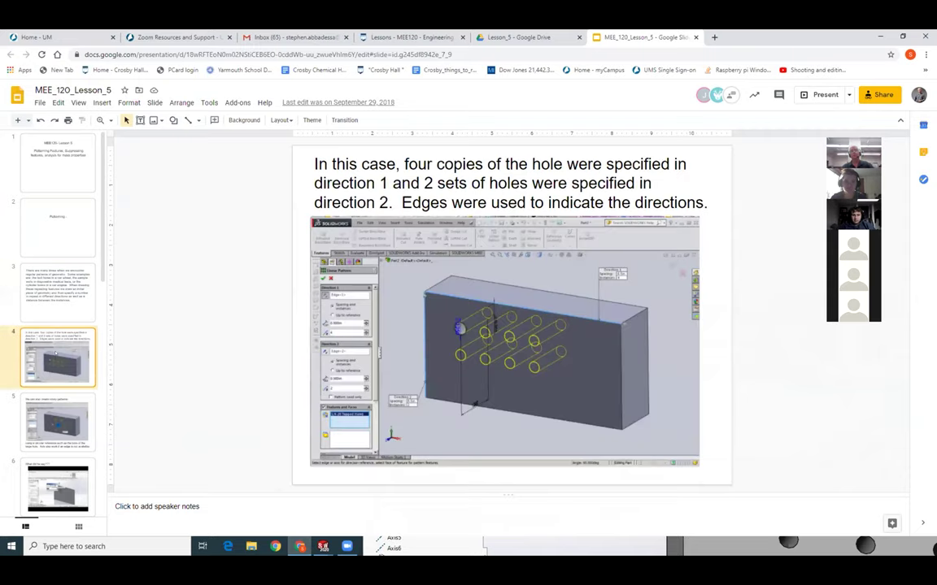
{"action": "key", "text": "Down"}
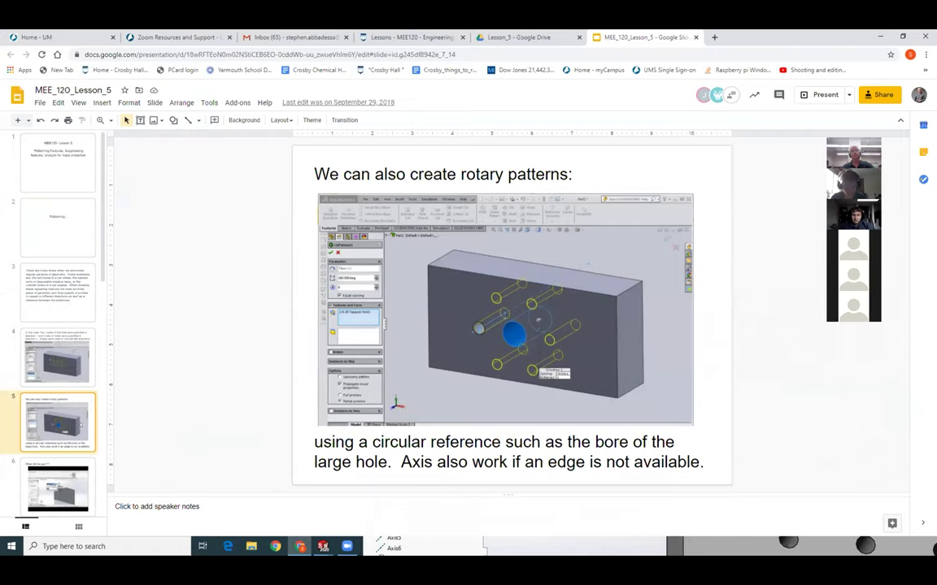
{"action": "scroll", "coordinate": [57, 326], "scroll_direction": "down", "scroll_amount": 1}
{"action": "key", "text": "Down"}
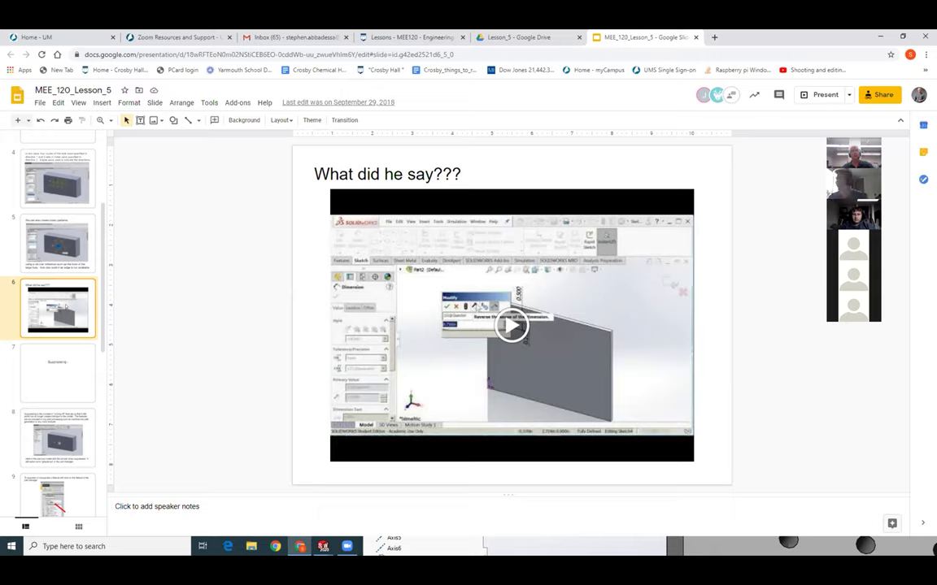
{"action": "left_click", "coordinate": [72, 378]}
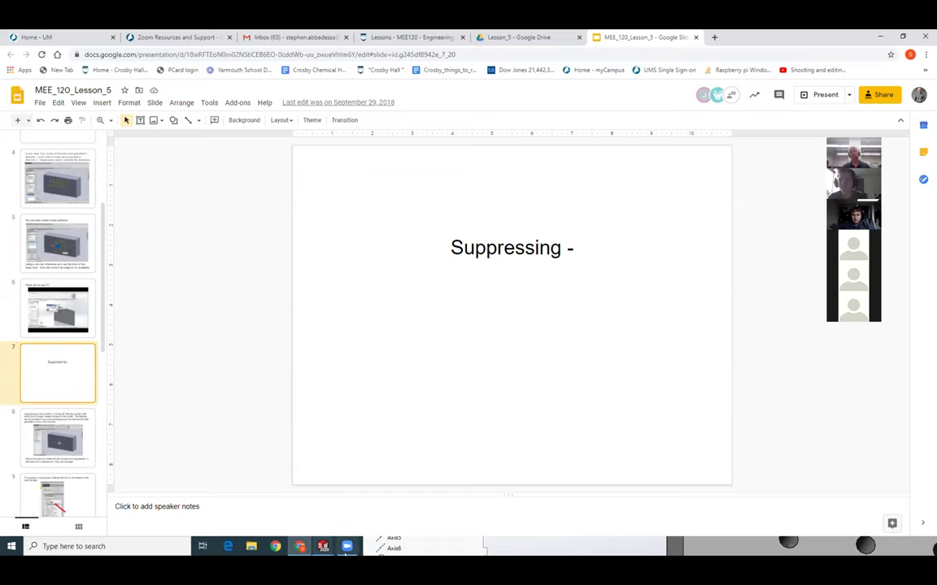
Step: Switch back to SOLIDWORKS with its window moved fully into view, and suppress the linear pattern and the 1/4 diameter hole
{"action": "left_click", "coordinate": [494, 548]}
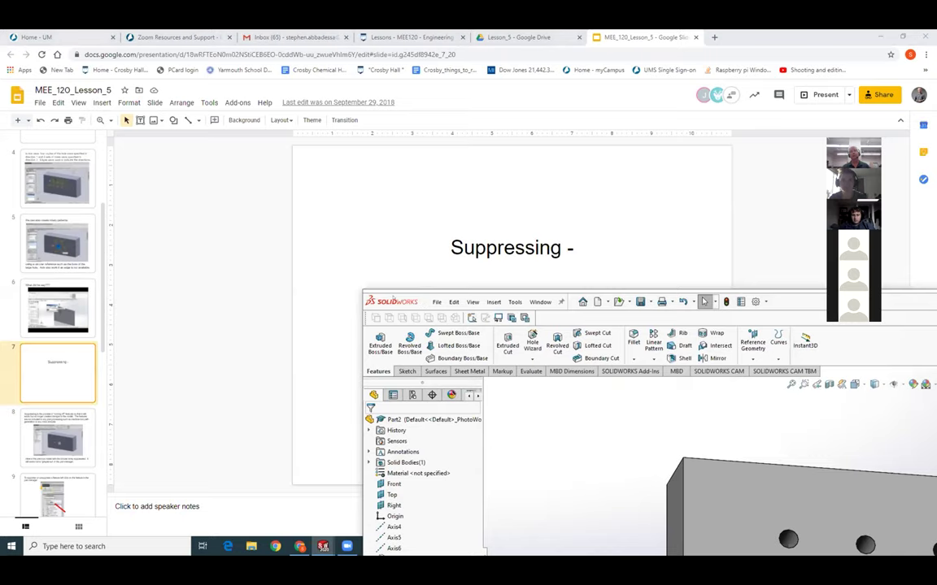
{"action": "left_click_drag", "start_coordinate": [569, 296], "coordinate": [319, 42]}
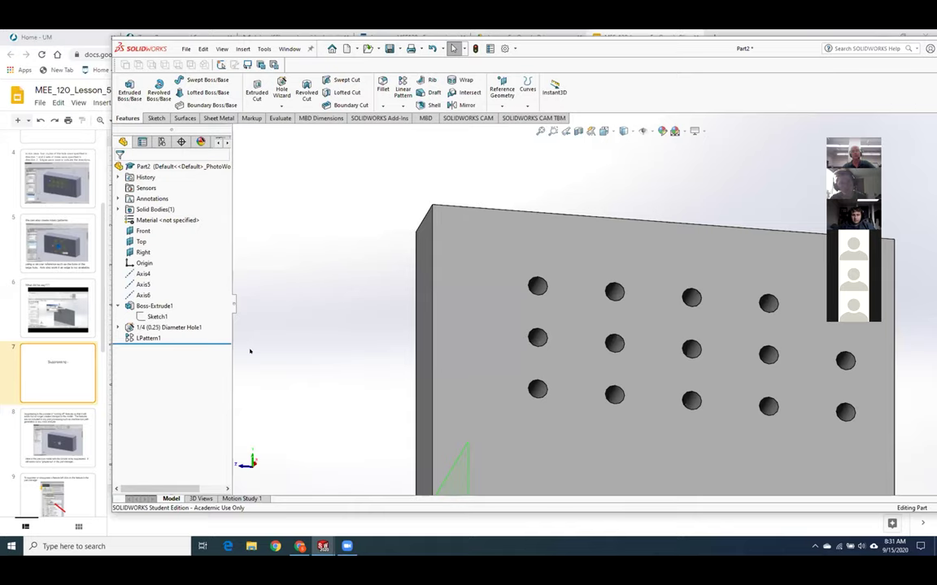
{"action": "mouse_move", "coordinate": [151, 338]}
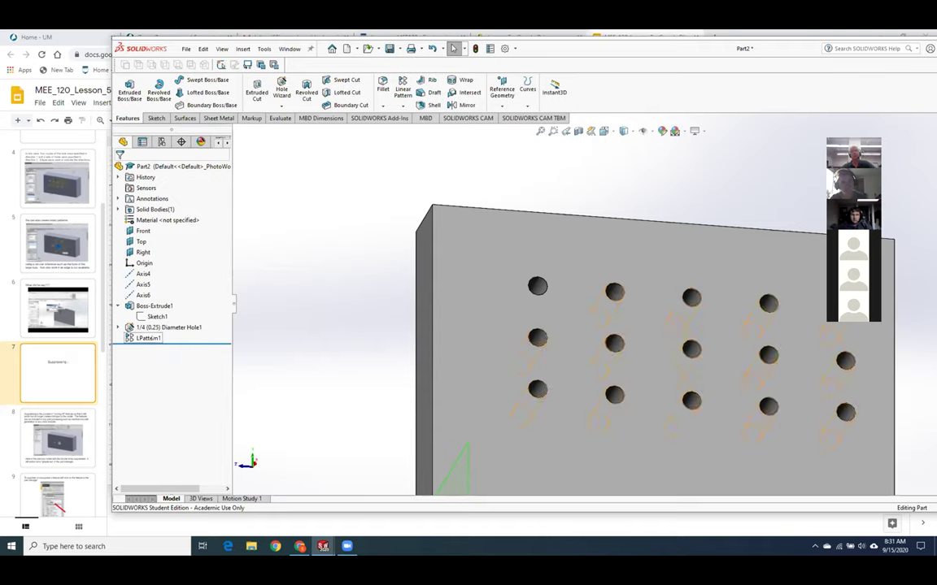
{"action": "right_click", "coordinate": [150, 339]}
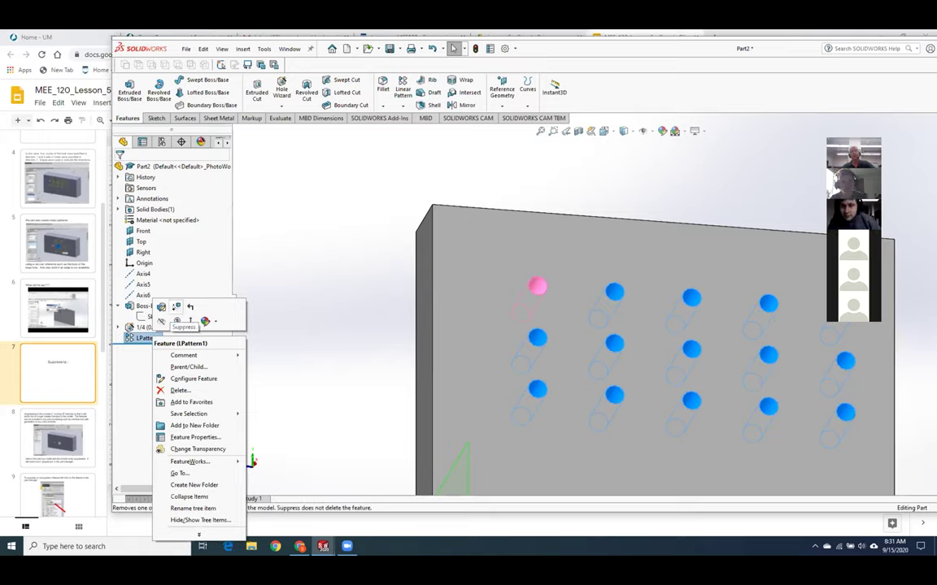
{"action": "left_click", "coordinate": [177, 308]}
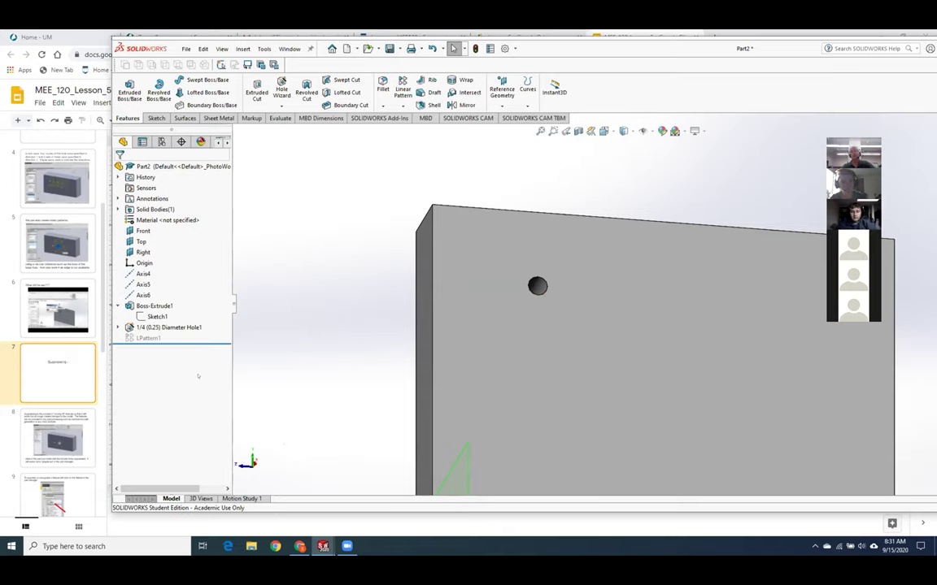
{"action": "right_click", "coordinate": [175, 327]}
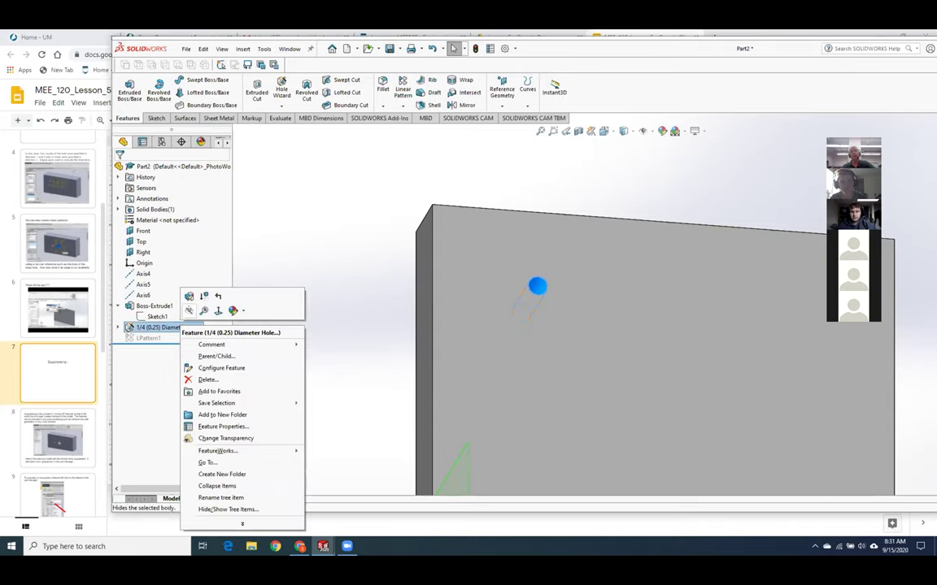
{"action": "left_click", "coordinate": [214, 300]}
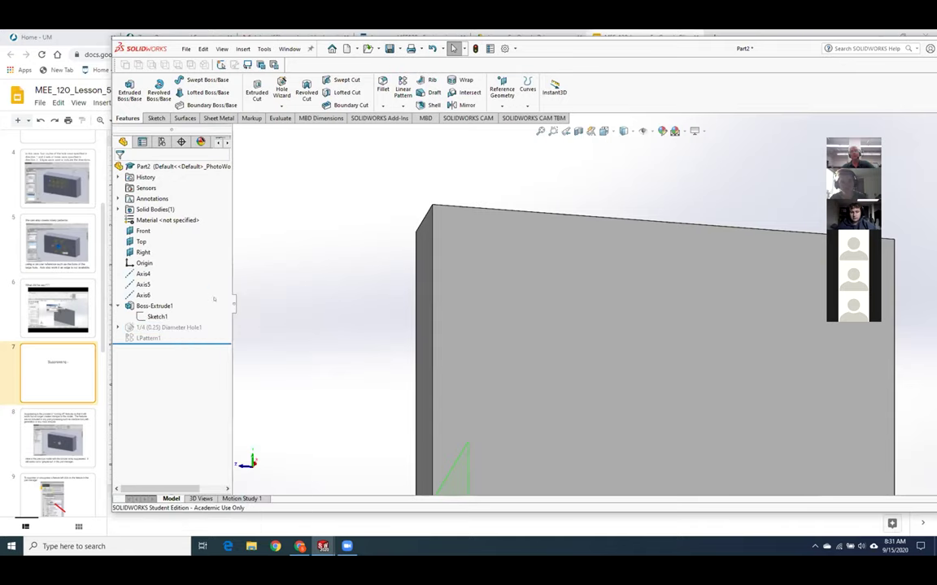
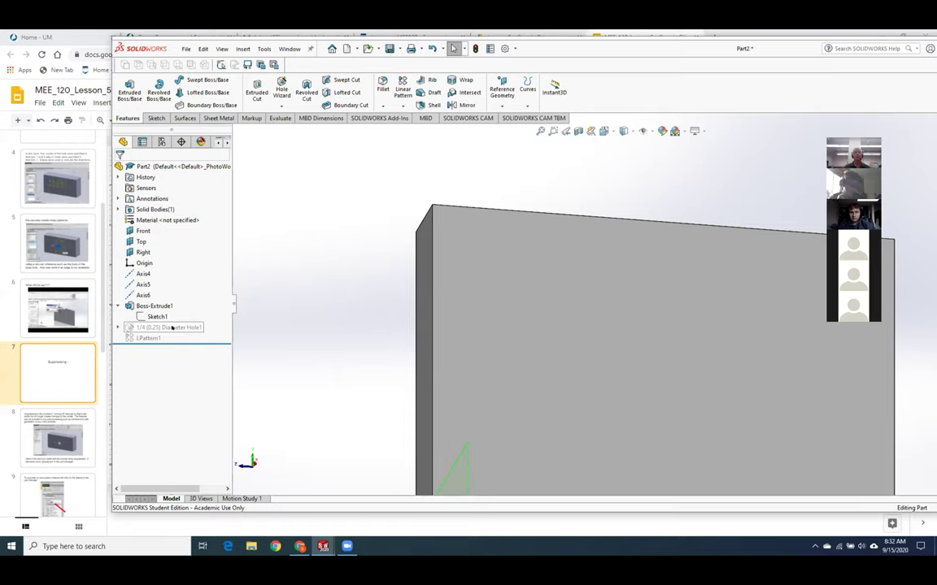
Step: Unsuppress the 1/4 diameter hole and the linear pattern
{"action": "right_click", "coordinate": [171, 327]}
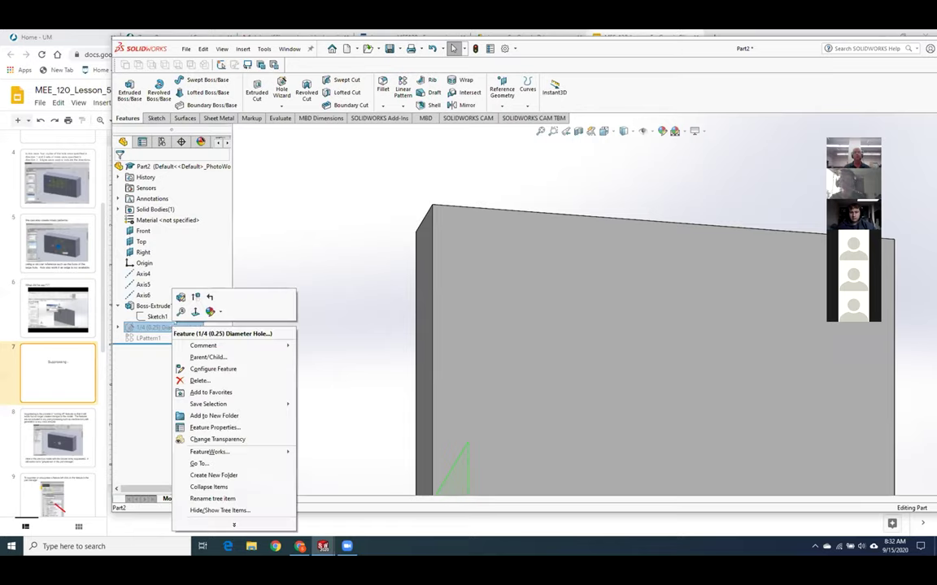
{"action": "left_click", "coordinate": [195, 296]}
{"action": "right_click", "coordinate": [145, 338]}
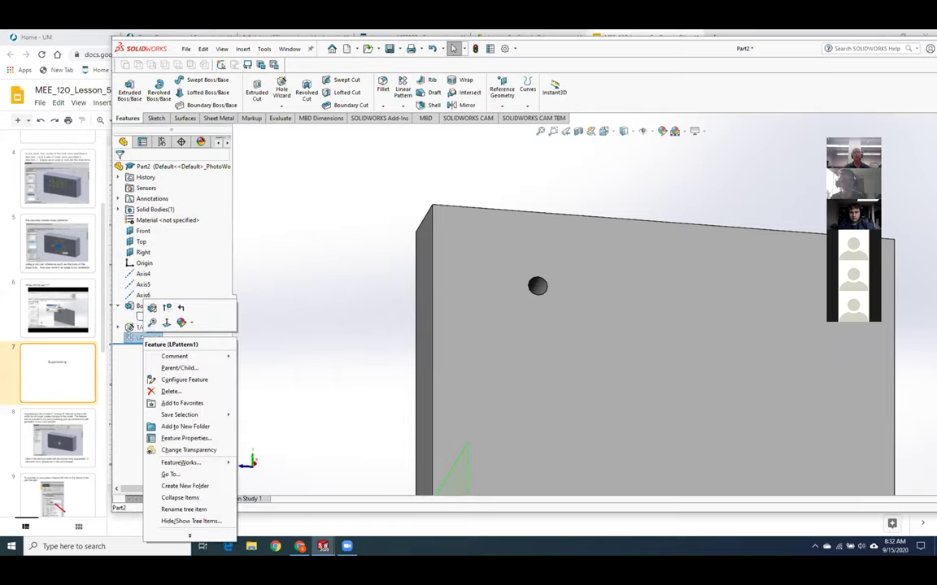
{"action": "left_click", "coordinate": [166, 307]}
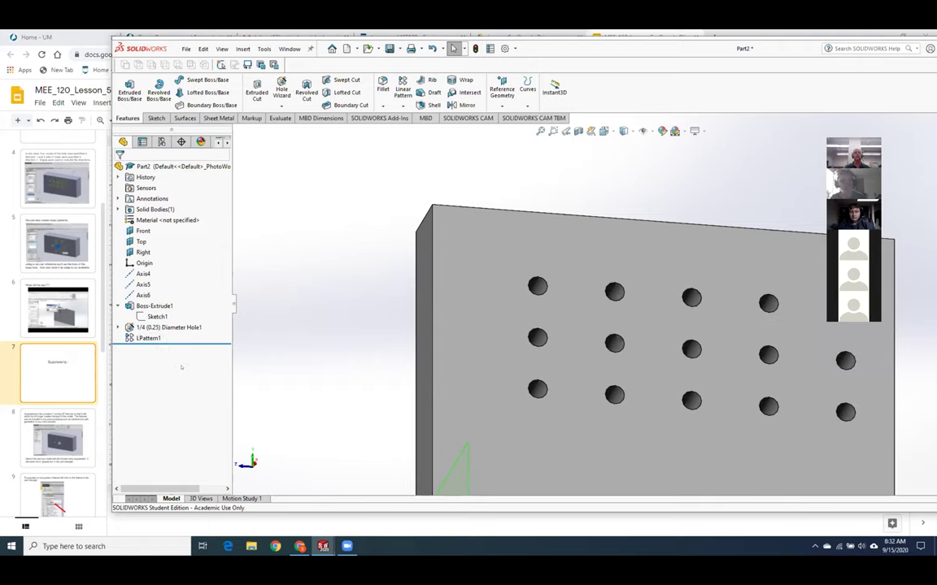
Step: Roll the part back to before the 1/4 diameter hole, and roll it forward one feature at a time past the linear pattern
{"action": "scroll", "coordinate": [618, 300], "scroll_direction": "up", "scroll_amount": 2}
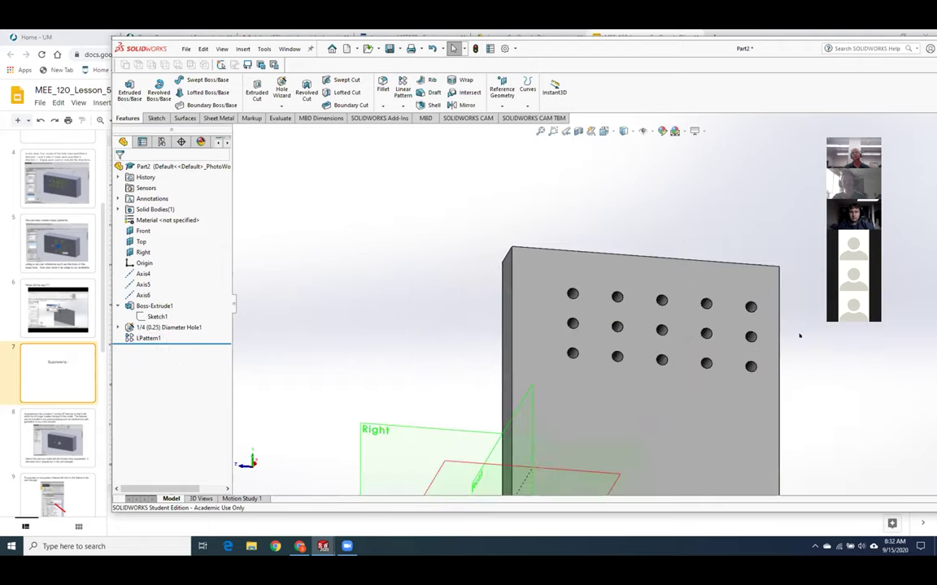
{"action": "scroll", "coordinate": [618, 297], "scroll_direction": "up", "scroll_amount": 2}
{"action": "scroll", "coordinate": [784, 321], "scroll_direction": "down", "scroll_amount": 3}
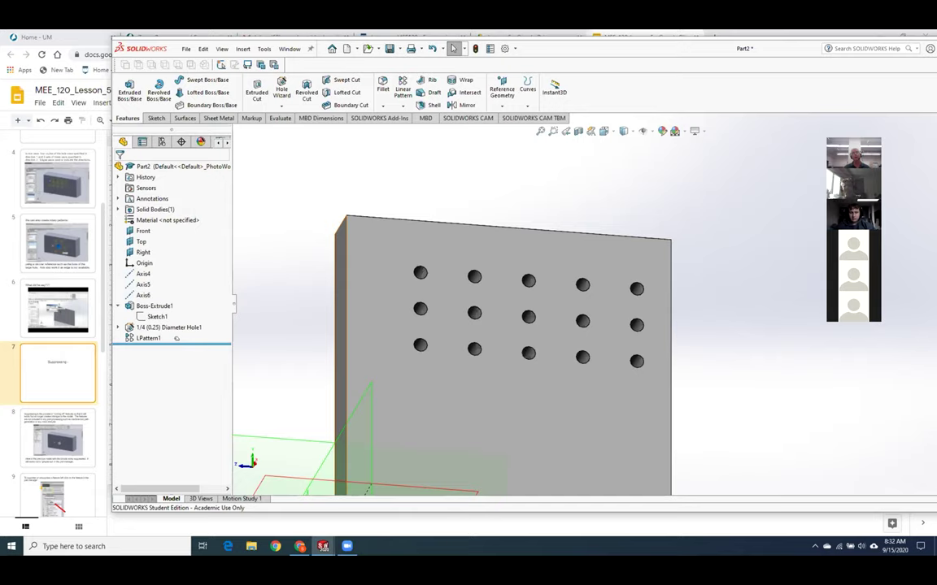
{"action": "left_click_drag", "start_coordinate": [177, 340], "coordinate": [177, 320]}
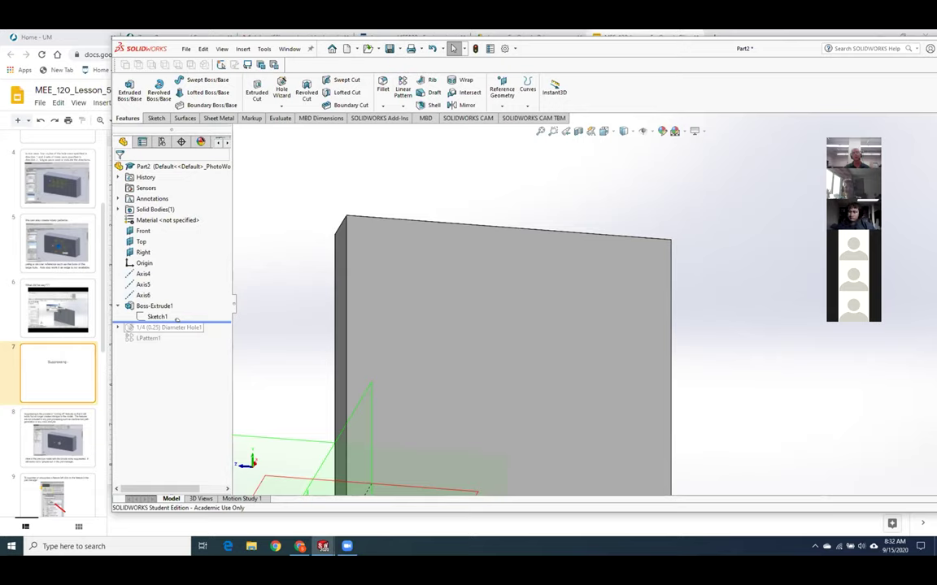
{"action": "left_click_drag", "start_coordinate": [178, 322], "coordinate": [184, 328]}
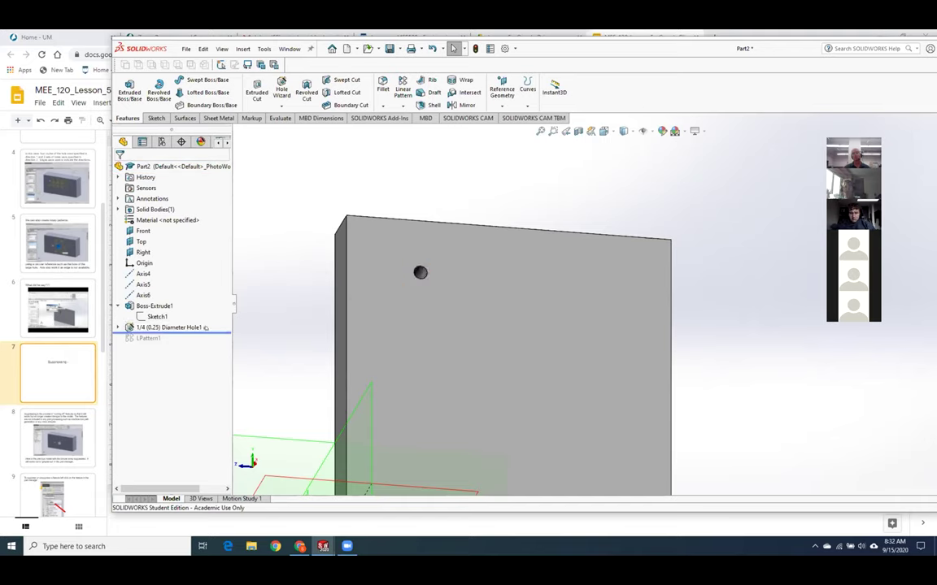
{"action": "left_click_drag", "start_coordinate": [205, 331], "coordinate": [208, 342]}
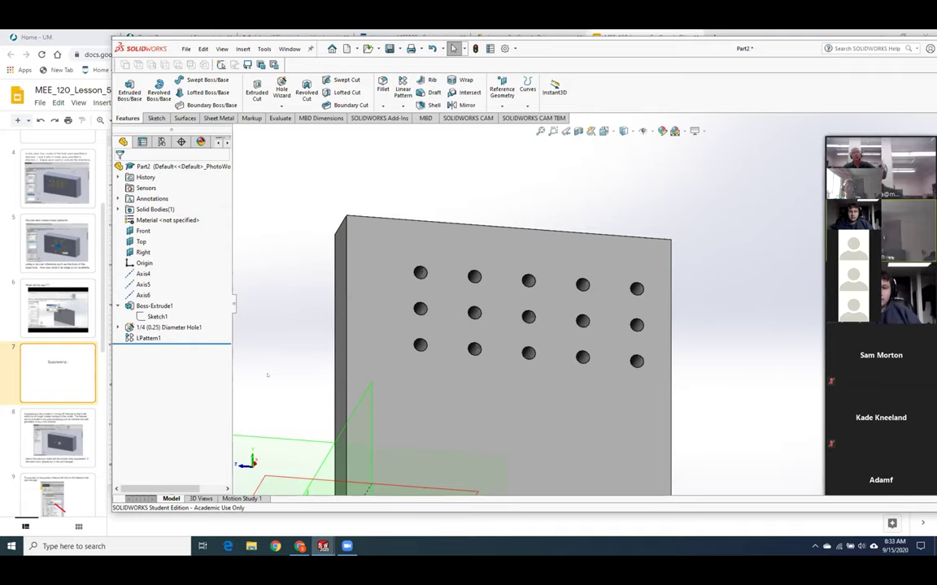
Step: Switch to the lesson slides in the browser and show slide 8, which explains suppressing features
{"action": "left_click", "coordinate": [71, 384]}
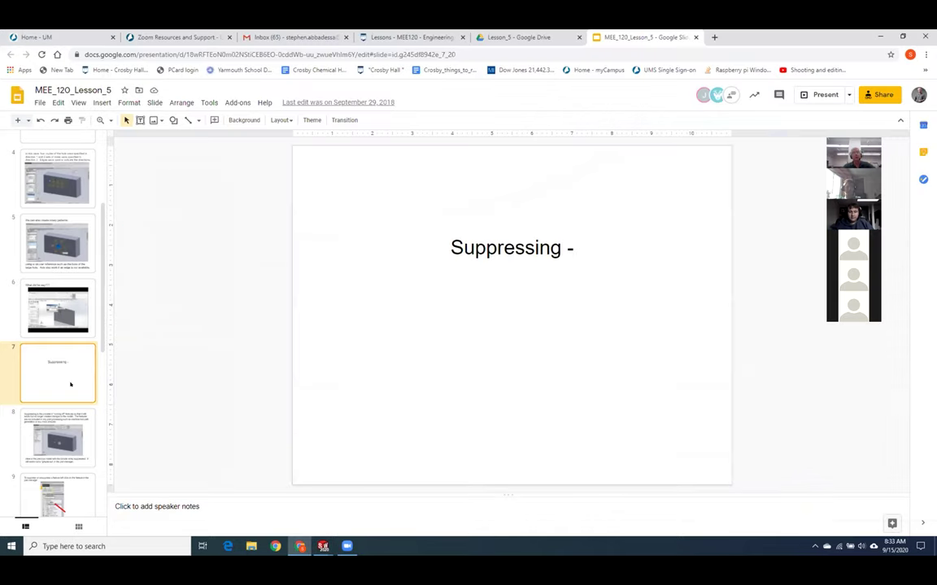
{"action": "left_click", "coordinate": [66, 425]}
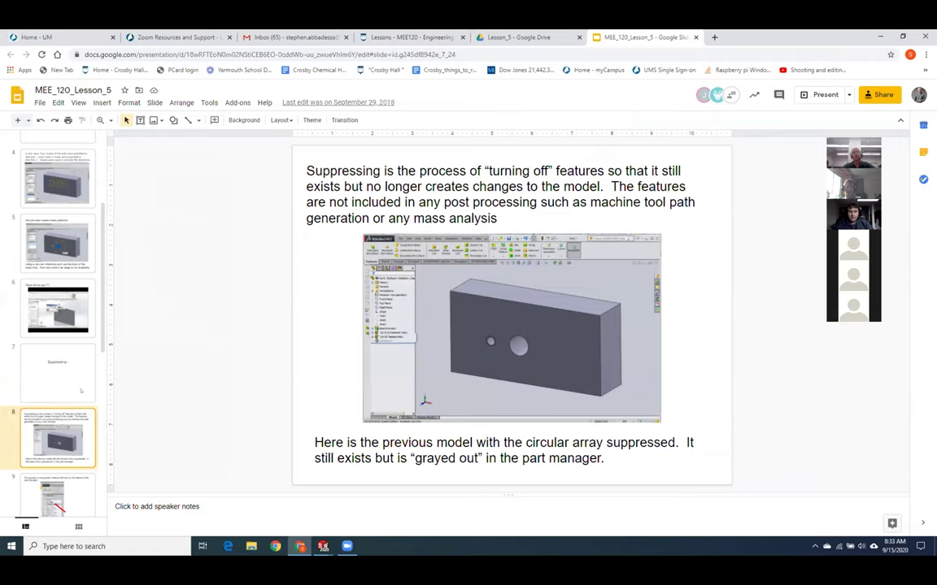
Step: Step through the remaining suppression slides 9 to 11 and show slide 12, the Measuring title slide
{"action": "scroll", "coordinate": [73, 325], "scroll_direction": "down", "scroll_amount": 3}
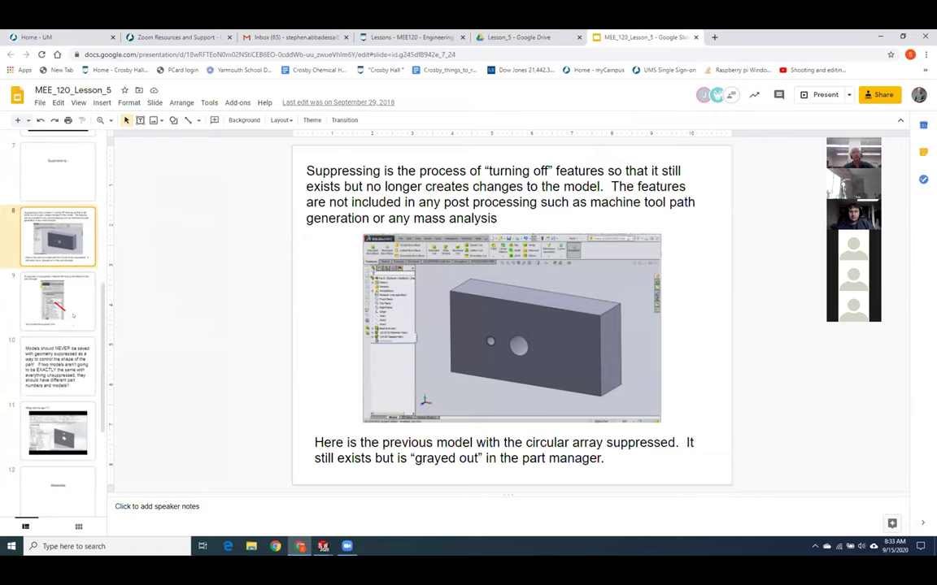
{"action": "left_click", "coordinate": [73, 325]}
{"action": "left_click", "coordinate": [73, 391]}
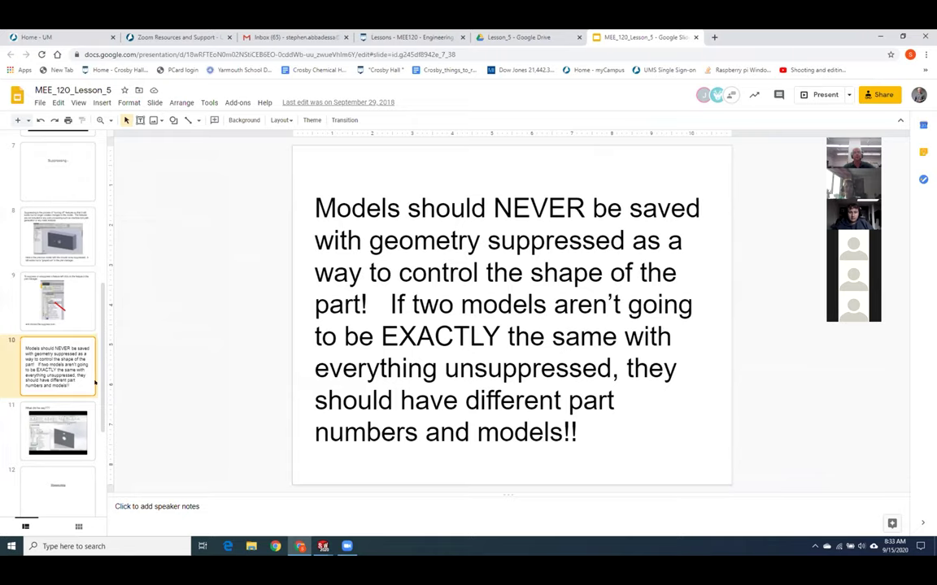
{"action": "scroll", "coordinate": [73, 316], "scroll_direction": "down", "scroll_amount": 3}
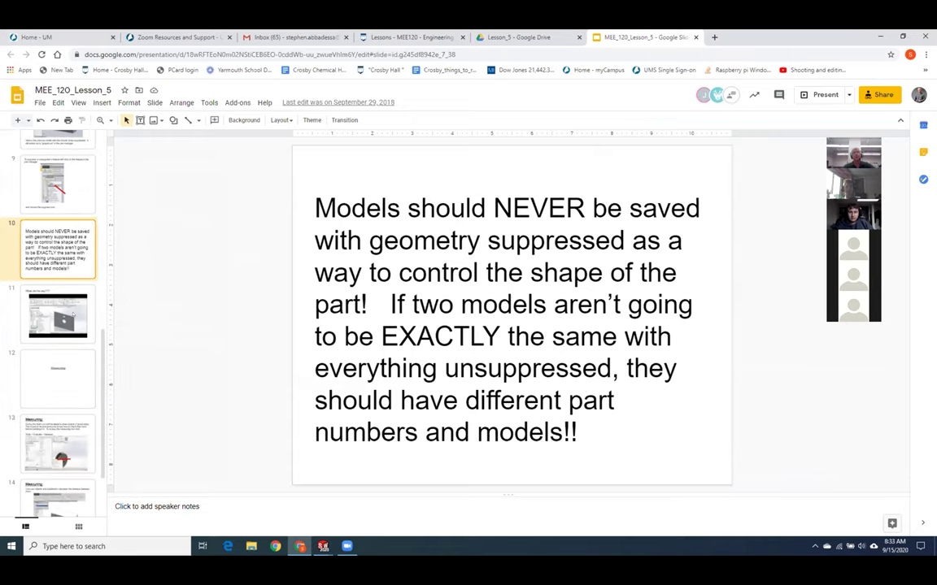
{"action": "left_click", "coordinate": [73, 315]}
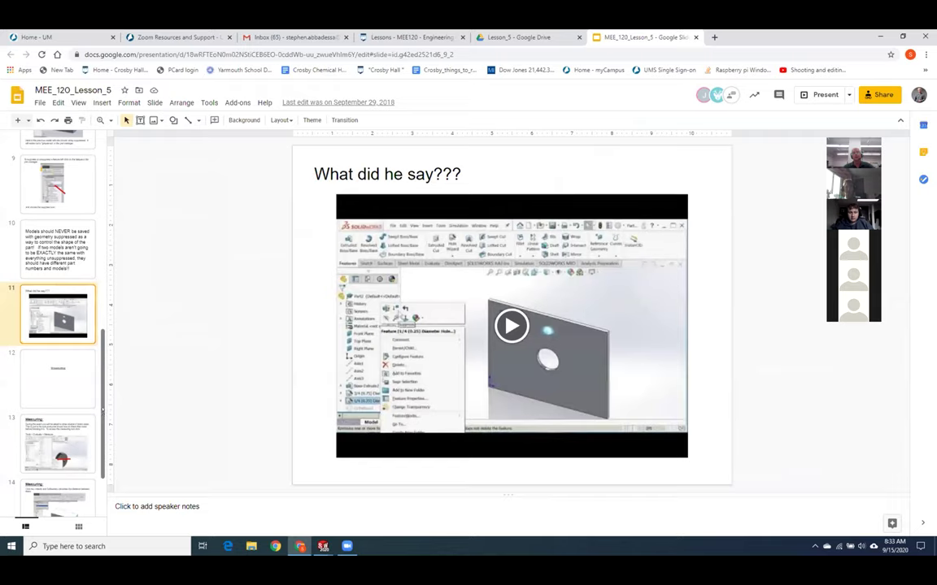
{"action": "left_click", "coordinate": [79, 400]}
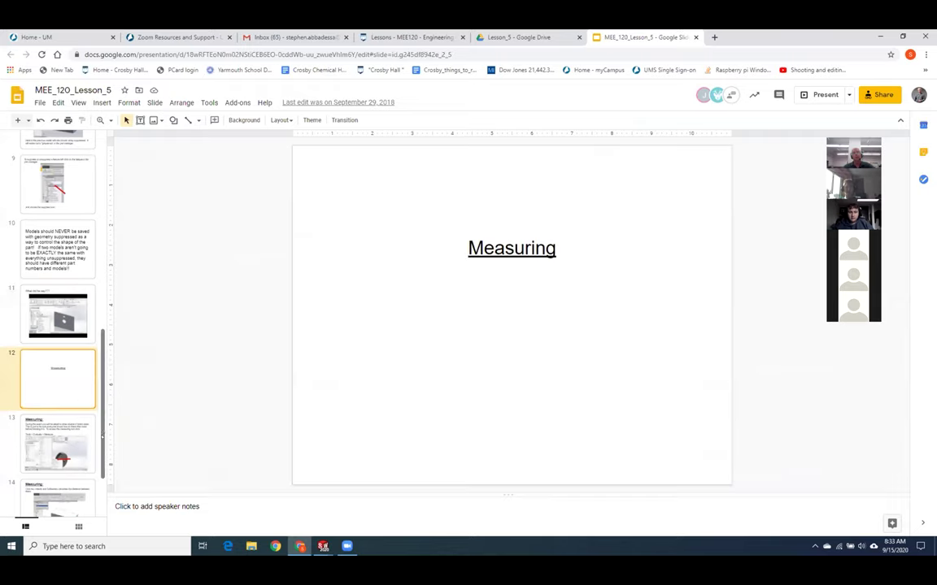
{"action": "scroll", "coordinate": [103, 436], "scroll_direction": "down", "scroll_amount": 2}
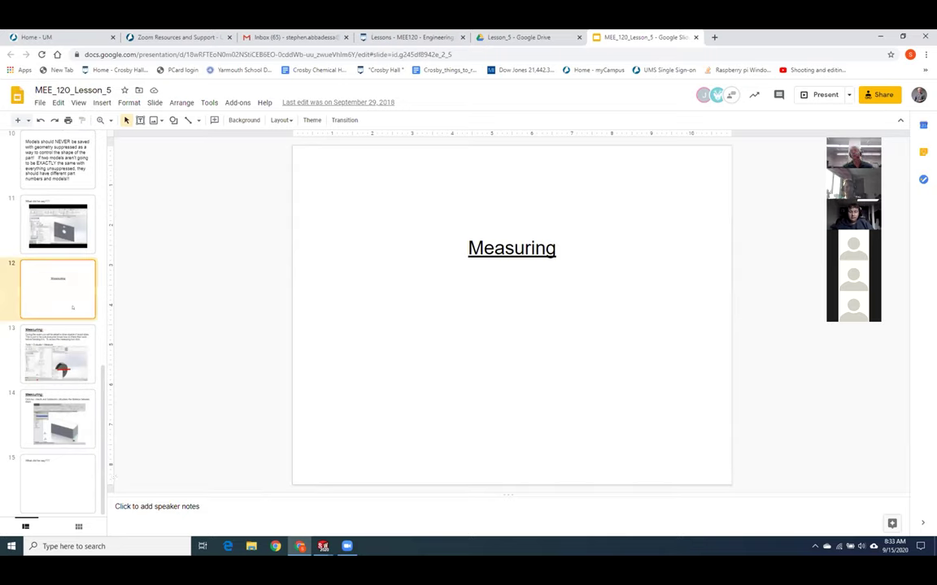
Step: Switch to the Part2 window in SOLIDWORKS and turn the block so its front hole face and top face both show
{"action": "left_click", "coordinate": [323, 547]}
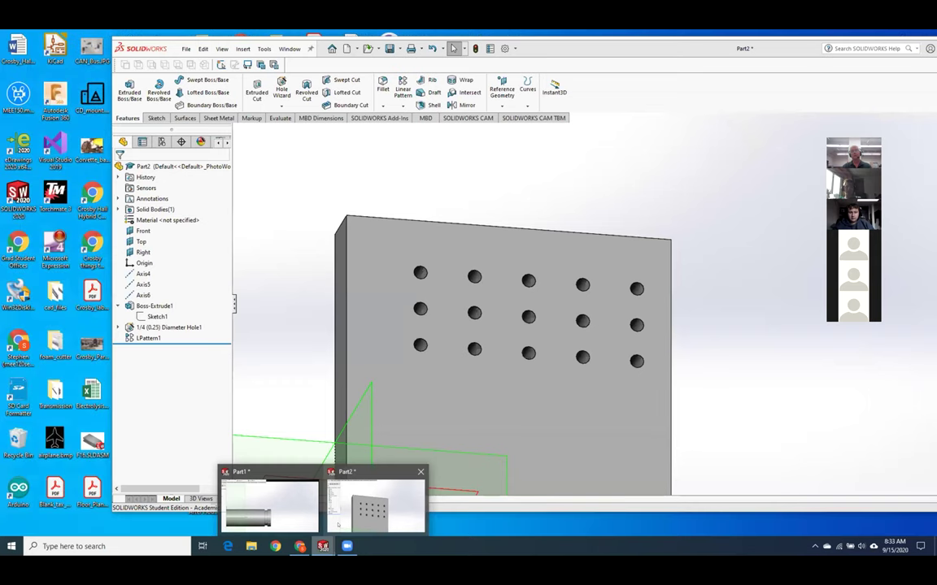
{"action": "mouse_move", "coordinate": [290, 509]}
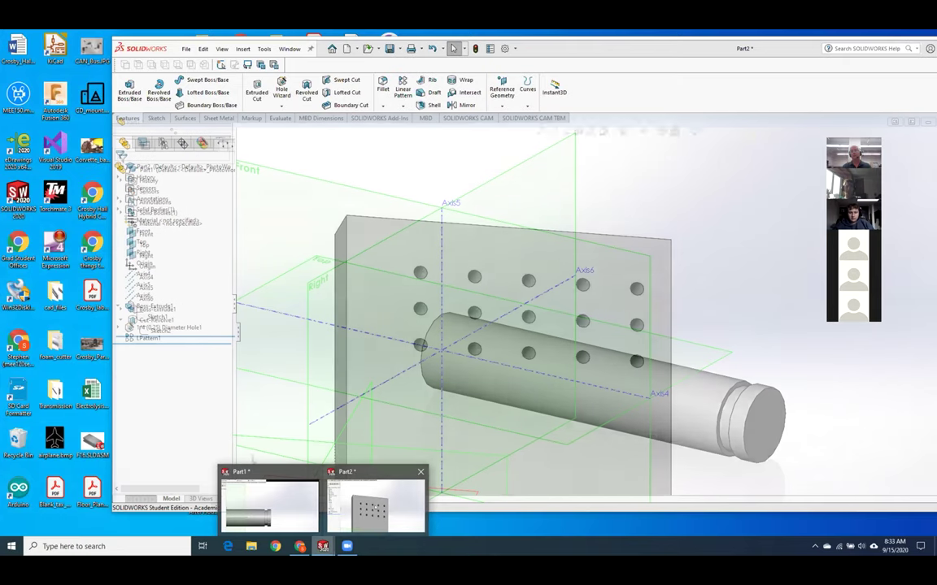
{"action": "left_click", "coordinate": [374, 505]}
{"action": "middle_click_drag", "start_coordinate": [407, 333], "coordinate": [656, 386]}
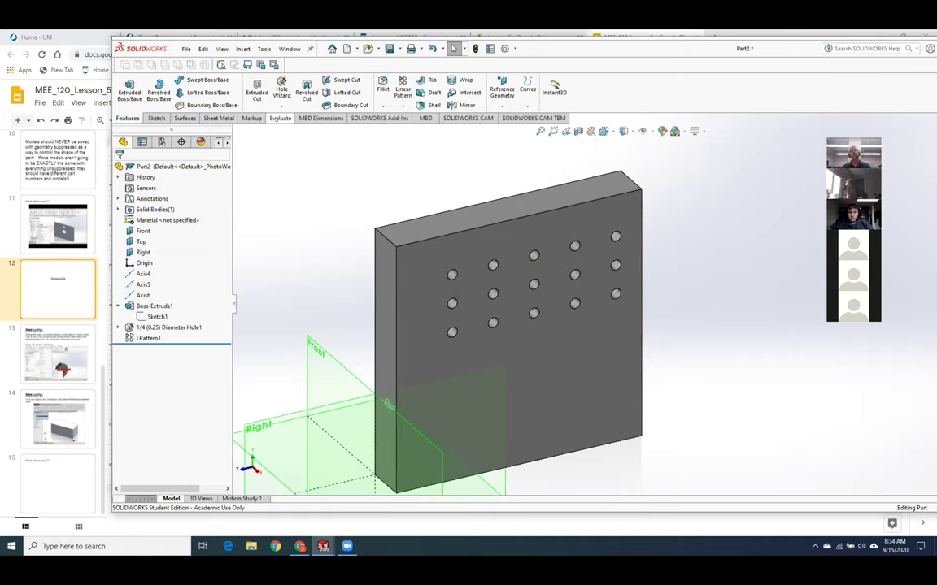
Step: With the Measure tool, measure a short top edge of the block and its distance to the opposite short top edge, and clear the selection
{"action": "left_click", "coordinate": [278, 118]}
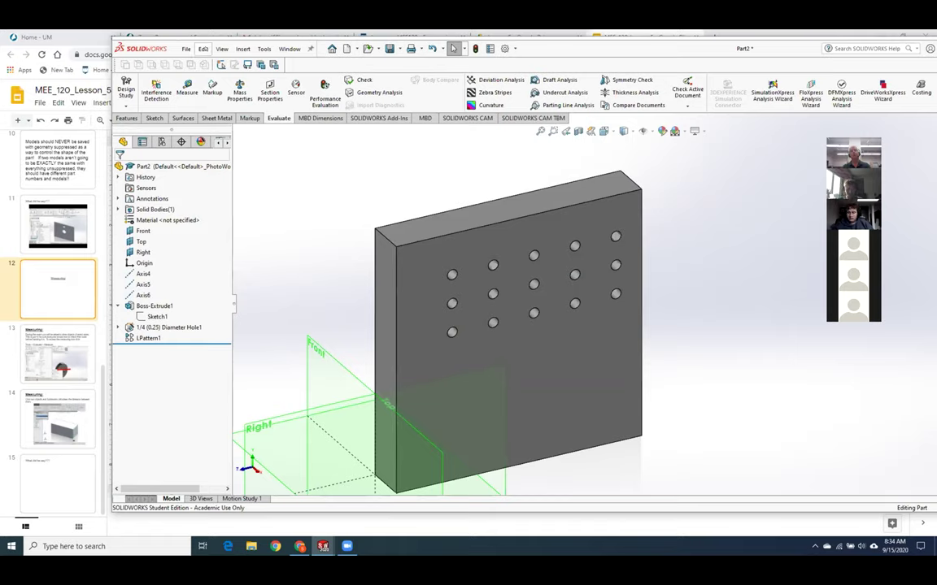
{"action": "left_click", "coordinate": [220, 49]}
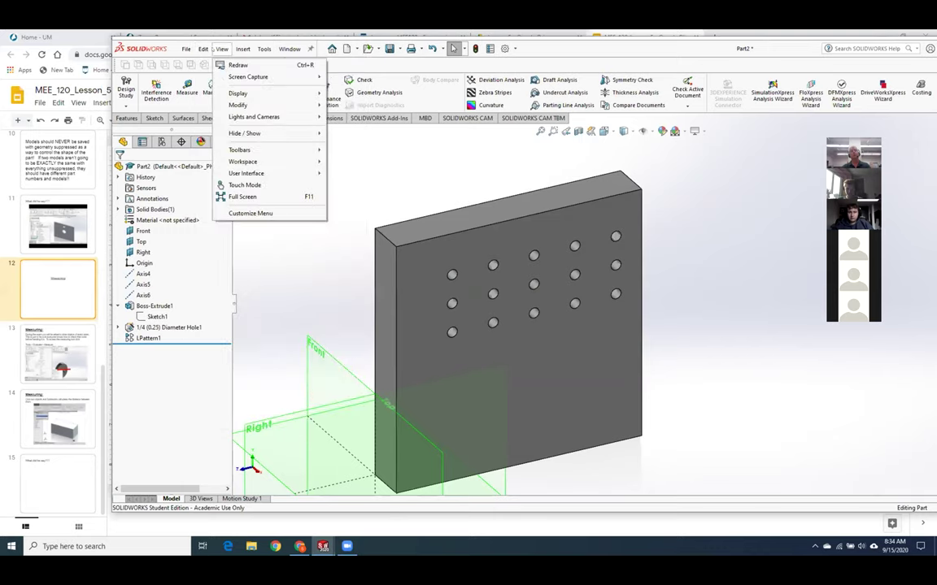
{"action": "mouse_move", "coordinate": [242, 48]}
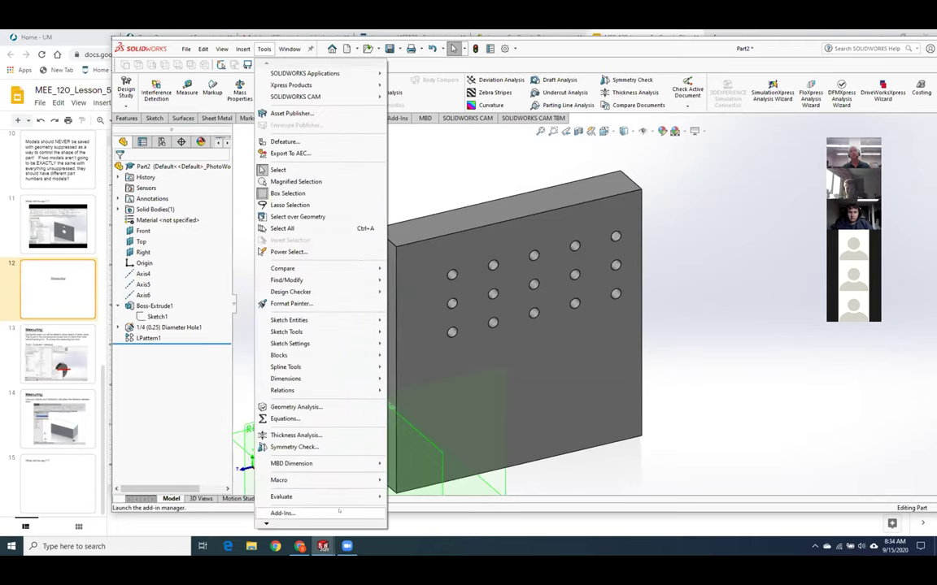
{"action": "mouse_move", "coordinate": [345, 498]}
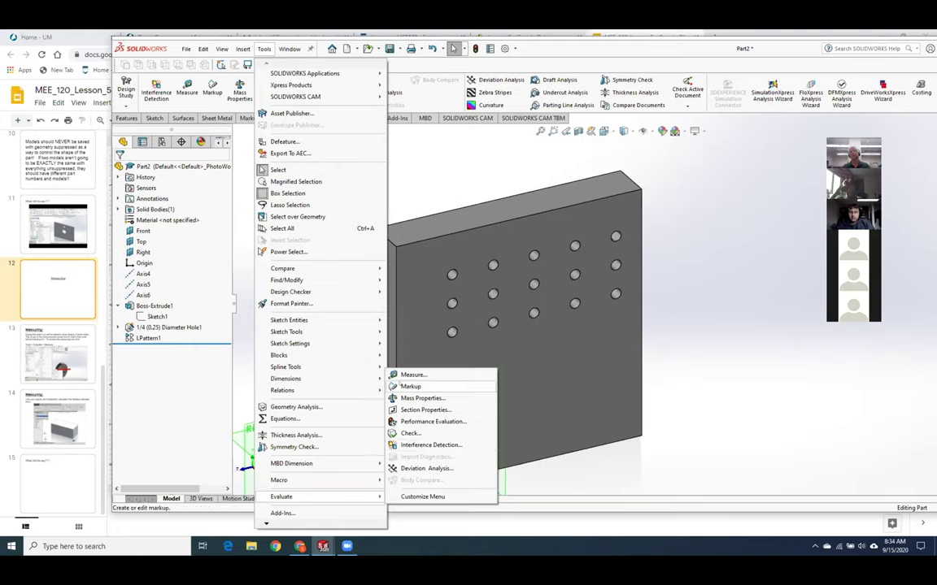
{"action": "left_click", "coordinate": [438, 375]}
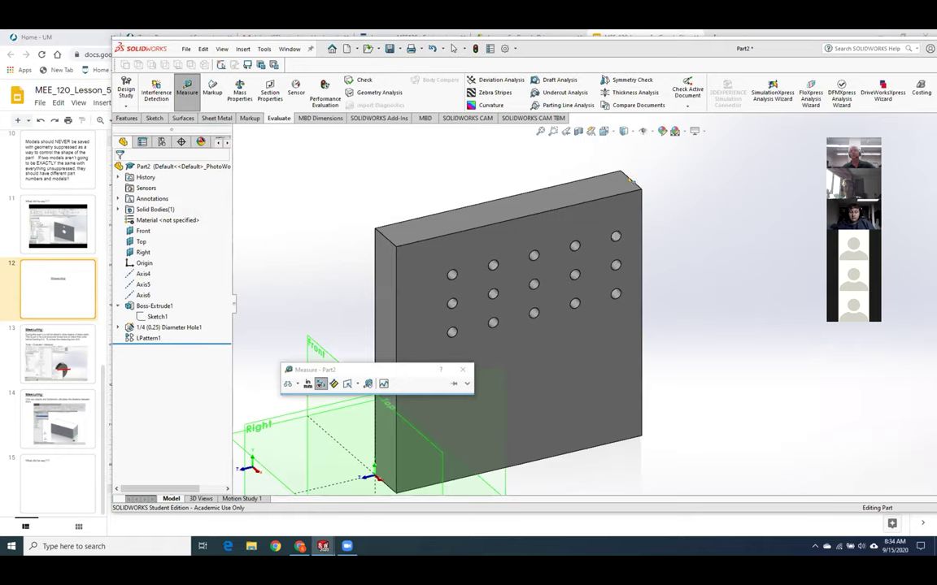
{"action": "left_click", "coordinate": [631, 180]}
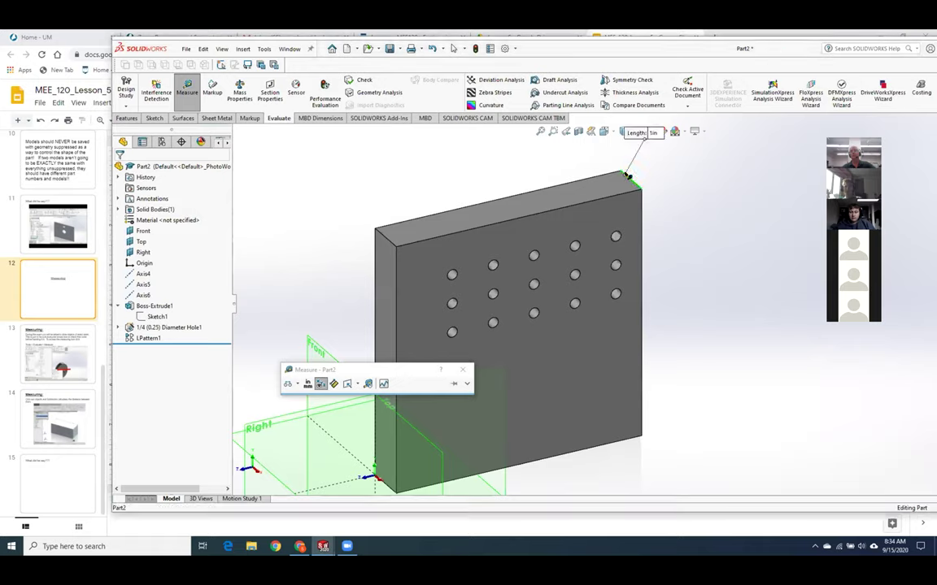
{"action": "left_click", "coordinate": [392, 242]}
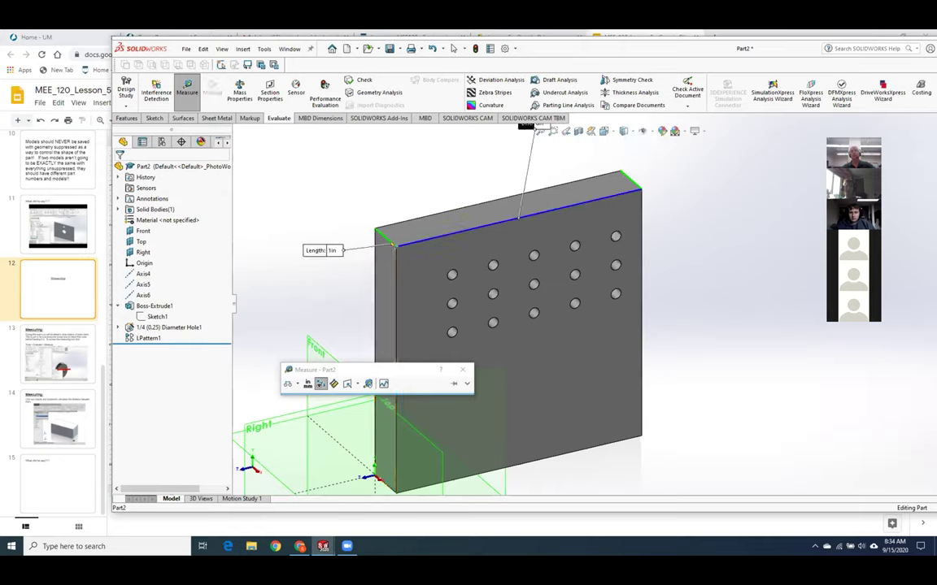
{"action": "scroll", "coordinate": [621, 285], "scroll_direction": "up", "scroll_amount": 3}
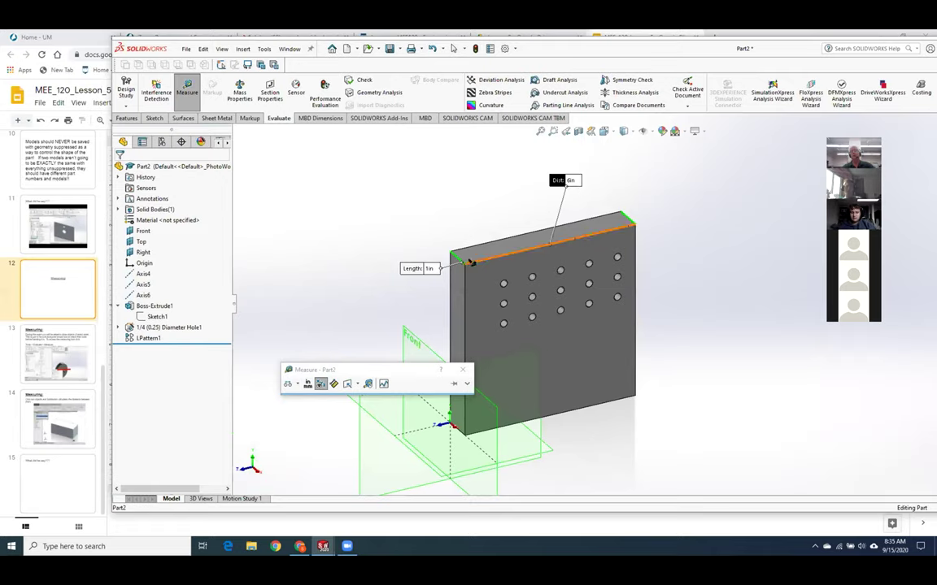
{"action": "scroll", "coordinate": [468, 253], "scroll_direction": "down", "scroll_amount": 2}
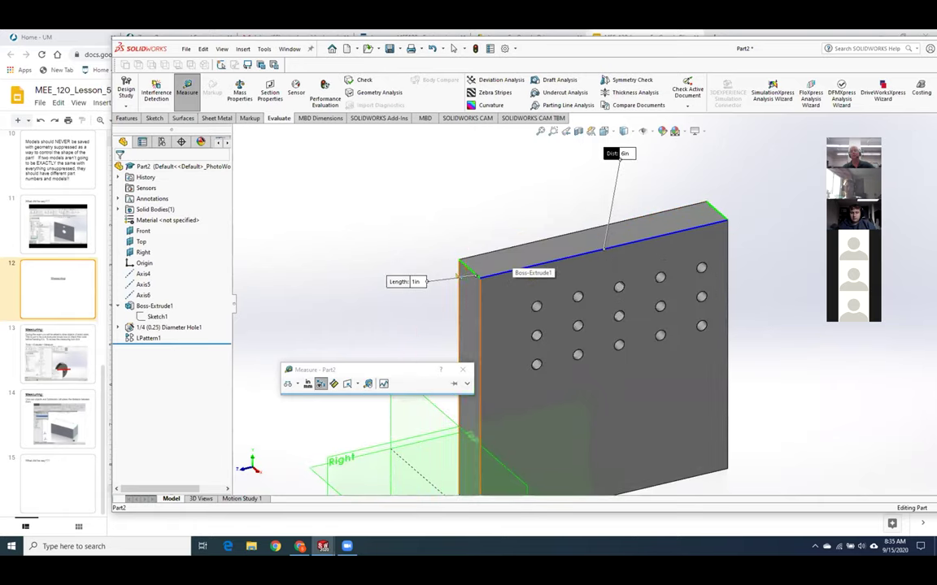
{"action": "left_click", "coordinate": [341, 230]}
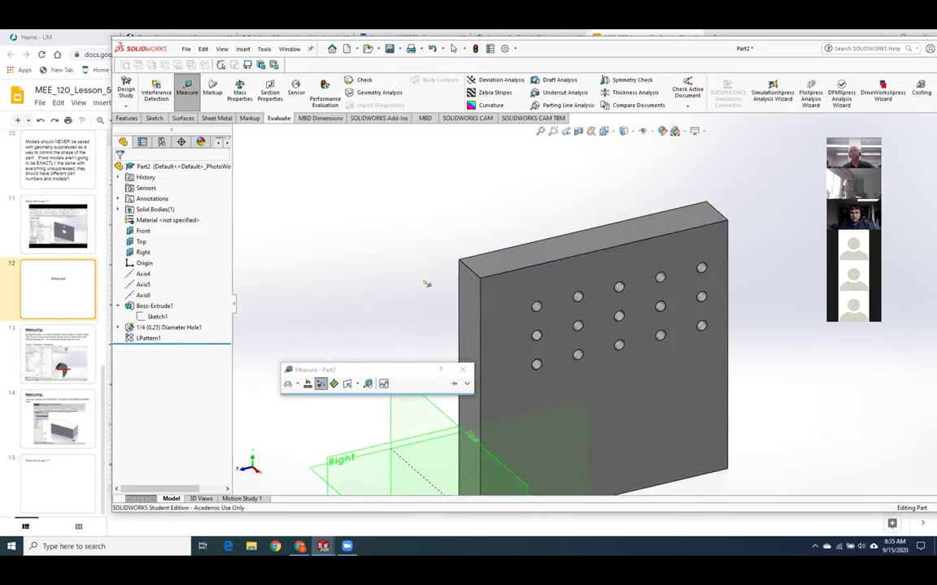
Step: Measure the diagonal distance between the back corner and the opposite front corner of the top face, and clear the selection
{"action": "left_click", "coordinate": [459, 260]}
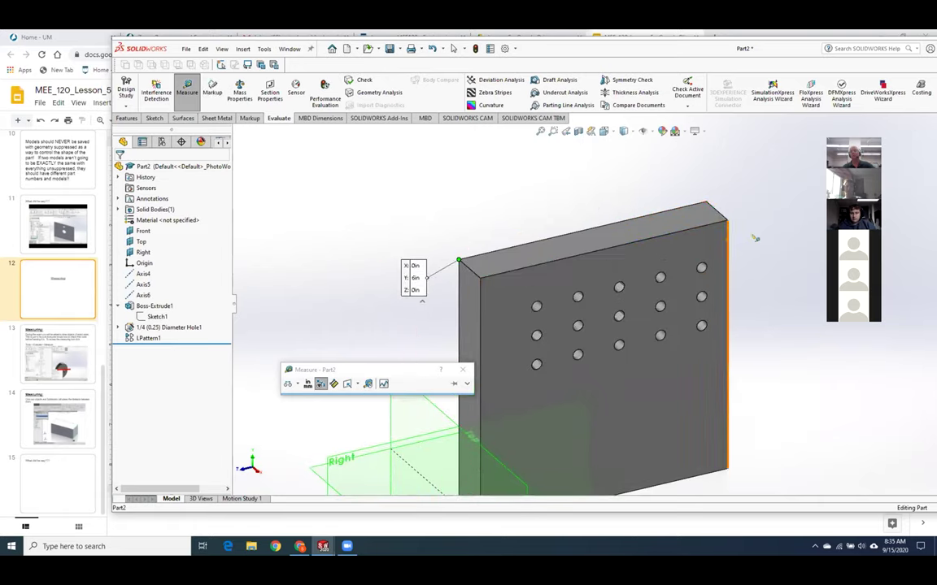
{"action": "left_click", "coordinate": [728, 221]}
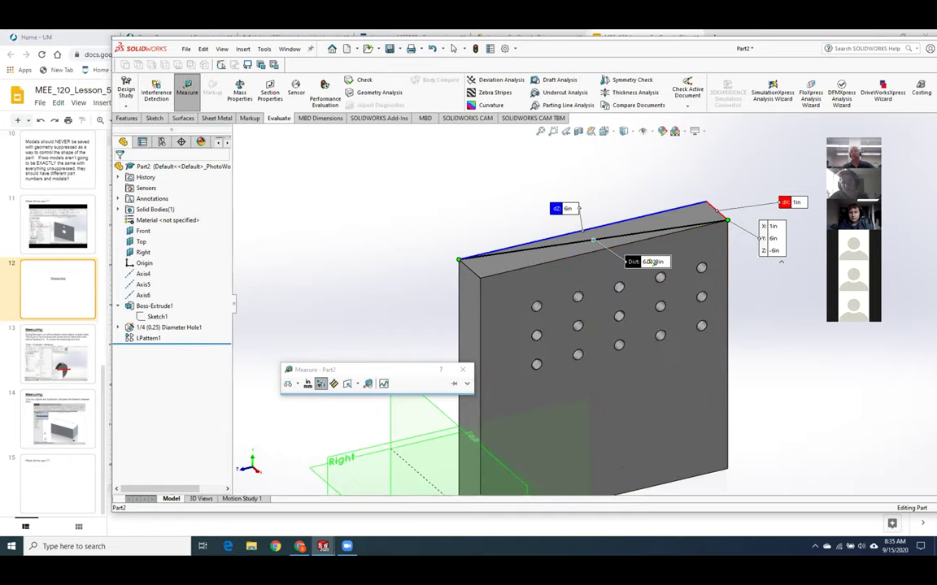
{"action": "left_click", "coordinate": [370, 229]}
Step: Set arc/circle measurements to Center to Center and measure between the first two holes of the top row
{"action": "scroll", "coordinate": [609, 354], "scroll_direction": "down", "scroll_amount": 3}
{"action": "scroll", "coordinate": [484, 249], "scroll_direction": "down", "scroll_amount": 3}
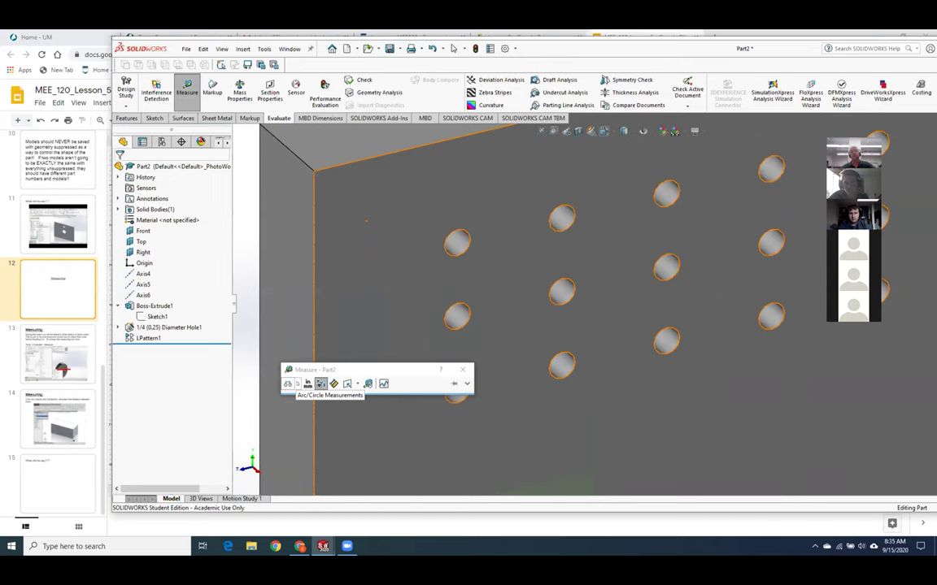
{"action": "left_click", "coordinate": [298, 384]}
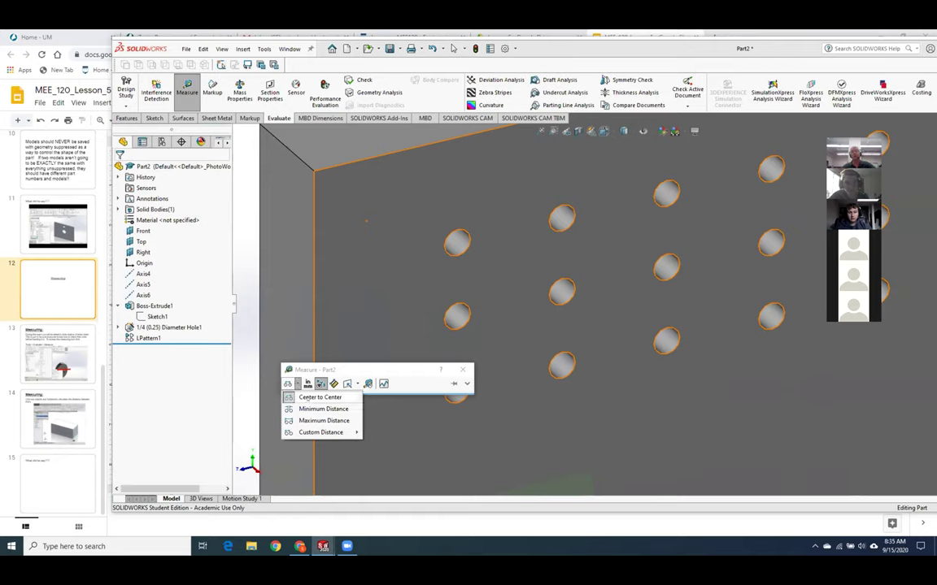
{"action": "left_click", "coordinate": [306, 397]}
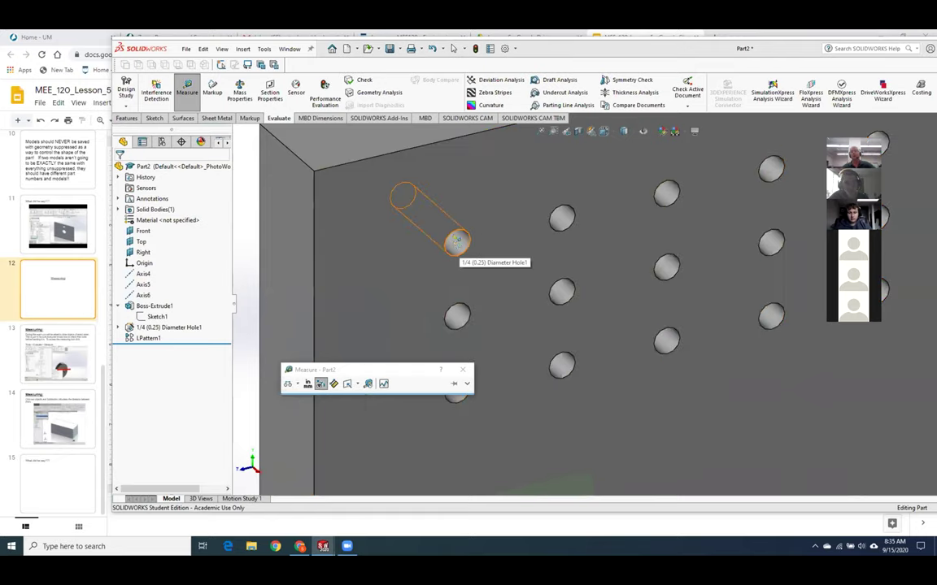
{"action": "left_click", "coordinate": [456, 243]}
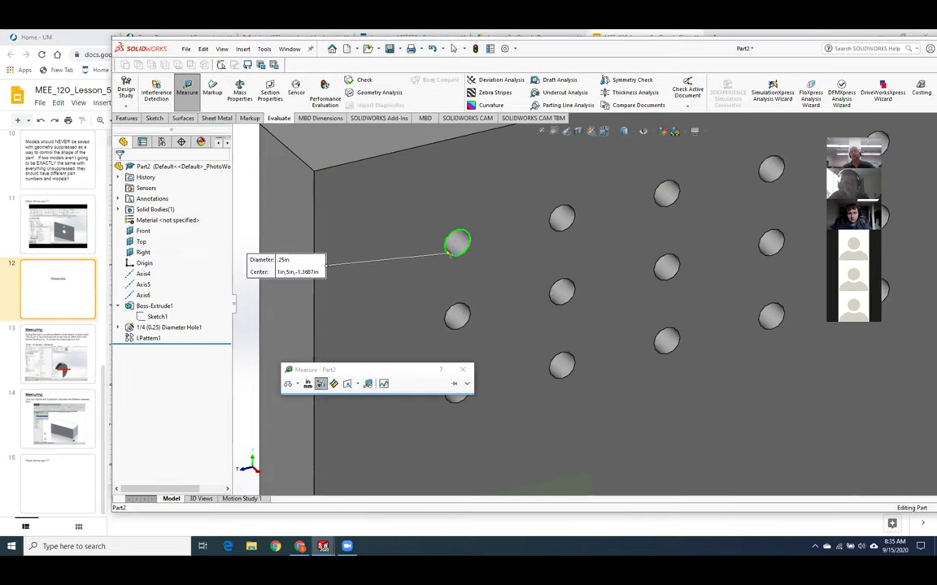
{"action": "left_click", "coordinate": [561, 218]}
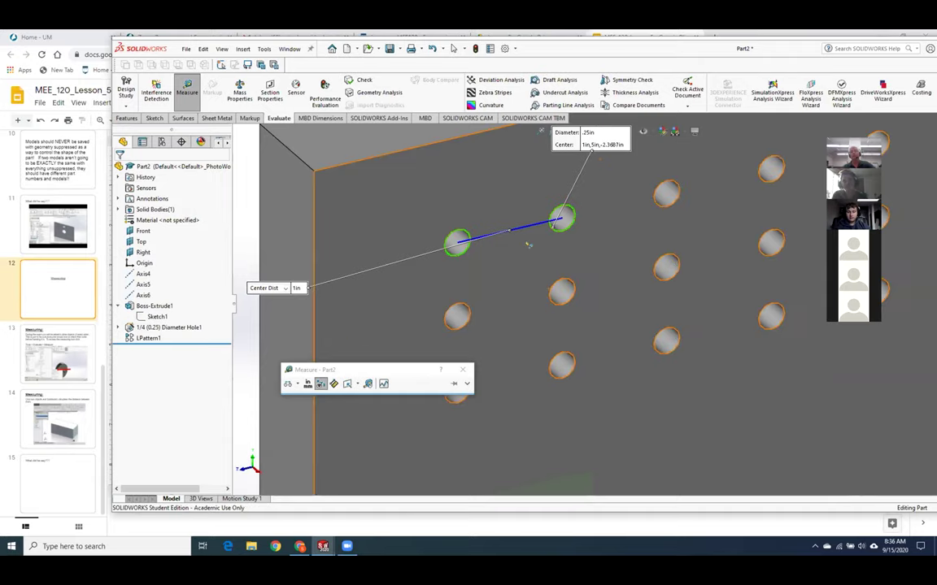
{"action": "left_click", "coordinate": [512, 287]}
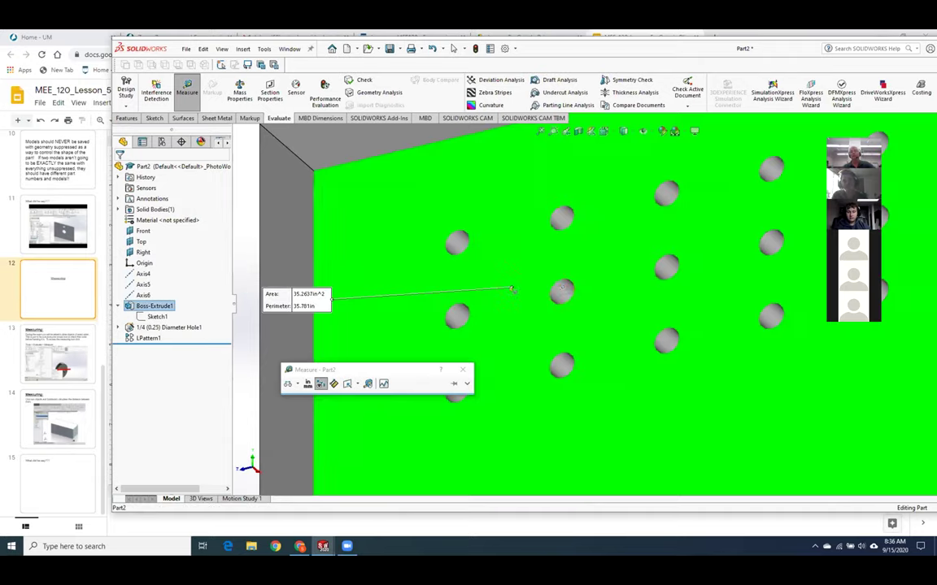
{"action": "left_click", "coordinate": [559, 280]}
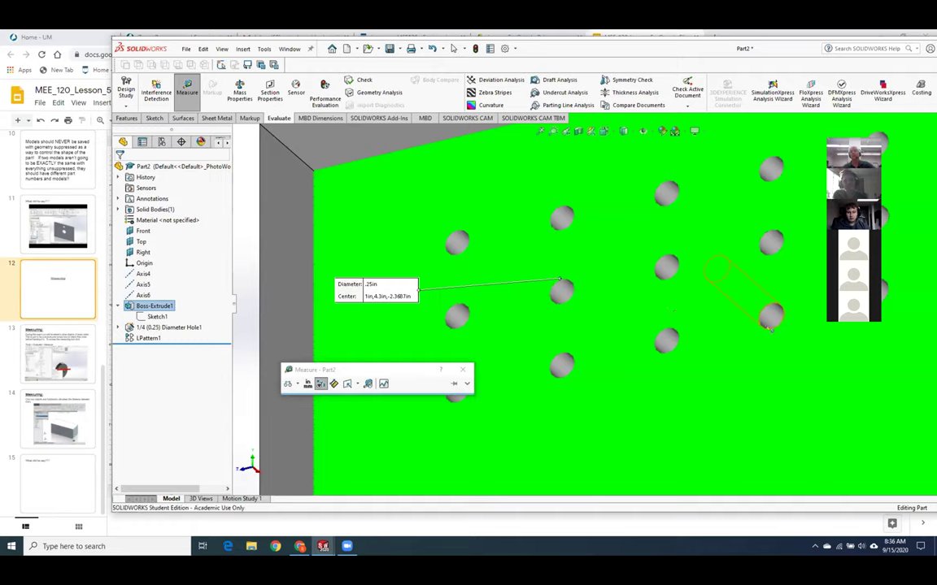
{"action": "left_click", "coordinate": [765, 328]}
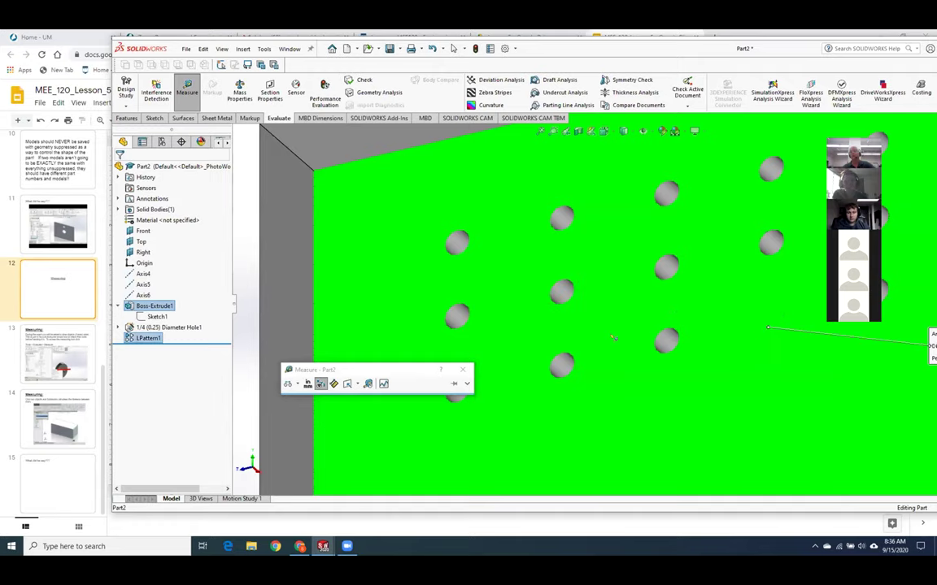
{"action": "key", "text": "Escape"}
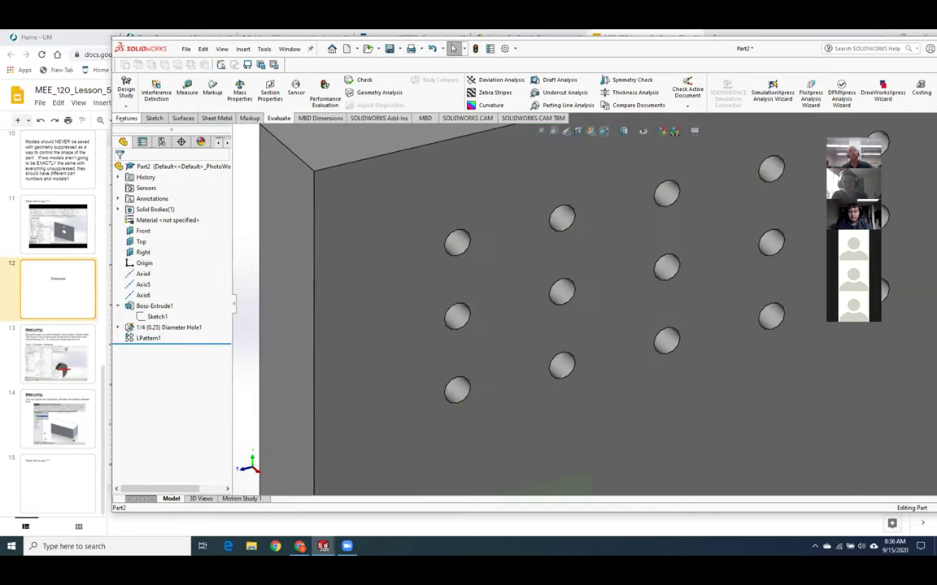
Step: Restart Measure and measure the center distance from the second hole of the middle row to the fourth hole of the bottom row, and clear the selection
{"action": "left_click", "coordinate": [126, 118]}
{"action": "left_click", "coordinate": [278, 118]}
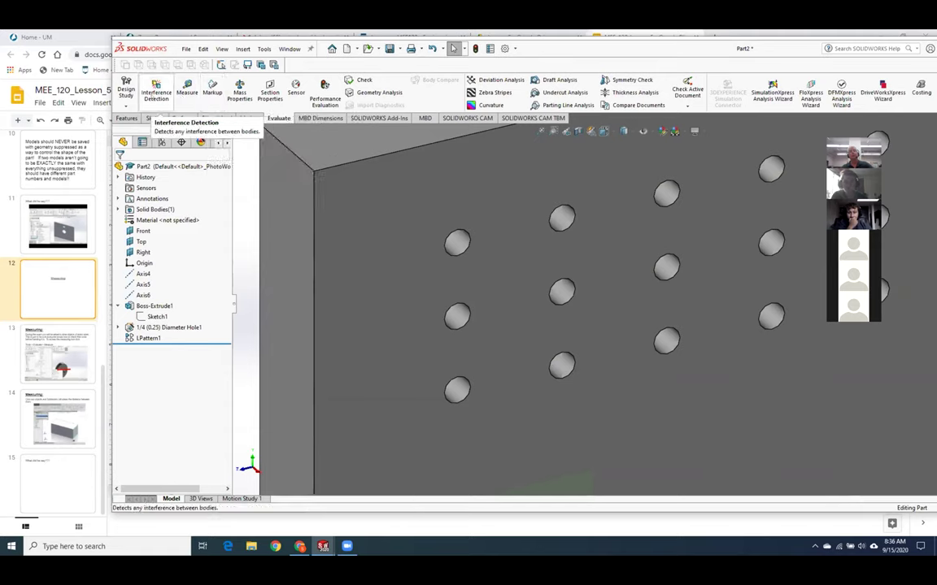
{"action": "left_click", "coordinate": [187, 90]}
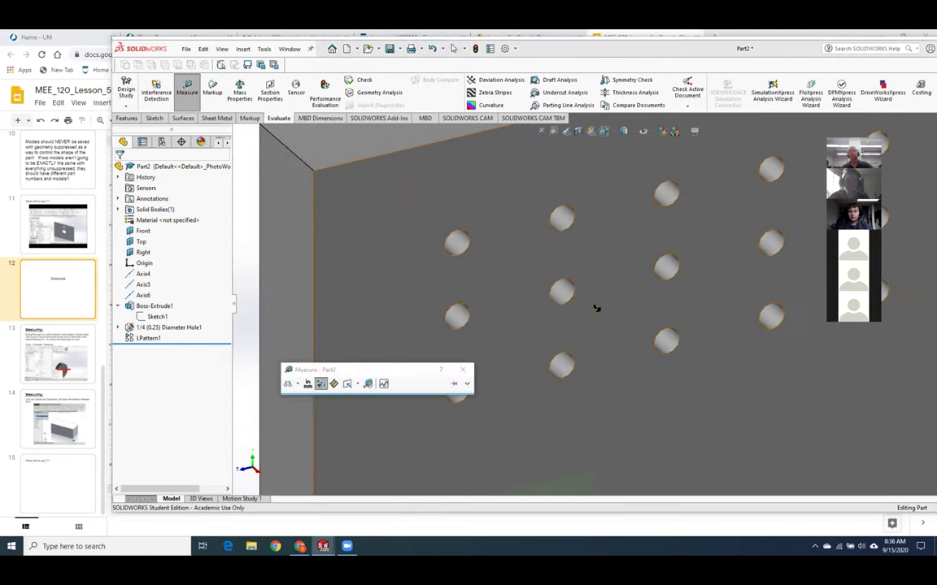
{"action": "left_click", "coordinate": [563, 283]}
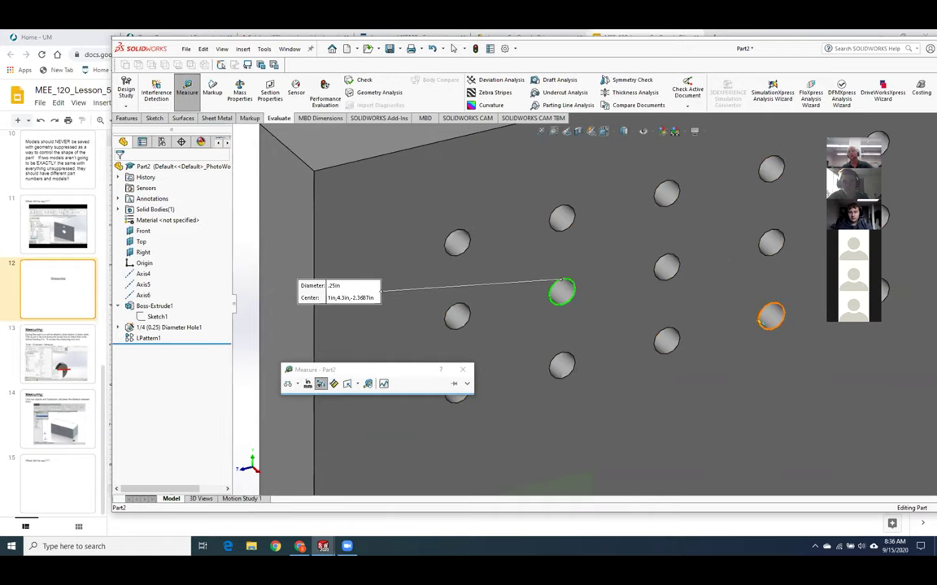
{"action": "left_click", "coordinate": [770, 319]}
{"action": "scroll", "coordinate": [737, 370], "scroll_direction": "up", "scroll_amount": 3}
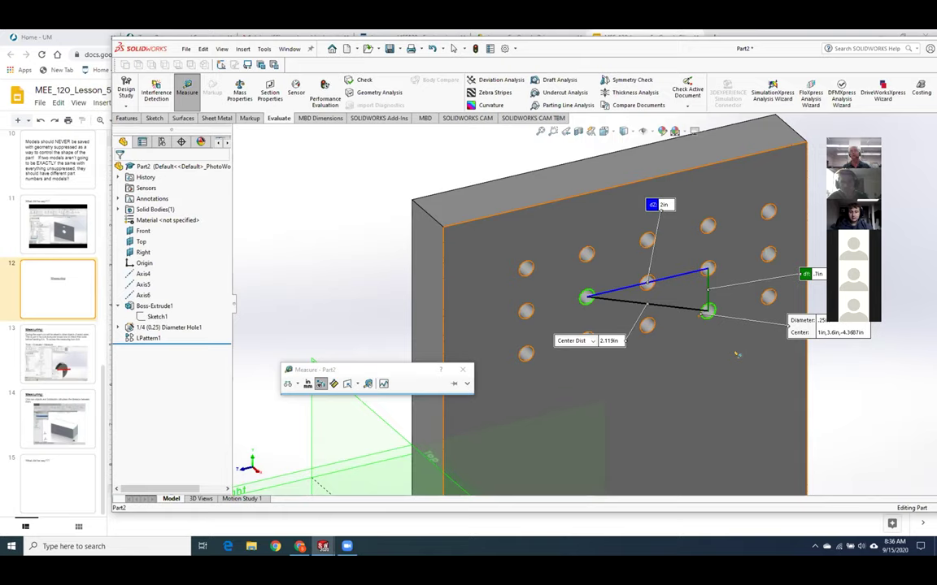
{"action": "left_click", "coordinate": [330, 261]}
{"action": "scroll", "coordinate": [333, 261], "scroll_direction": "up", "scroll_amount": 2}
{"action": "scroll", "coordinate": [618, 374], "scroll_direction": "up", "scroll_amount": 2}
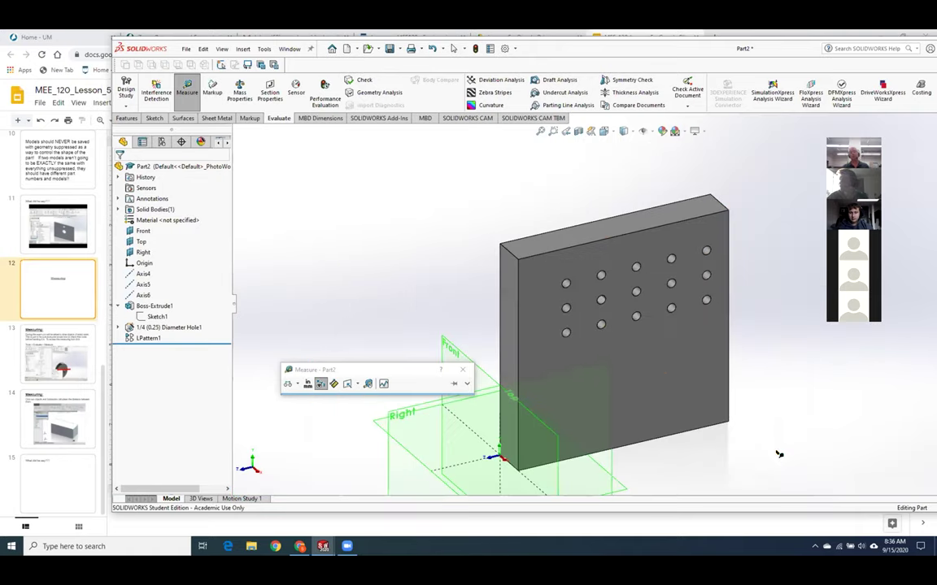
Step: Leave the Measure tool and apply the aluminium alloy 6061-T6 (SS) as the part's material
{"action": "key", "text": "Escape"}
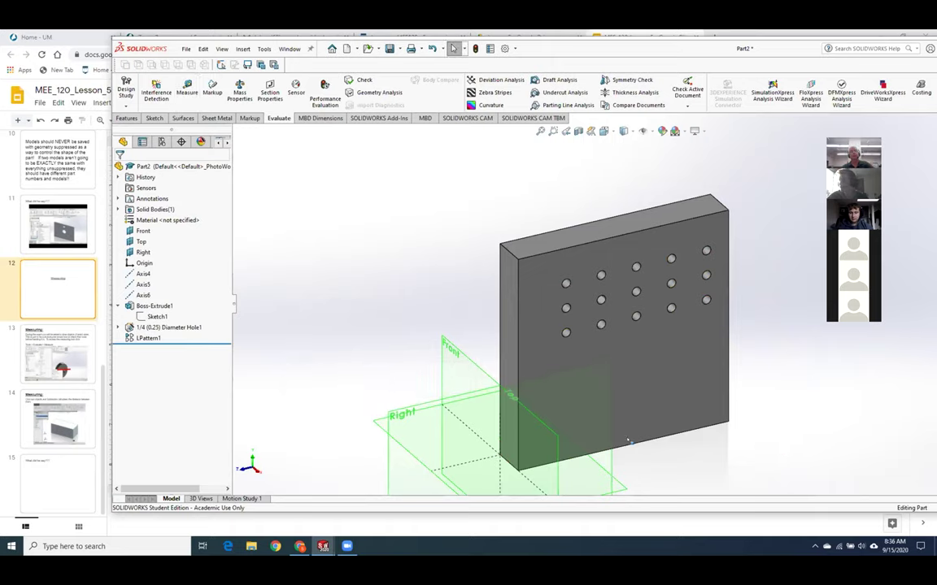
{"action": "right_click", "coordinate": [171, 220]}
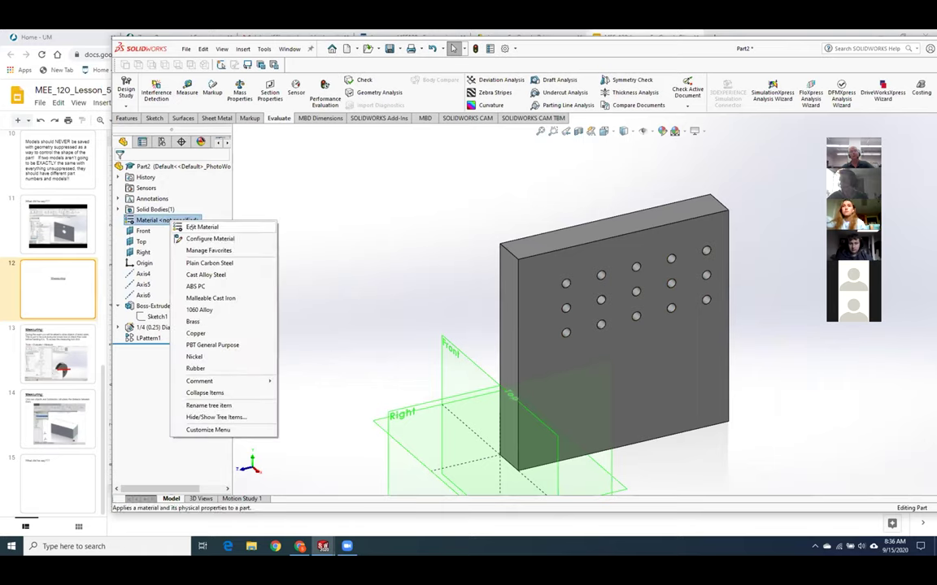
{"action": "left_click", "coordinate": [201, 227]}
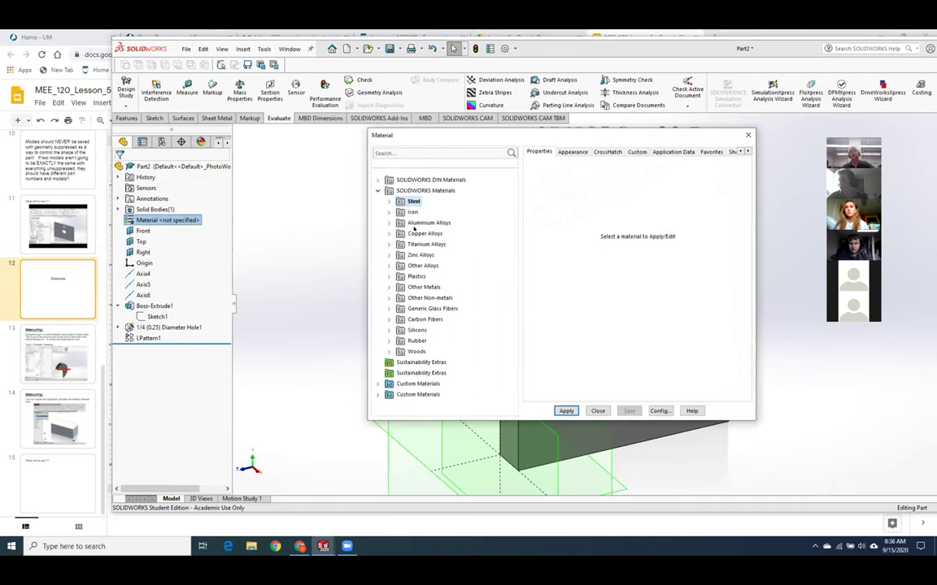
{"action": "double_click", "coordinate": [415, 223]}
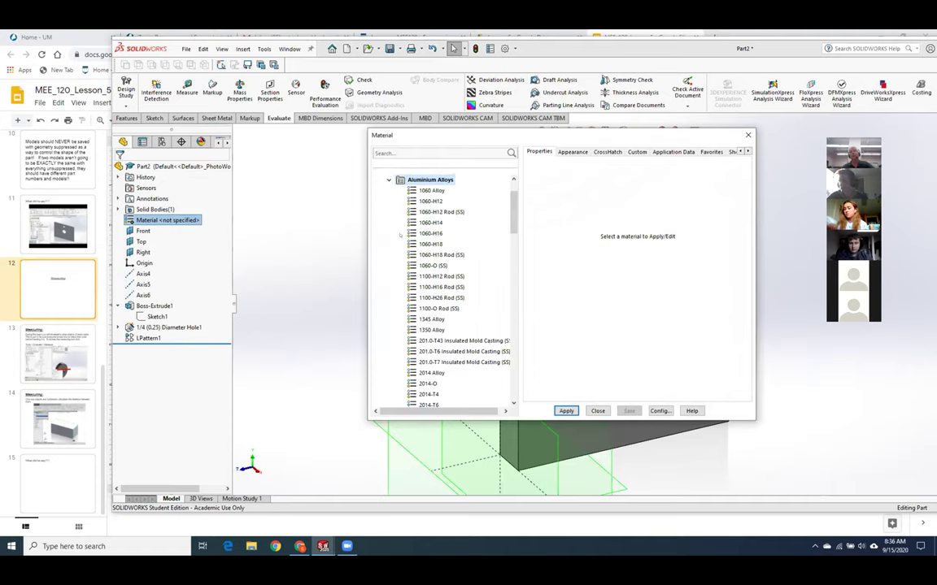
{"action": "left_click_drag", "start_coordinate": [515, 227], "coordinate": [515, 345]}
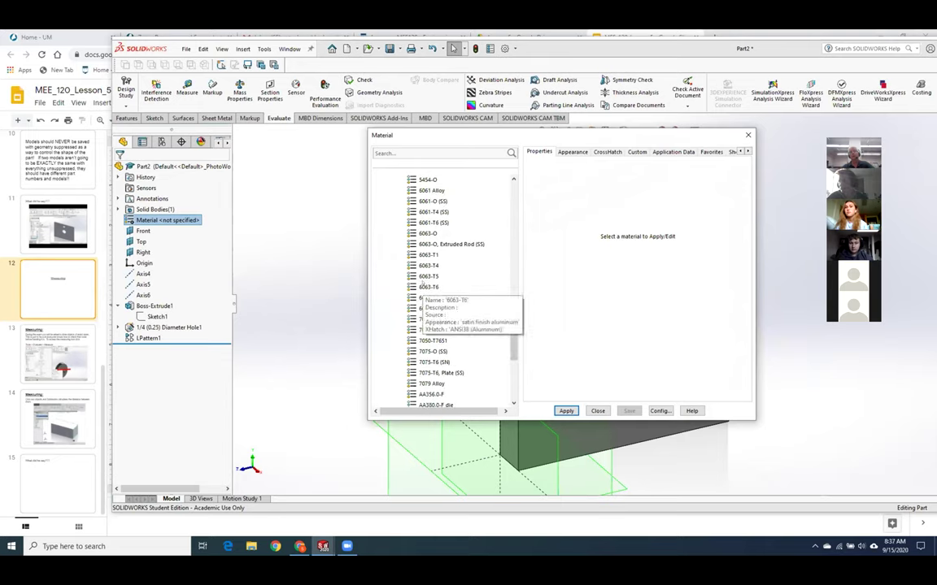
{"action": "left_click", "coordinate": [432, 221]}
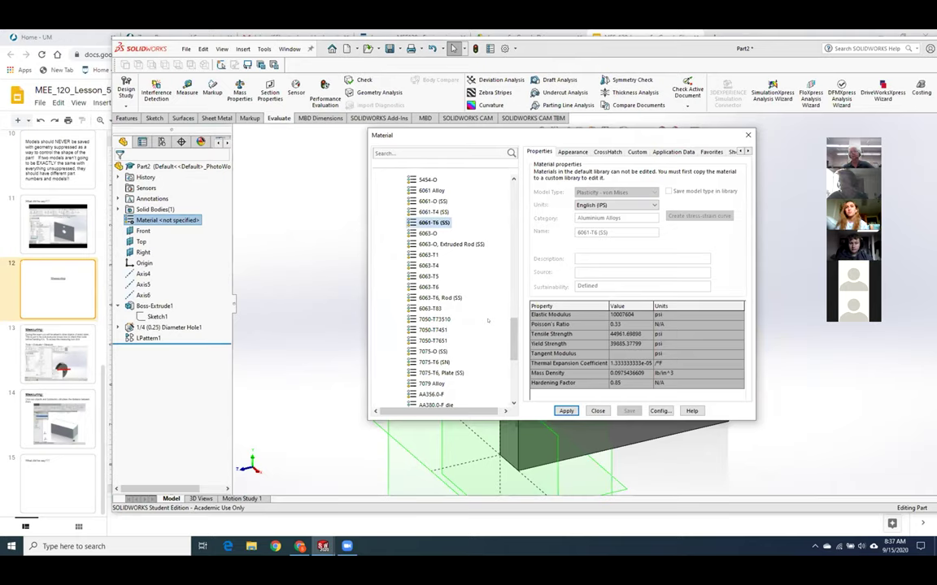
{"action": "left_click", "coordinate": [570, 411]}
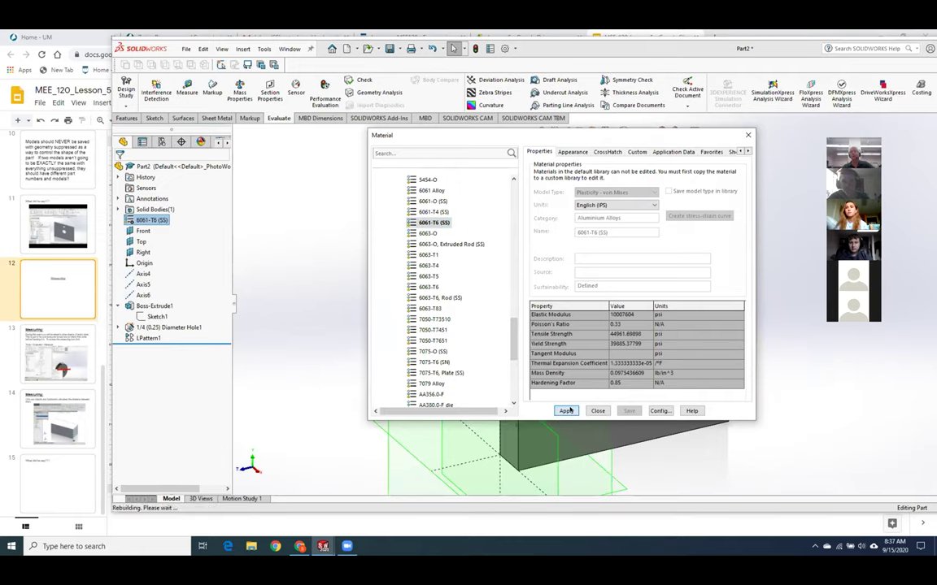
{"action": "left_click", "coordinate": [596, 411]}
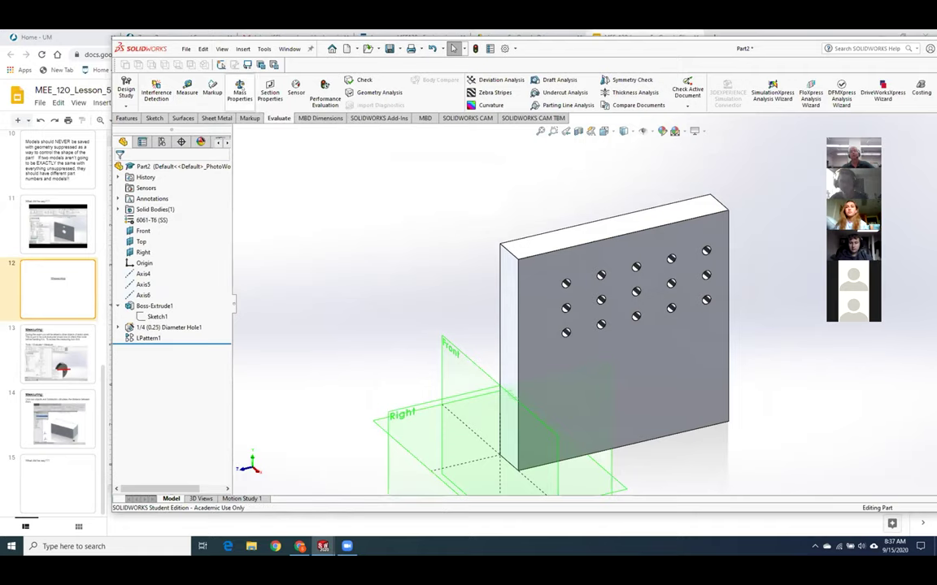
Step: Evaluate the mass properties of the whole part, clear the selection and evaluate them again for the body picked on the large front face
{"action": "left_click", "coordinate": [240, 90]}
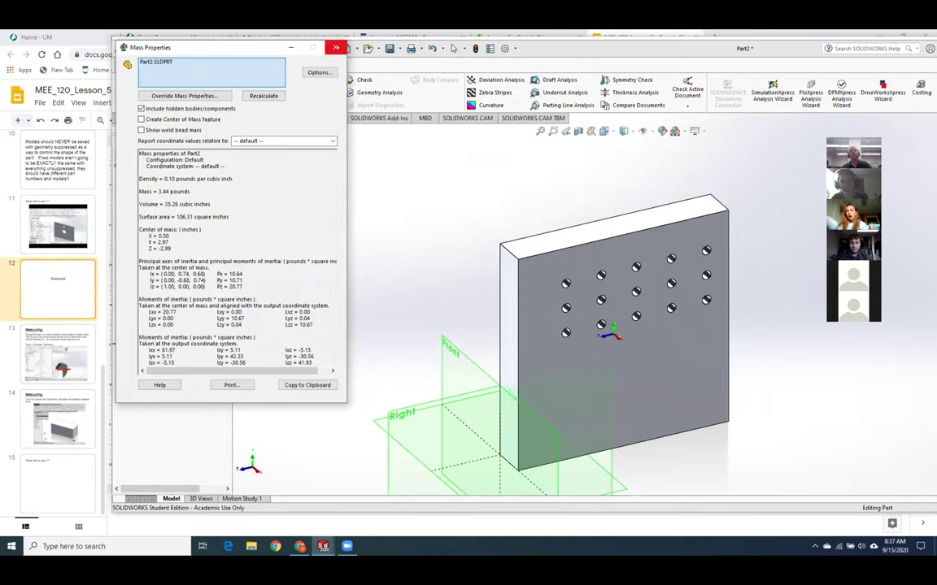
{"action": "right_click", "coordinate": [229, 67]}
{"action": "left_click", "coordinate": [249, 73]}
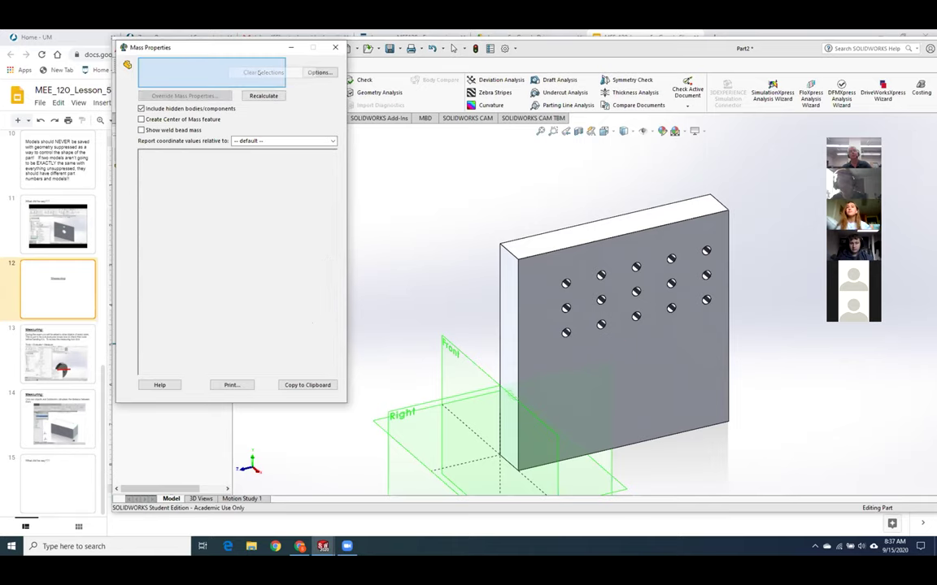
{"action": "left_click", "coordinate": [560, 385]}
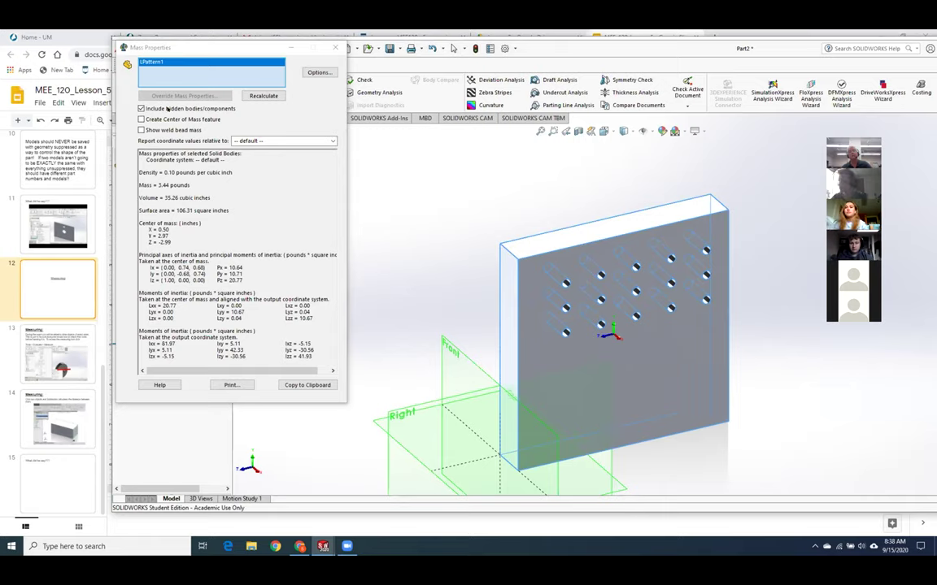
Step: Review the mass property unit and accuracy options, cancel them and close the mass properties report
{"action": "left_click", "coordinate": [317, 72]}
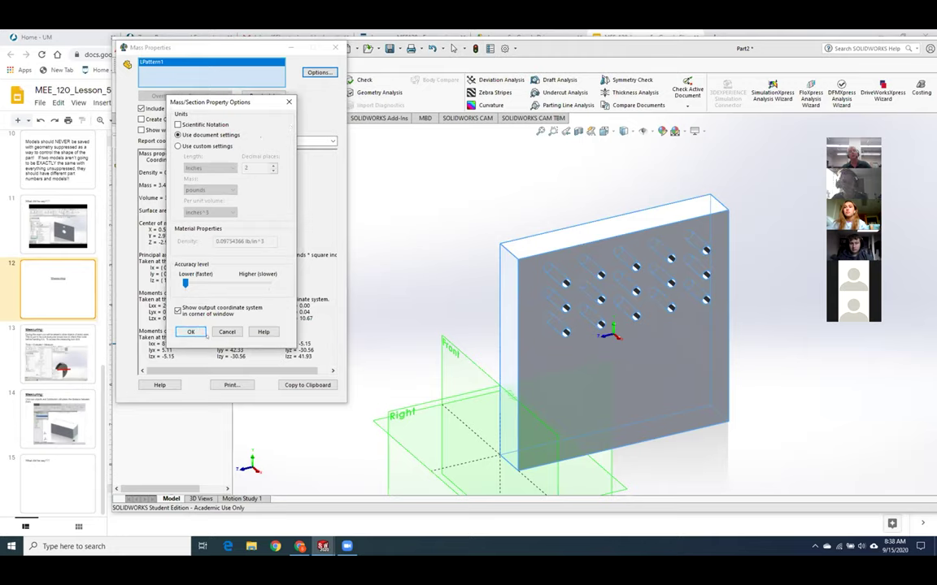
{"action": "left_click", "coordinate": [225, 333]}
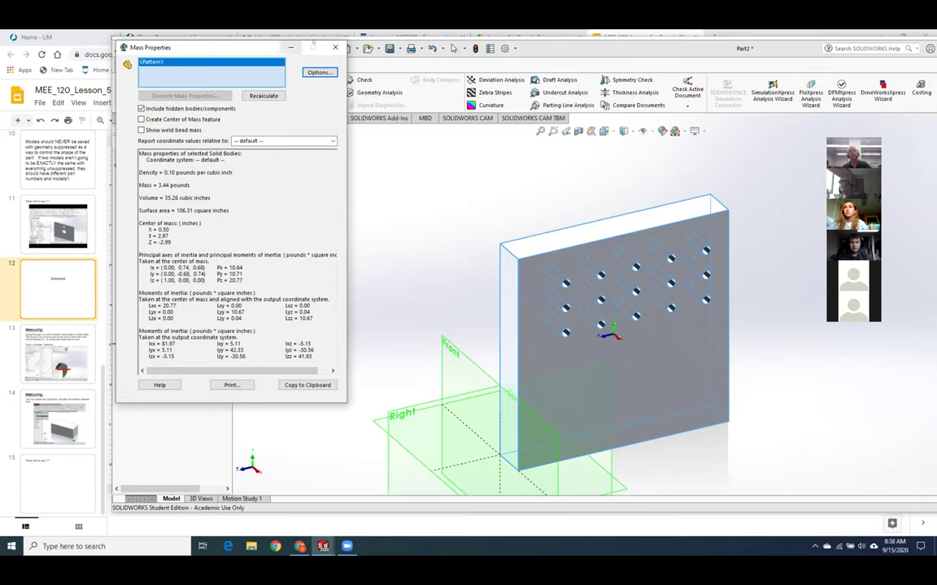
{"action": "left_click", "coordinate": [335, 47]}
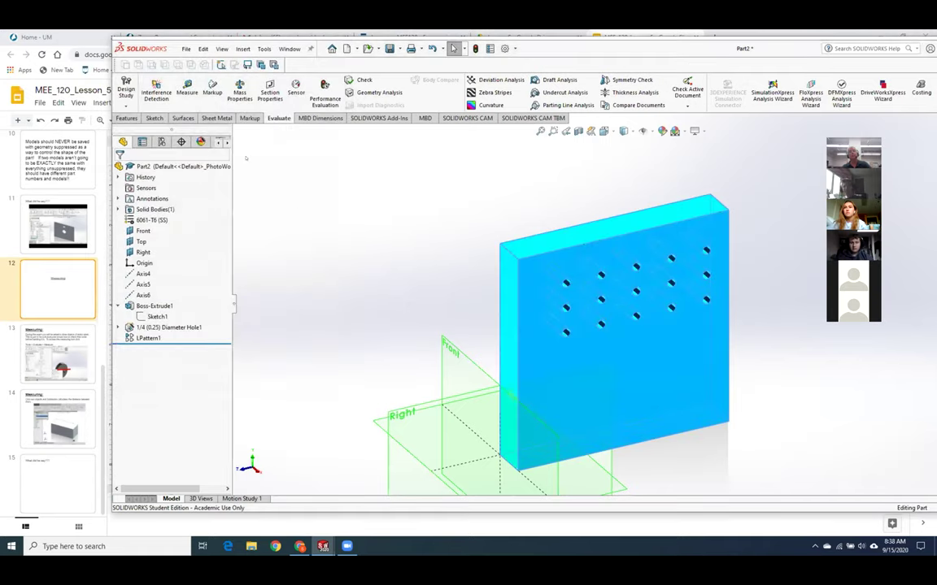
Step: Measure the area and perimeter of the block's large face with the holes, and close the Measure tool
{"action": "left_click", "coordinate": [187, 88]}
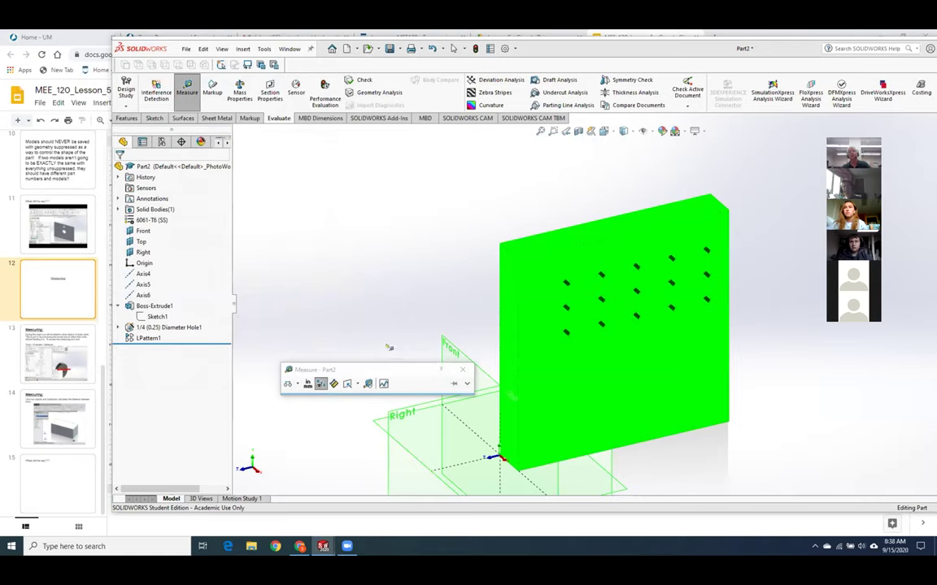
{"action": "left_click", "coordinate": [417, 299]}
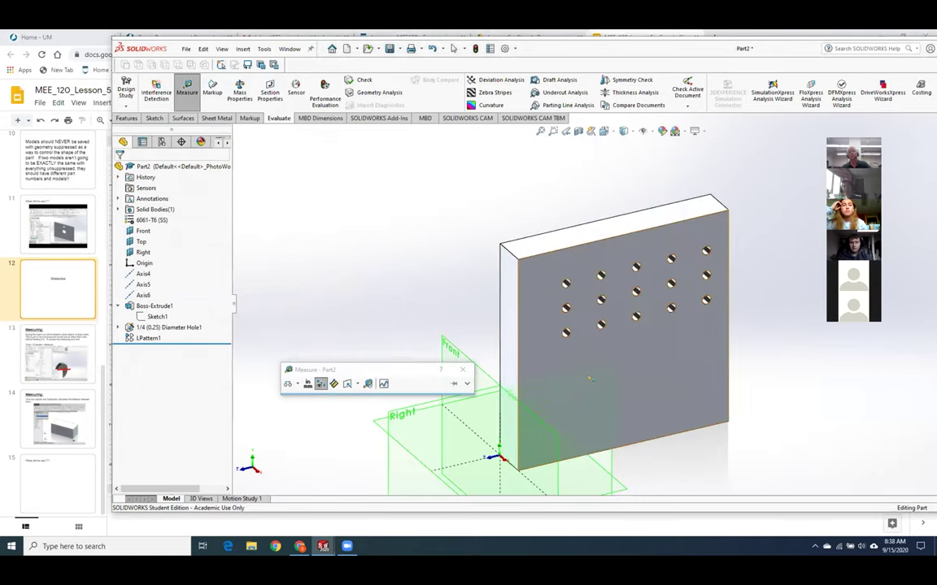
{"action": "left_click", "coordinate": [590, 378]}
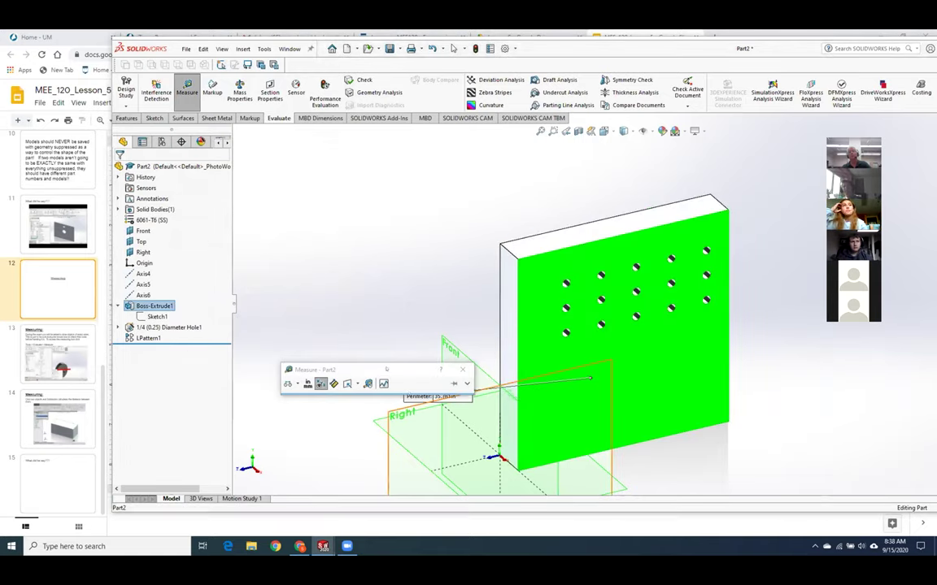
{"action": "left_click_drag", "start_coordinate": [386, 370], "coordinate": [319, 250]}
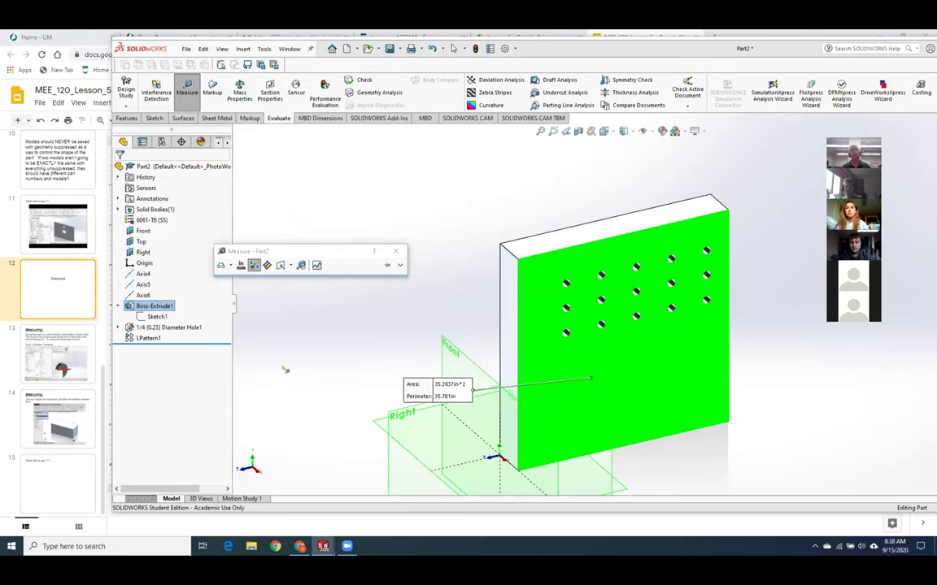
{"action": "left_click", "coordinate": [393, 250]}
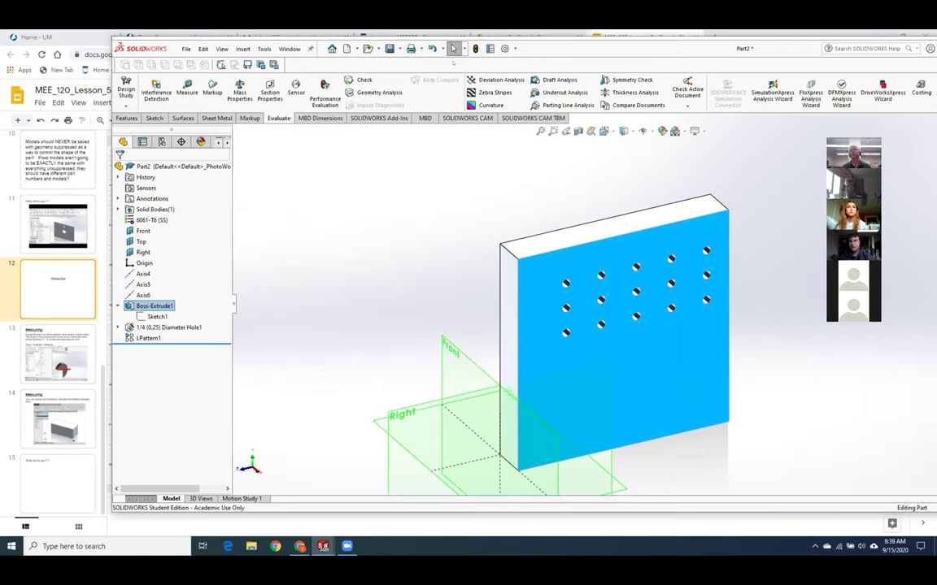
Step: Switch to the Lesson_5 folder in Google Drive, examine the Part1.PDF brake drum drawing enlarged, and return to the file list
{"action": "left_click_drag", "start_coordinate": [453, 63], "coordinate": [289, 115]}
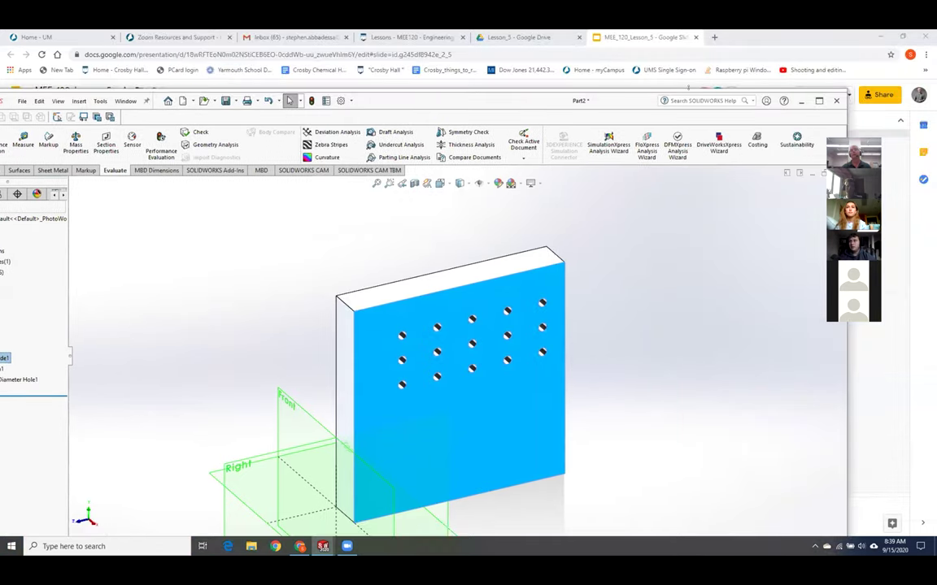
{"action": "left_click", "coordinate": [520, 36]}
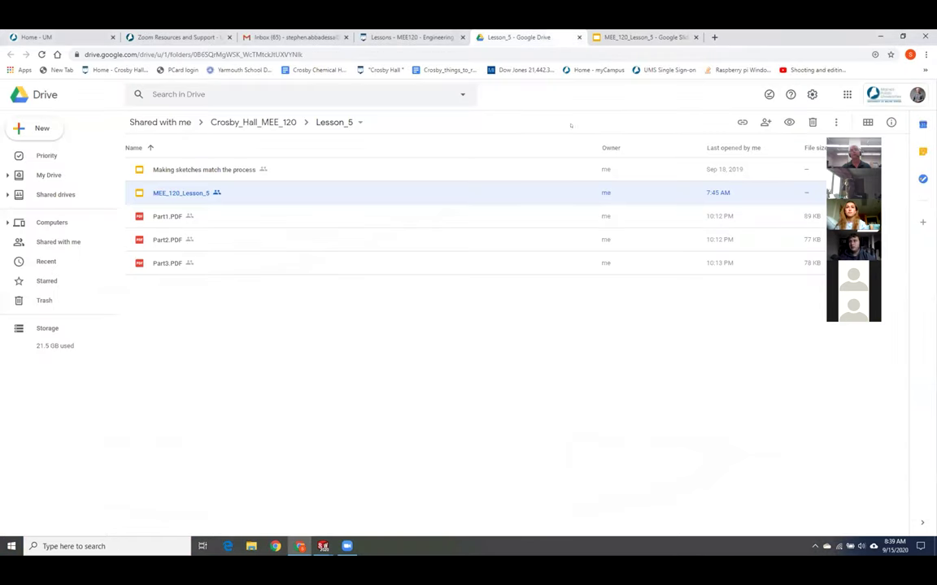
{"action": "double_click", "coordinate": [167, 216]}
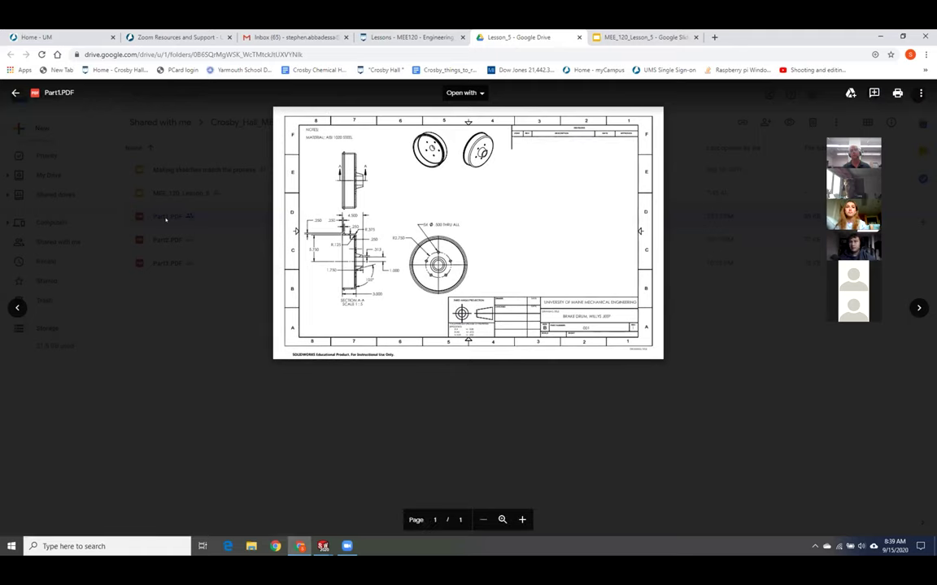
{"action": "left_click", "coordinate": [522, 520]}
{"action": "left_click", "coordinate": [523, 520]}
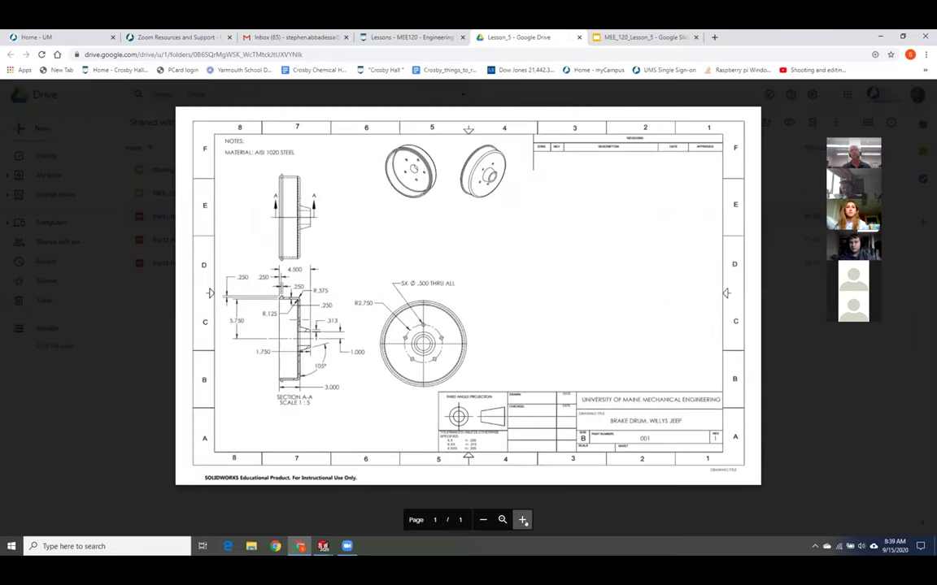
{"action": "left_click", "coordinate": [522, 519]}
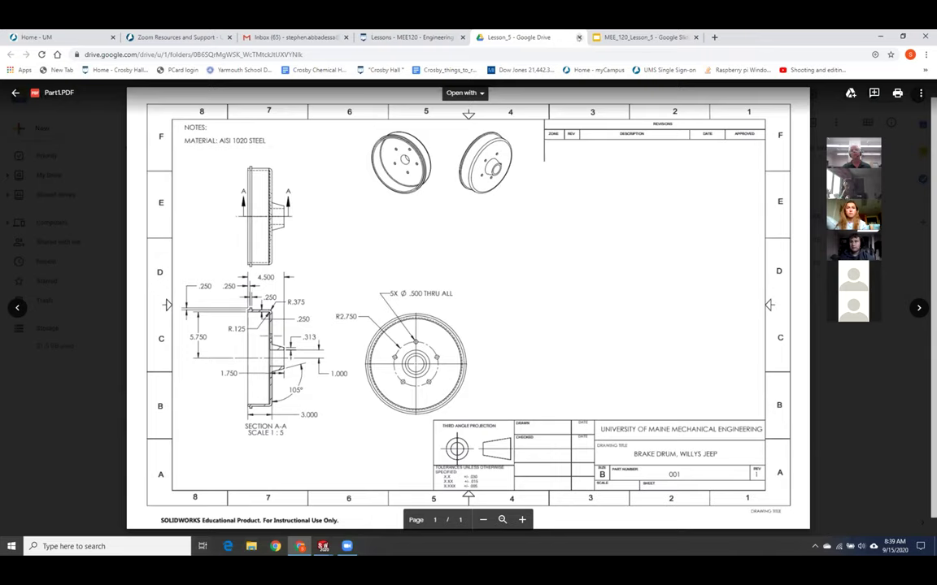
{"action": "left_click", "coordinate": [15, 93]}
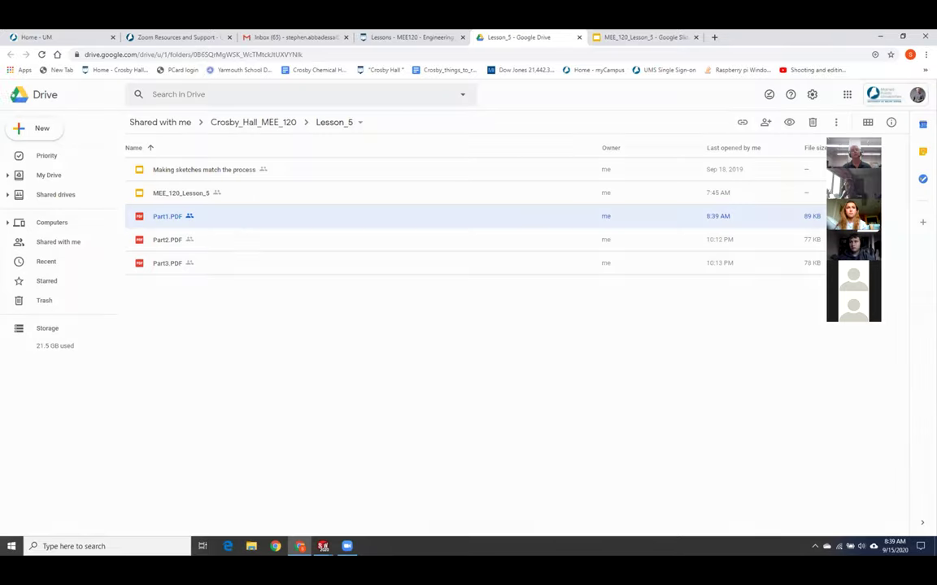
Step: View the Part2.PDF countersunk block drawing and an enlarged Part3.PDF counterbored block drawing, returning to the Lesson_5 folder after each
{"action": "double_click", "coordinate": [173, 241]}
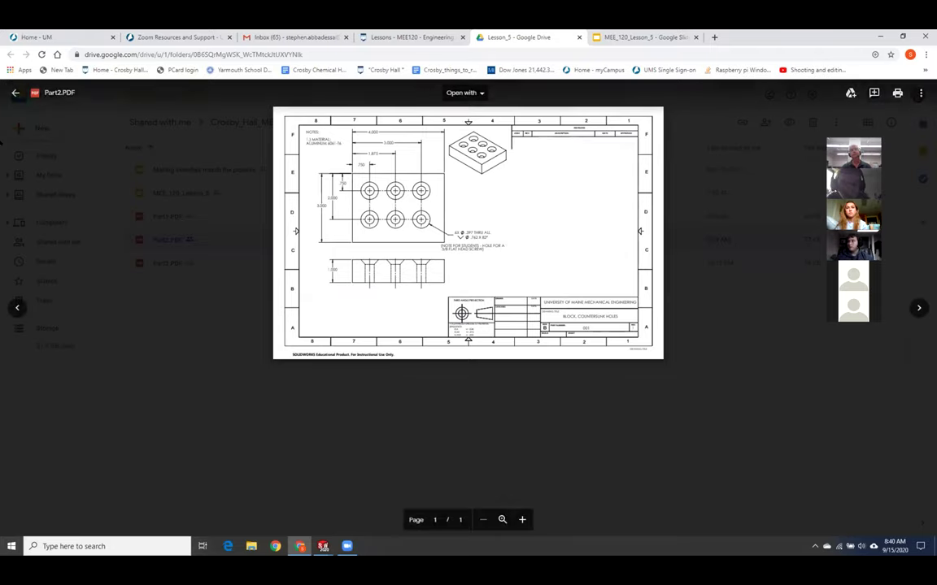
{"action": "left_click", "coordinate": [16, 85]}
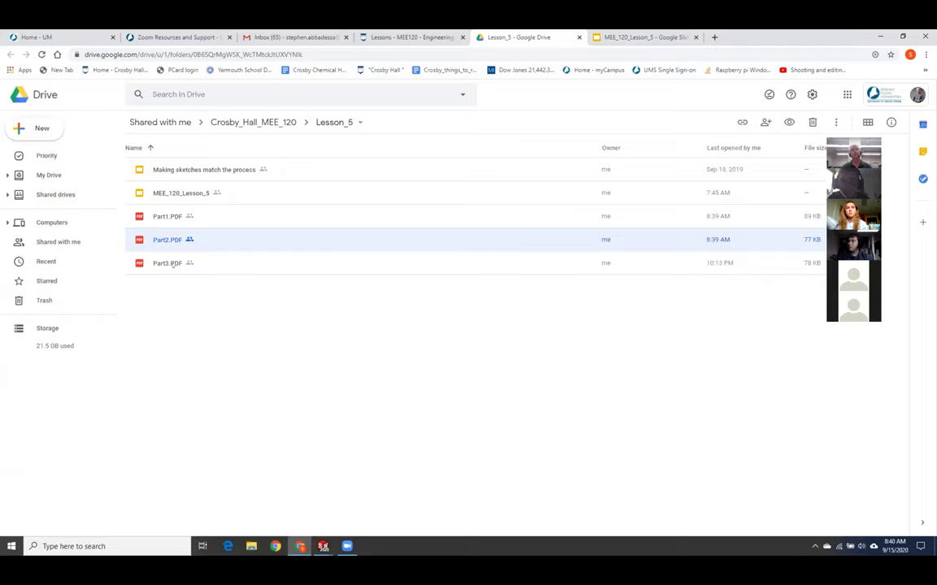
{"action": "double_click", "coordinate": [221, 262]}
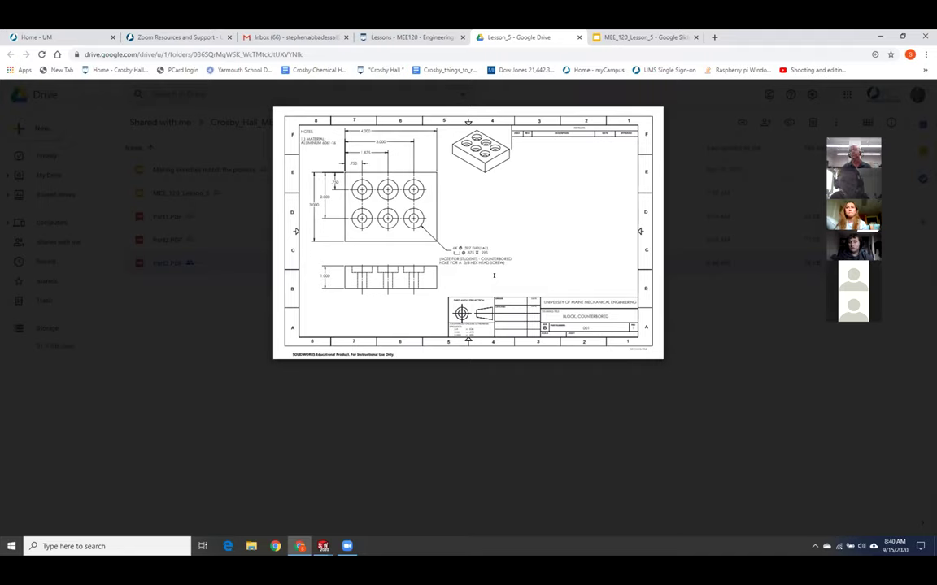
{"action": "mouse_move", "coordinate": [556, 445]}
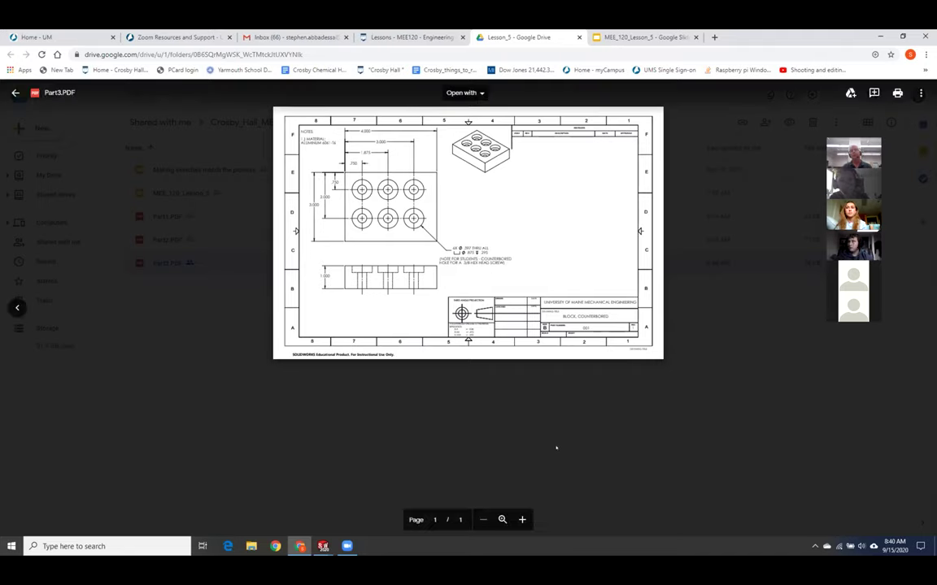
{"action": "left_click", "coordinate": [523, 519]}
{"action": "left_click", "coordinate": [523, 520]}
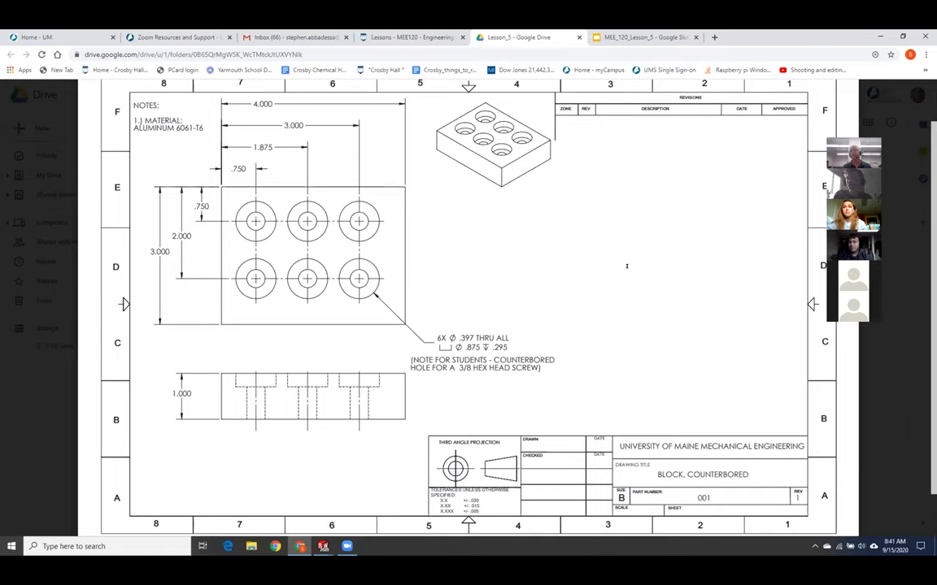
{"action": "mouse_move", "coordinate": [623, 270]}
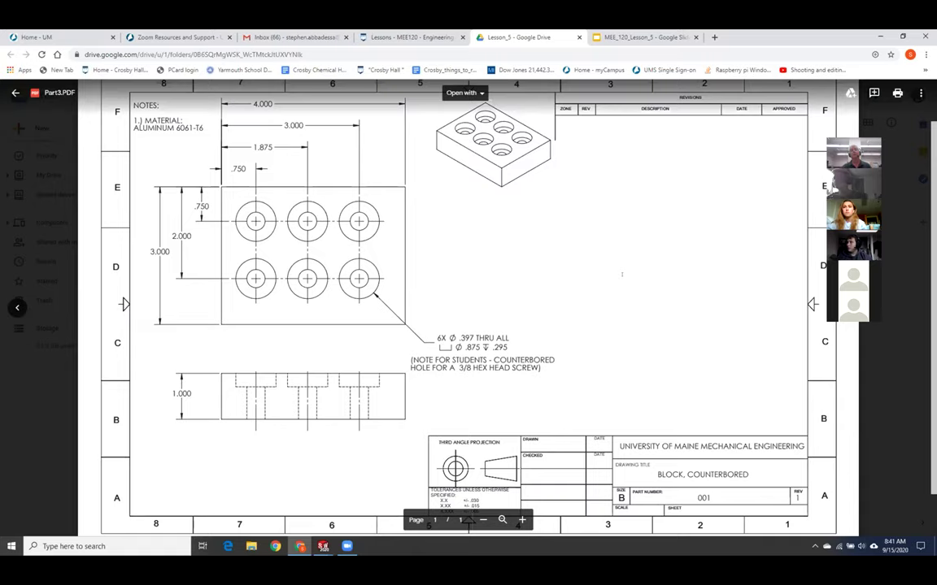
{"action": "left_click", "coordinate": [13, 93]}
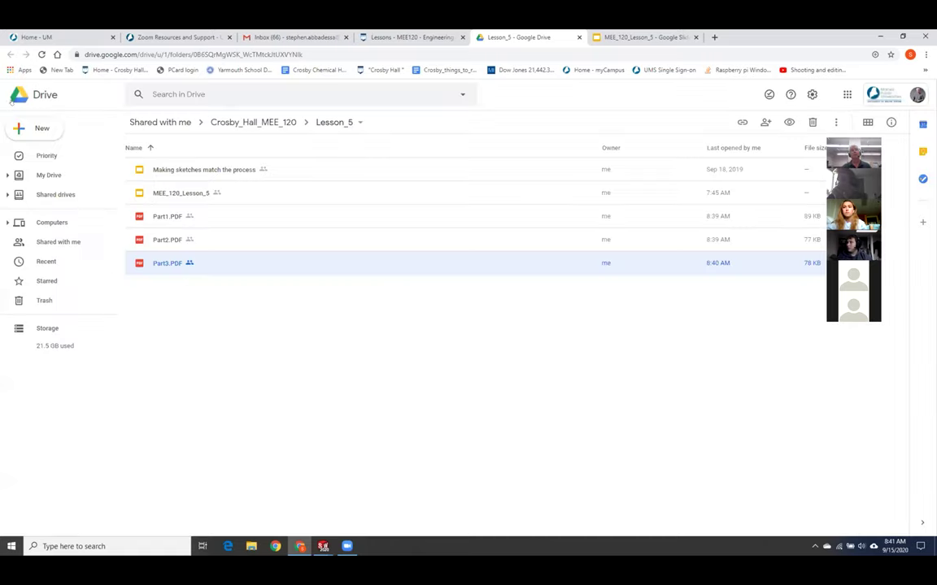
Step: Reopen the Part1.PDF drawing and enlarge it to read the brake drum's dimensions
{"action": "double_click", "coordinate": [180, 217]}
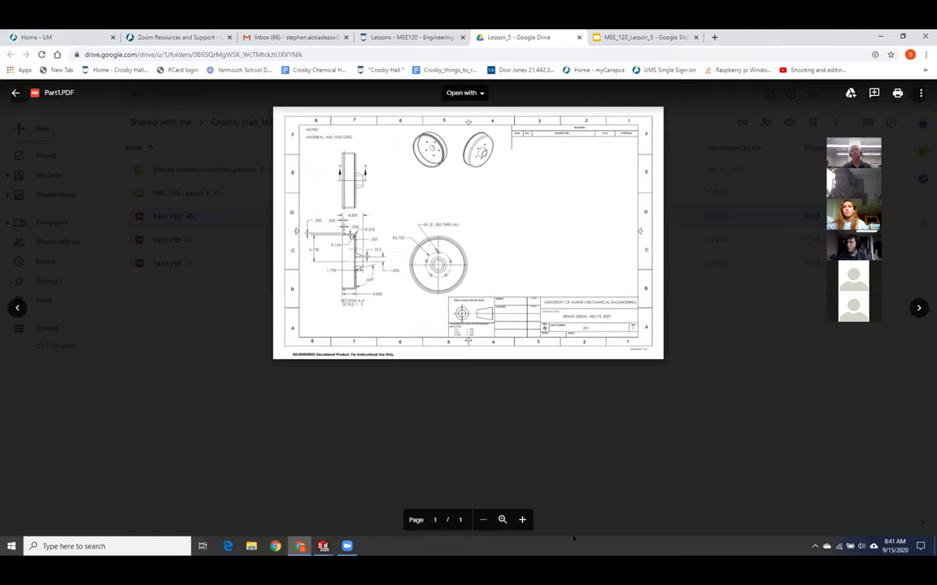
{"action": "left_click", "coordinate": [522, 520]}
{"action": "left_click", "coordinate": [522, 520]}
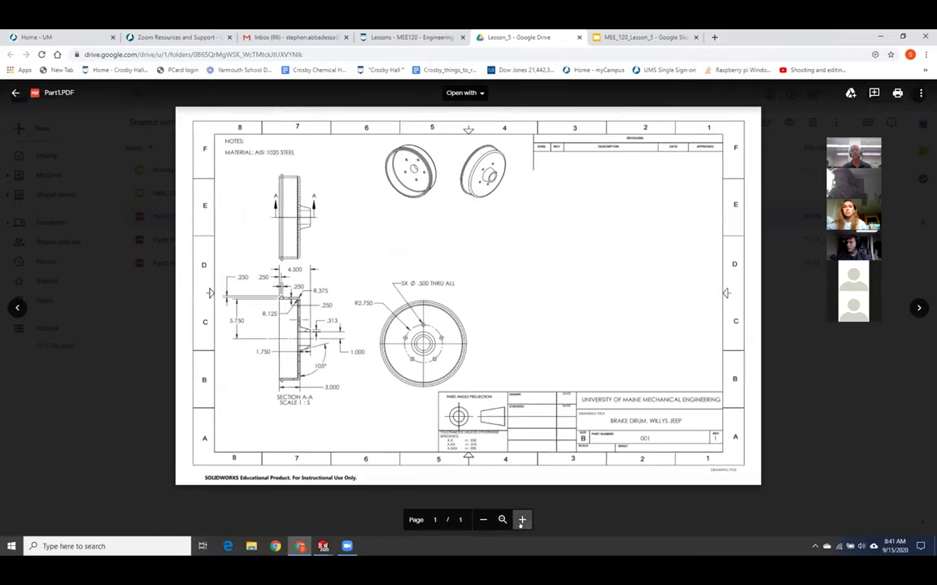
{"action": "left_click", "coordinate": [521, 520]}
{"action": "left_click", "coordinate": [521, 520]}
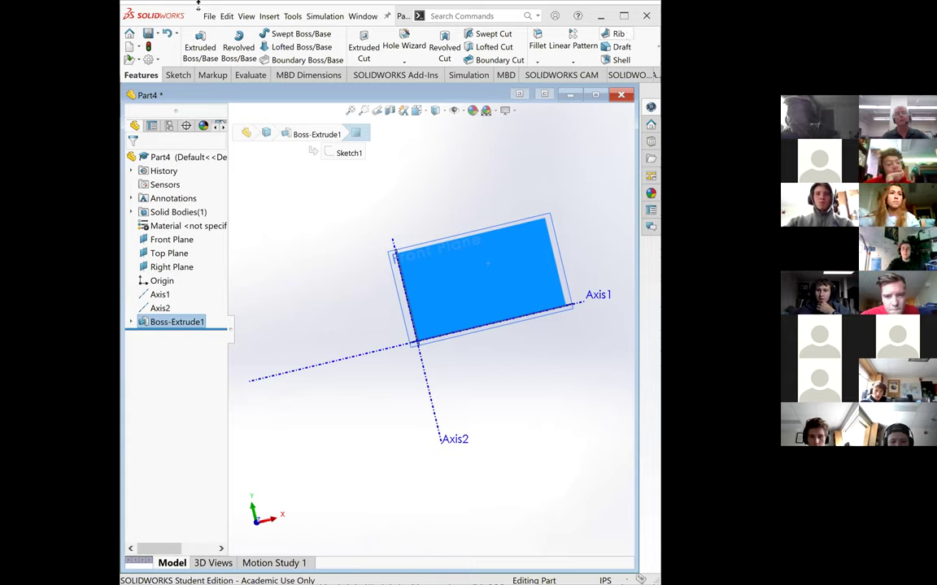
Step: Display the dimensions of the Boss-Extrude1 block on the model and examine it at an angle
{"action": "left_click", "coordinate": [250, 75]}
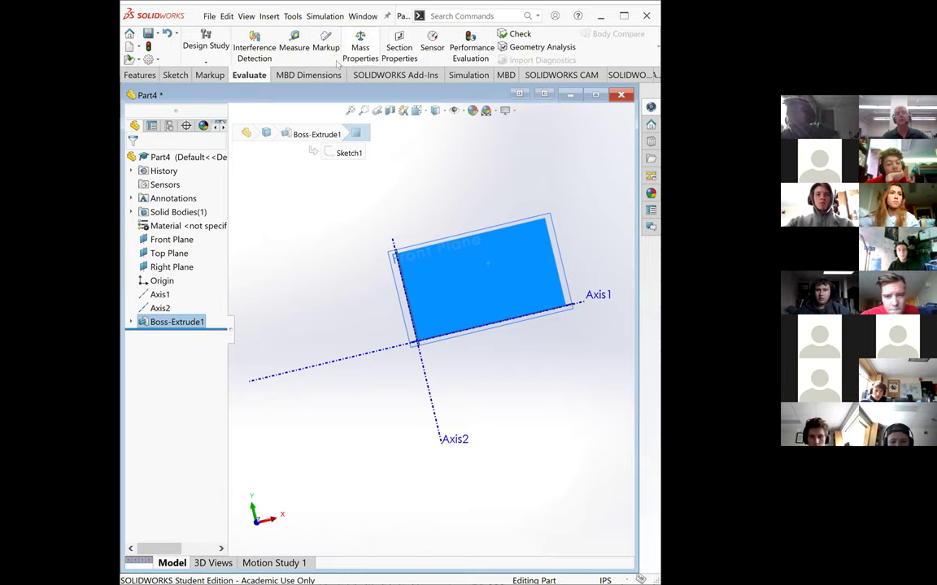
{"action": "left_click", "coordinate": [141, 75]}
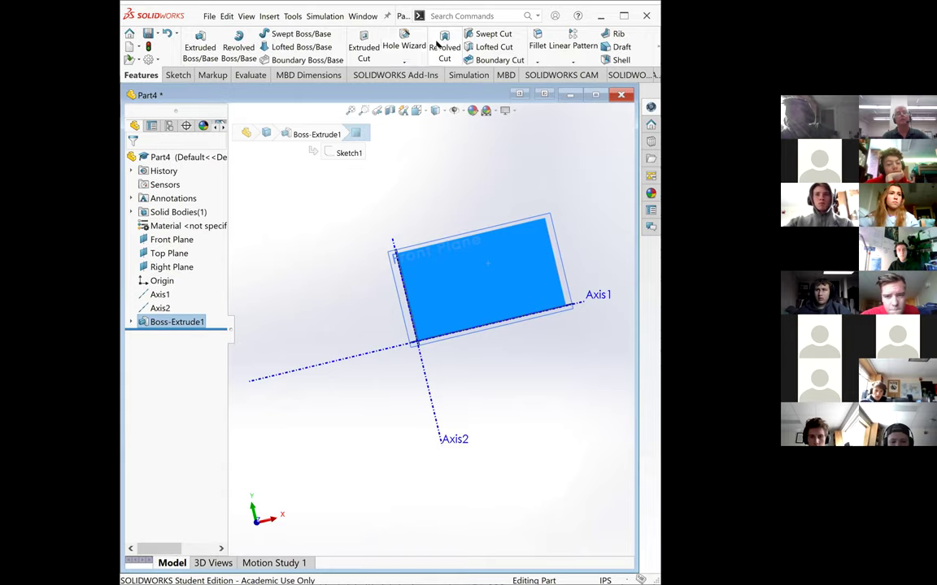
{"action": "double_click", "coordinate": [406, 278]}
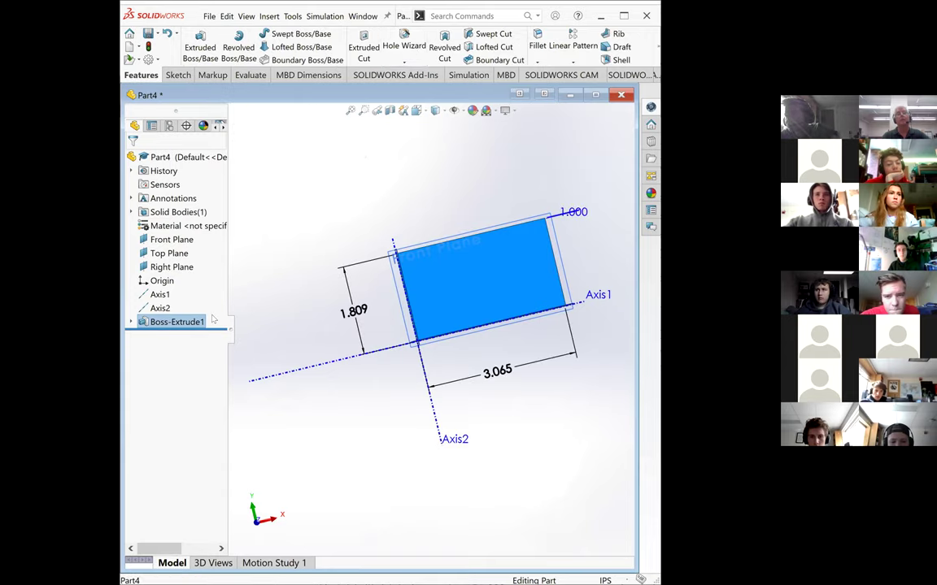
{"action": "scroll", "coordinate": [477, 257], "scroll_direction": "down", "scroll_amount": 3}
{"action": "scroll", "coordinate": [494, 240], "scroll_direction": "up", "scroll_amount": 3}
{"action": "middle_click_drag", "start_coordinate": [500, 194], "coordinate": [455, 293]}
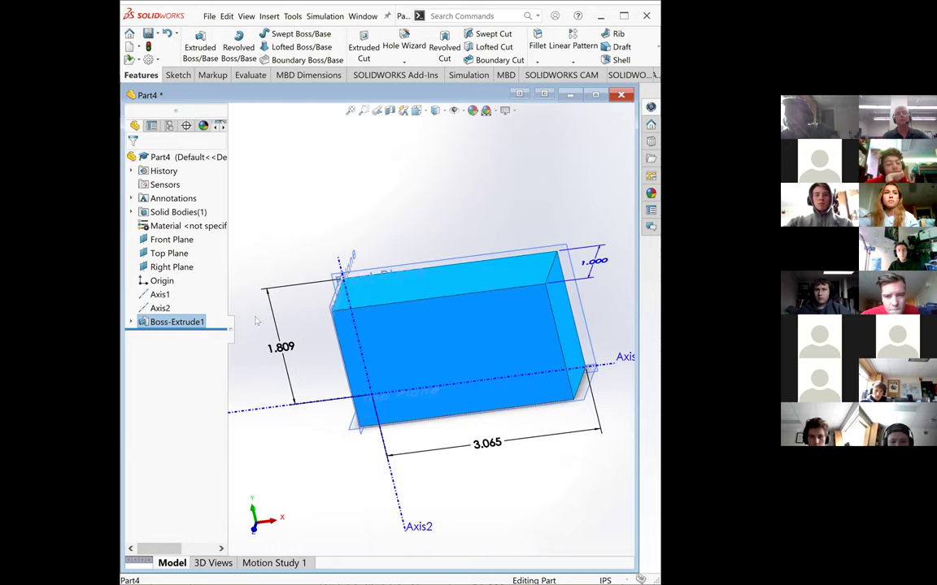
{"action": "left_click", "coordinate": [193, 322]}
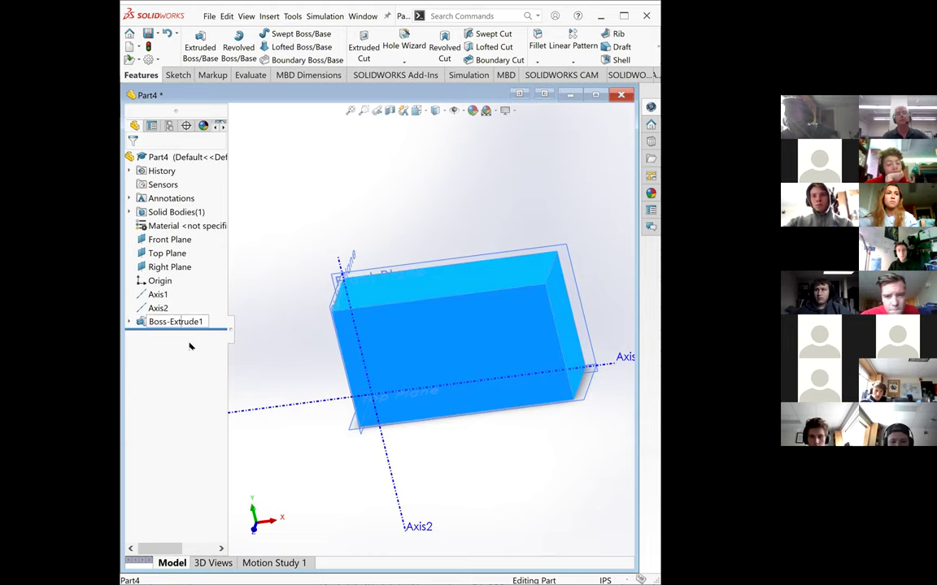
{"action": "double_click", "coordinate": [196, 323]}
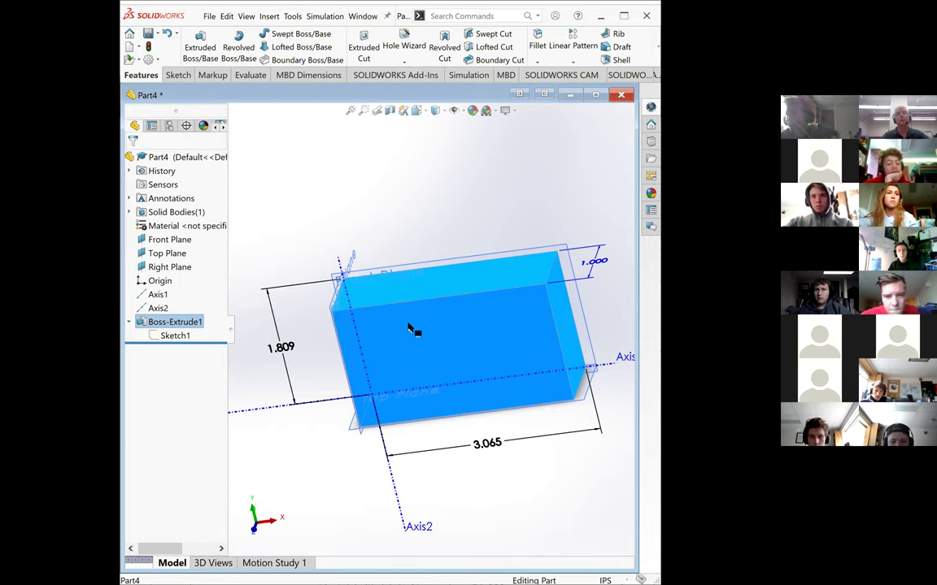
Step: Try to start the Hole Wizard on the block's large front face
{"action": "left_click", "coordinate": [436, 319]}
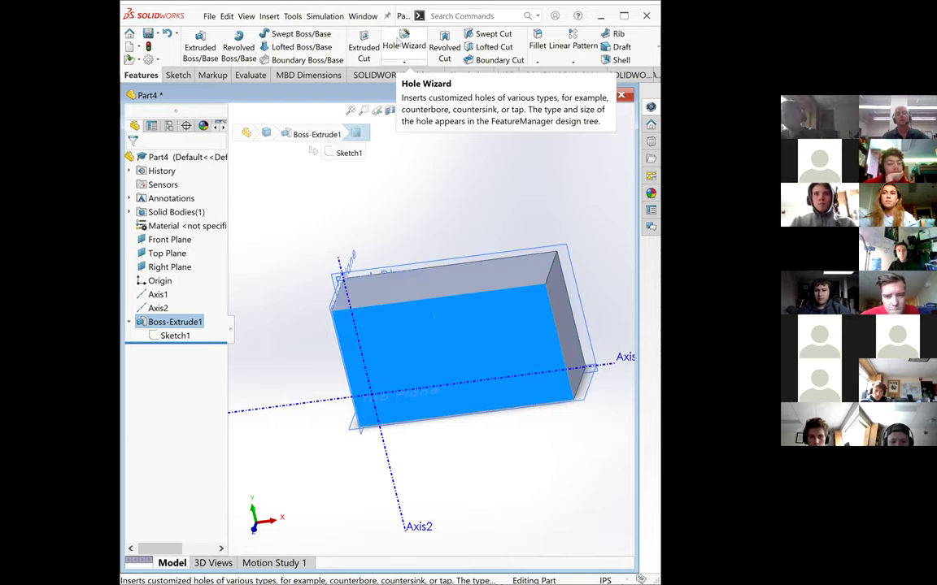
{"action": "left_click", "coordinate": [403, 41]}
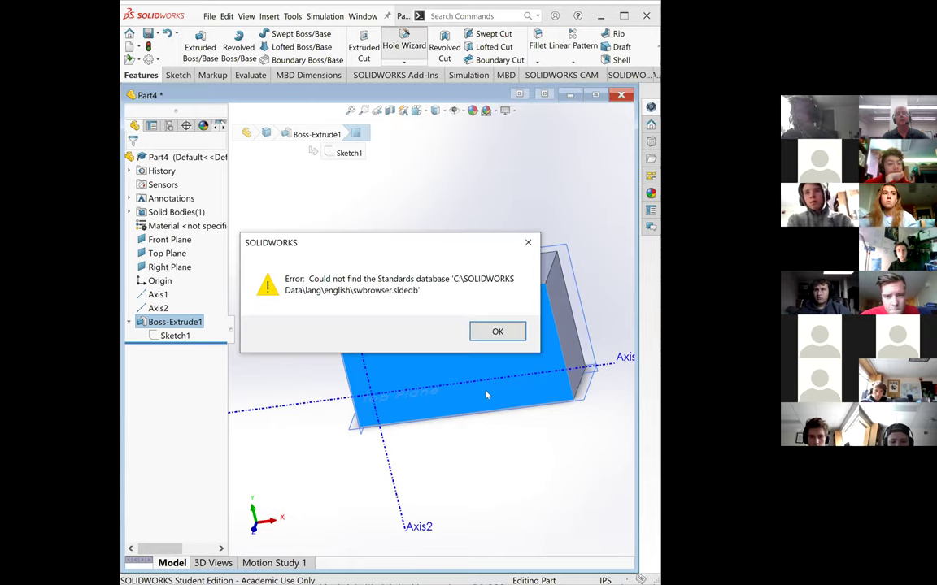
{"action": "left_click", "coordinate": [503, 332]}
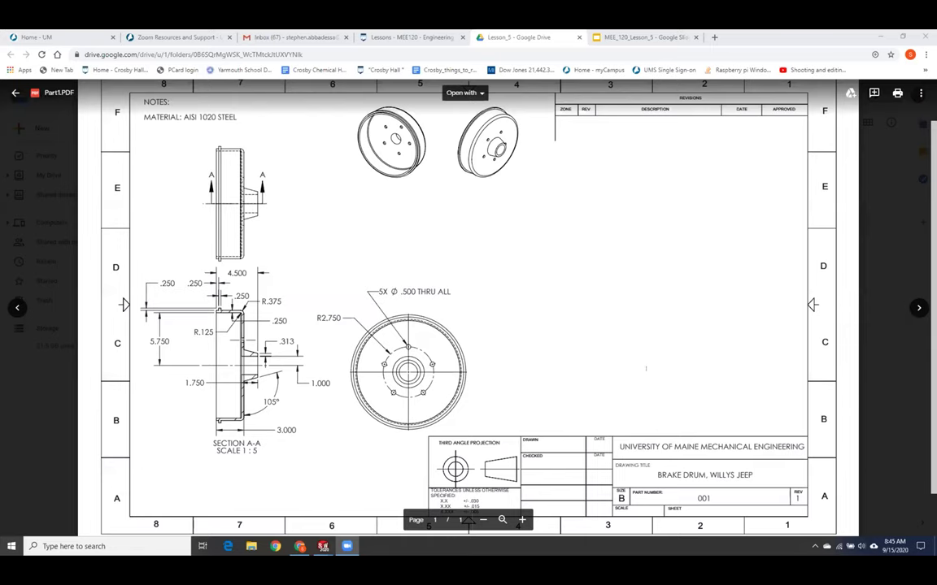
Step: Close the Part1.PDF drawing in Google Drive and switch to the Part2 block with the hole pattern in SOLIDWORKS
{"action": "scroll", "coordinate": [597, 297], "scroll_direction": "up", "scroll_amount": 1}
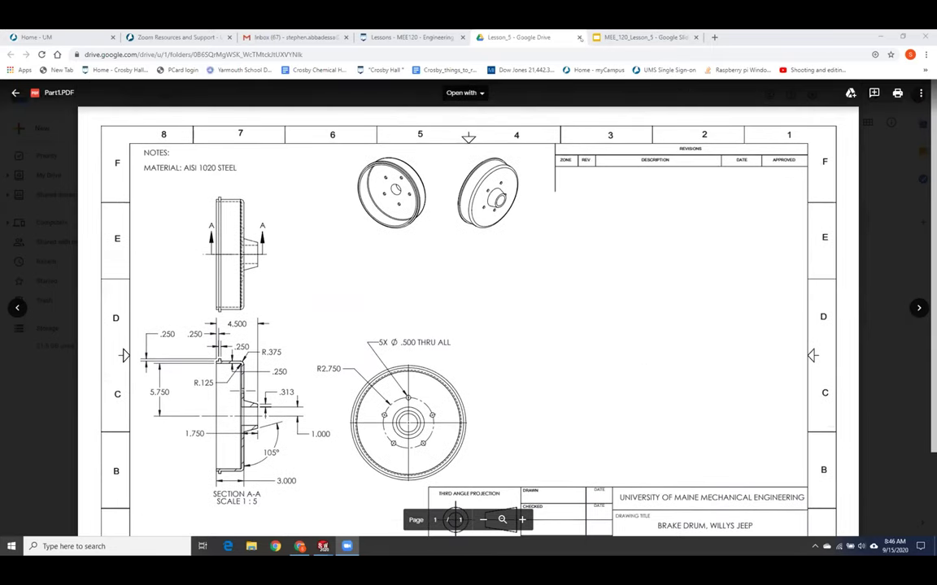
{"action": "left_click", "coordinate": [579, 36]}
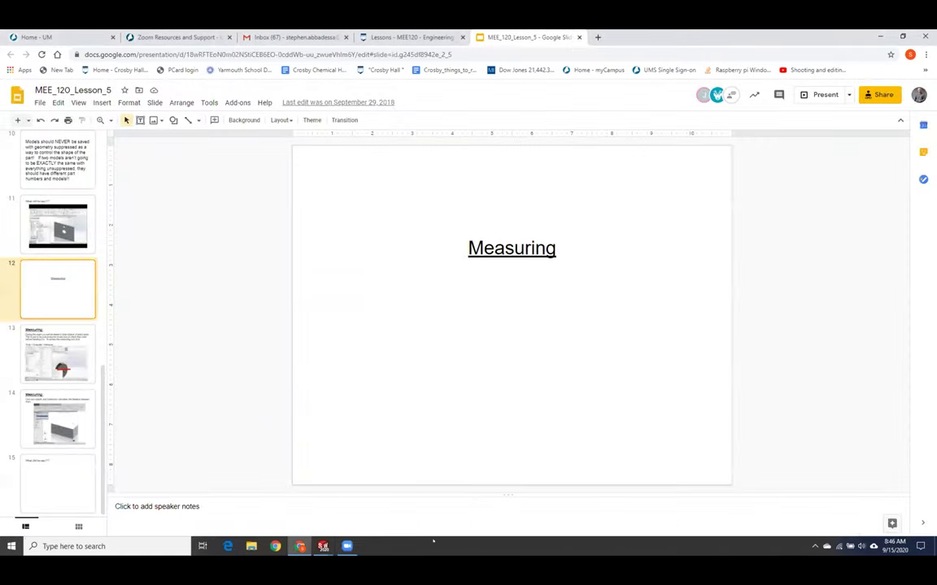
{"action": "mouse_move", "coordinate": [323, 546]}
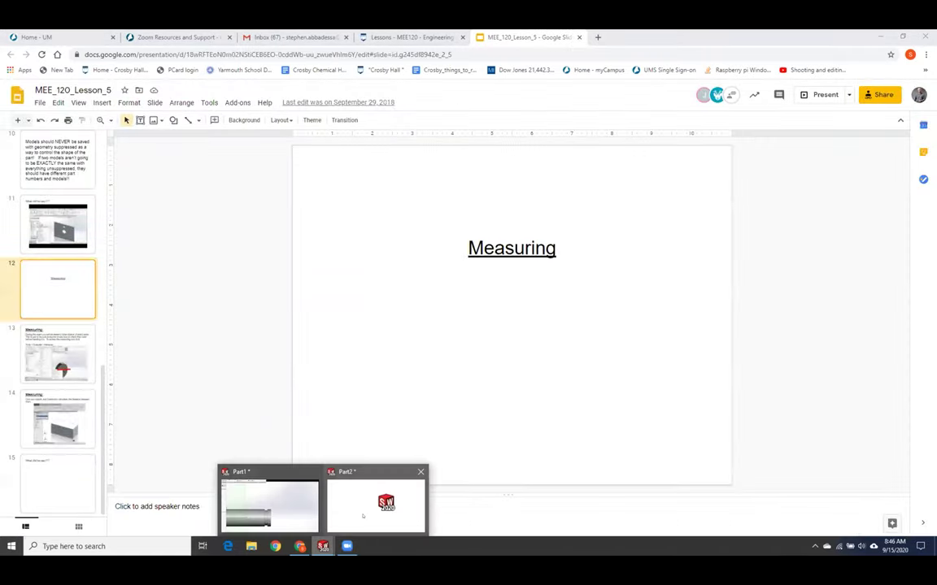
{"action": "left_click", "coordinate": [363, 515]}
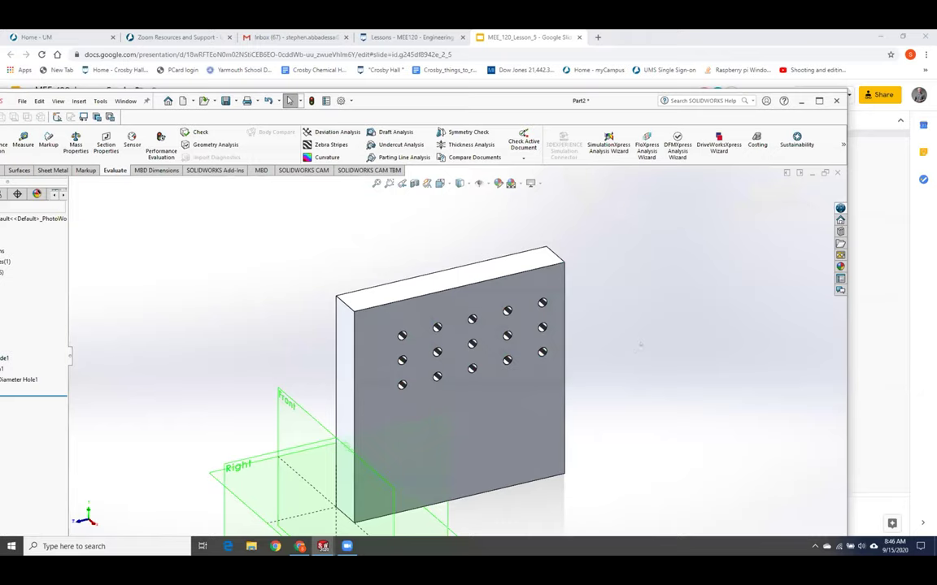
Step: Open the File Locations page of the system options and show the folders for Hole Wizard Favorites Database
{"action": "left_click", "coordinate": [341, 101]}
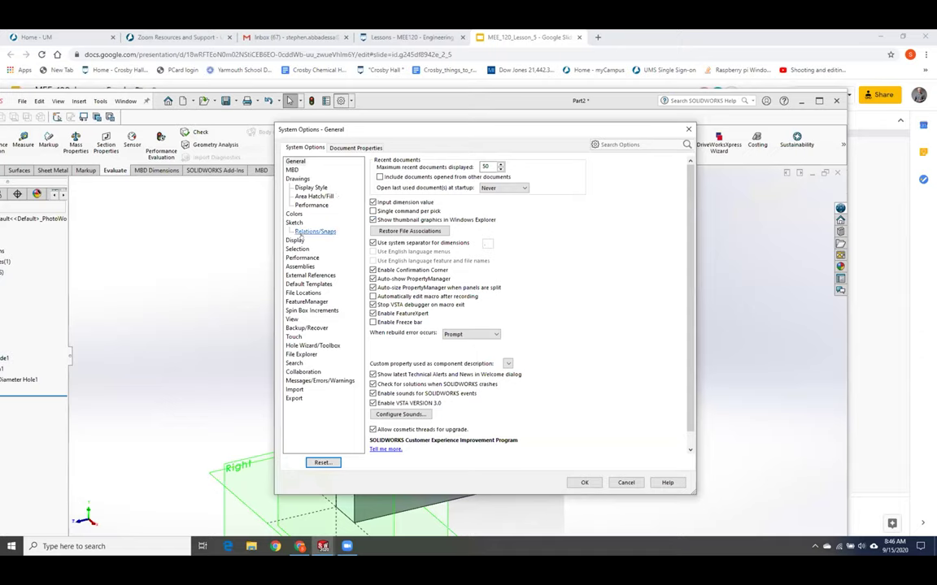
{"action": "left_click", "coordinate": [302, 284]}
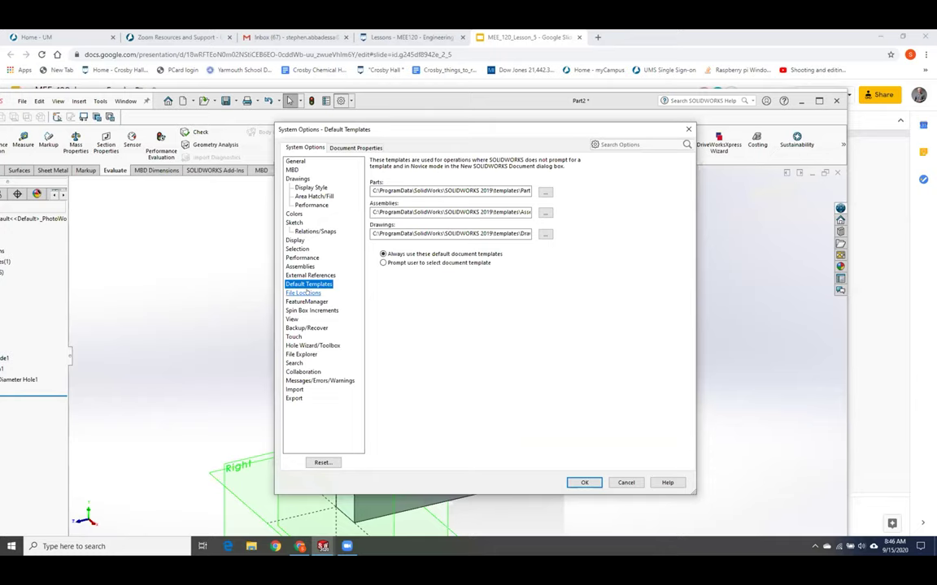
{"action": "left_click", "coordinate": [302, 292]}
{"action": "left_click", "coordinate": [439, 170]}
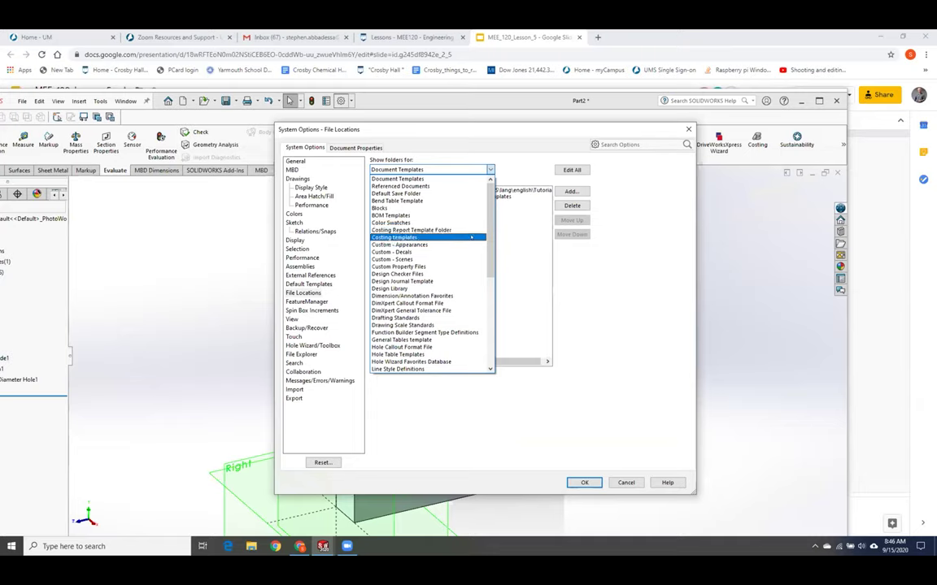
{"action": "scroll", "coordinate": [492, 275], "scroll_direction": "down", "scroll_amount": 4}
{"action": "scroll", "coordinate": [492, 276], "scroll_direction": "up", "scroll_amount": 1}
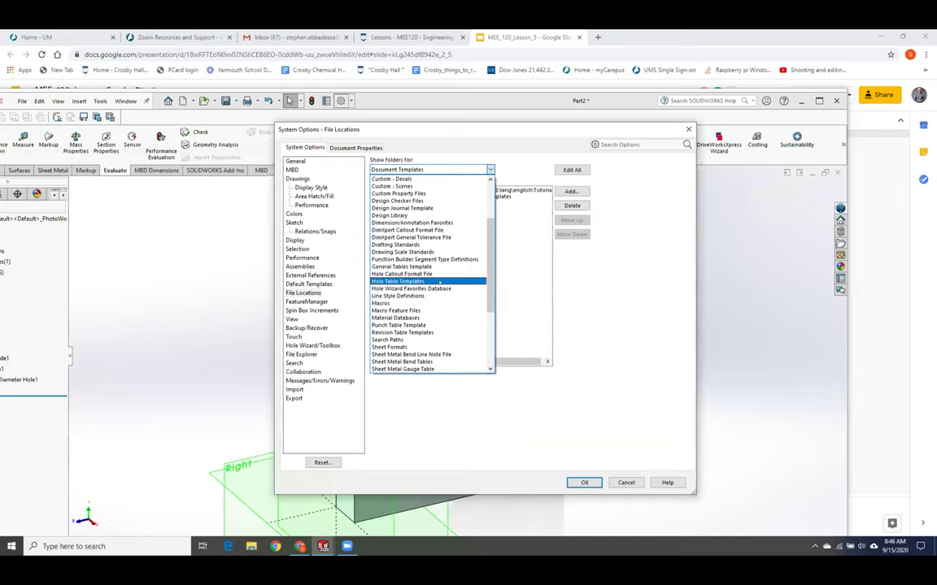
{"action": "left_click", "coordinate": [439, 288]}
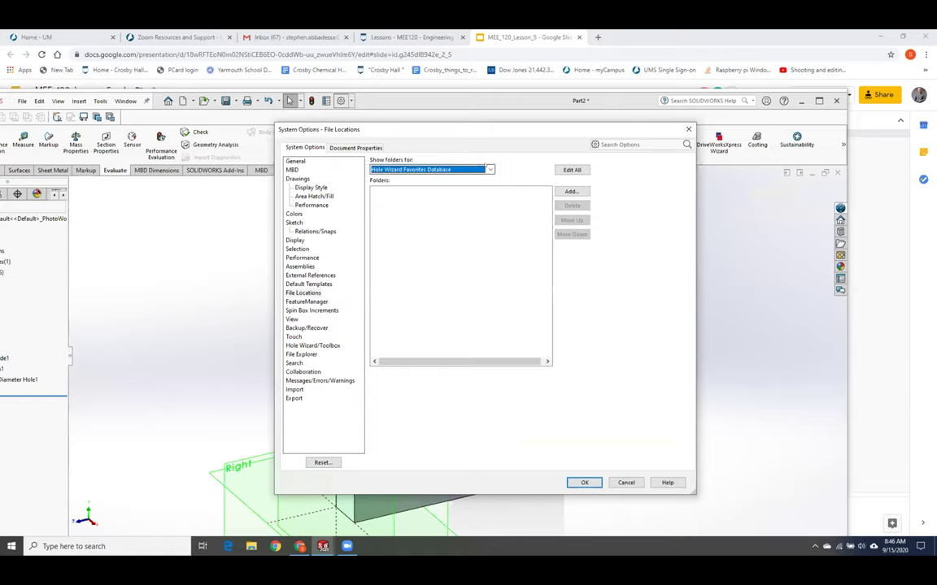
Step: Show the folders for Hole Table Templates and select the listed lang\english folder path
{"action": "left_click", "coordinate": [488, 168]}
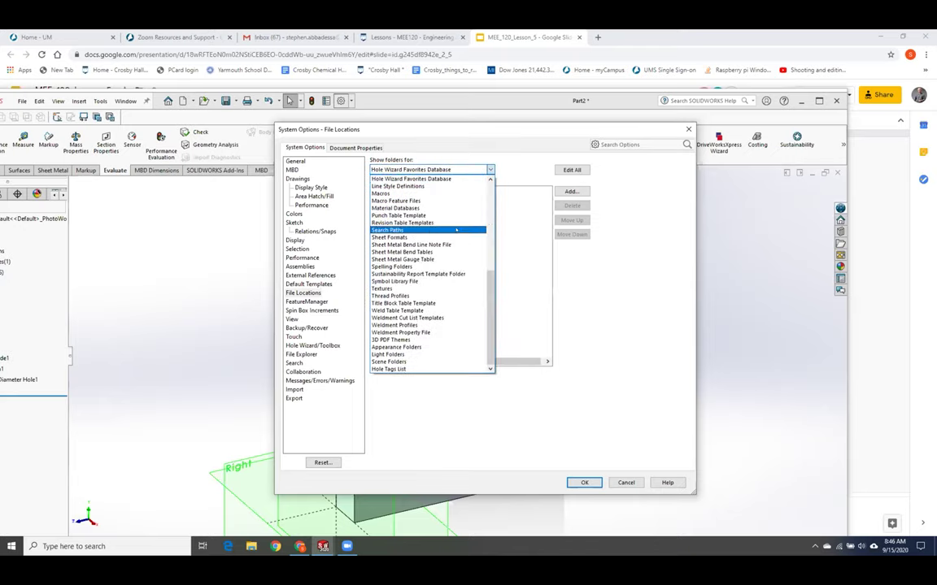
{"action": "scroll", "coordinate": [440, 229], "scroll_direction": "up", "scroll_amount": 1}
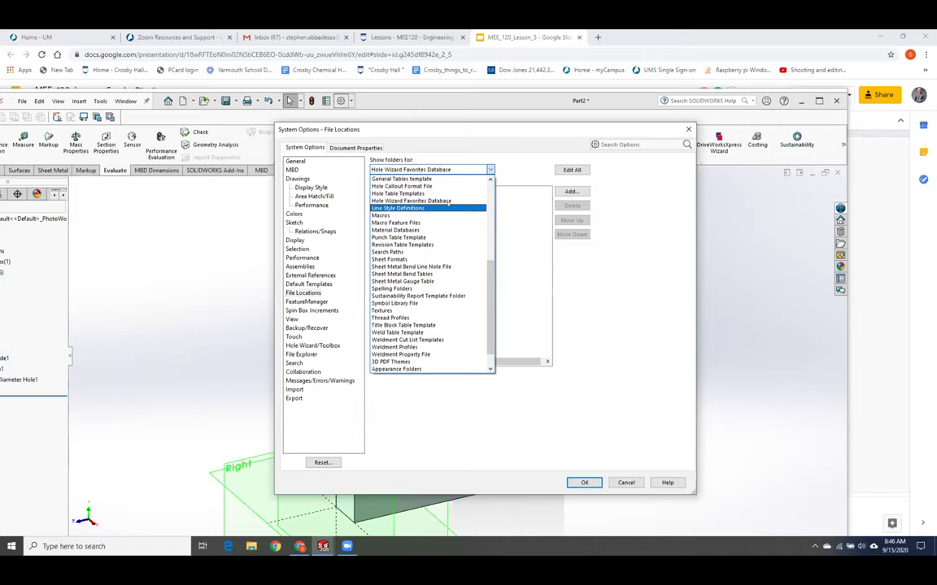
{"action": "left_click", "coordinate": [443, 193]}
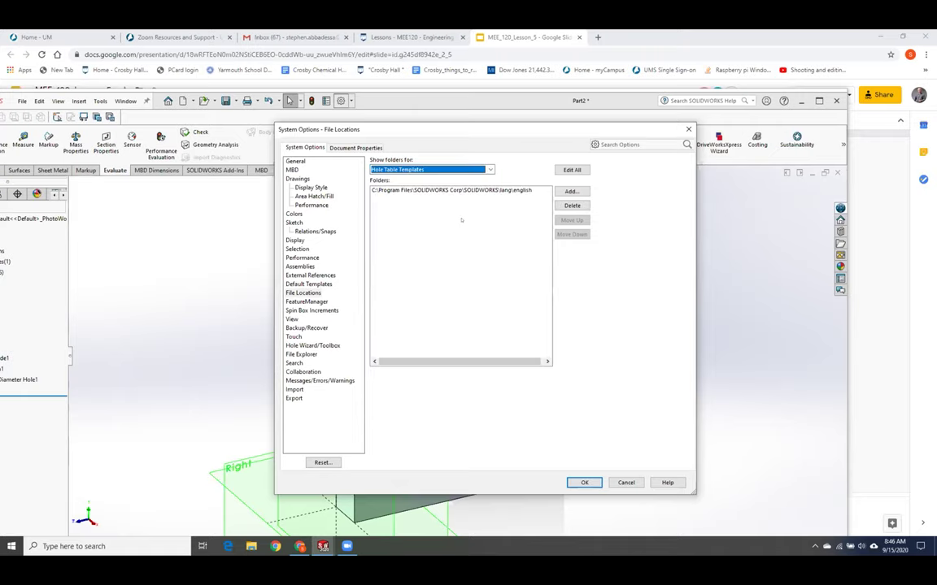
{"action": "left_click", "coordinate": [455, 193]}
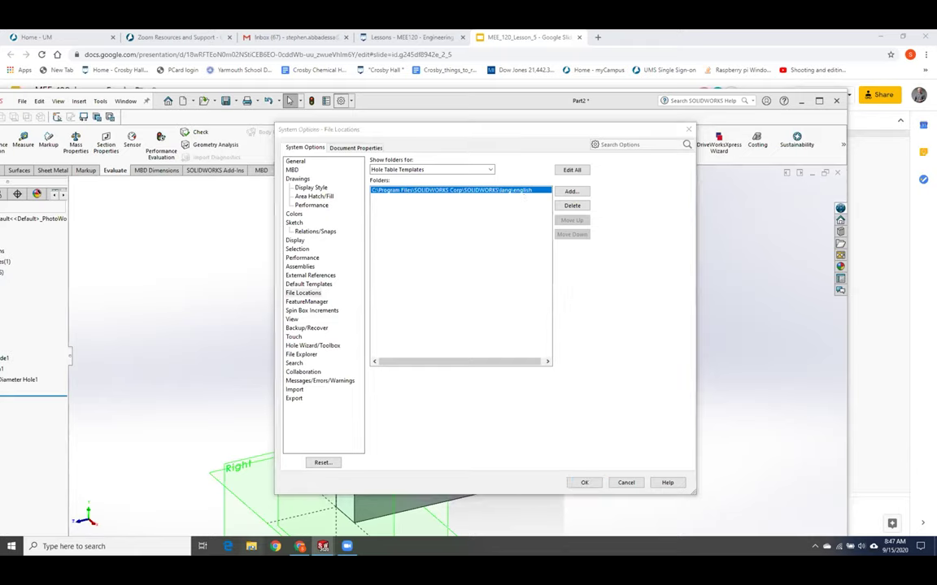
Step: Browse in File Explorer to C:\Program Files\SOLIDWORKS Corp\SOLIDWORKS\lang\english, keeping the folder path in the options dialog in view
{"action": "key", "text": "super+e"}
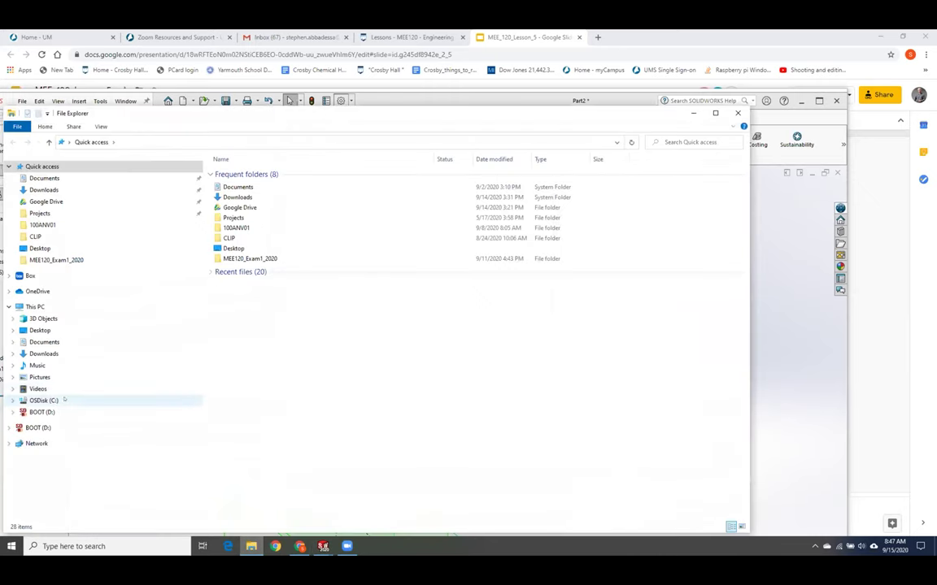
{"action": "left_click", "coordinate": [65, 400]}
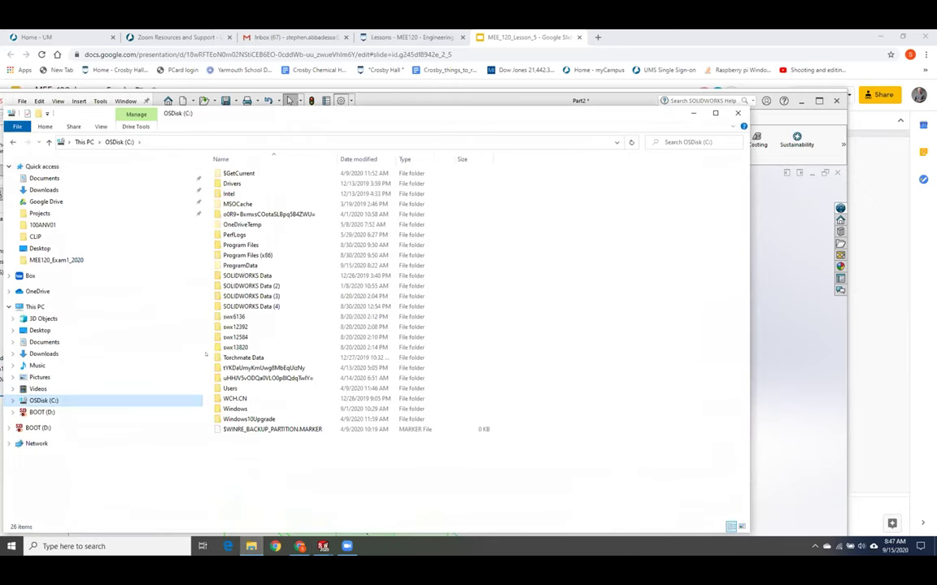
{"action": "left_click", "coordinate": [251, 246]}
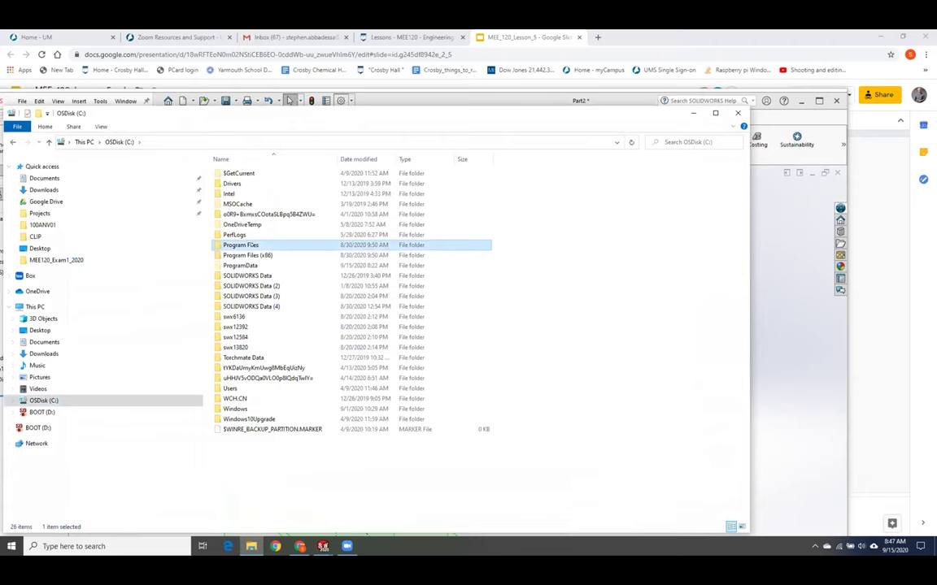
{"action": "double_click", "coordinate": [244, 245]}
{"action": "scroll", "coordinate": [313, 391], "scroll_direction": "down", "scroll_amount": 3}
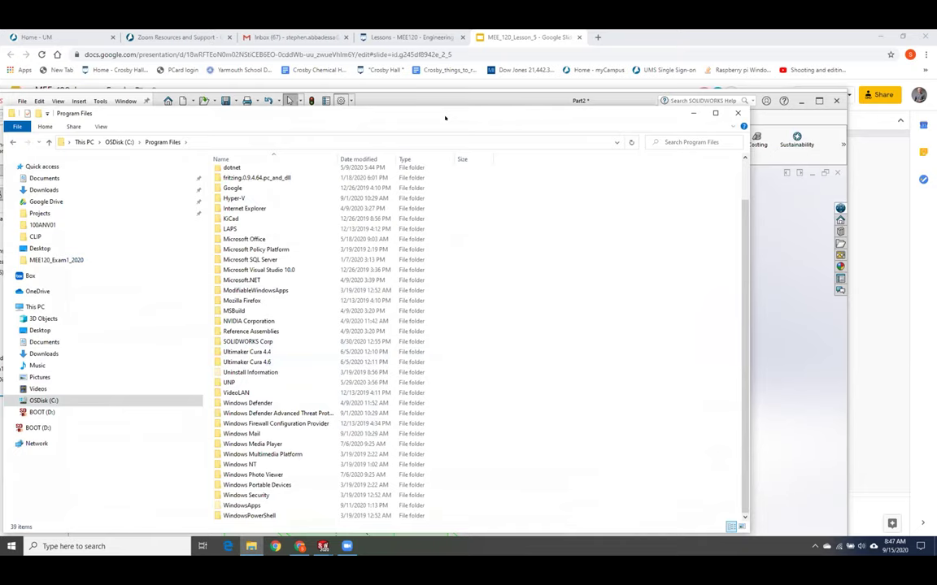
{"action": "left_click_drag", "start_coordinate": [444, 118], "coordinate": [474, 141]}
{"action": "double_click", "coordinate": [300, 365]}
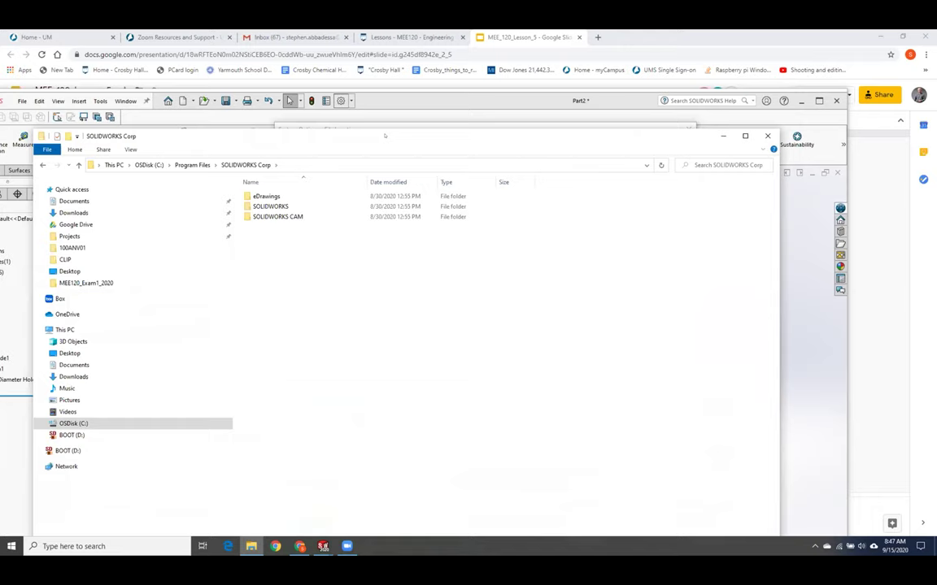
{"action": "left_click_drag", "start_coordinate": [406, 297], "coordinate": [407, 298]}
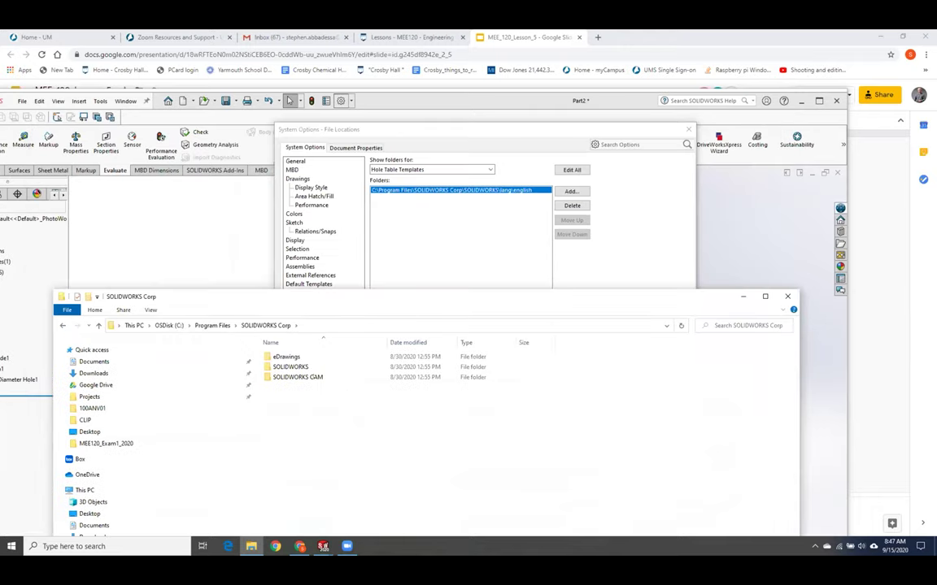
{"action": "double_click", "coordinate": [293, 367]}
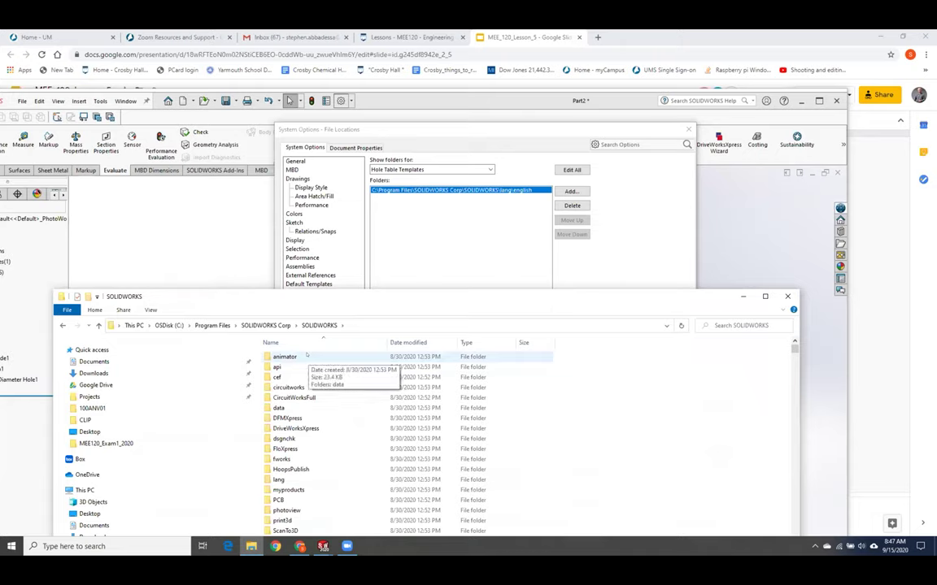
{"action": "double_click", "coordinate": [279, 480]}
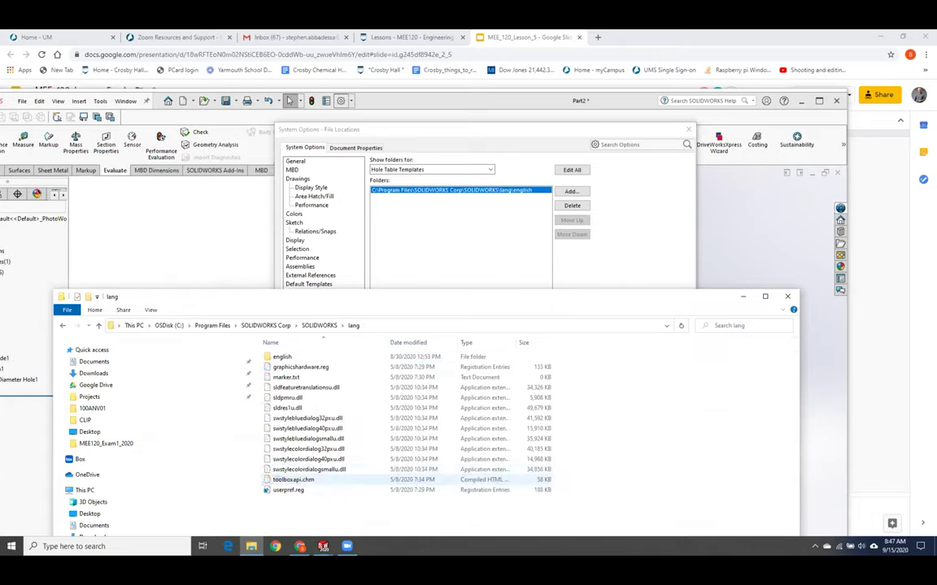
{"action": "double_click", "coordinate": [282, 360]}
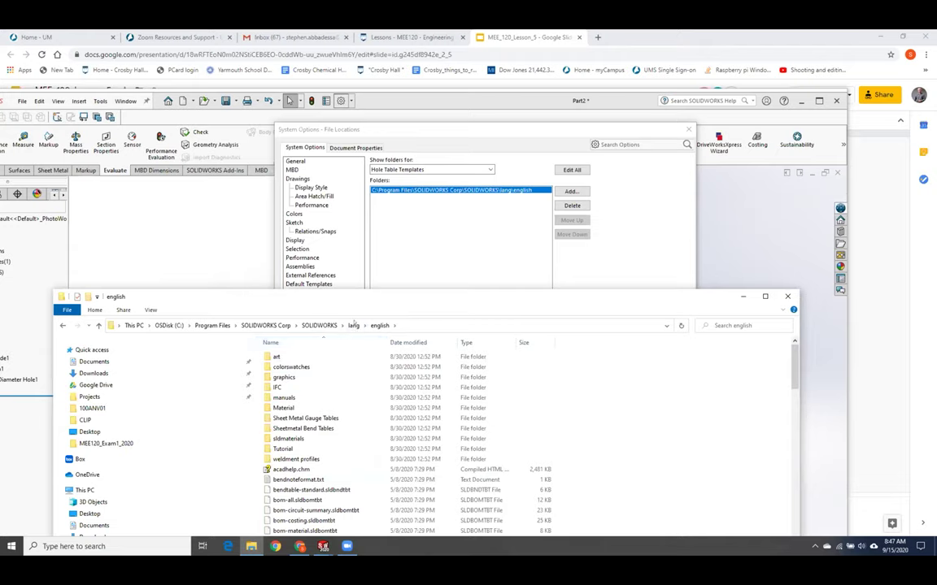
Step: Compress the four hole table files and Holewzd.idx from the english folder into a zip archive placed on the desktop
{"action": "left_click_drag", "start_coordinate": [363, 298], "coordinate": [388, 117]}
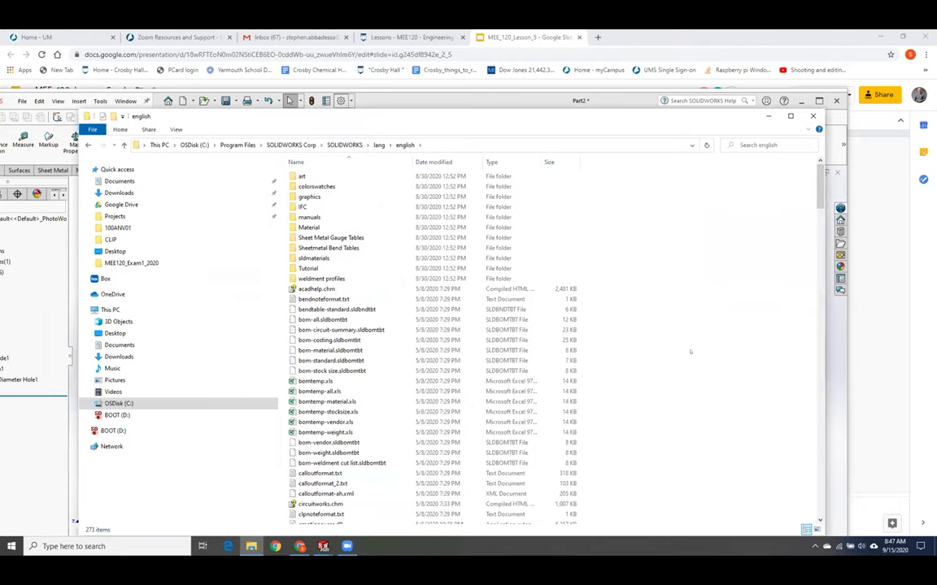
{"action": "left_click_drag", "start_coordinate": [820, 195], "coordinate": [817, 288]}
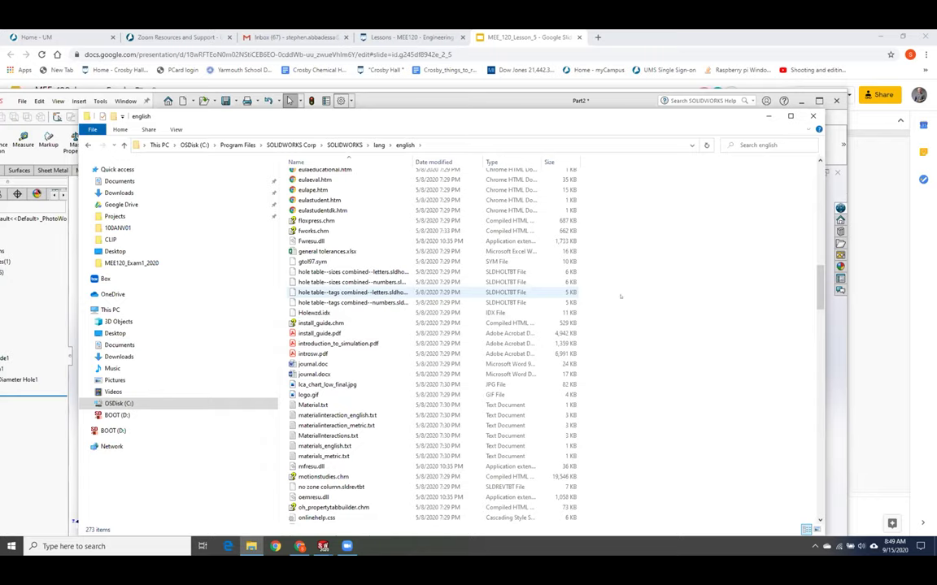
{"action": "left_click_drag", "start_coordinate": [595, 313], "coordinate": [300, 272]}
{"action": "right_click", "coordinate": [303, 273]}
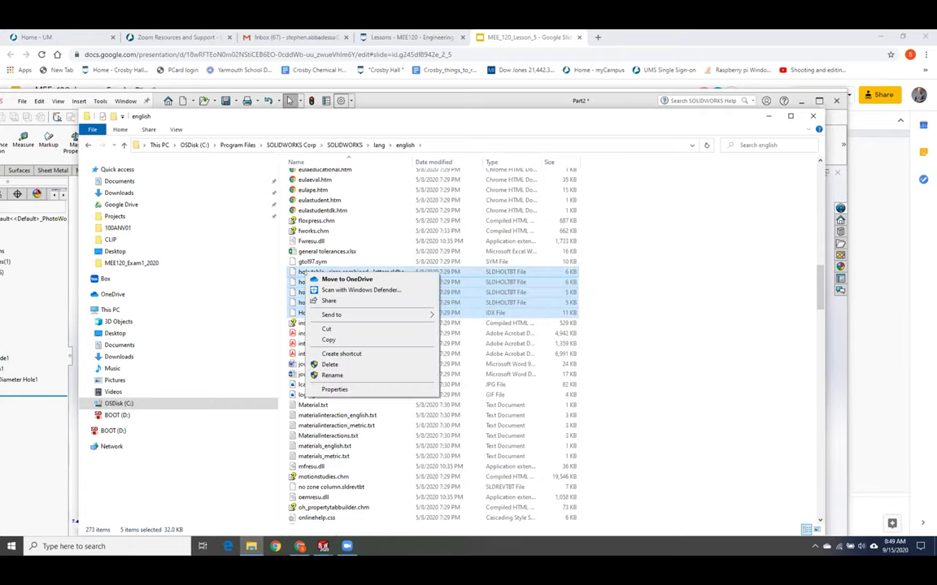
{"action": "mouse_move", "coordinate": [382, 314]}
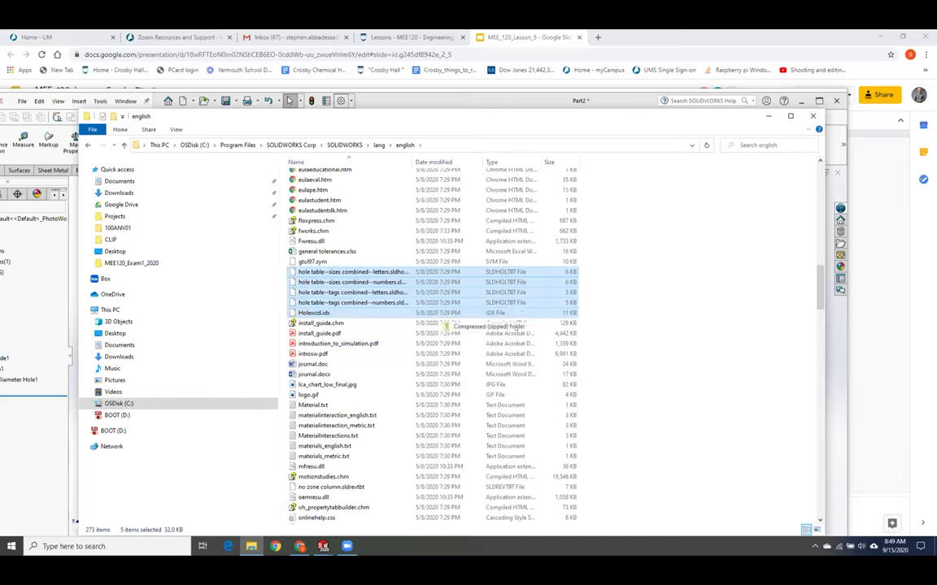
{"action": "left_click", "coordinate": [488, 326]}
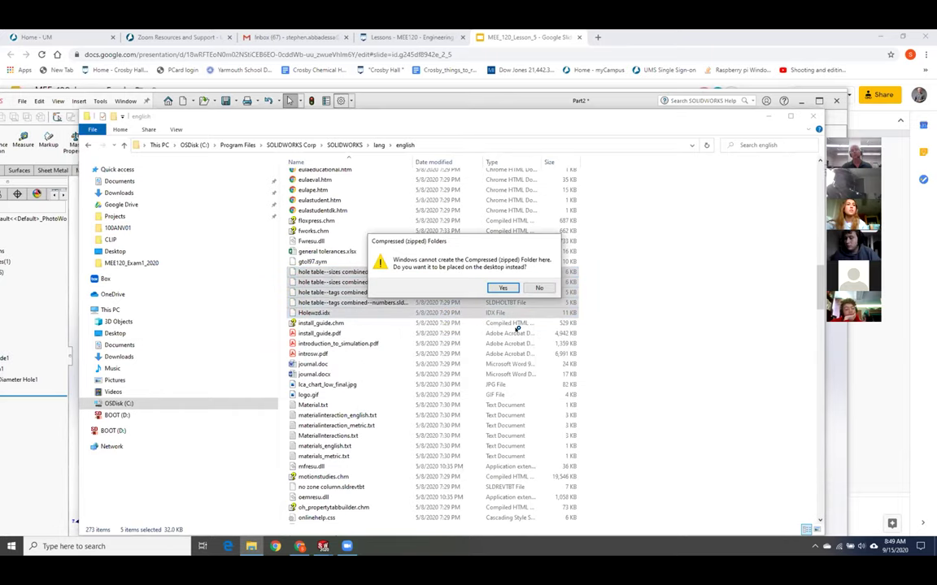
{"action": "left_click", "coordinate": [502, 288]}
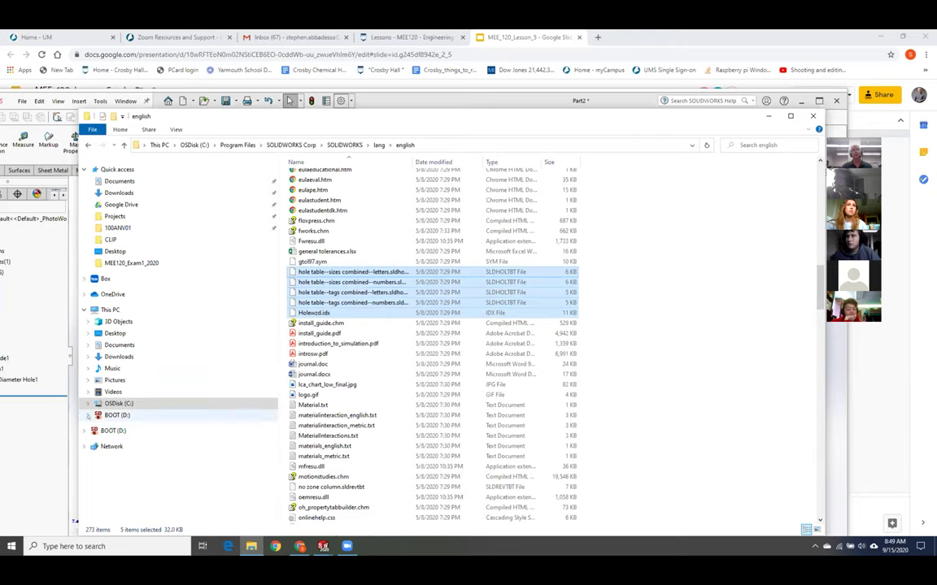
Step: Cancel the system options dialog in SOLIDWORKS and switch to the Gmail inbox in Chrome
{"action": "key", "text": "alt+Tab"}
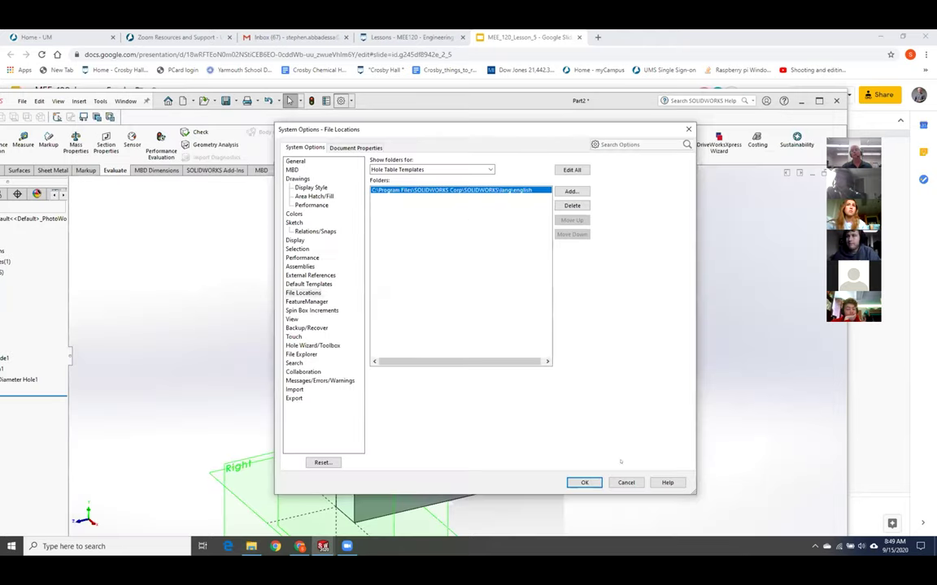
{"action": "left_click", "coordinate": [625, 482]}
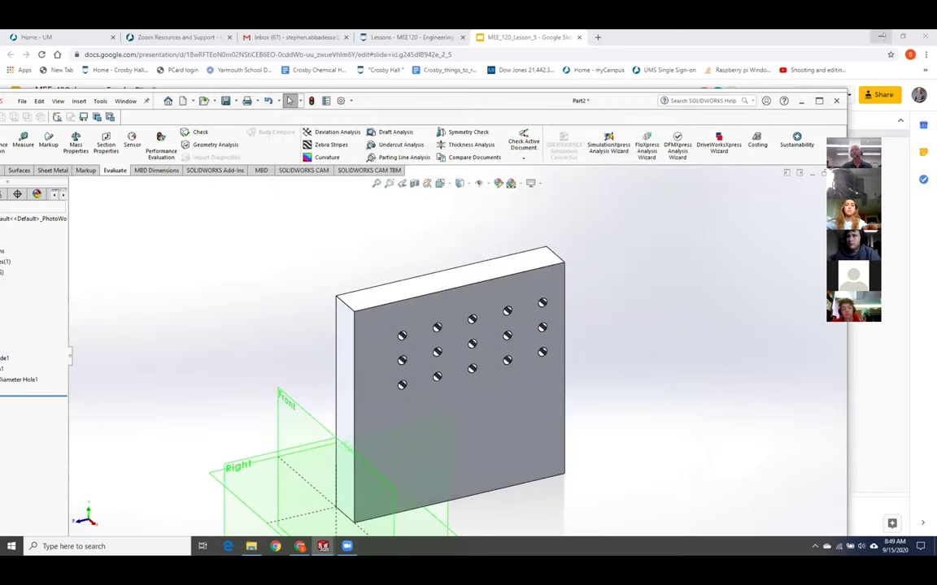
{"action": "left_click", "coordinate": [880, 36]}
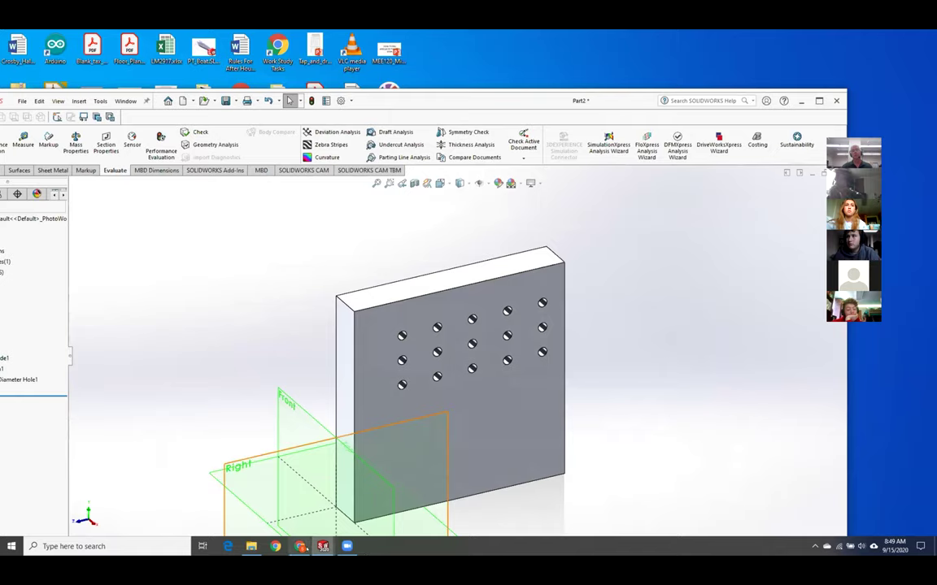
{"action": "left_click", "coordinate": [281, 488]}
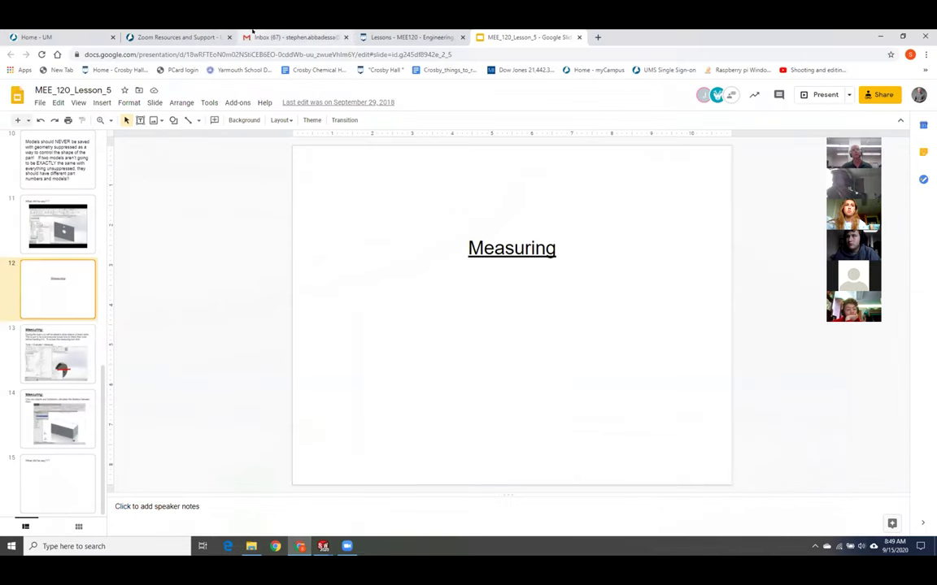
{"action": "left_click", "coordinate": [289, 37]}
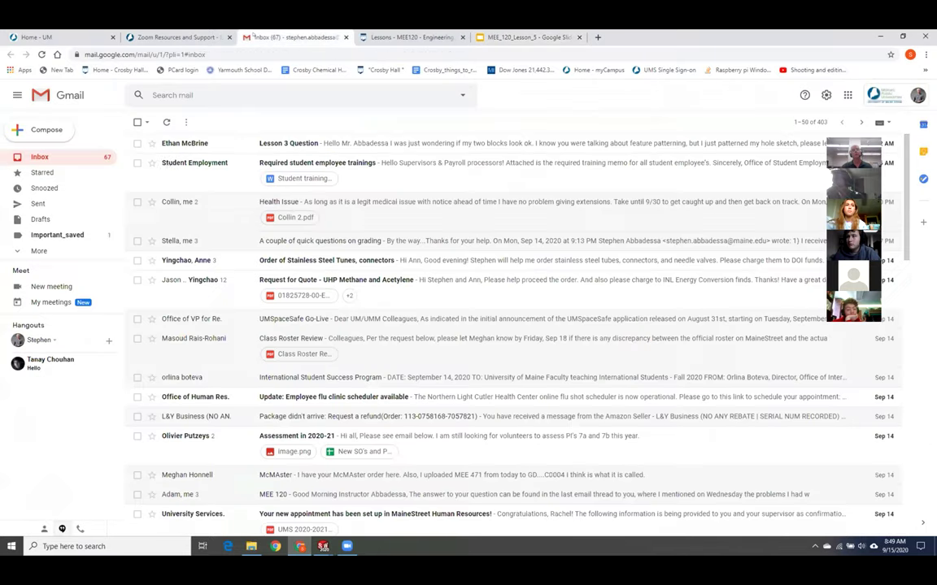
Step: Start a new email, enter the student as recipient and set the subject to "Hole Wizard File"
{"action": "left_click", "coordinate": [42, 129]}
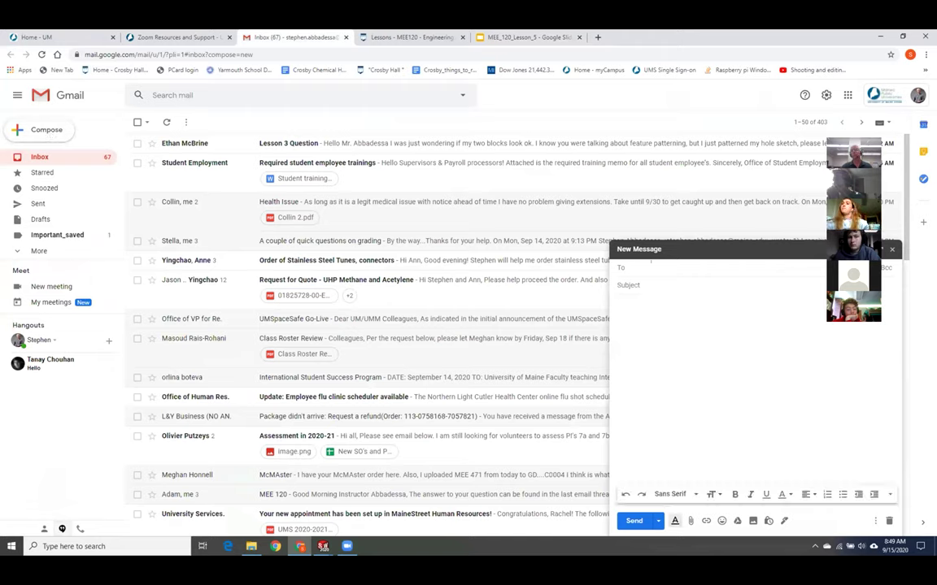
{"action": "type", "text": "davis"}
{"action": "left_click", "coordinate": [667, 287]}
{"action": "key", "text": "Tab"}
{"action": "type", "text": "H"}
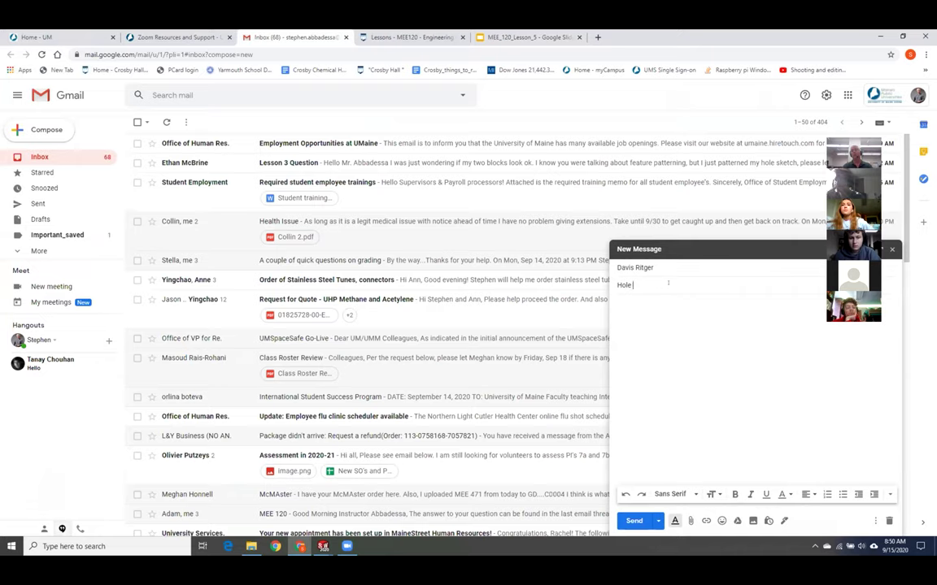
{"action": "type", "text": "ole Wizard File"}
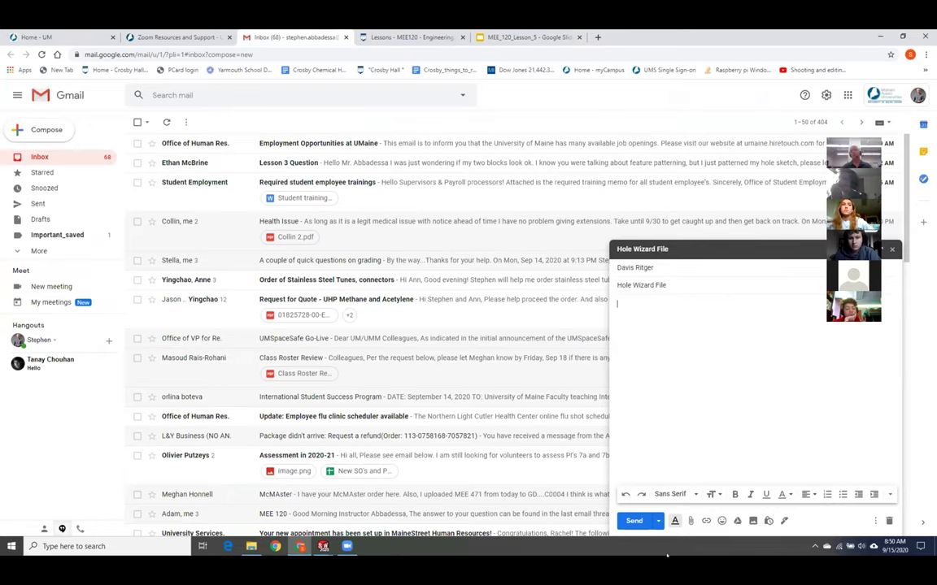
Step: Attach hole table--sizes combined--letters.zip from the desktop to the email and send it
{"action": "left_click", "coordinate": [691, 520]}
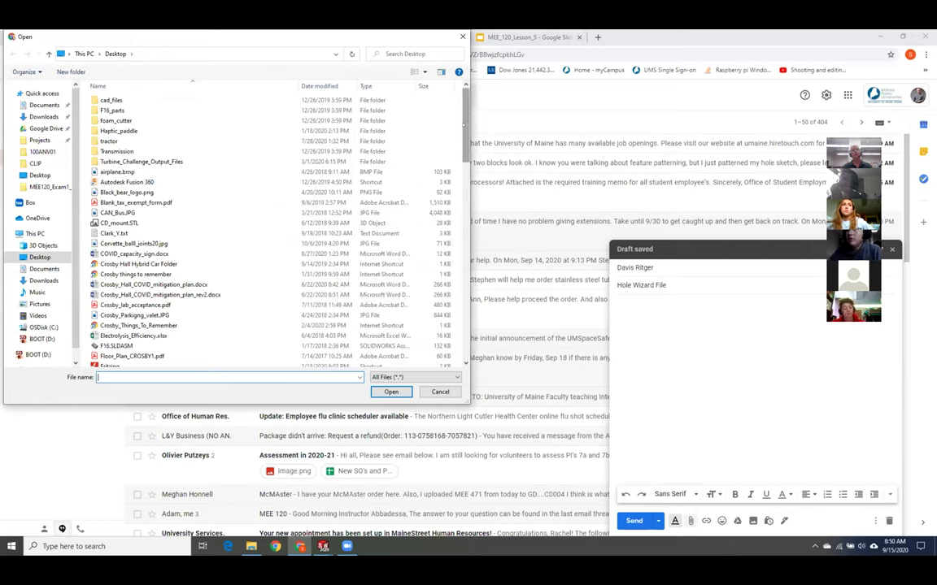
{"action": "scroll", "coordinate": [465, 164], "scroll_direction": "down", "scroll_amount": 5}
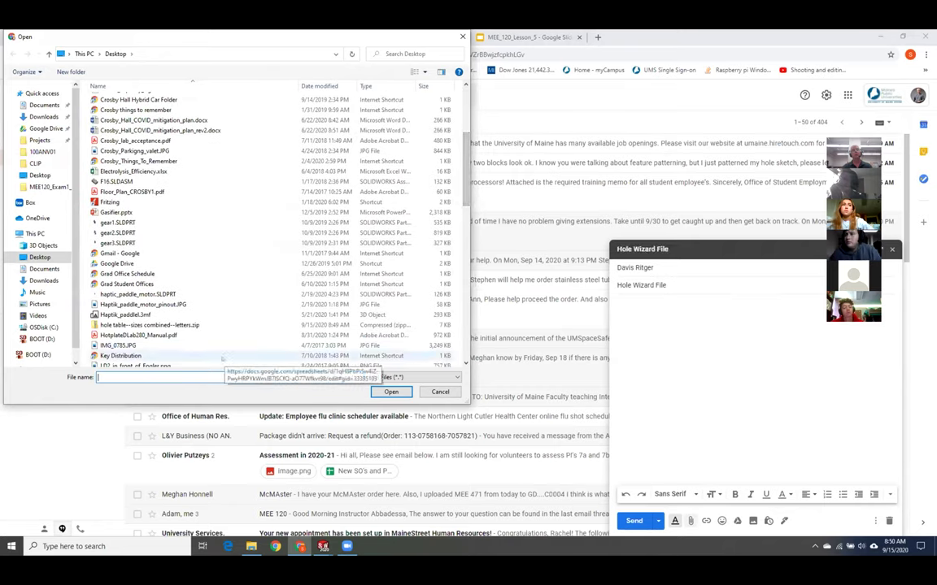
{"action": "left_click", "coordinate": [207, 326]}
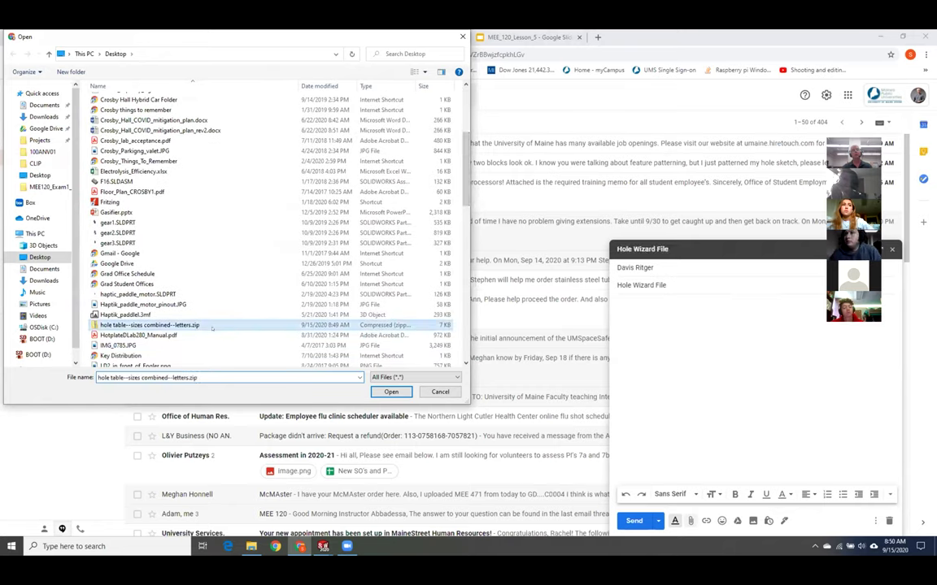
{"action": "left_click", "coordinate": [391, 392]}
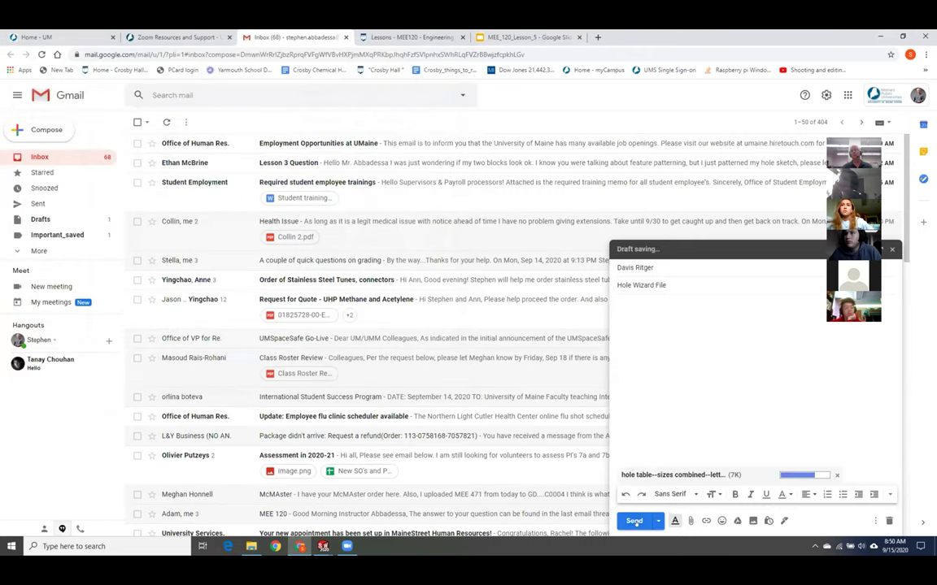
{"action": "left_click", "coordinate": [634, 521]}
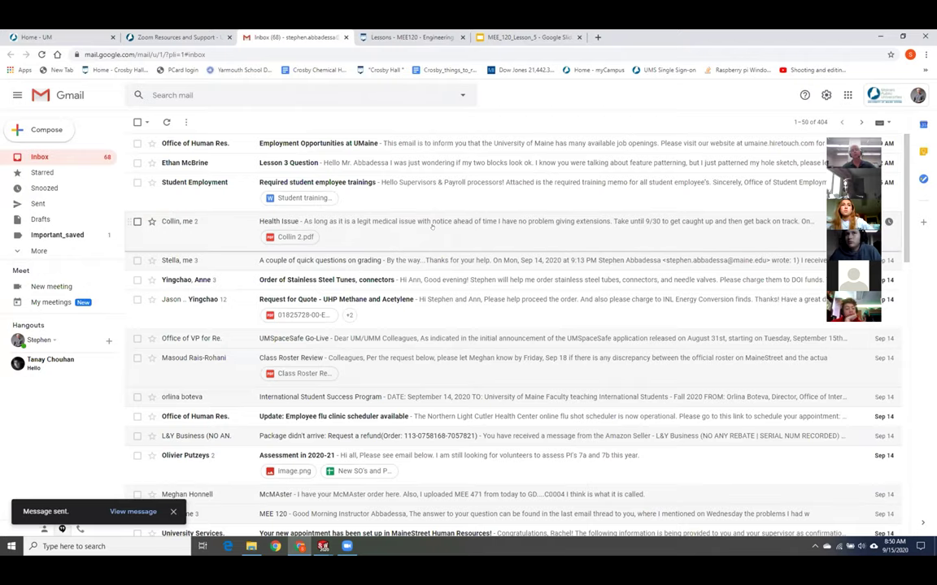
Step: Switch to SOLIDWORKS and reposition its window so the full feature tree of Part2 is in view
{"action": "key", "text": "alt+Tab"}
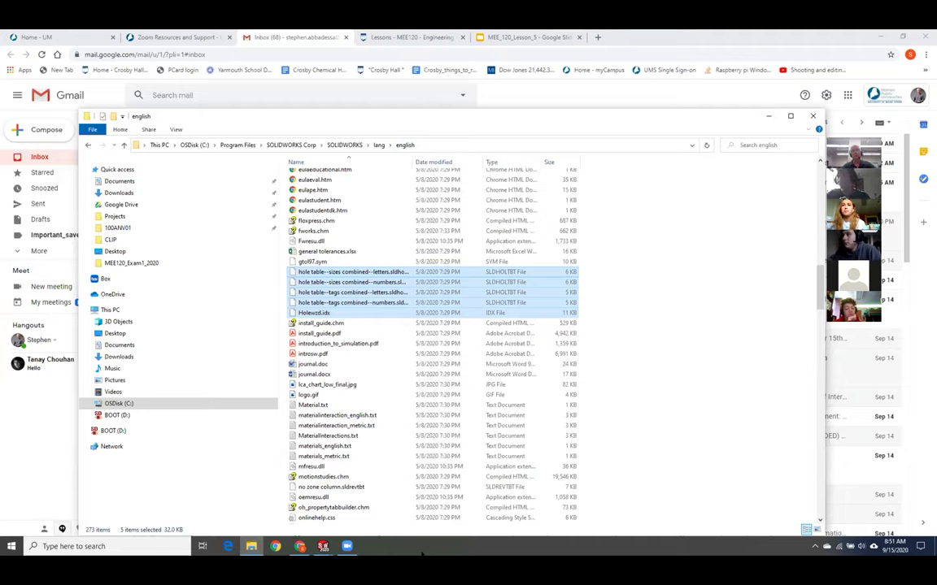
{"action": "left_click", "coordinate": [323, 546]}
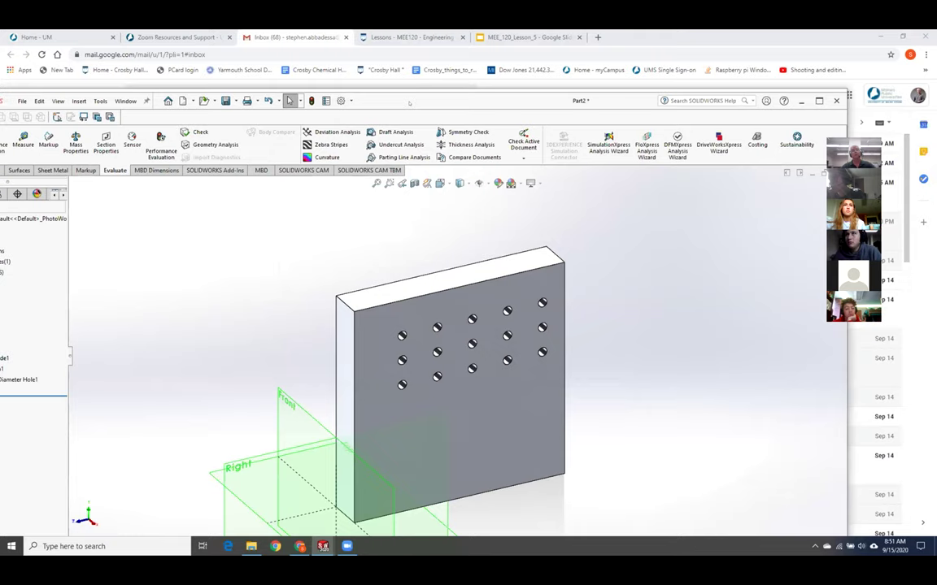
{"action": "left_click_drag", "start_coordinate": [409, 103], "coordinate": [482, 90]}
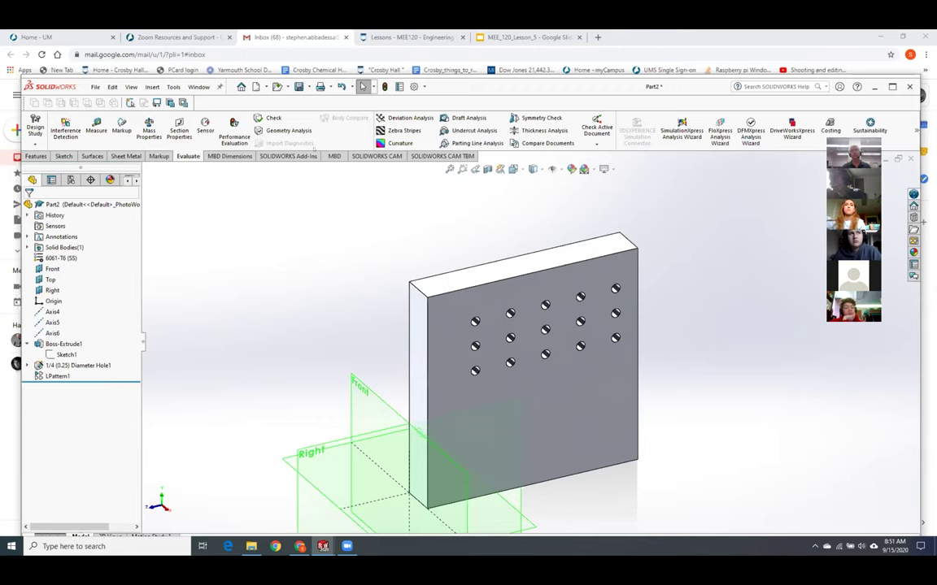
Step: Open the Lesson 5 folder from the MEE120 Lessons page in Chrome and view the Part1.PDF drawing enlarged
{"action": "key", "text": "alt+Tab"}
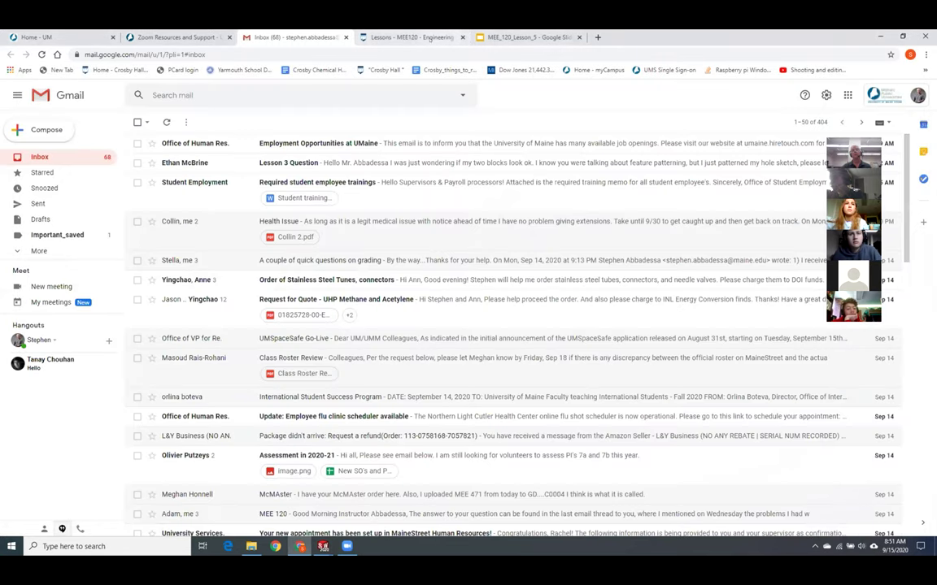
{"action": "left_click", "coordinate": [429, 38]}
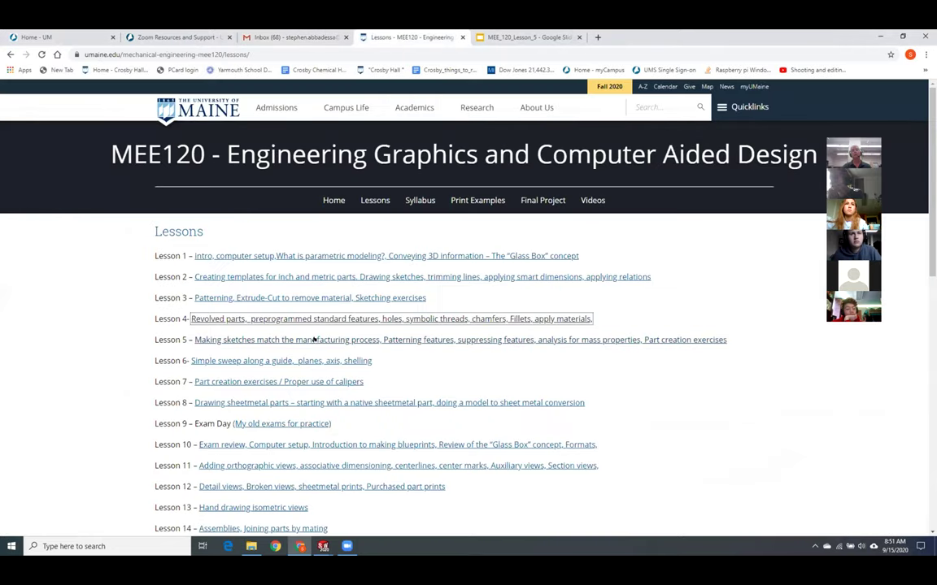
{"action": "left_click", "coordinate": [314, 339]}
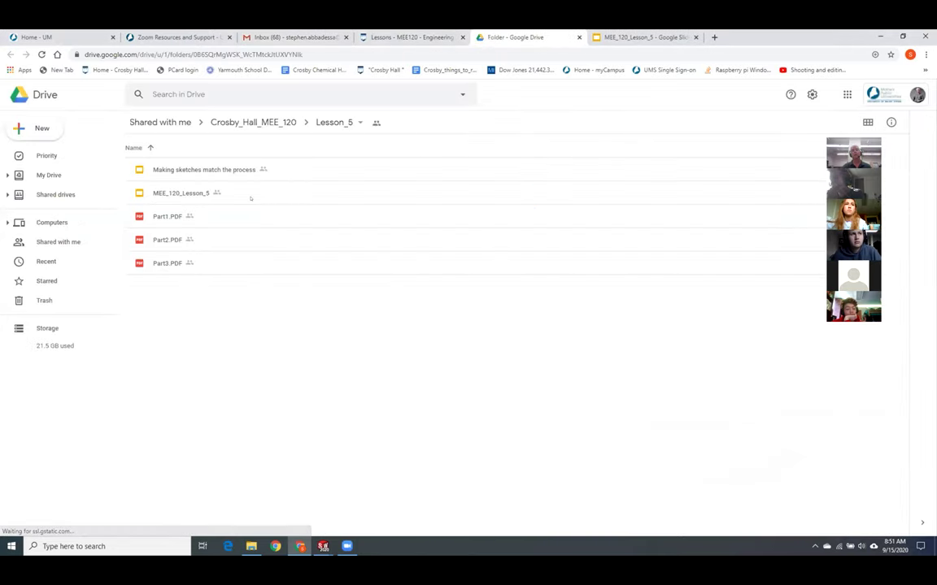
{"action": "double_click", "coordinate": [171, 216]}
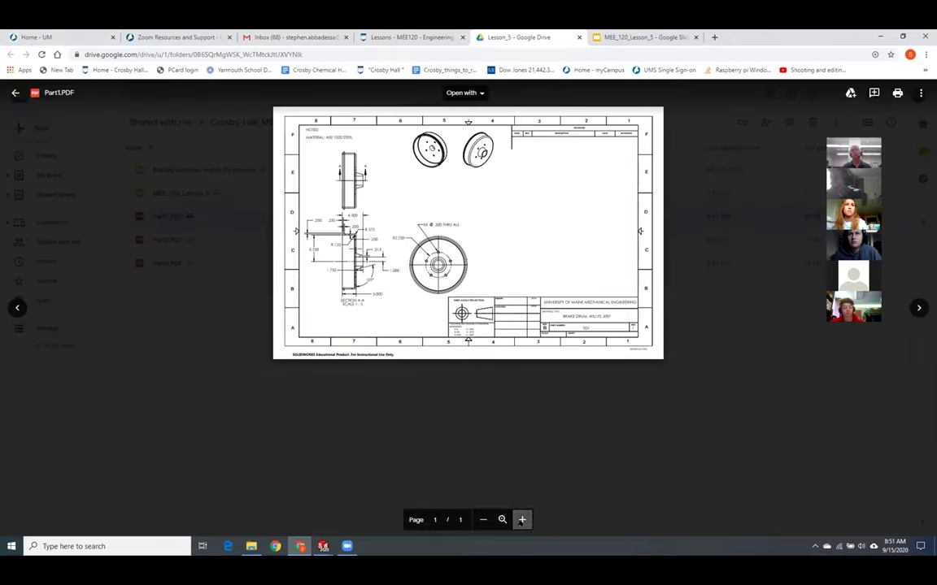
{"action": "left_click", "coordinate": [522, 520]}
{"action": "left_click", "coordinate": [522, 520]}
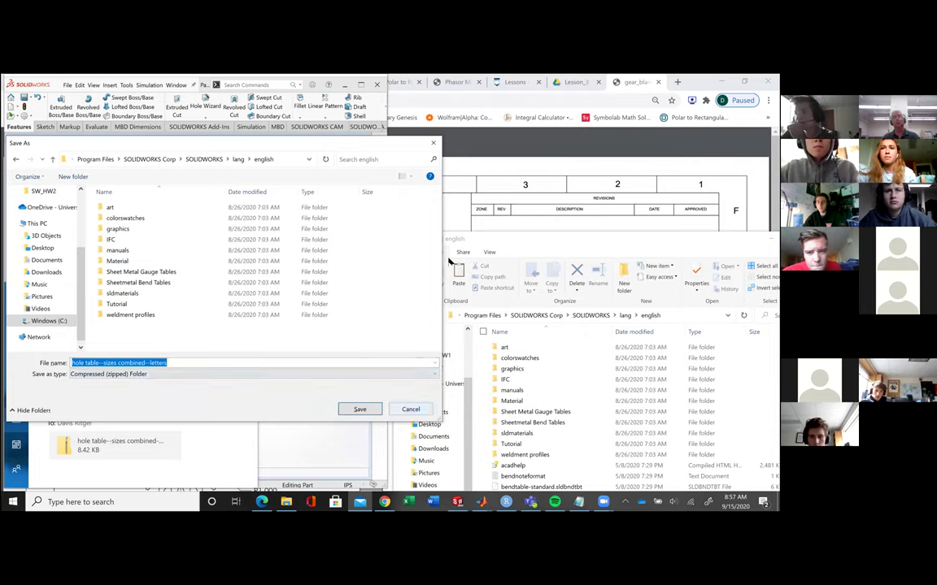
Step: Cancel saving the zip attachment and open it directly from the Hole Wizard File email
{"action": "key", "text": "Escape"}
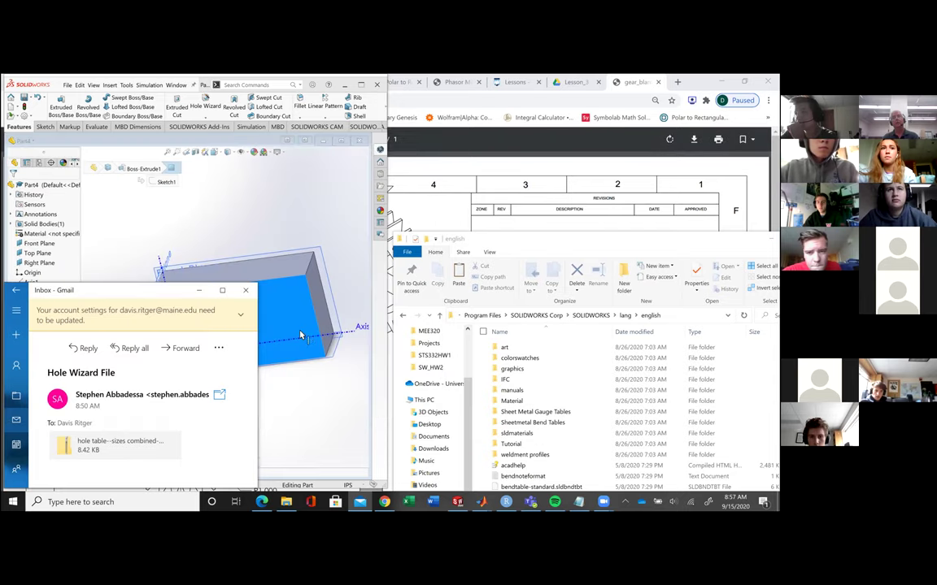
{"action": "right_click", "coordinate": [160, 443]}
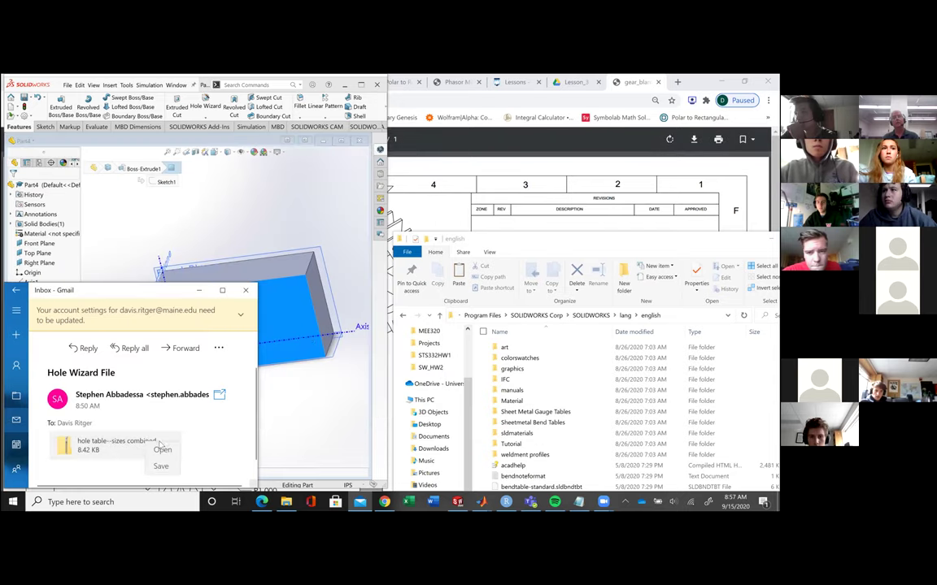
{"action": "key", "text": "Escape"}
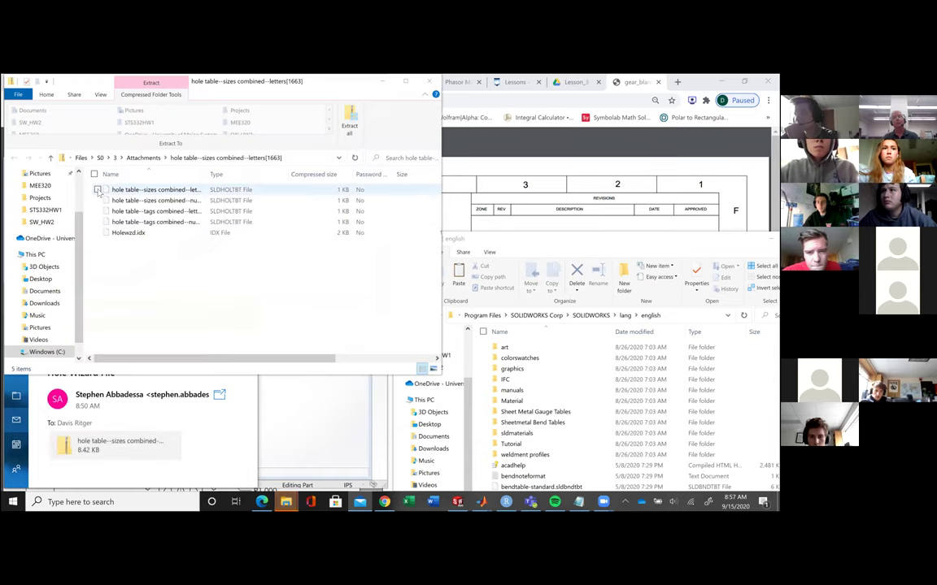
Step: Copy the four hole table files and Holewzd.idx from the opened zip archive
{"action": "left_click", "coordinate": [98, 189]}
{"action": "left_click", "coordinate": [97, 200]}
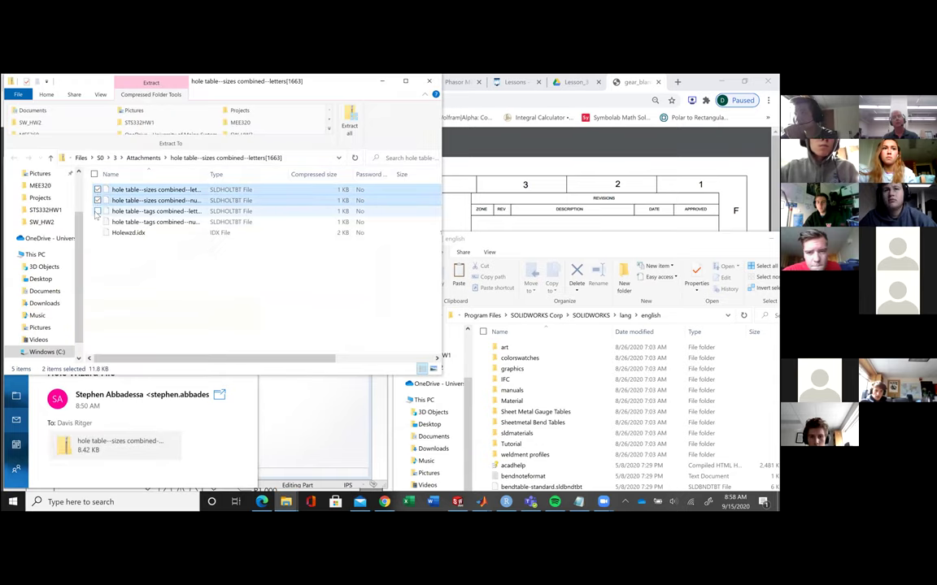
{"action": "left_click", "coordinate": [154, 248]}
{"action": "left_click_drag", "start_coordinate": [155, 248], "coordinate": [97, 179]}
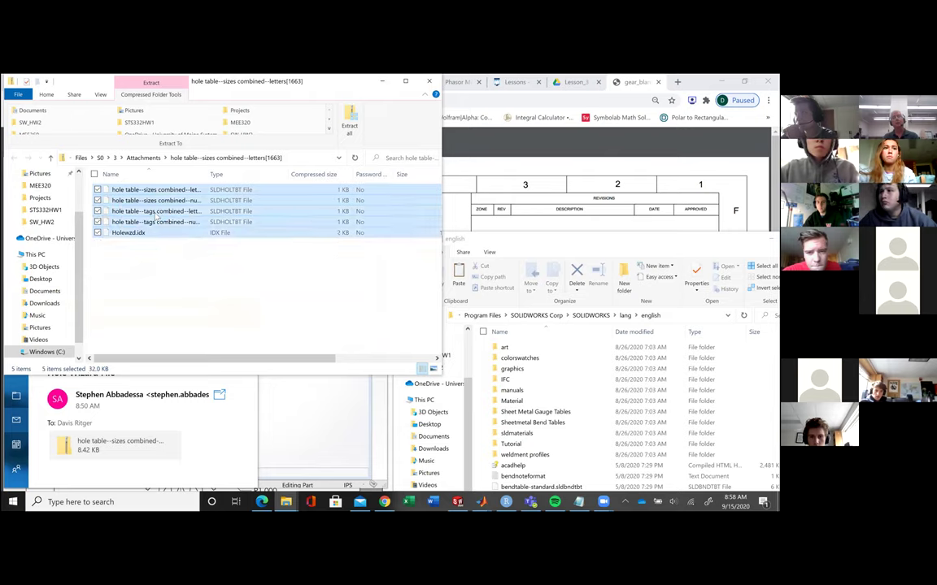
{"action": "right_click", "coordinate": [158, 217]}
{"action": "left_click", "coordinate": [96, 235]}
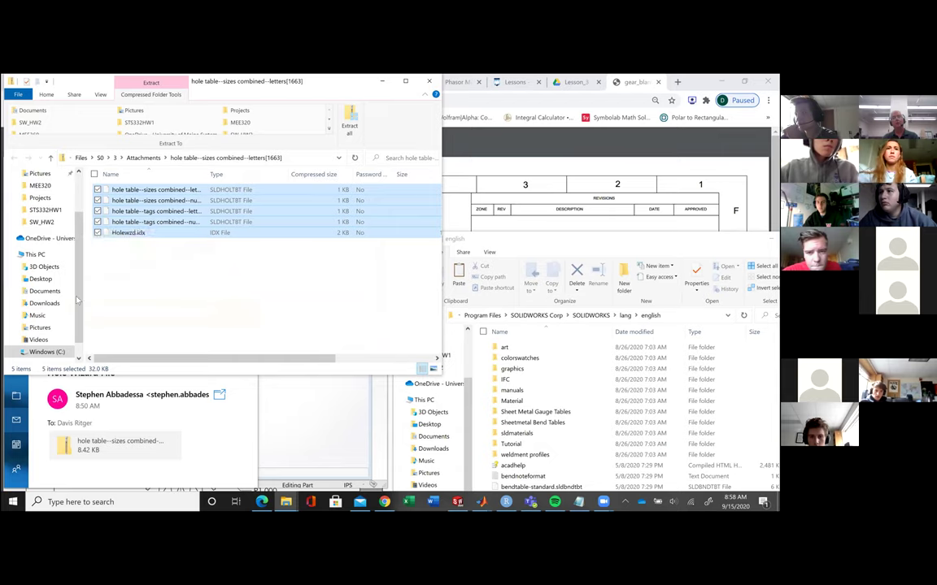
Step: Open the SOLIDWORKS installation folder inside Program Files > SOLIDWORKS Corp on the C: drive
{"action": "left_click", "coordinate": [49, 351]}
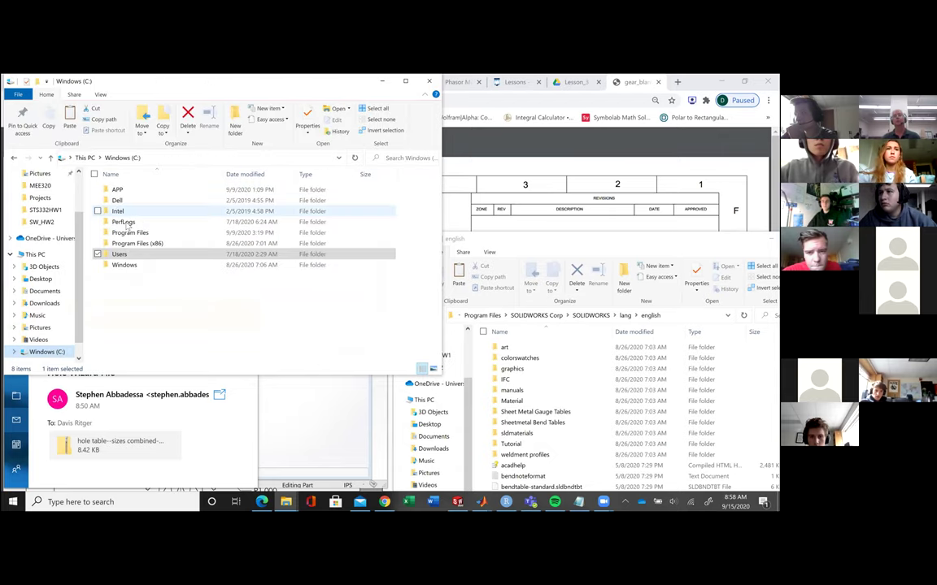
{"action": "double_click", "coordinate": [143, 234]}
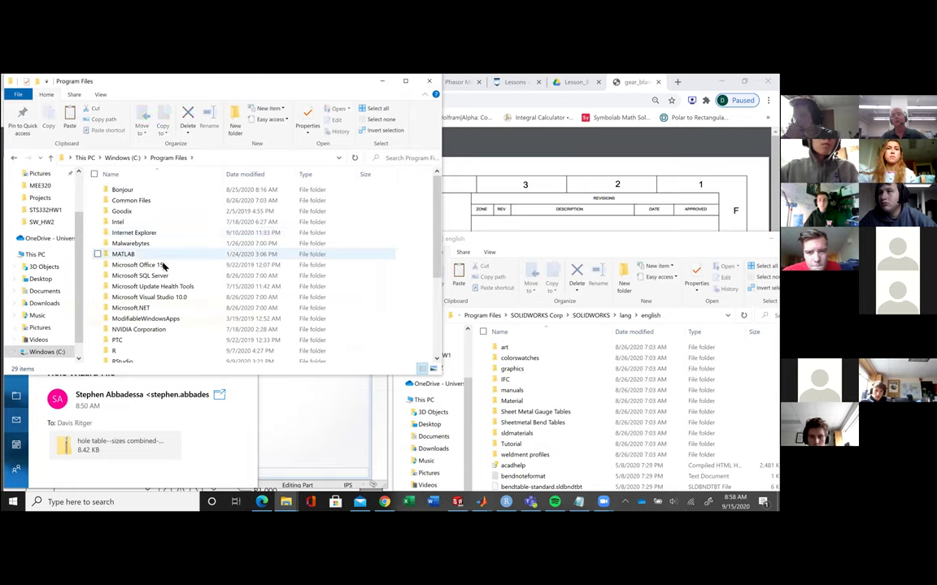
{"action": "scroll", "coordinate": [162, 326], "scroll_direction": "down", "scroll_amount": 3}
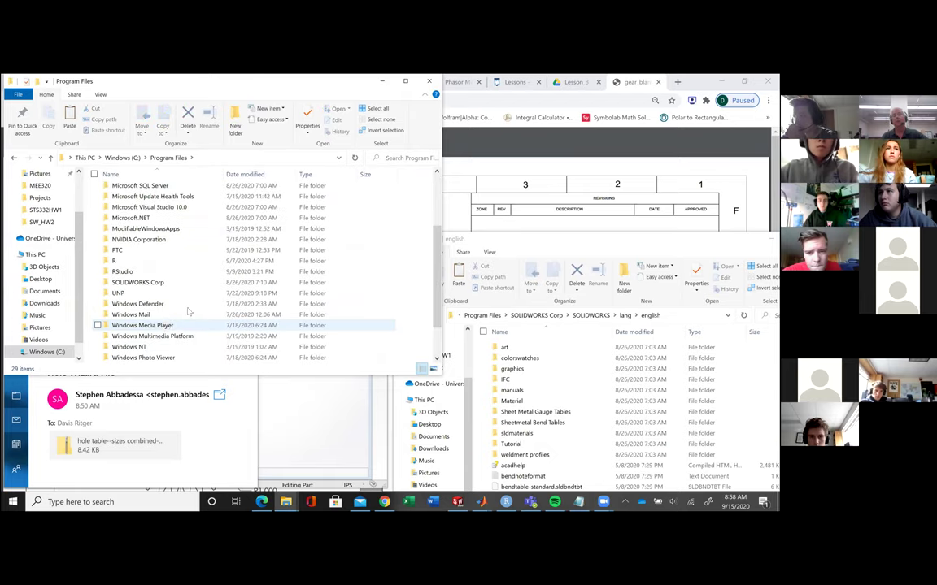
{"action": "left_click", "coordinate": [145, 282]}
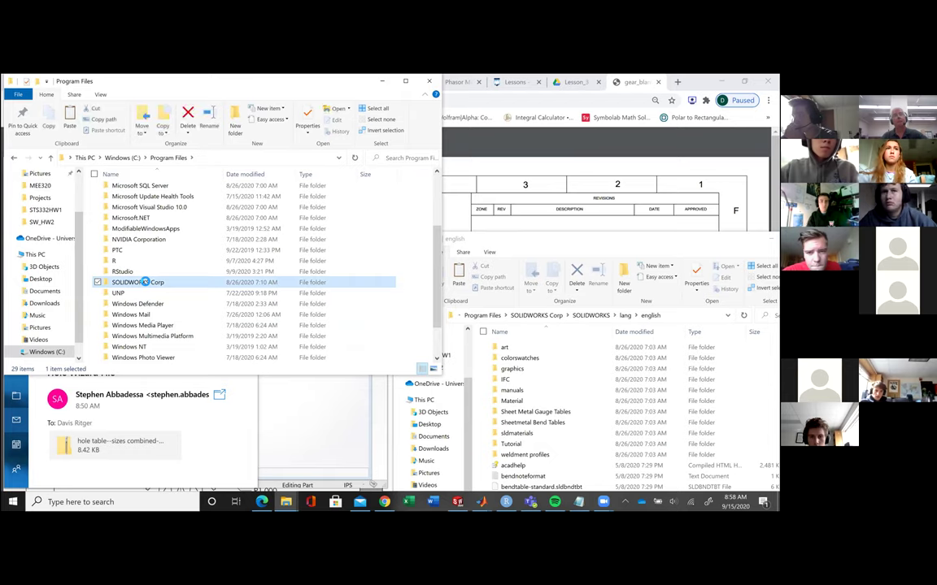
{"action": "double_click", "coordinate": [145, 281]}
{"action": "left_click", "coordinate": [134, 201]}
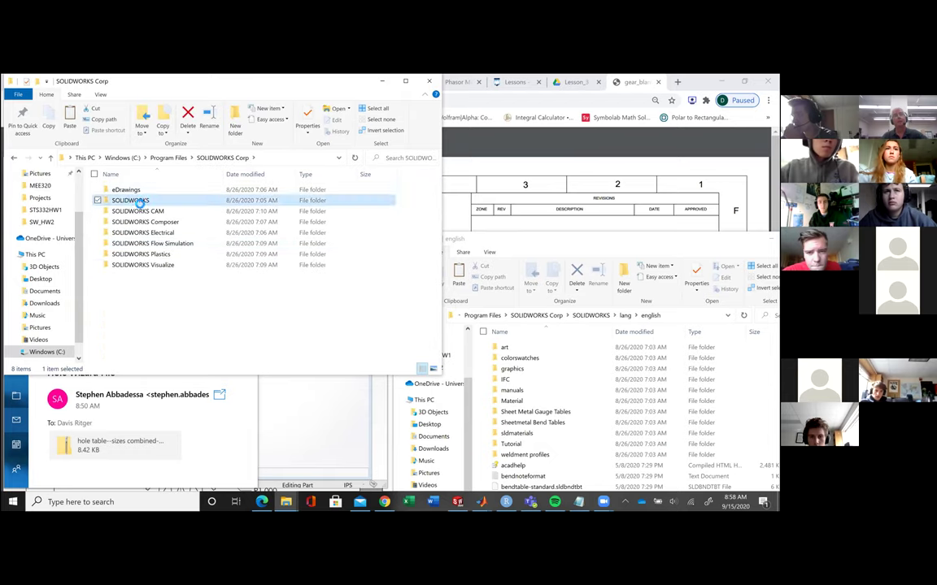
{"action": "double_click", "coordinate": [138, 201]}
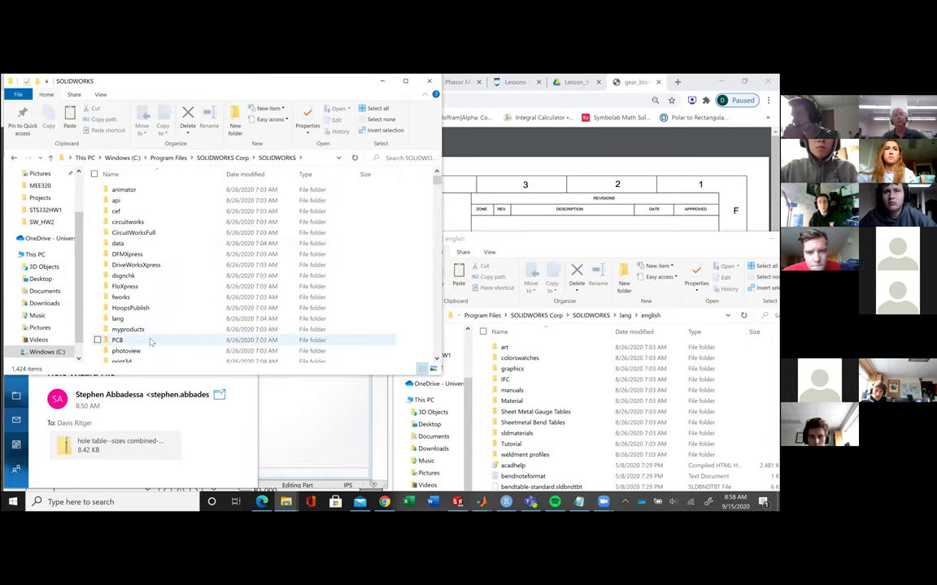
Step: Try to paste the copied hole table files into the main SOLIDWORKS folder, and cancel at the administrator permission request
{"action": "scroll", "coordinate": [150, 285], "scroll_direction": "down", "scroll_amount": 15}
{"action": "scroll", "coordinate": [150, 285], "scroll_direction": "up", "scroll_amount": 3}
{"action": "scroll", "coordinate": [150, 286], "scroll_direction": "down", "scroll_amount": 3}
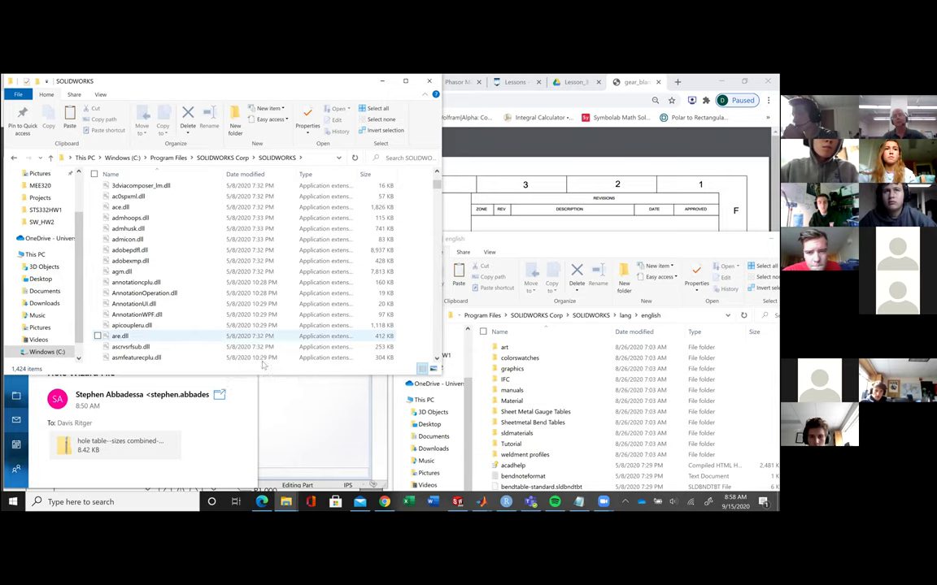
{"action": "scroll", "coordinate": [260, 305], "scroll_direction": "down", "scroll_amount": 5}
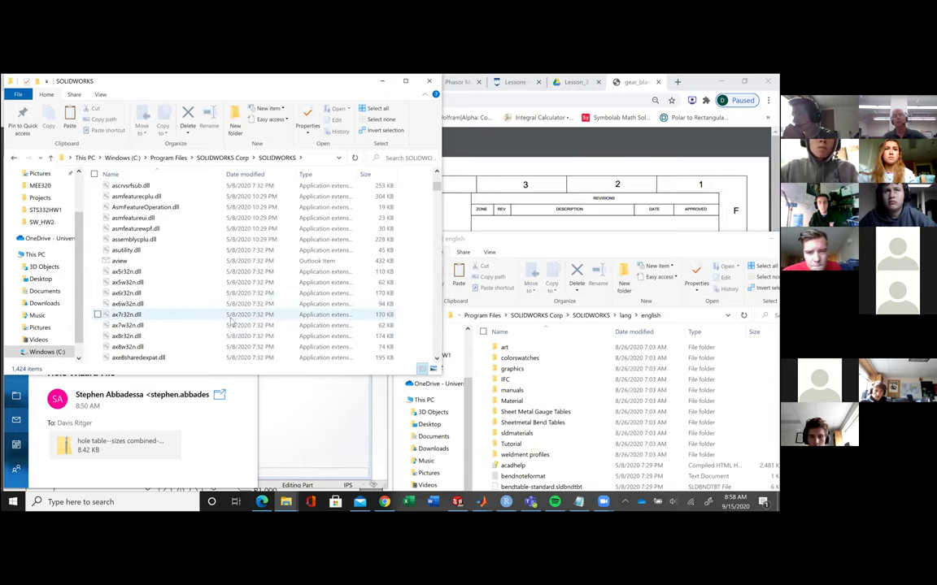
{"action": "scroll", "coordinate": [199, 231], "scroll_direction": "up", "scroll_amount": 4}
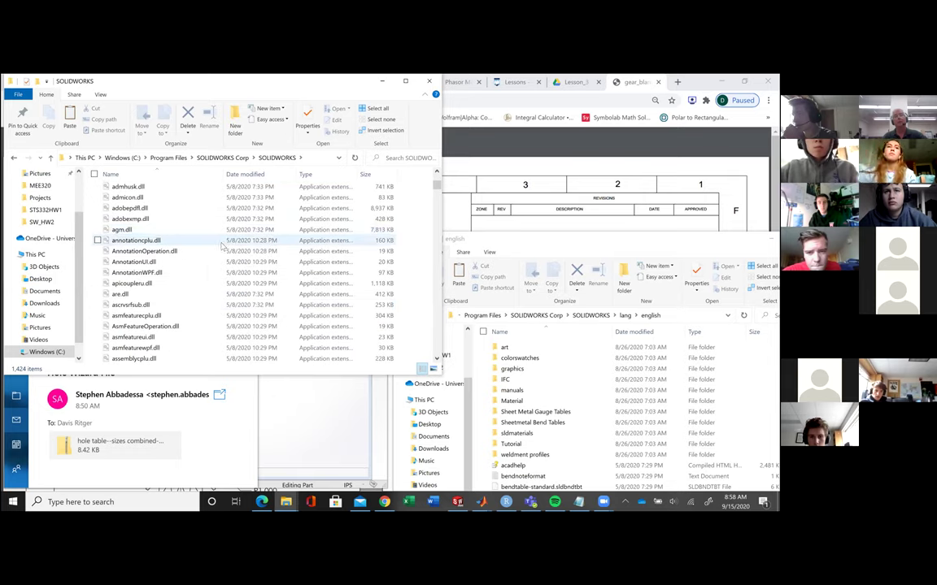
{"action": "right_click", "coordinate": [111, 240]}
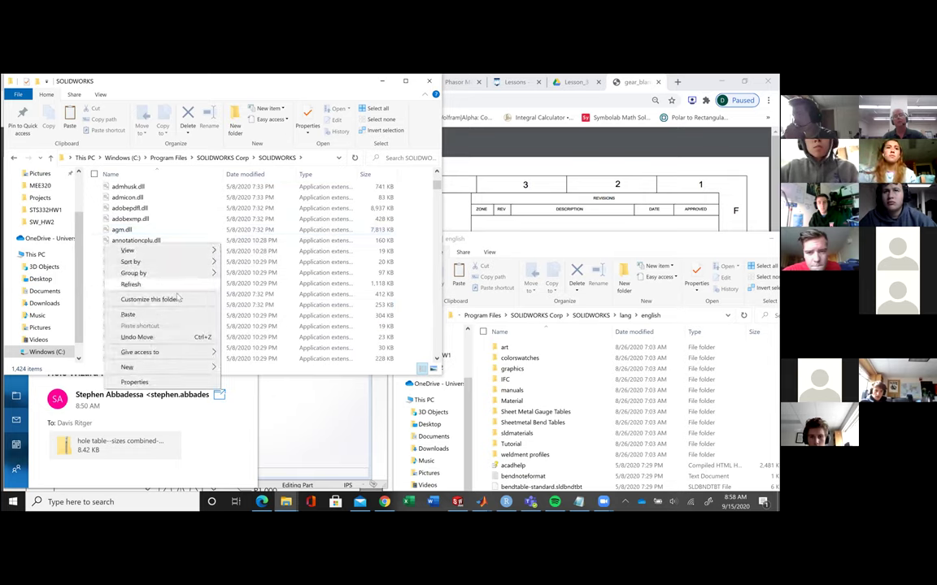
{"action": "left_click", "coordinate": [130, 315]}
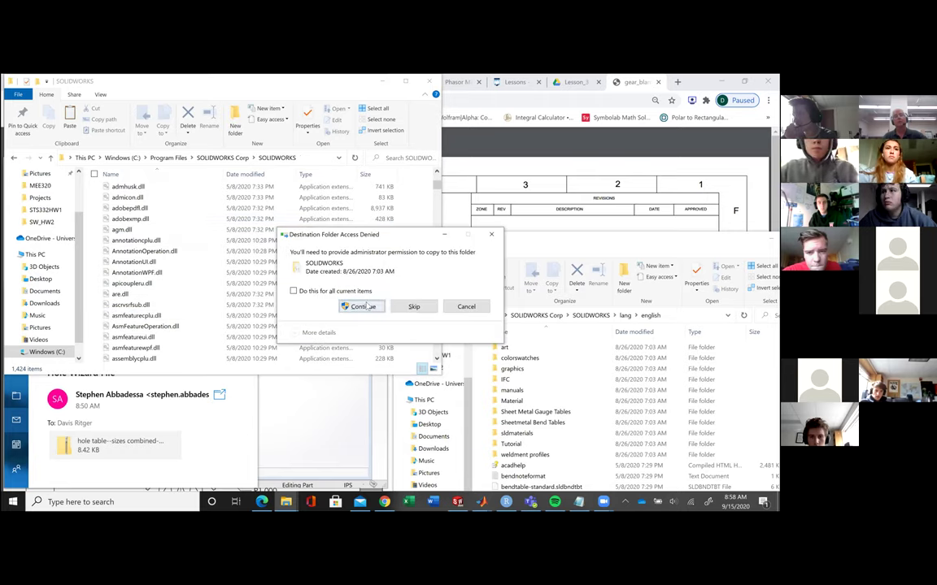
{"action": "left_click", "coordinate": [429, 306]}
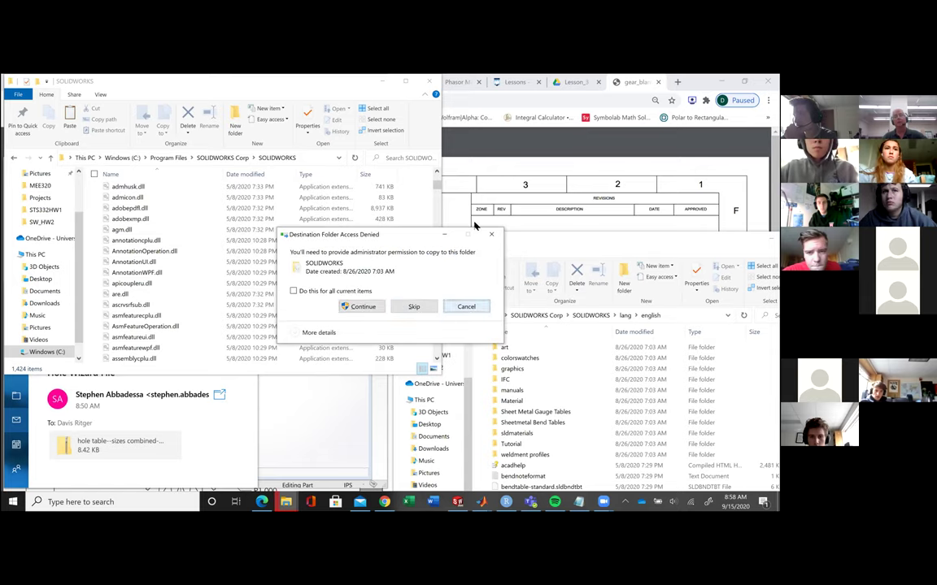
{"action": "left_click", "coordinate": [463, 307]}
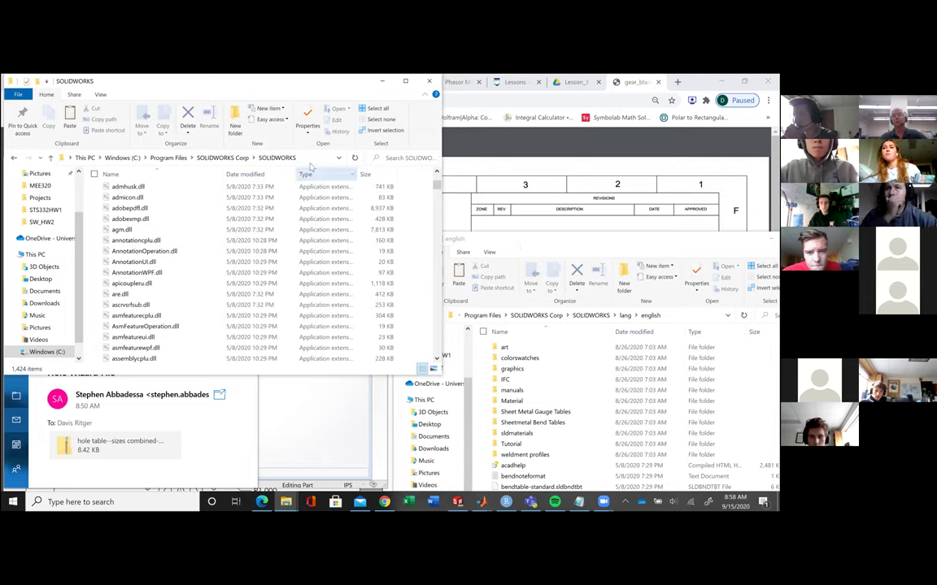
Step: Open the lang > english subfolder of the SOLIDWORKS folder and try to paste the copied hole table files and Holewzd.idx there
{"action": "scroll", "coordinate": [175, 213], "scroll_direction": "up", "scroll_amount": 7}
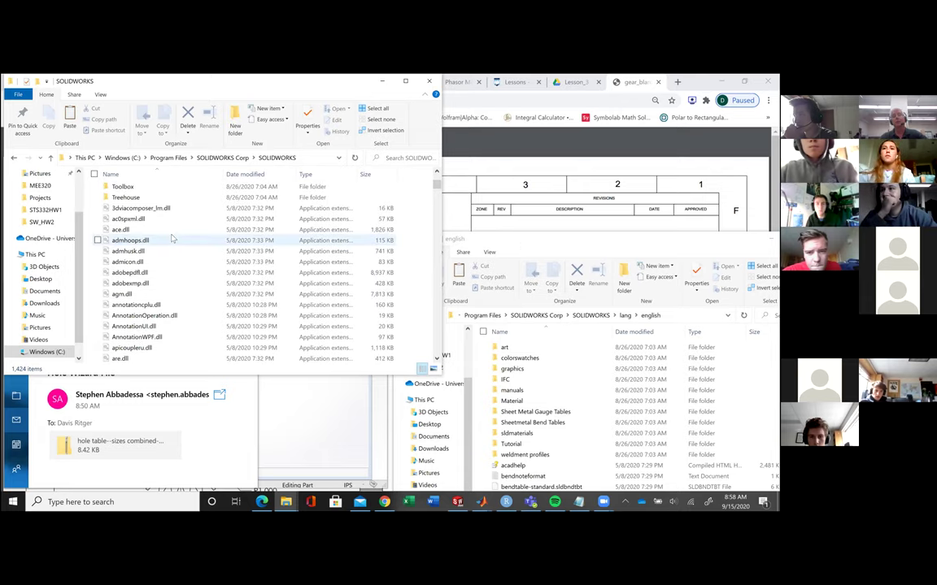
{"action": "scroll", "coordinate": [128, 213], "scroll_direction": "up", "scroll_amount": 4}
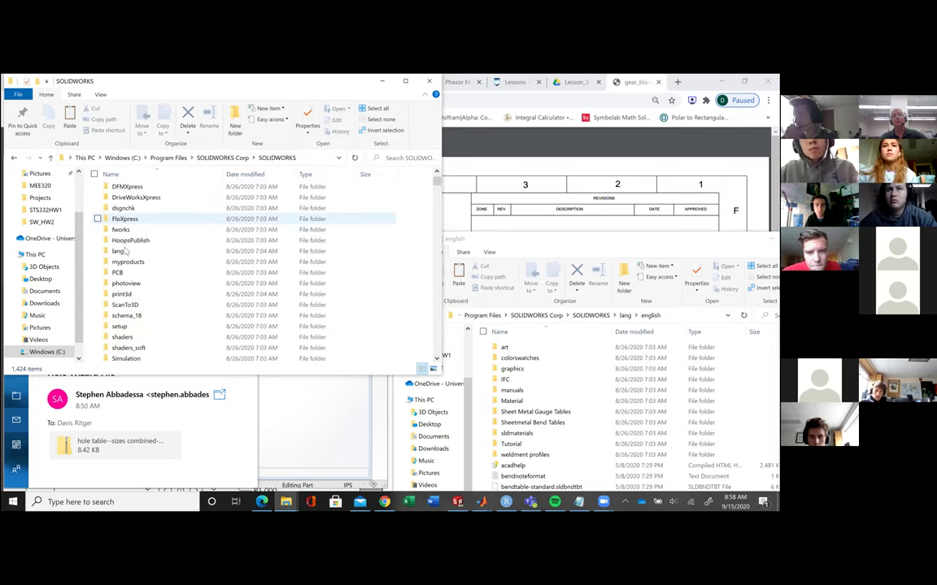
{"action": "double_click", "coordinate": [120, 251]}
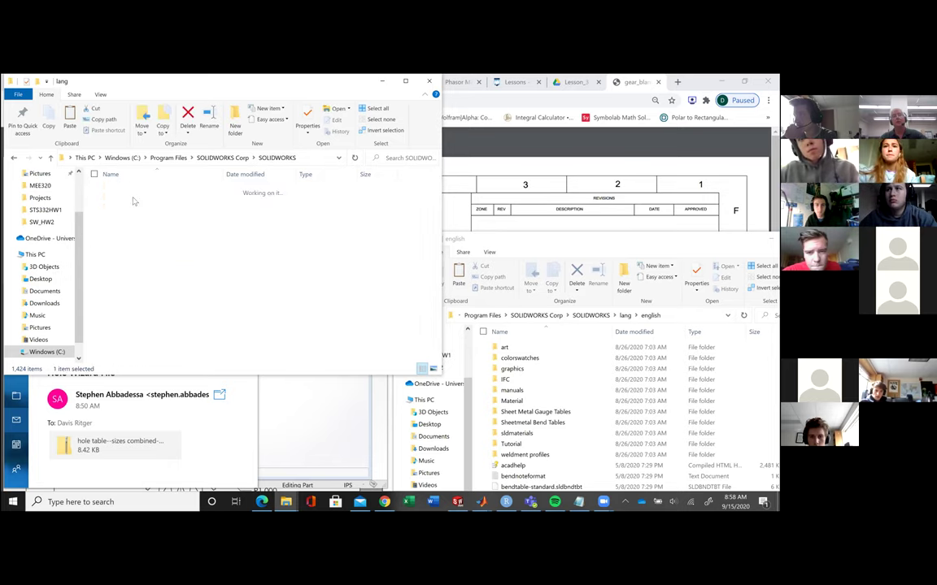
{"action": "double_click", "coordinate": [123, 189]}
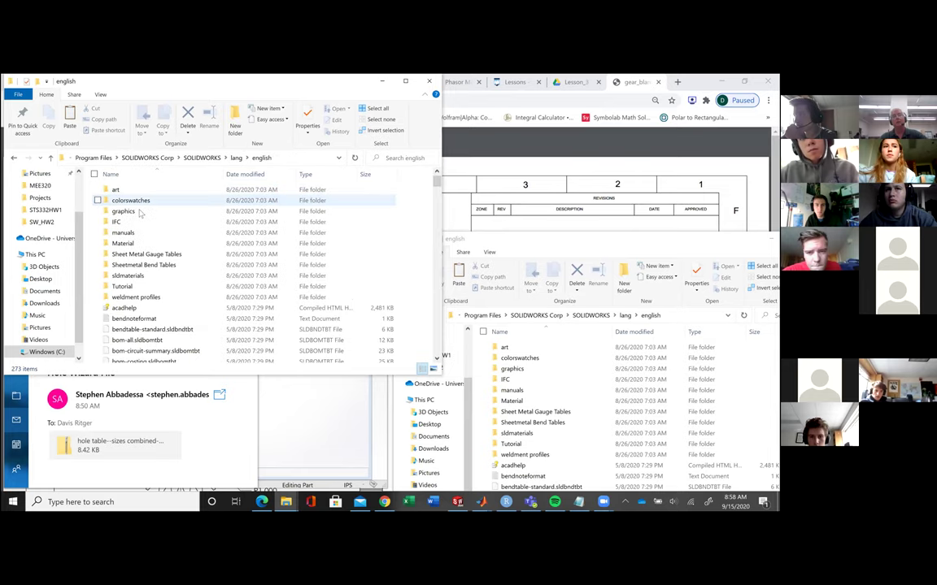
{"action": "scroll", "coordinate": [140, 213], "scroll_direction": "down", "scroll_amount": 5}
{"action": "scroll", "coordinate": [325, 252], "scroll_direction": "up", "scroll_amount": 5}
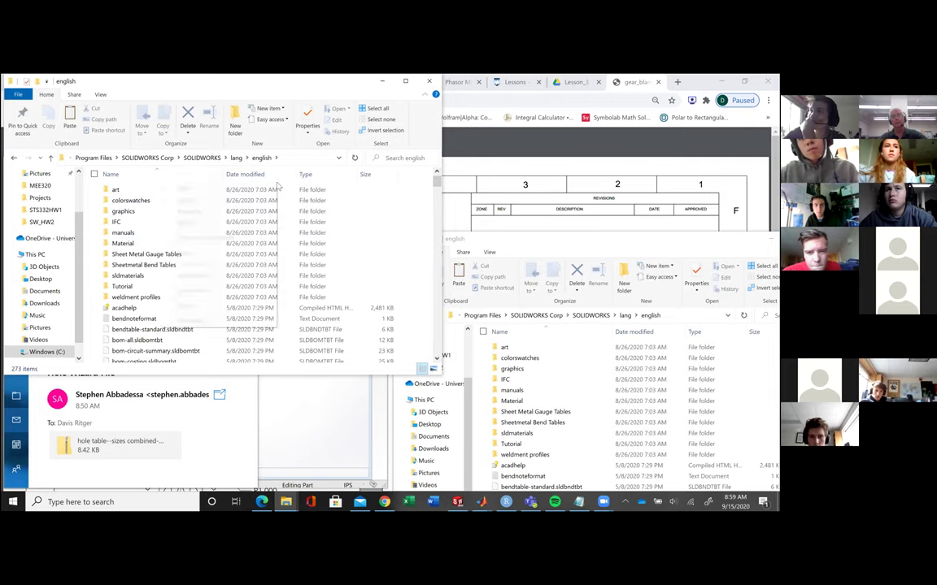
{"action": "right_click", "coordinate": [167, 186]}
{"action": "left_click", "coordinate": [230, 253]}
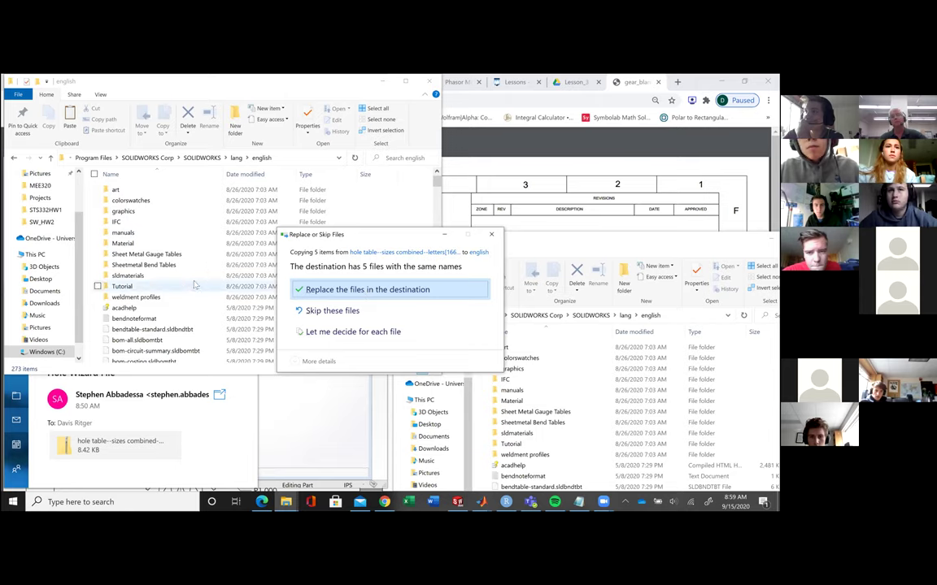
Step: Examine the existing hole table files and Holewzd.idx in the english folder, and browse the same folder in the second Explorer window
{"action": "scroll", "coordinate": [207, 285], "scroll_direction": "down", "scroll_amount": 10}
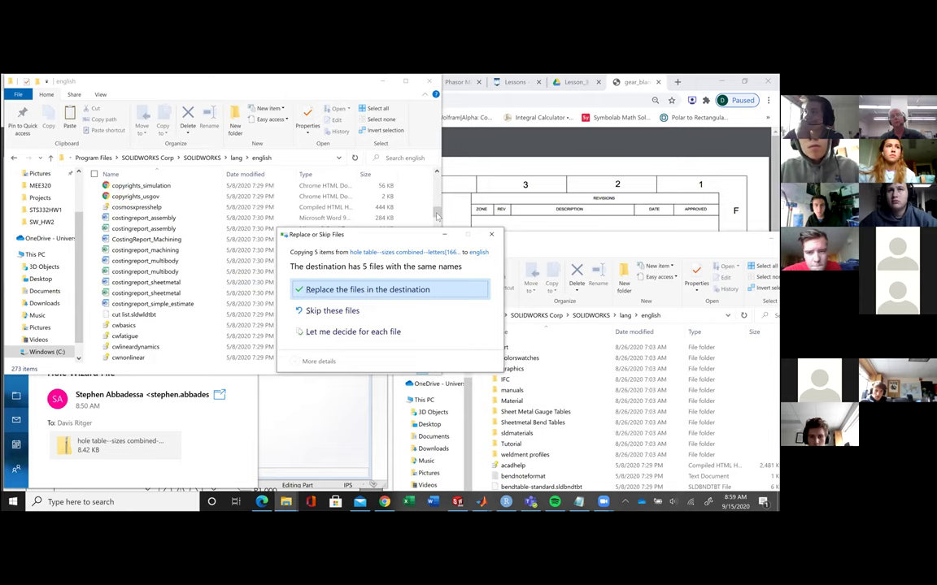
{"action": "left_click_drag", "start_coordinate": [438, 218], "coordinate": [436, 236]}
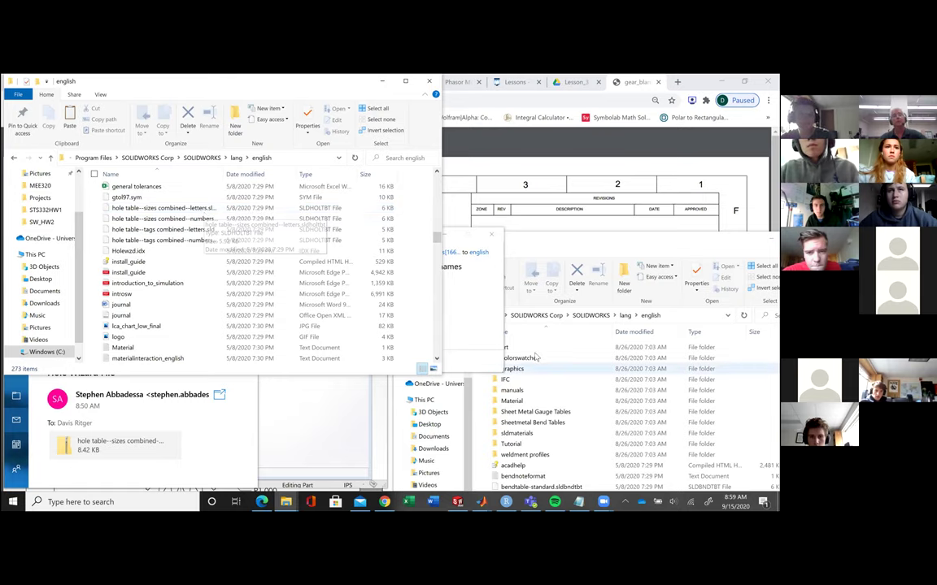
{"action": "left_click", "coordinate": [558, 249]}
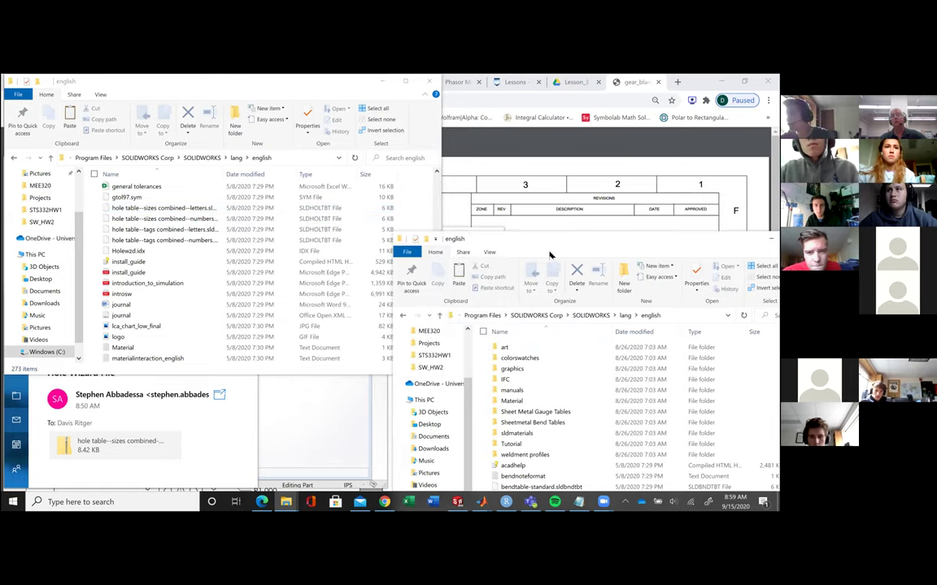
{"action": "scroll", "coordinate": [510, 390], "scroll_direction": "down", "scroll_amount": 10}
{"action": "scroll", "coordinate": [510, 397], "scroll_direction": "down", "scroll_amount": 15}
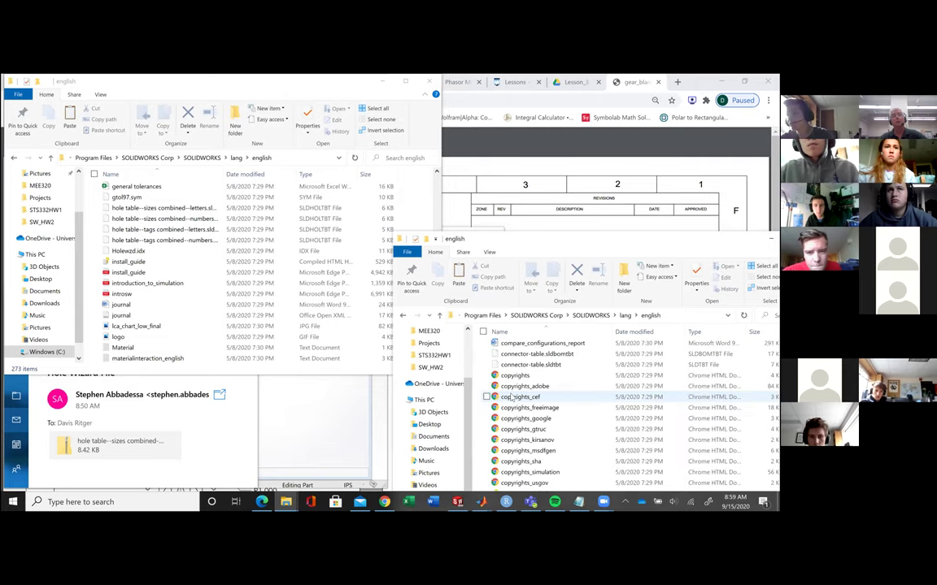
{"action": "scroll", "coordinate": [510, 397], "scroll_direction": "down", "scroll_amount": 6}
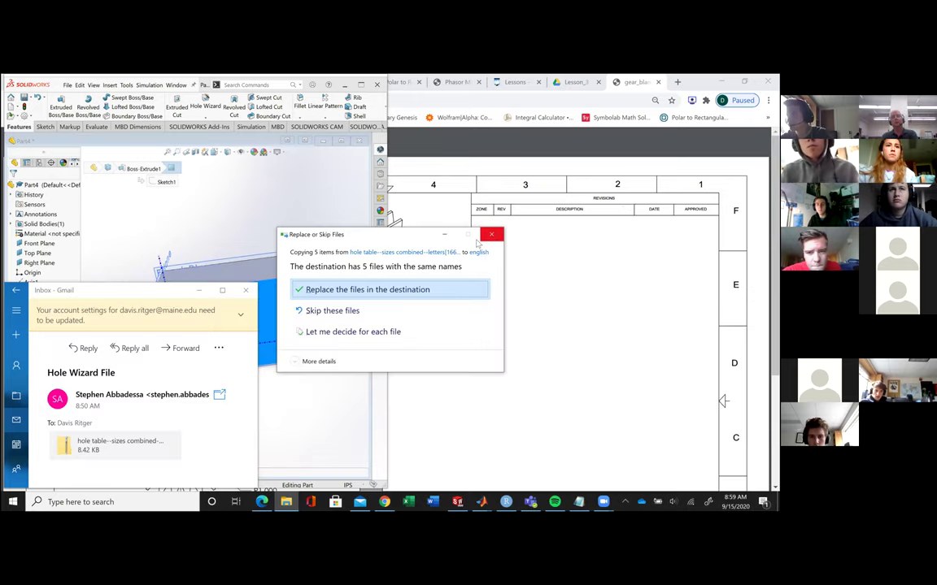
Step: Cancel the pending file replacement and close the Hole Wizard File email
{"action": "left_click", "coordinate": [492, 236]}
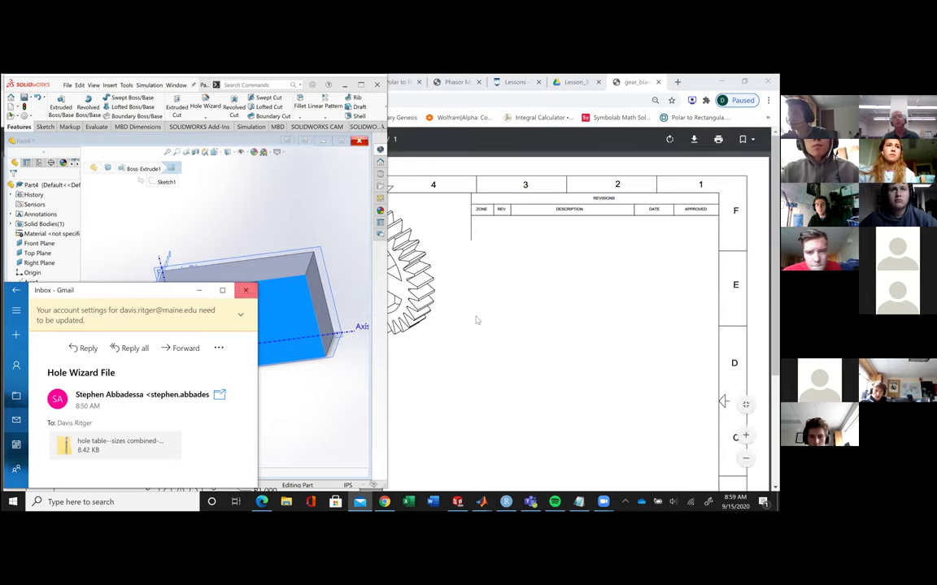
{"action": "left_click", "coordinate": [245, 294]}
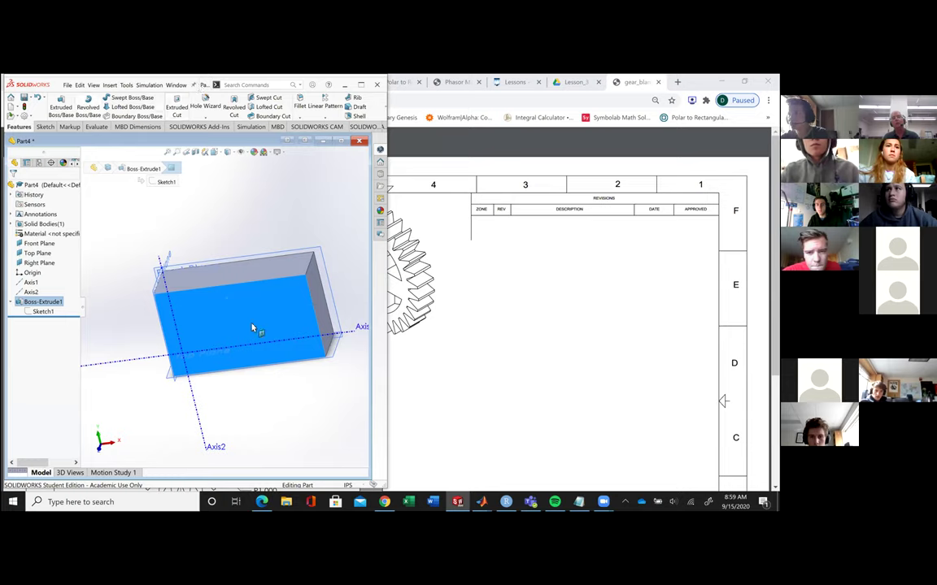
Step: Close the open SOLIDWORKS session containing Part4 and relaunch SOLIDWORKS 2020
{"action": "left_click", "coordinate": [453, 506]}
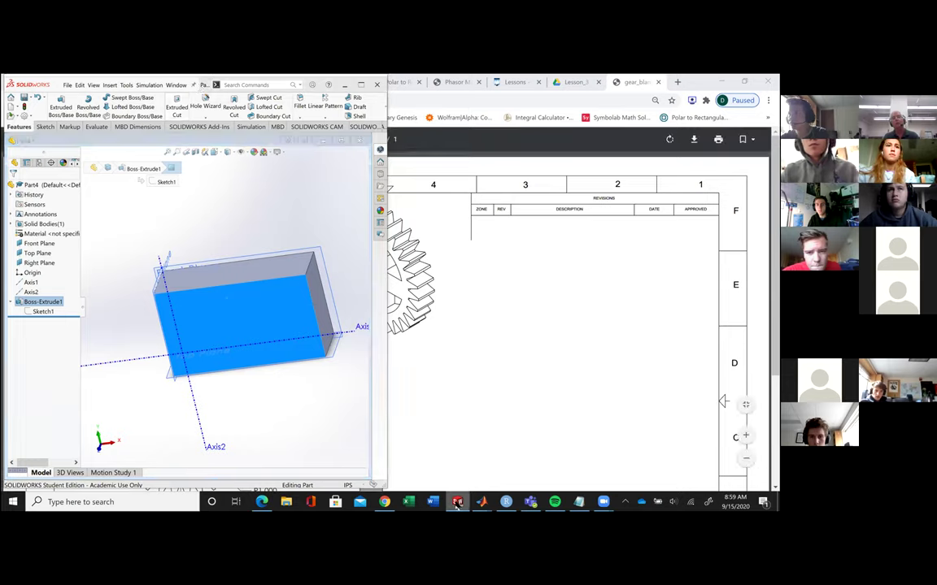
{"action": "right_click", "coordinate": [456, 504]}
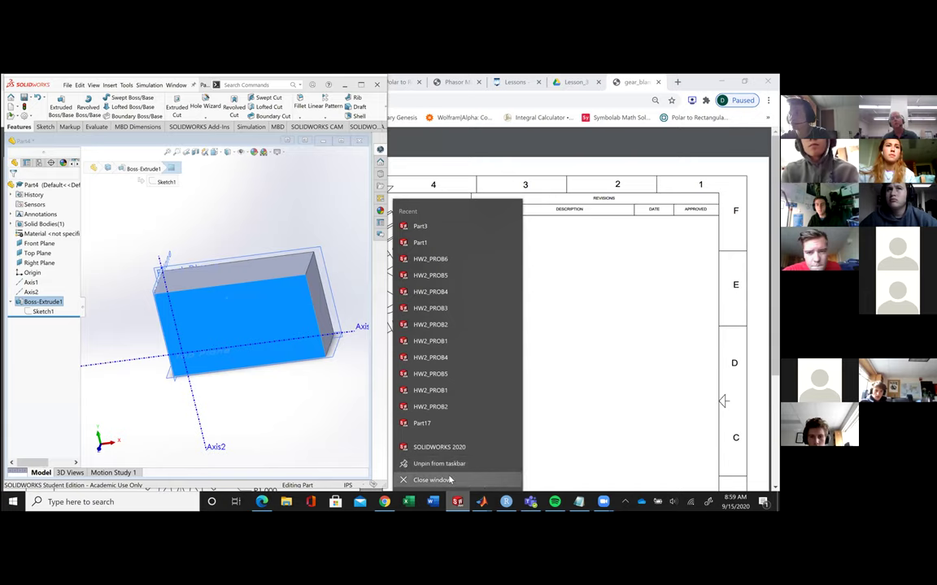
{"action": "left_click", "coordinate": [449, 480]}
{"action": "left_click", "coordinate": [348, 299]}
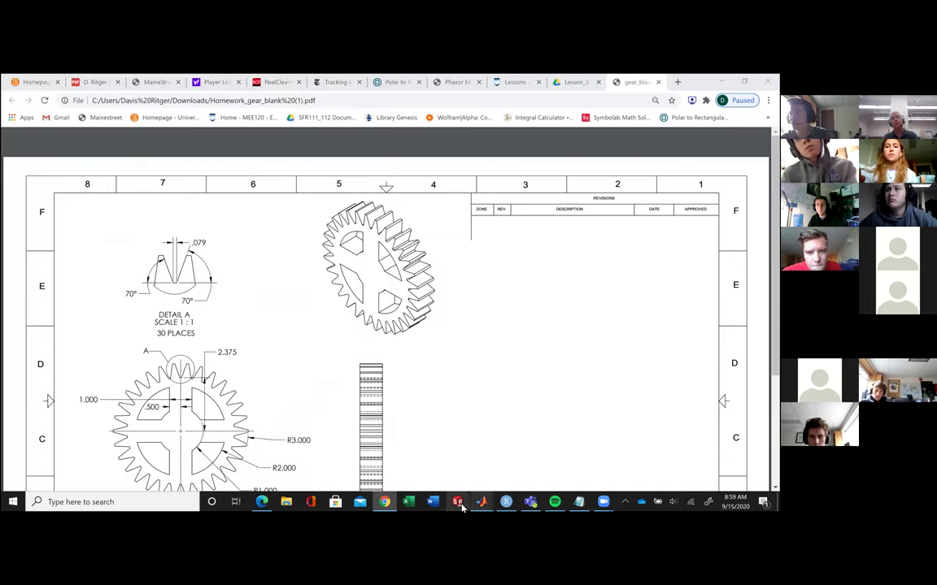
{"action": "right_click", "coordinate": [458, 503]}
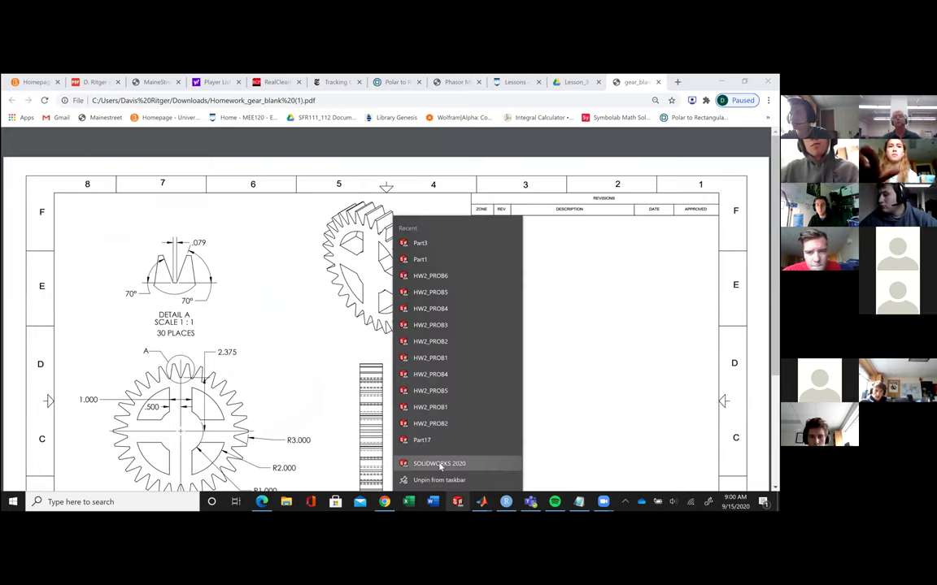
{"action": "left_click", "coordinate": [439, 464]}
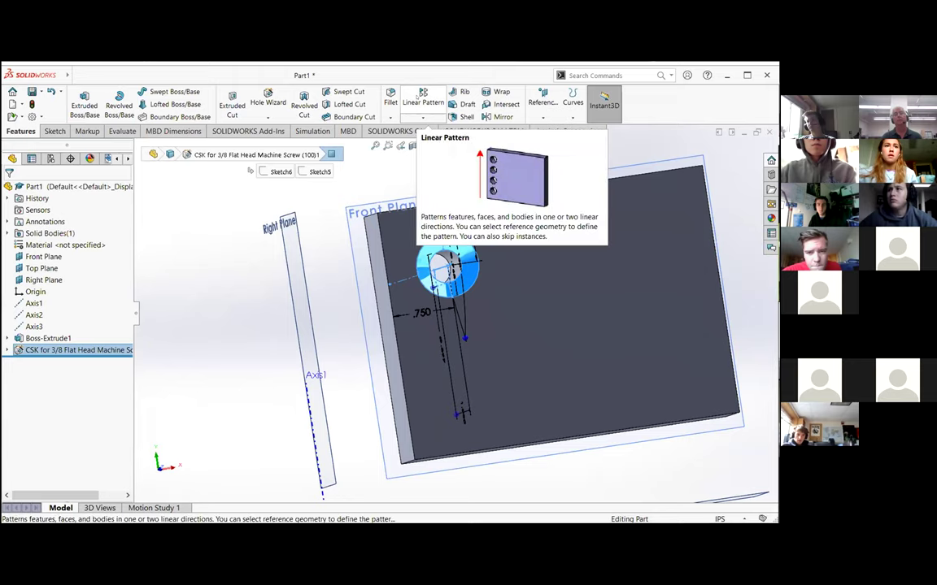
Step: Start a linear pattern for the countersunk hole, with the block's lower front edge as Direction 1 and its right front edge as Direction 2
{"action": "left_click", "coordinate": [417, 96]}
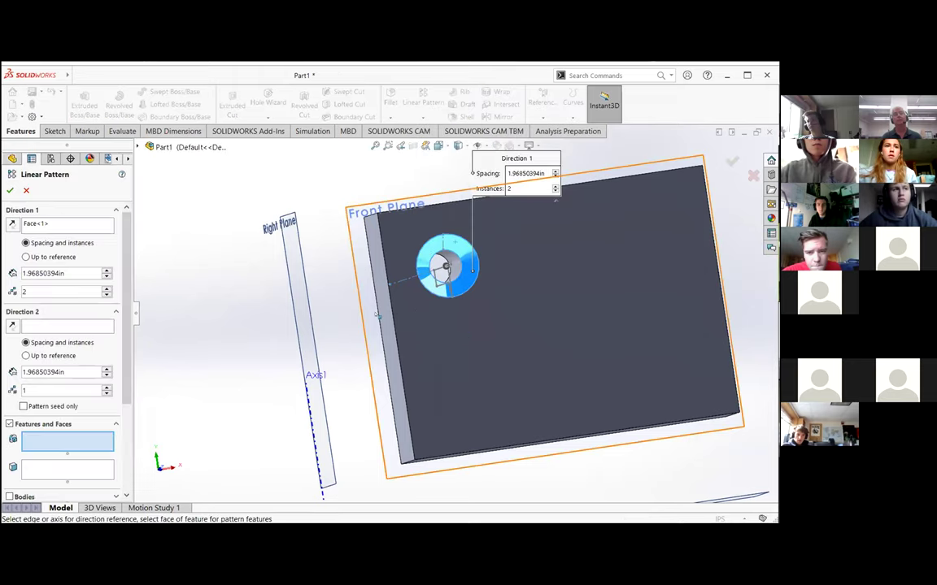
{"action": "middle_click_drag", "start_coordinate": [456, 342], "coordinate": [488, 342]}
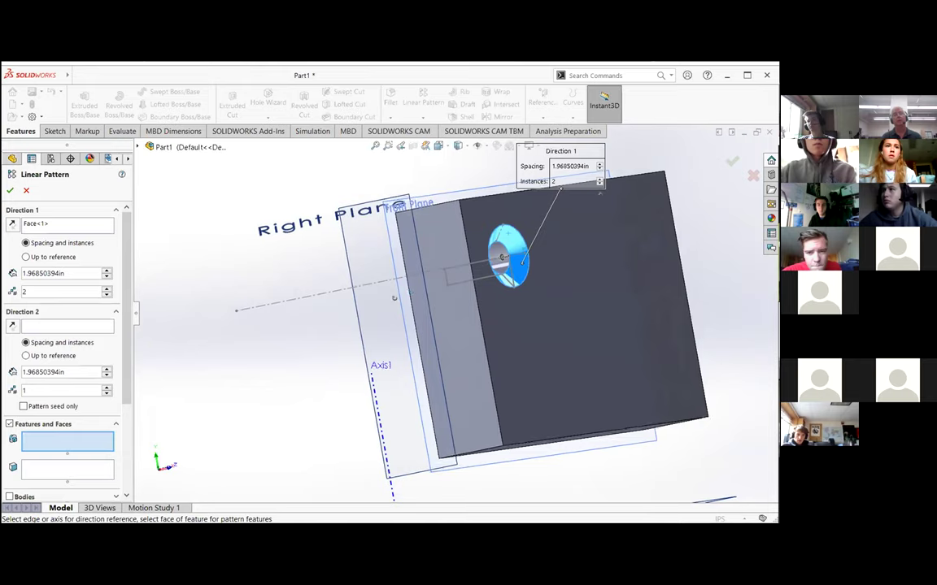
{"action": "middle_click_drag", "start_coordinate": [312, 290], "coordinate": [62, 275]}
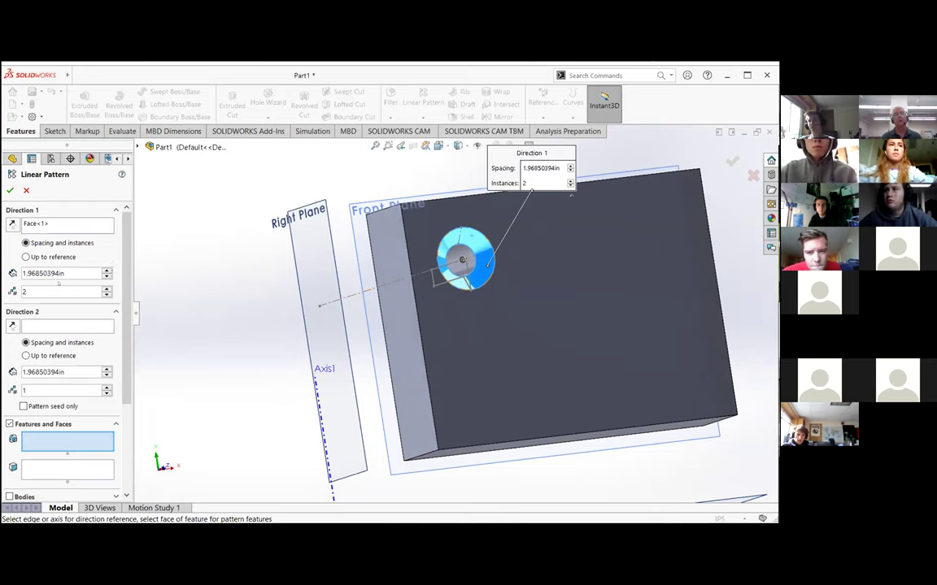
{"action": "left_click", "coordinate": [50, 224]}
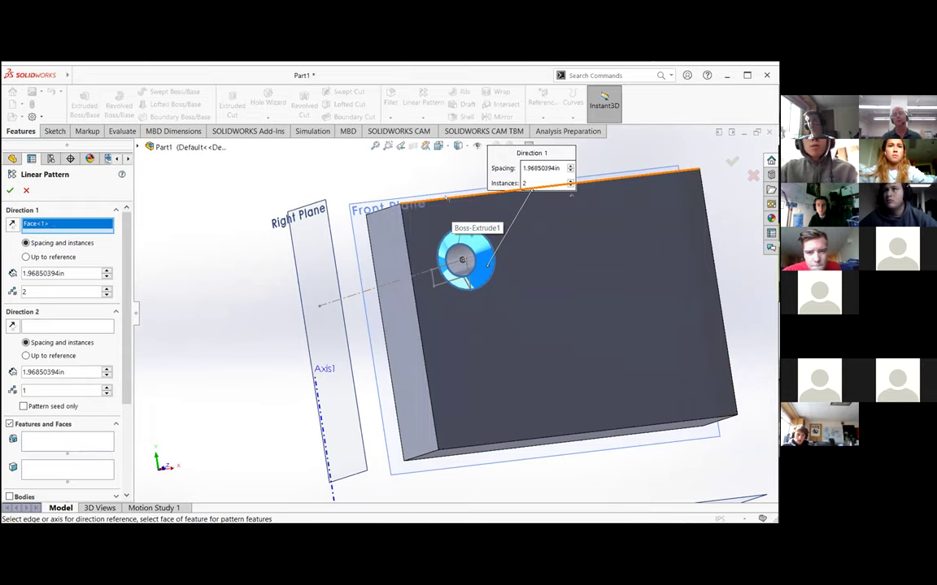
{"action": "left_click", "coordinate": [447, 198]}
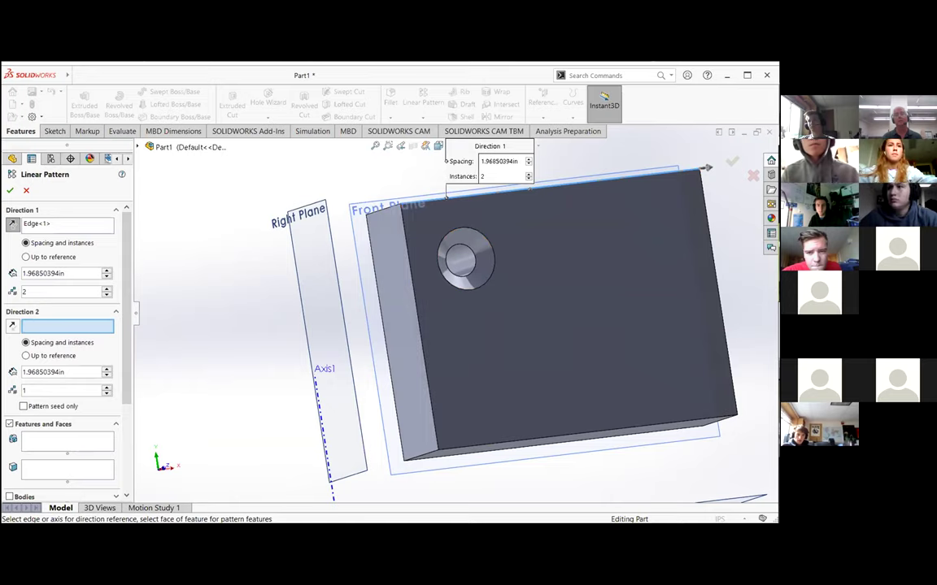
{"action": "left_click", "coordinate": [712, 259]}
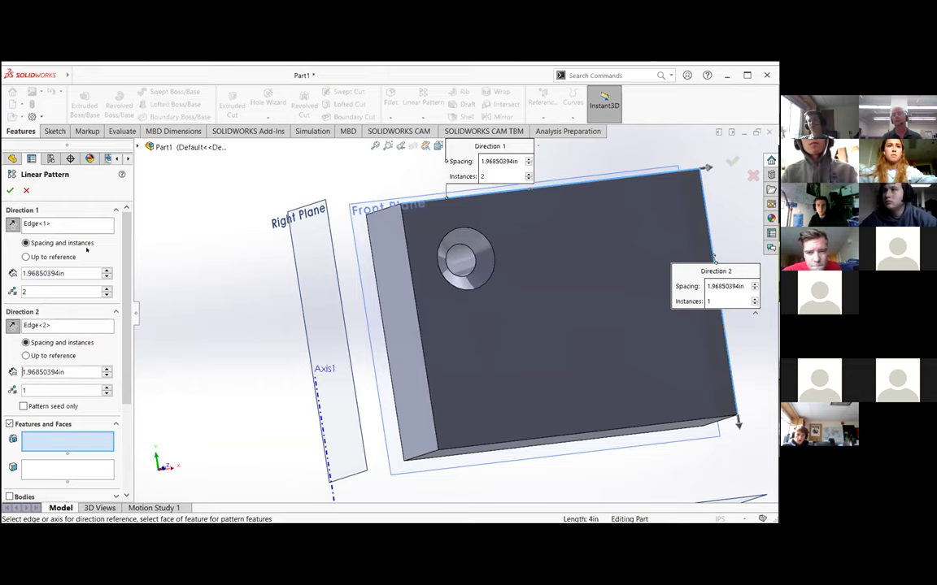
{"action": "left_click", "coordinate": [561, 437]}
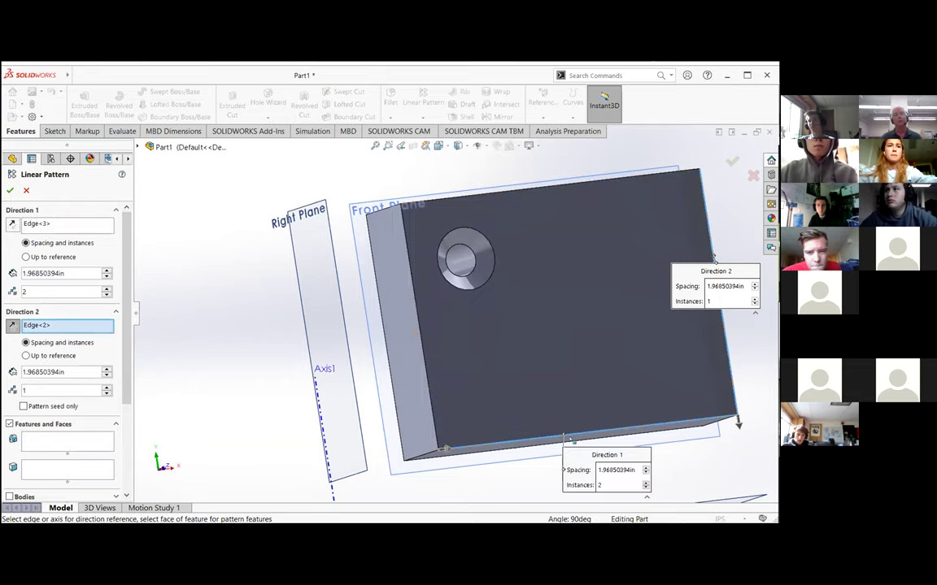